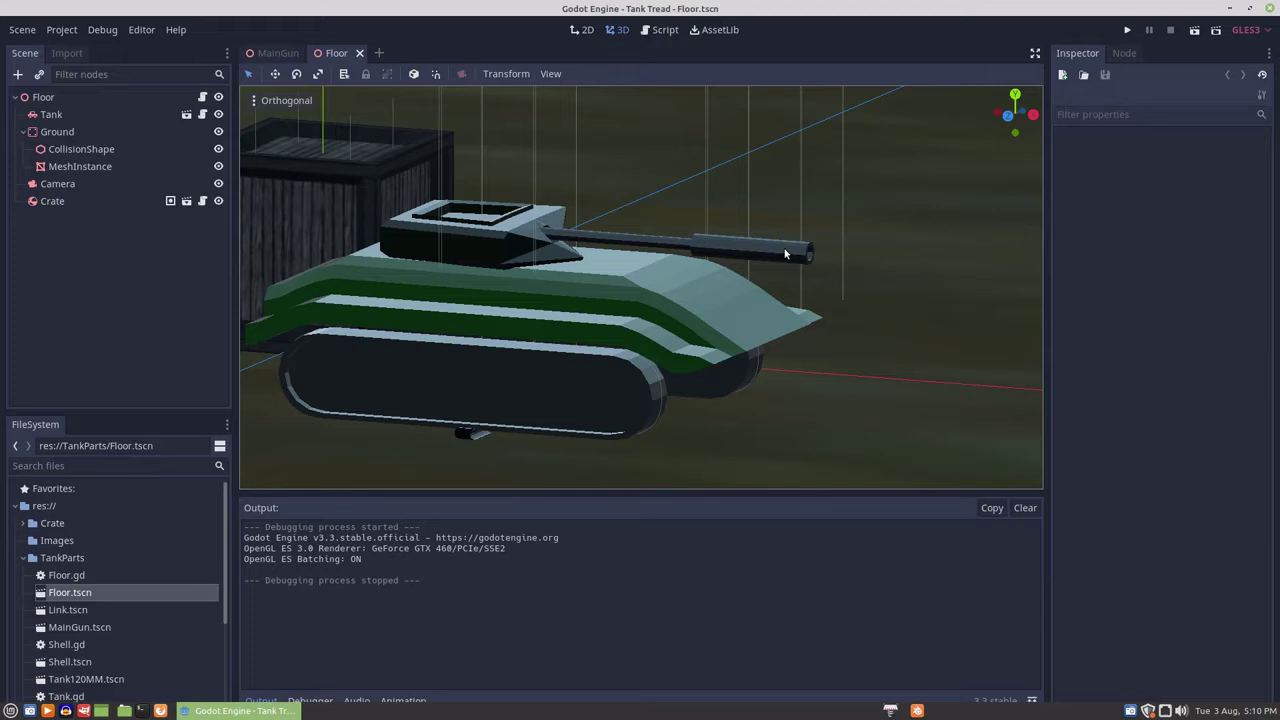
Switch to the MainGun scene and scrub through the recoil animation from its end back to time 0
click(272, 55)
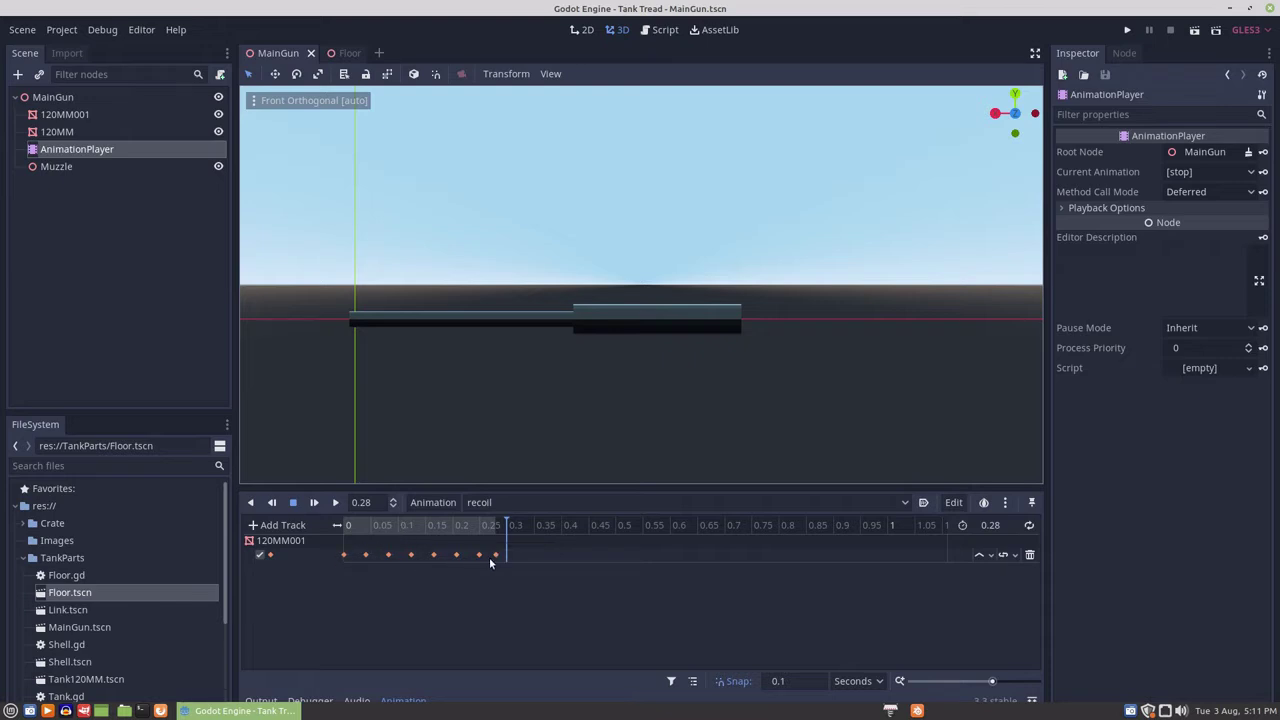
mouse_move(499, 561)
drag(508, 530, 344, 531)
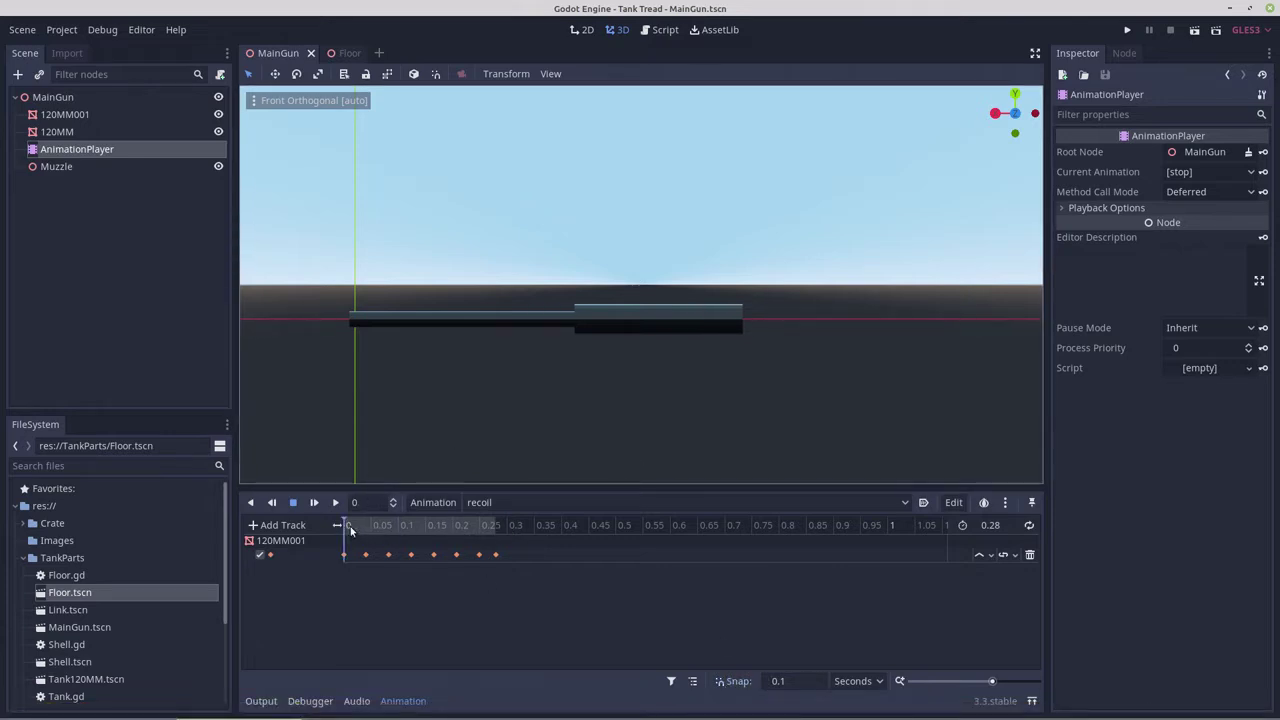
click(380, 526)
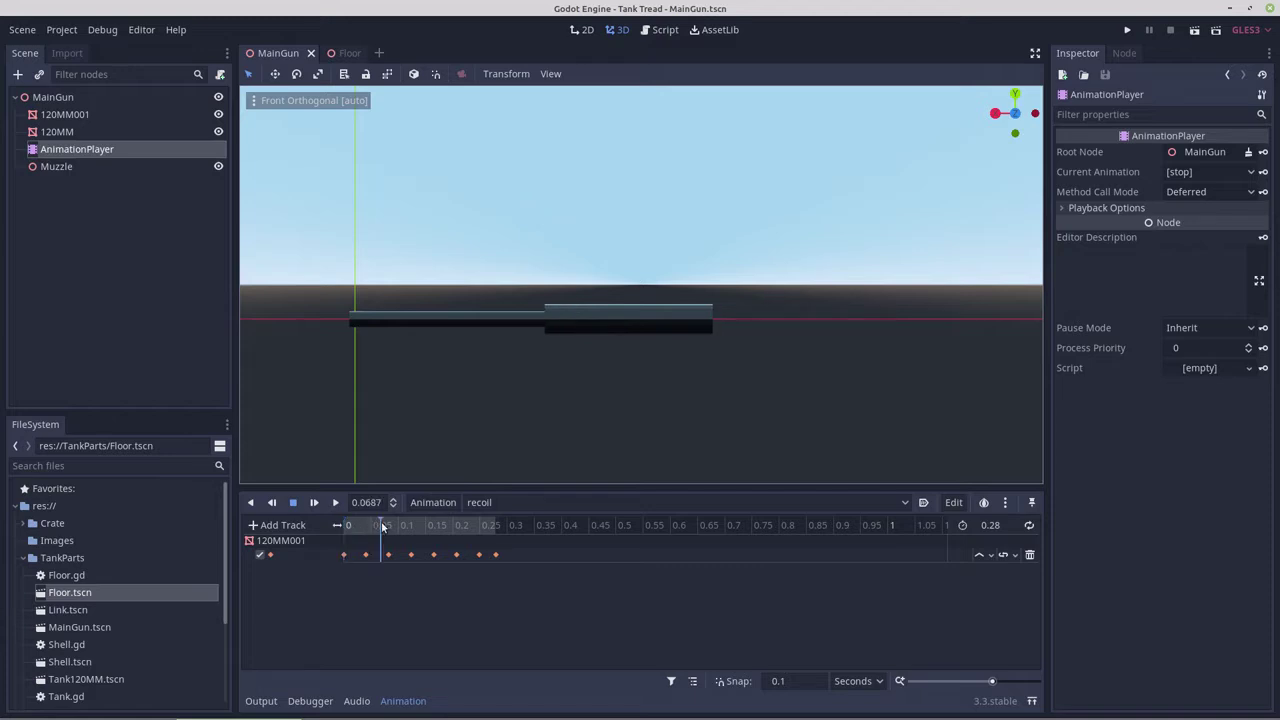
mouse_move(381, 526)
mouse_down()
mouse_move(349, 528)
mouse_move(378, 527)
mouse_up()
drag(378, 527, 340, 530)
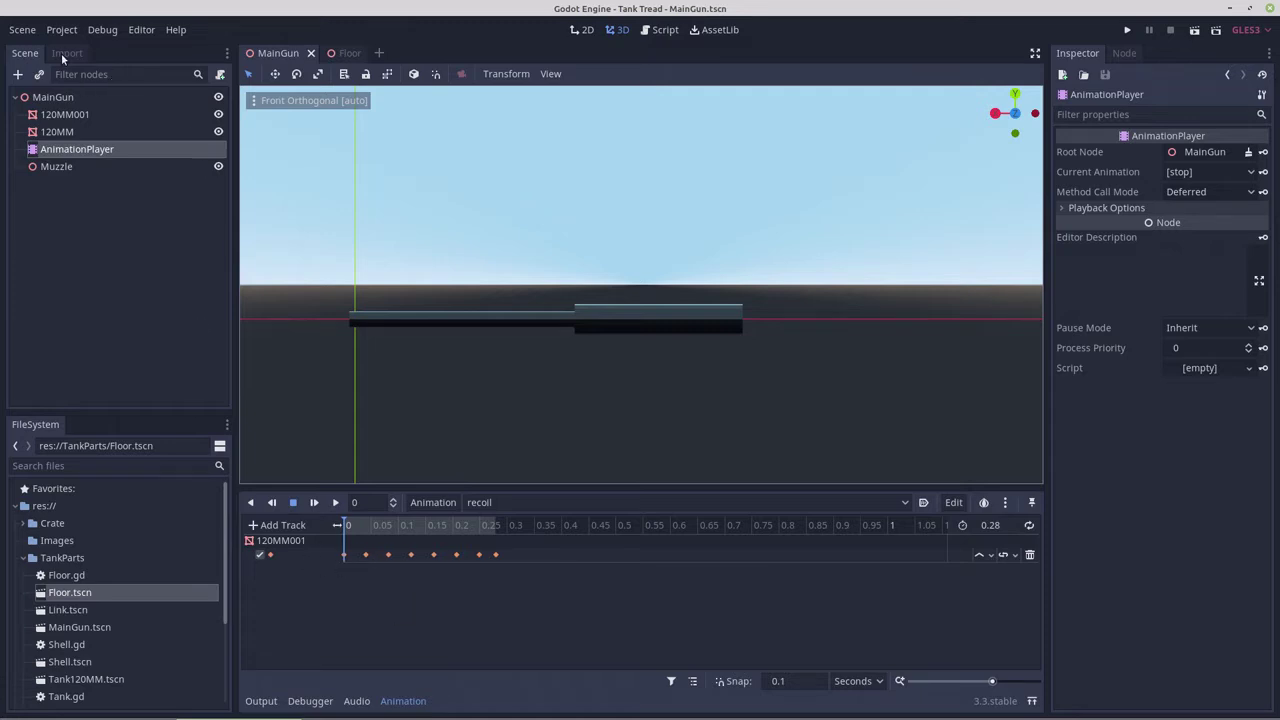
Examine the import settings of MainGun.dae in the imports folder, including the animation frame rate and the recoil clip's frame range
scroll(69, 535, down, 3)
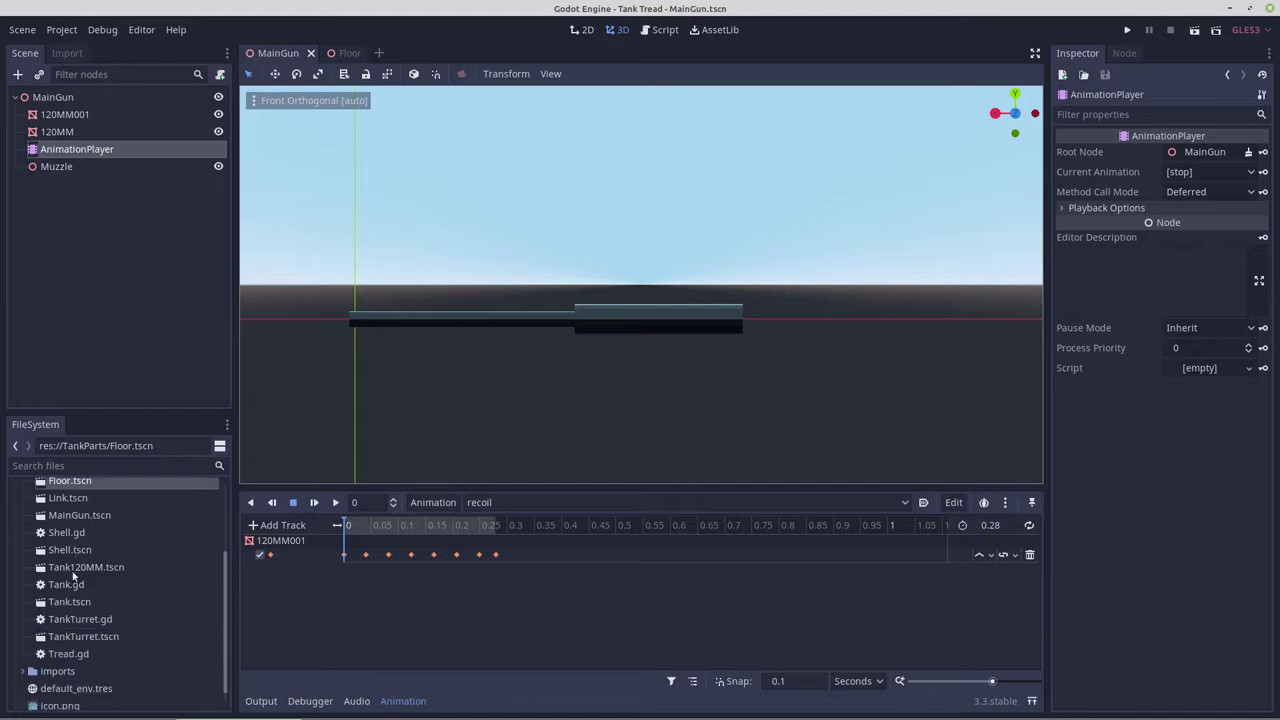
click(24, 657)
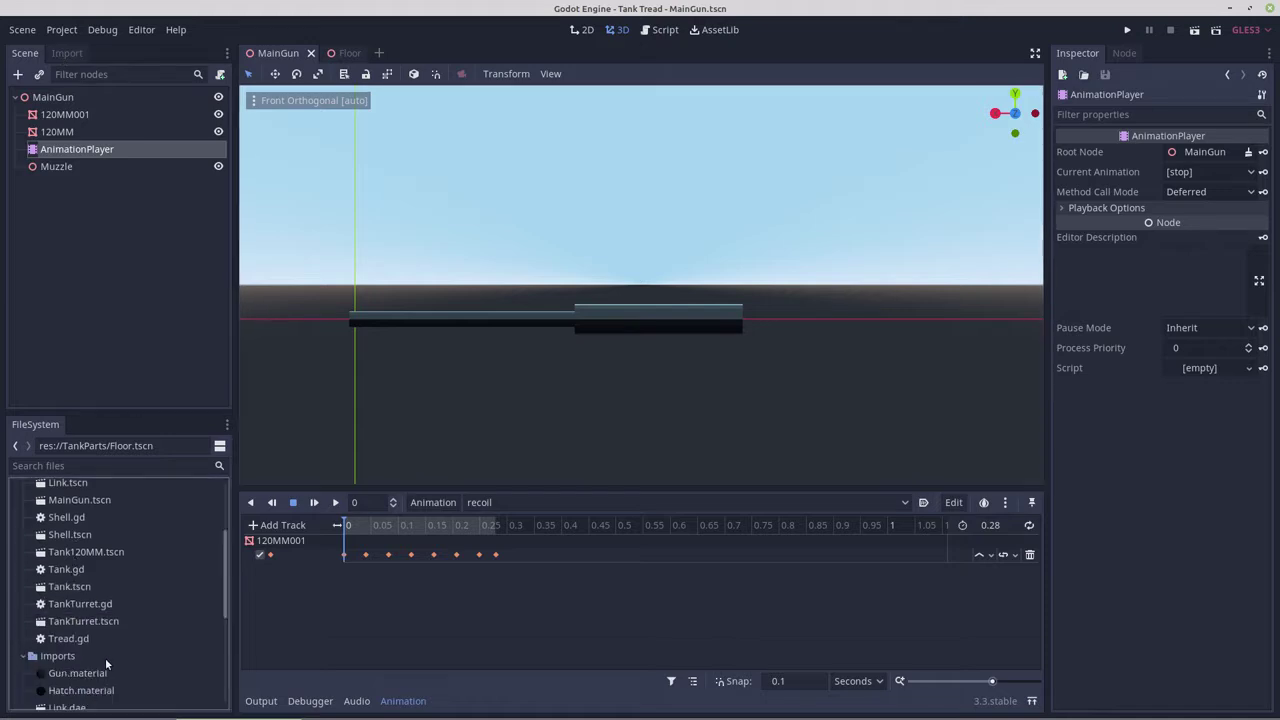
scroll(100, 655, down, 2)
click(86, 643)
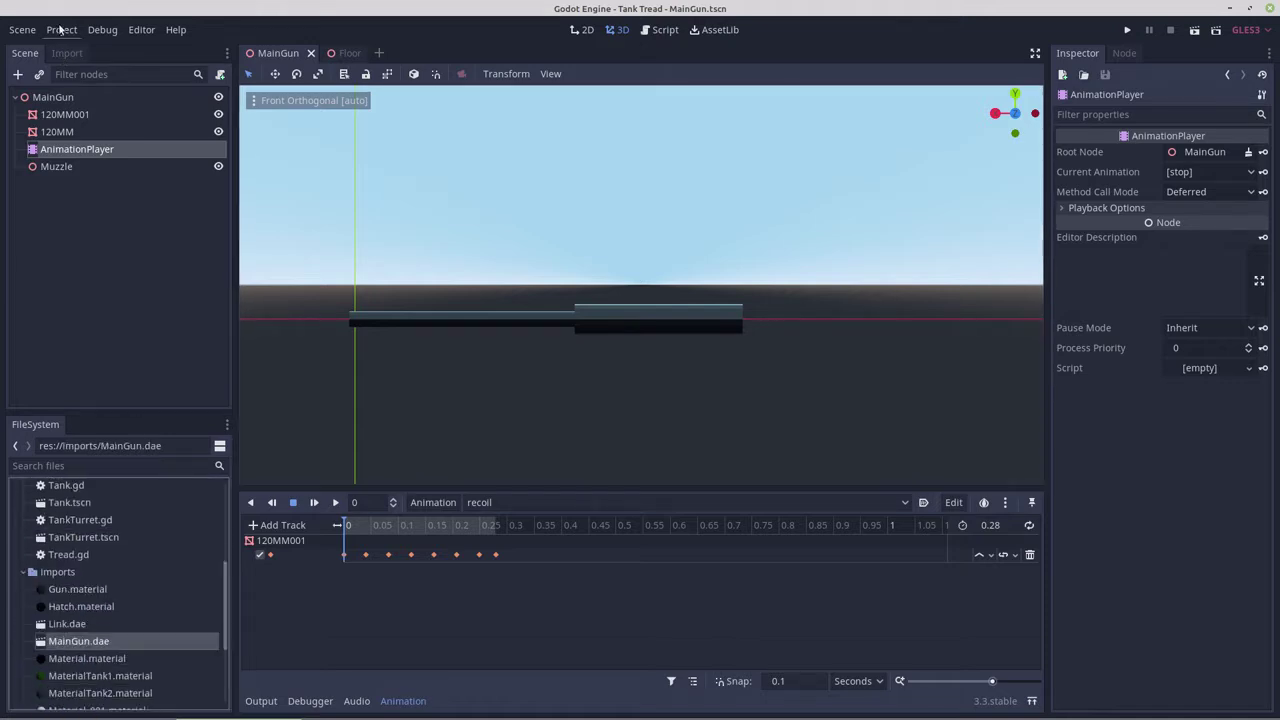
click(66, 53)
scroll(135, 376, down, 5)
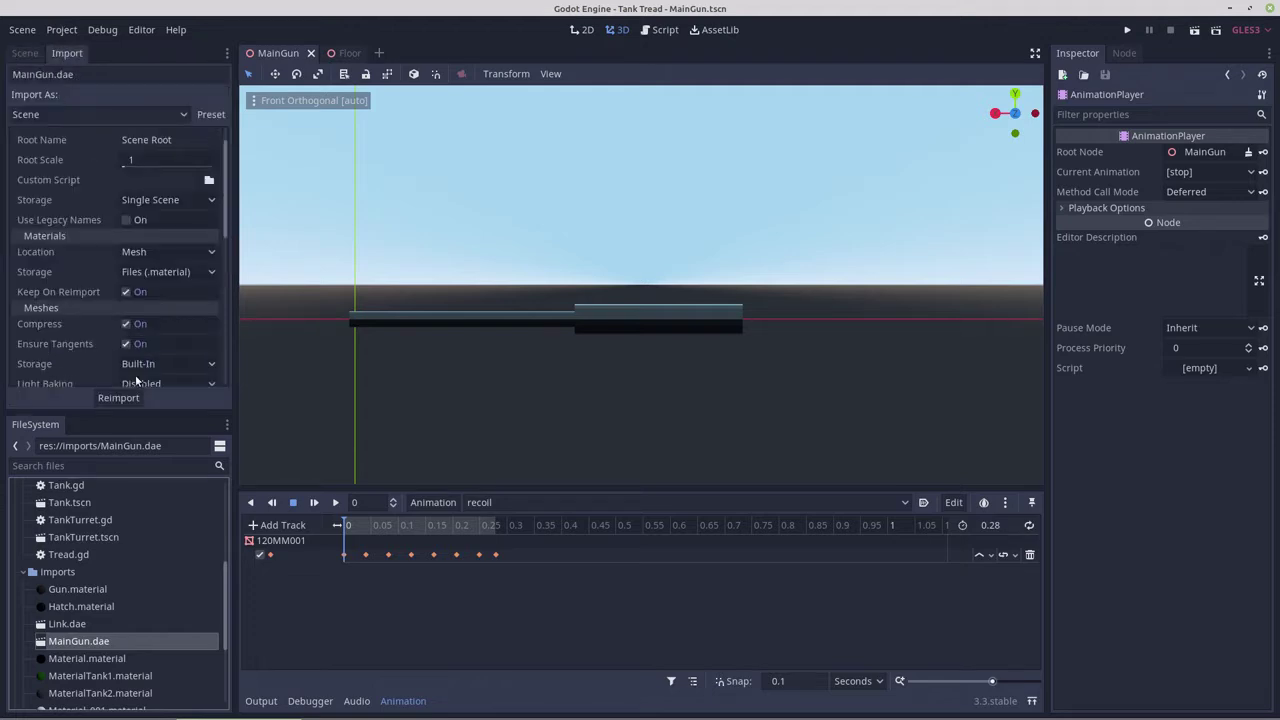
scroll(136, 379, down, 2)
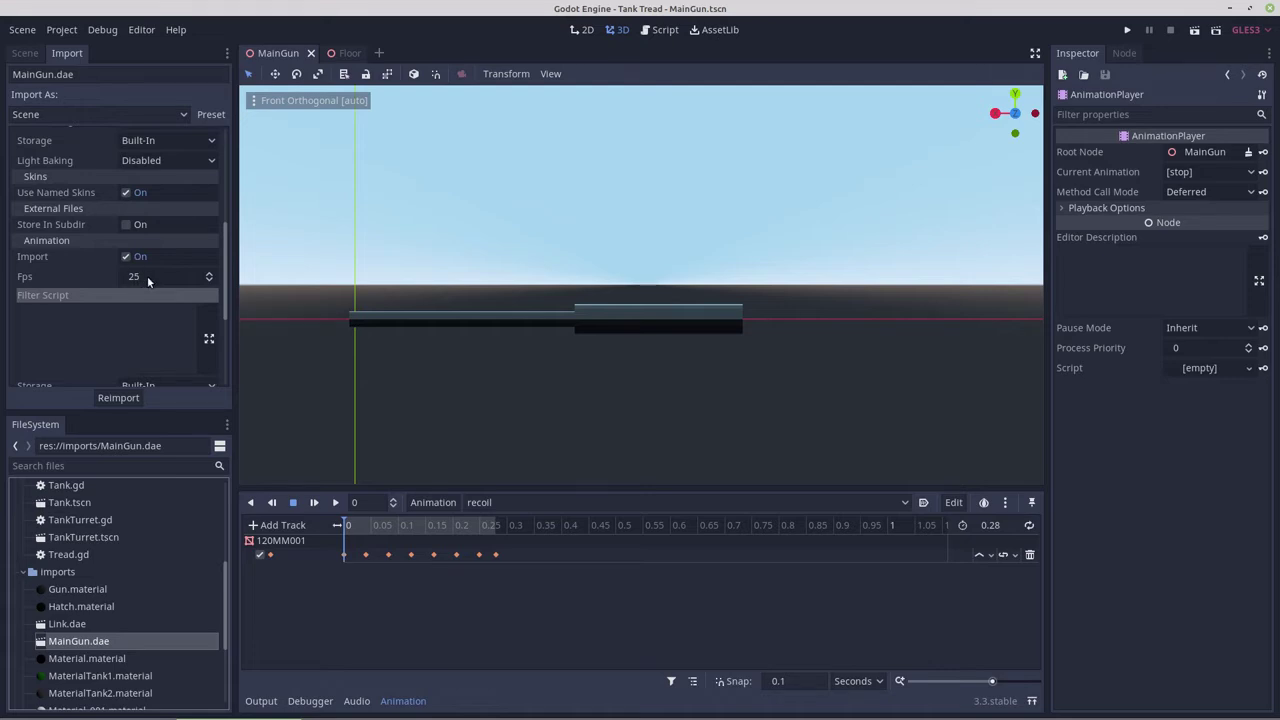
scroll(157, 290, down, 2)
scroll(157, 286, down, 2)
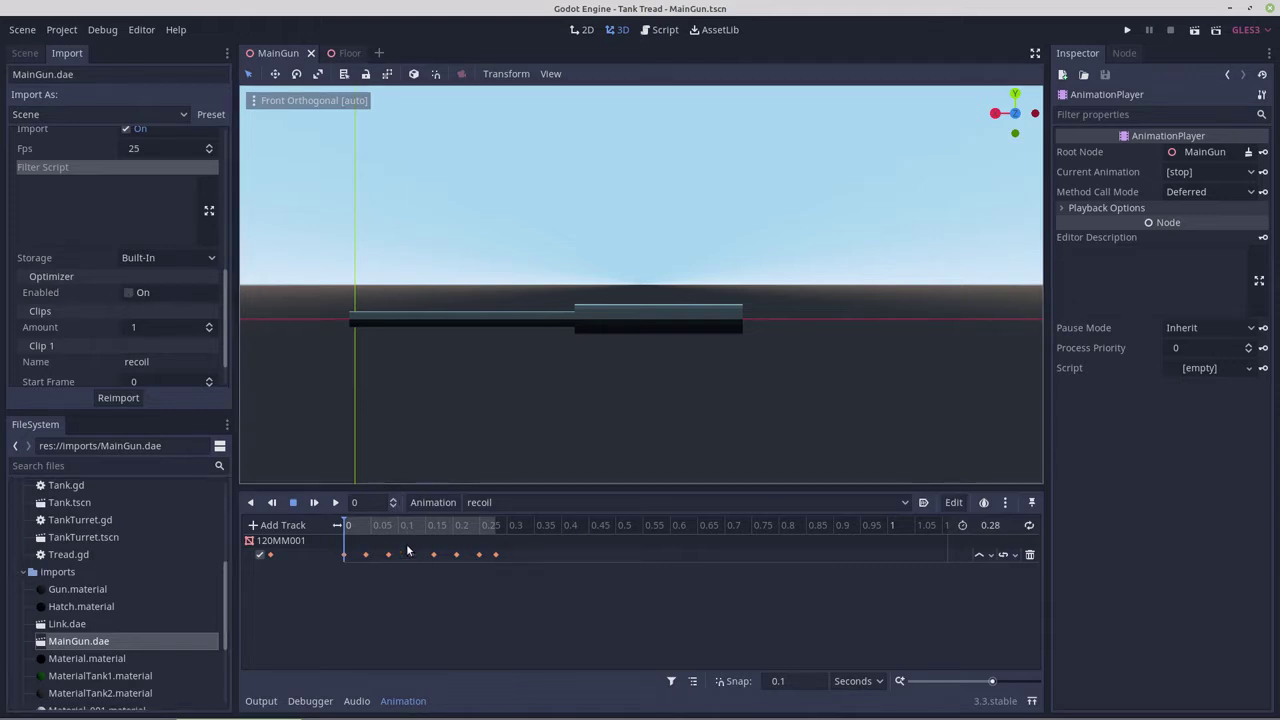
scroll(154, 328, down, 1)
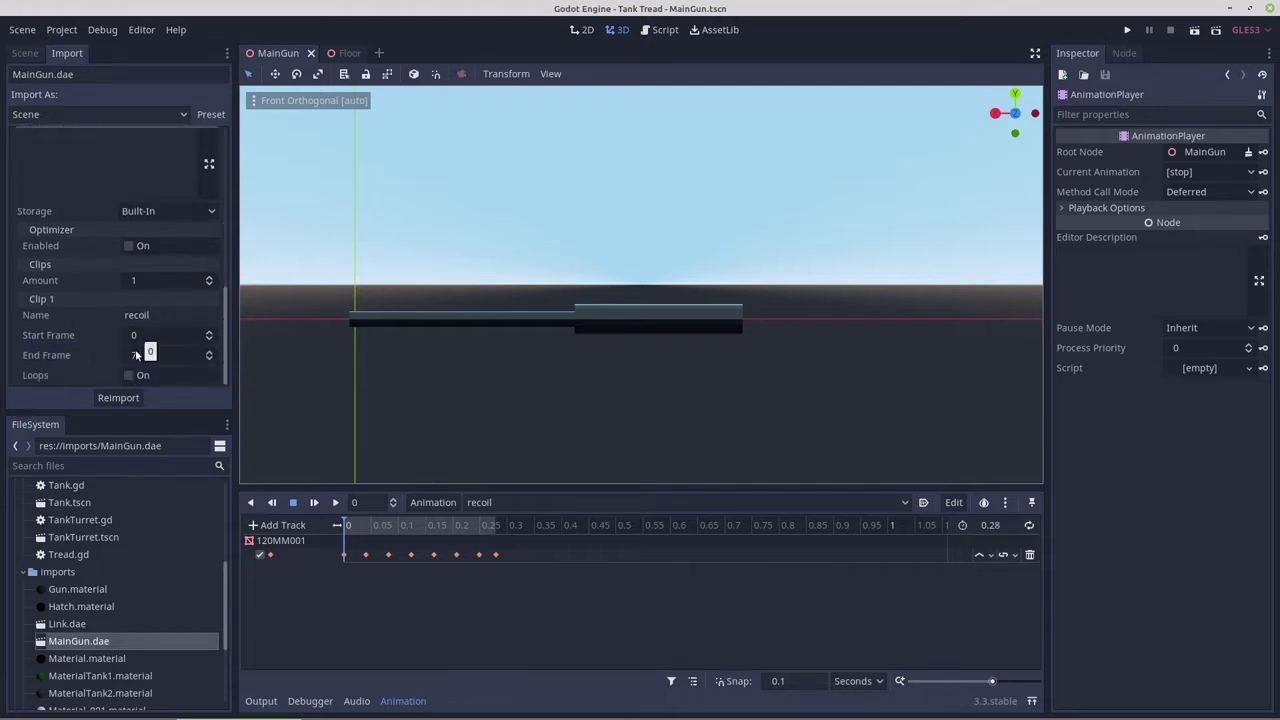
Preview the gun barrel's recoil by scrubbing the timeline and playing the animation forwards and backwards
click(388, 525)
drag(372, 526, 496, 532)
click(250, 502)
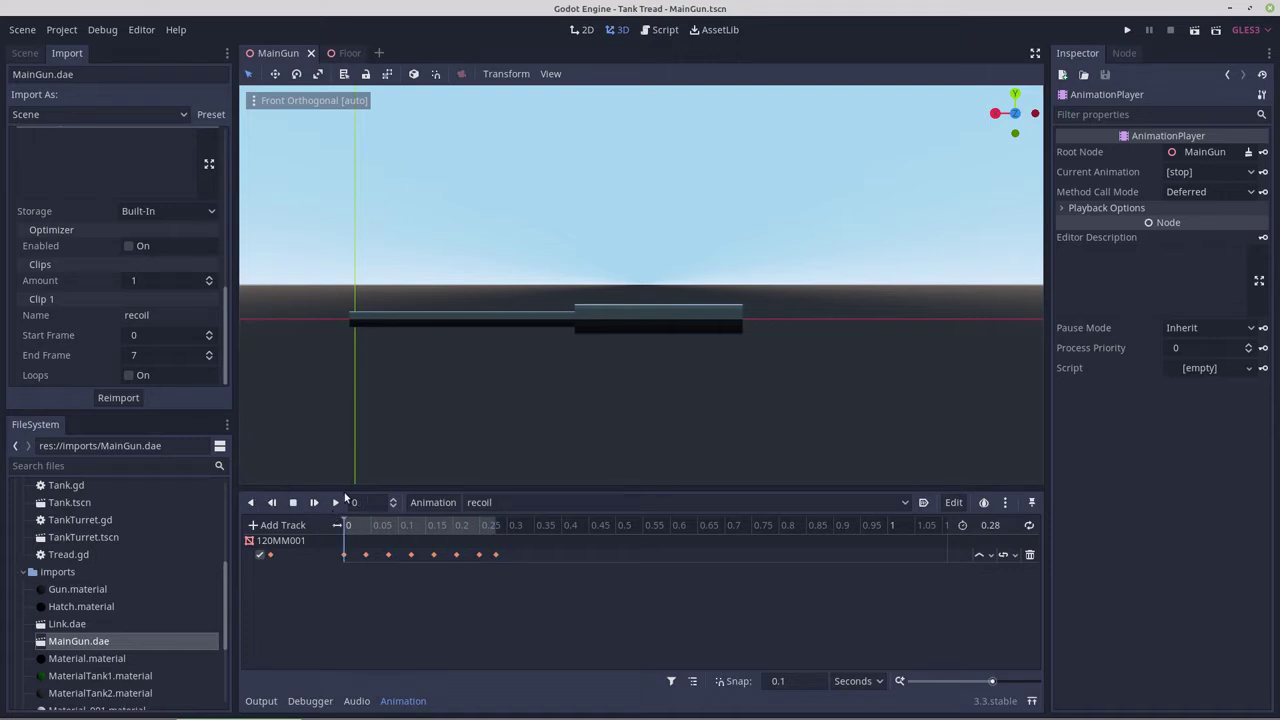
click(337, 502)
click(252, 503)
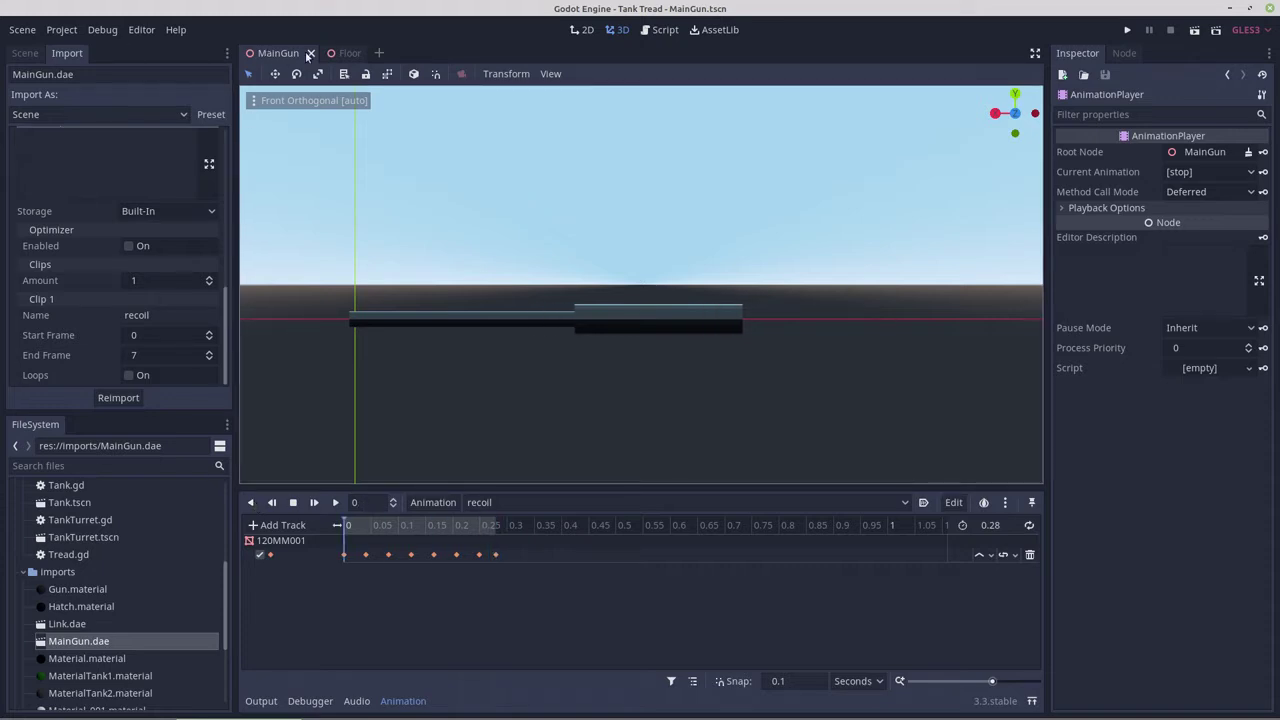
Add a Spatial node as a child of Muzzle and name it Flash
click(28, 53)
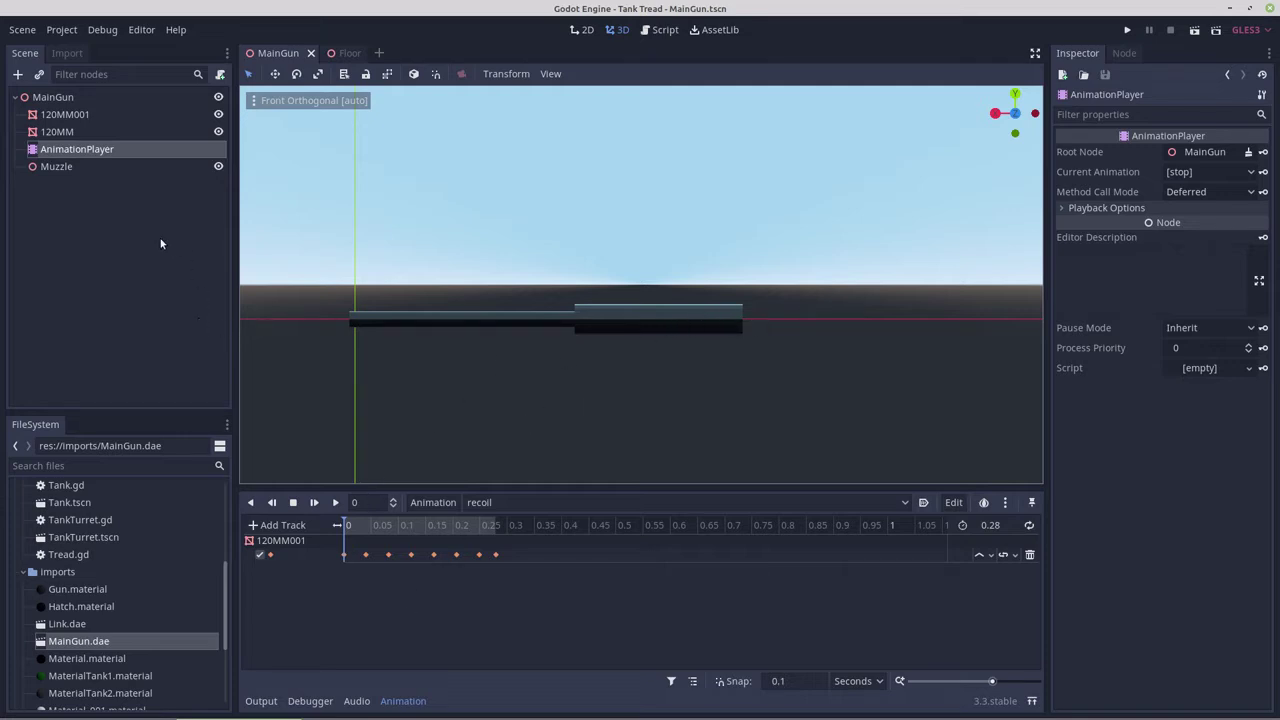
click(52, 168)
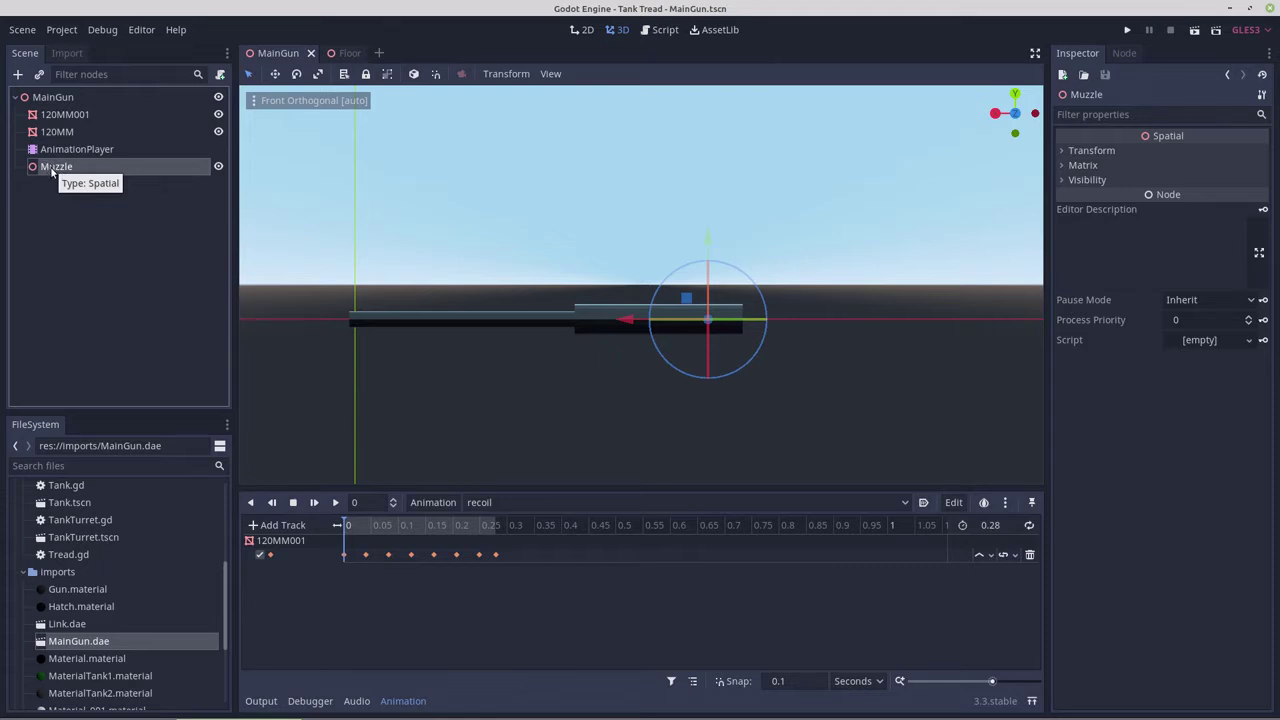
right_click(52, 172)
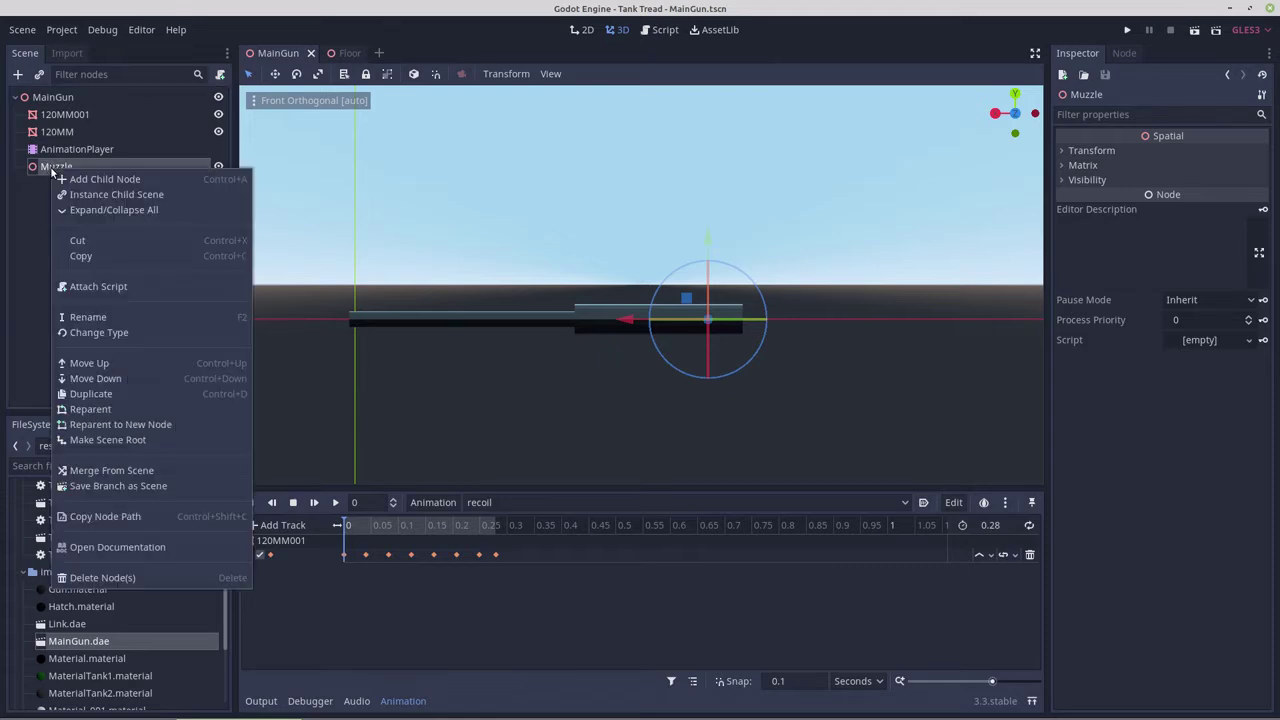
click(104, 180)
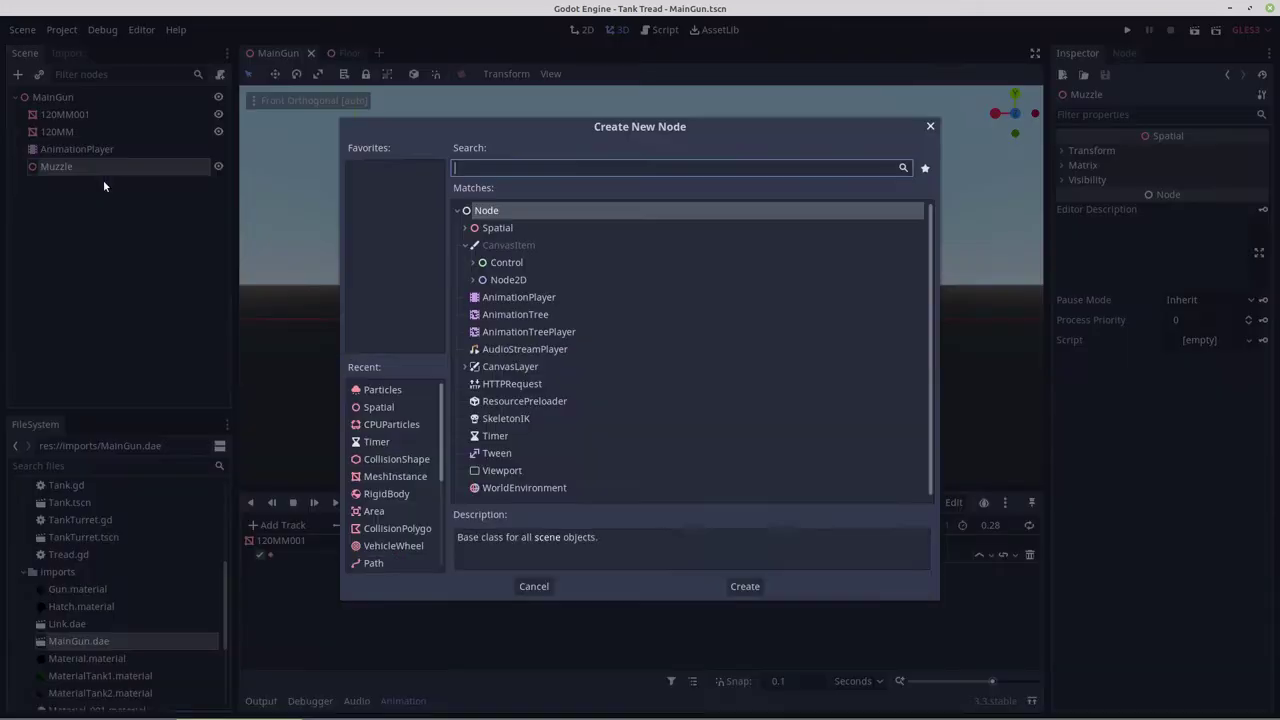
double_click(375, 407)
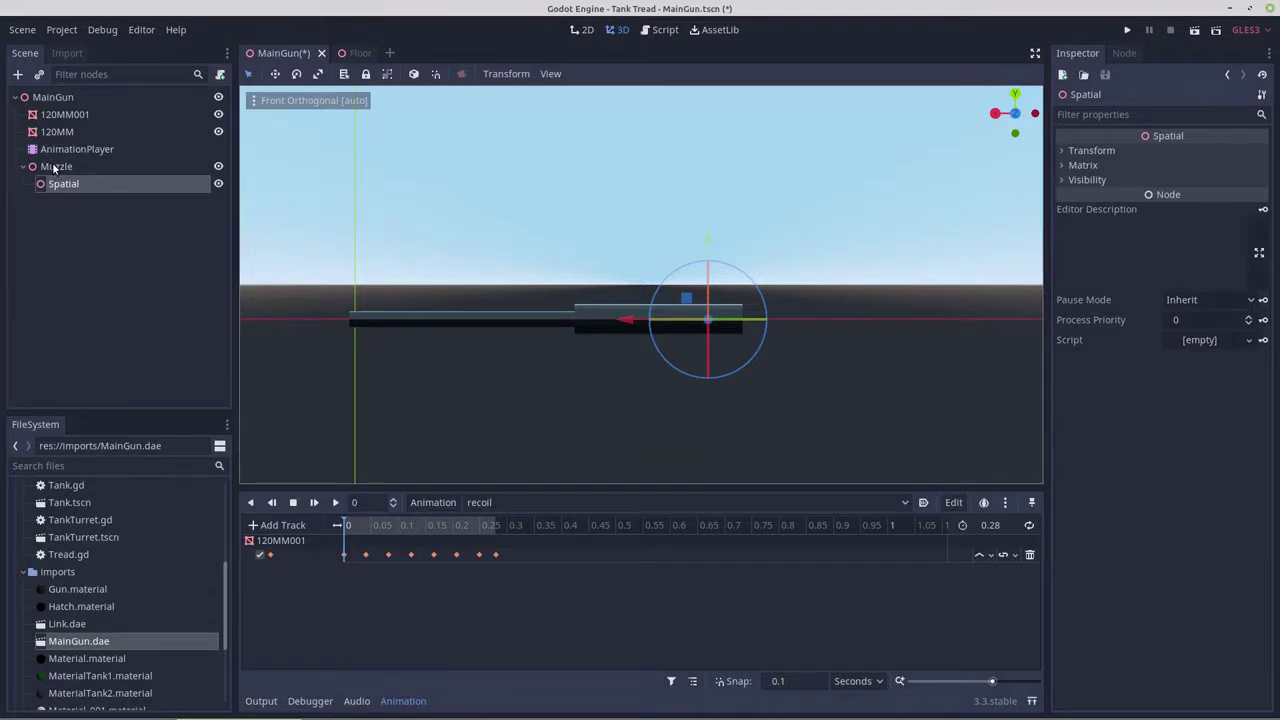
double_click(64, 184)
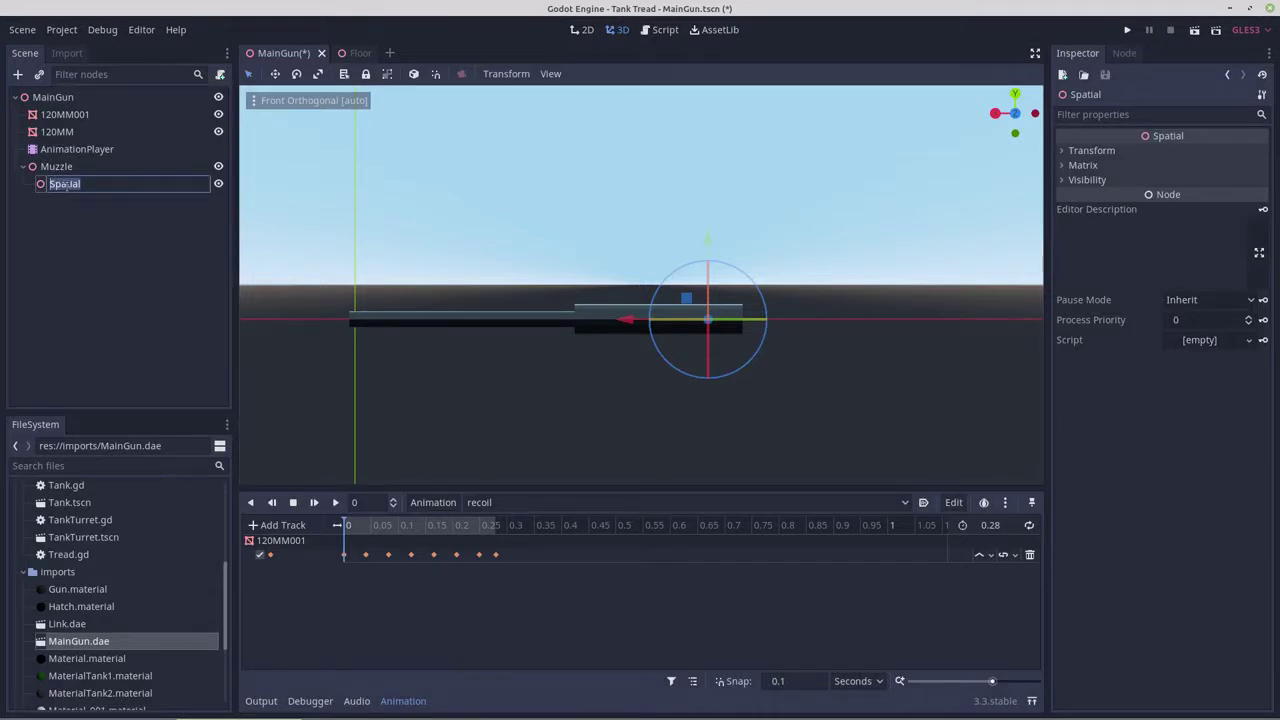
text(Flash)
click(38, 207)
Move the Flash node out of Muzzle so it becomes a direct child of the MainGun root
click(57, 168)
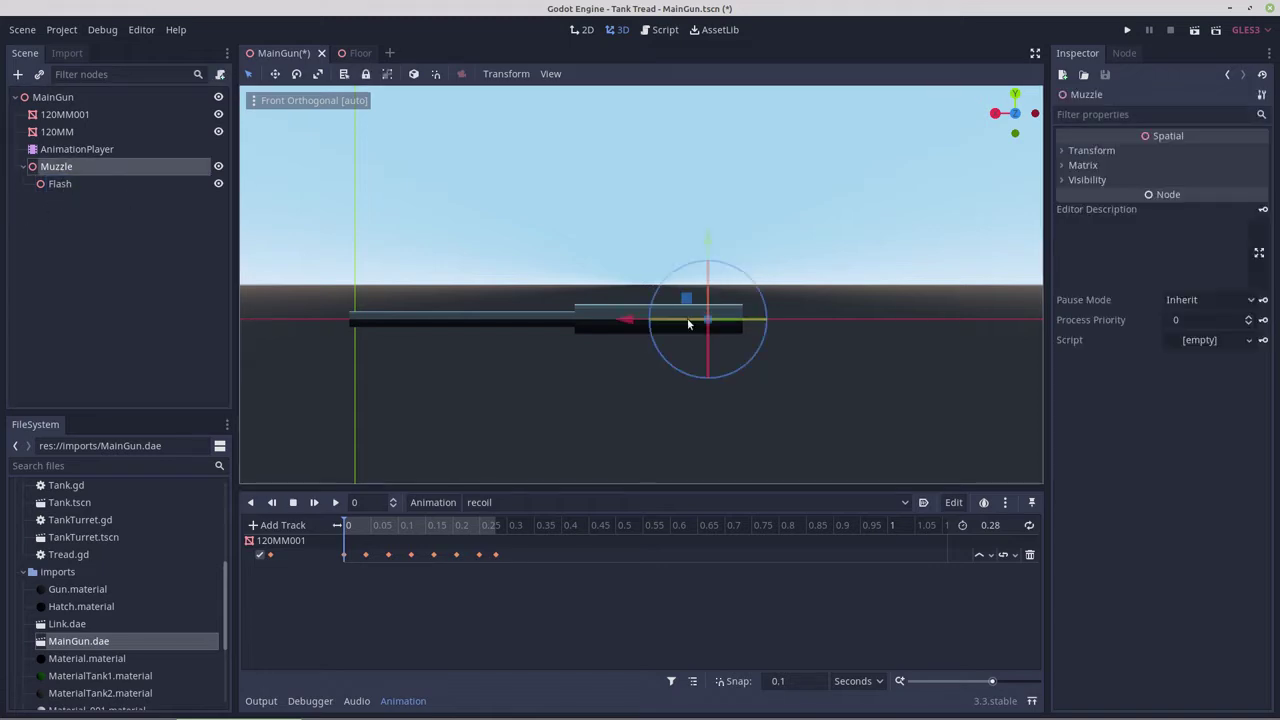
click(53, 184)
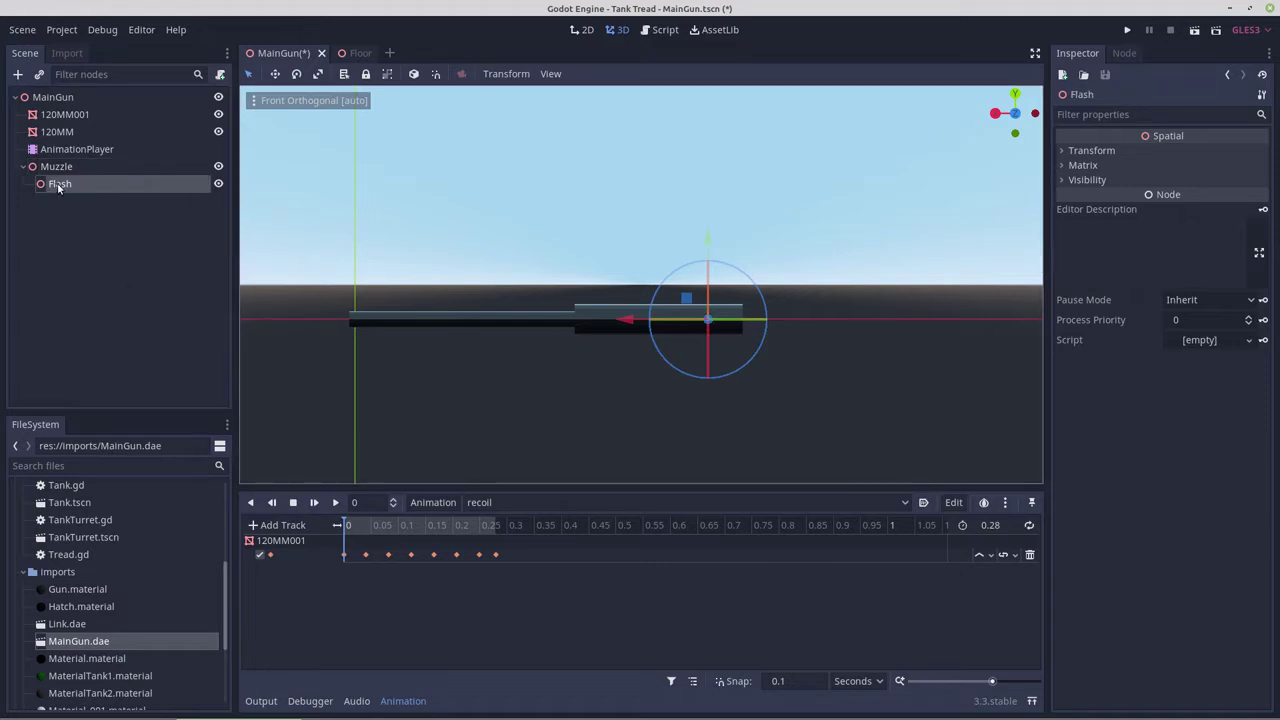
drag(58, 187, 56, 100)
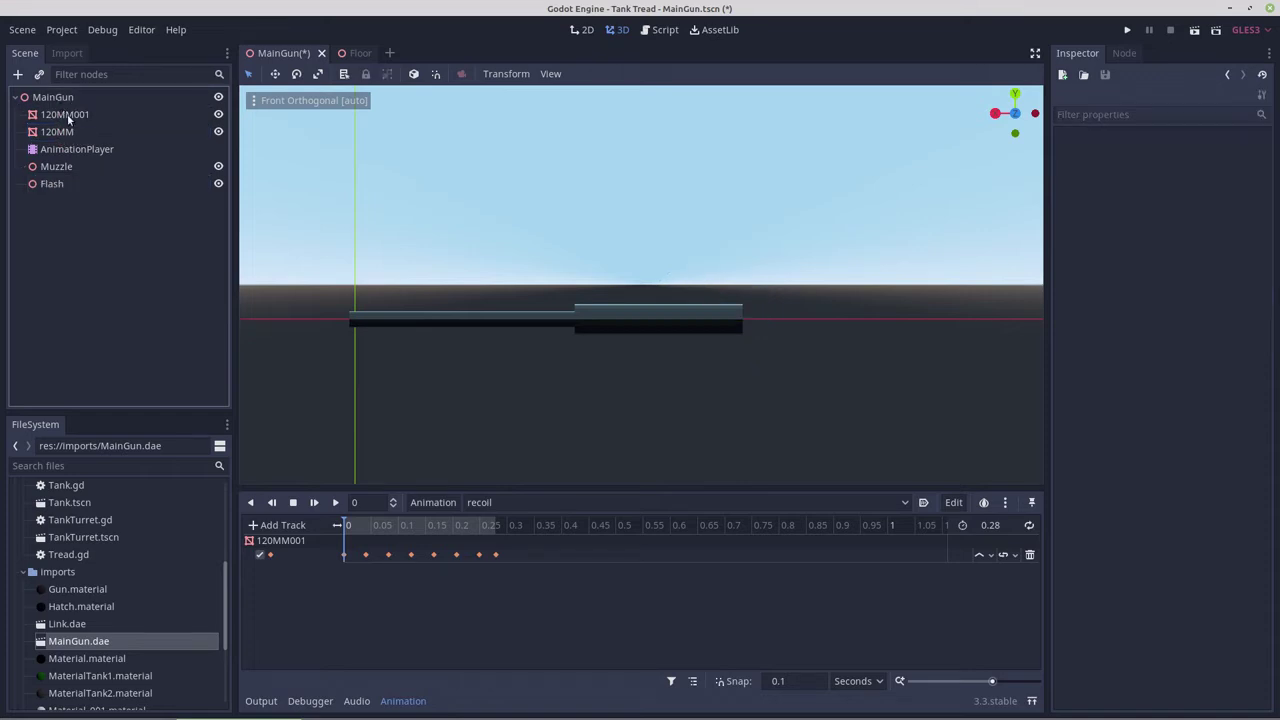
Add a Particles node as a child of Flash
click(47, 184)
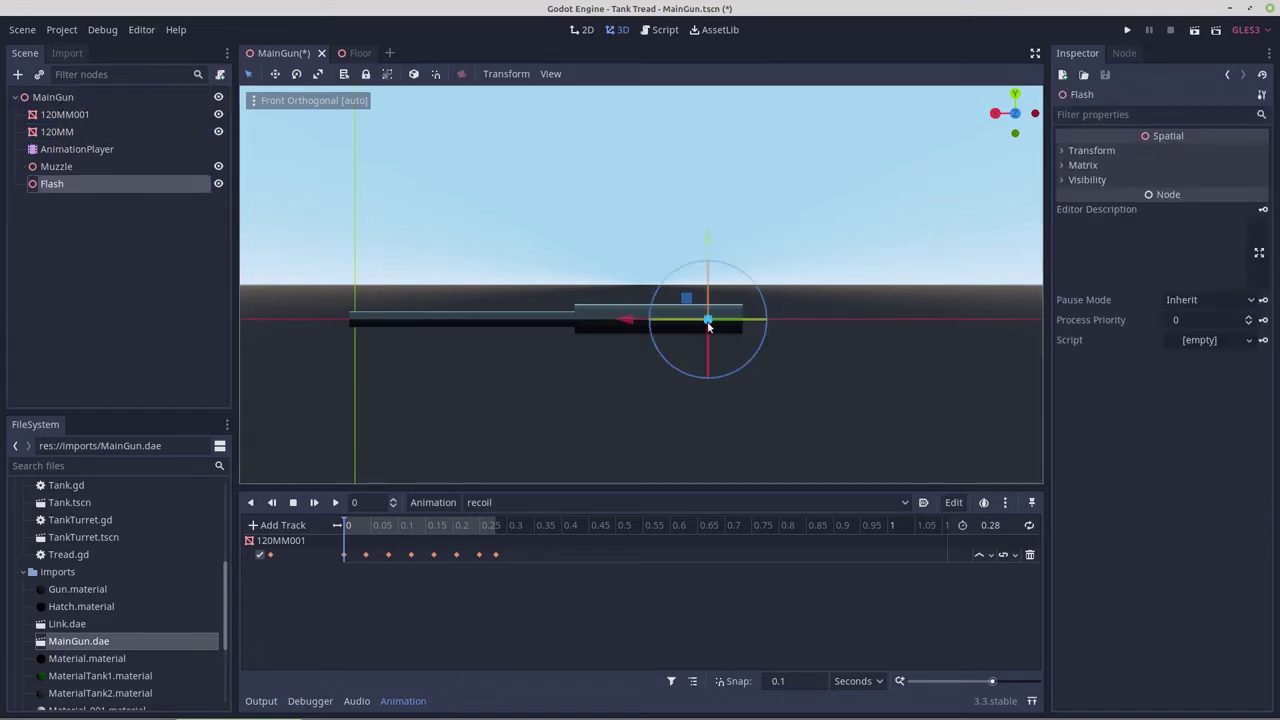
right_click(47, 185)
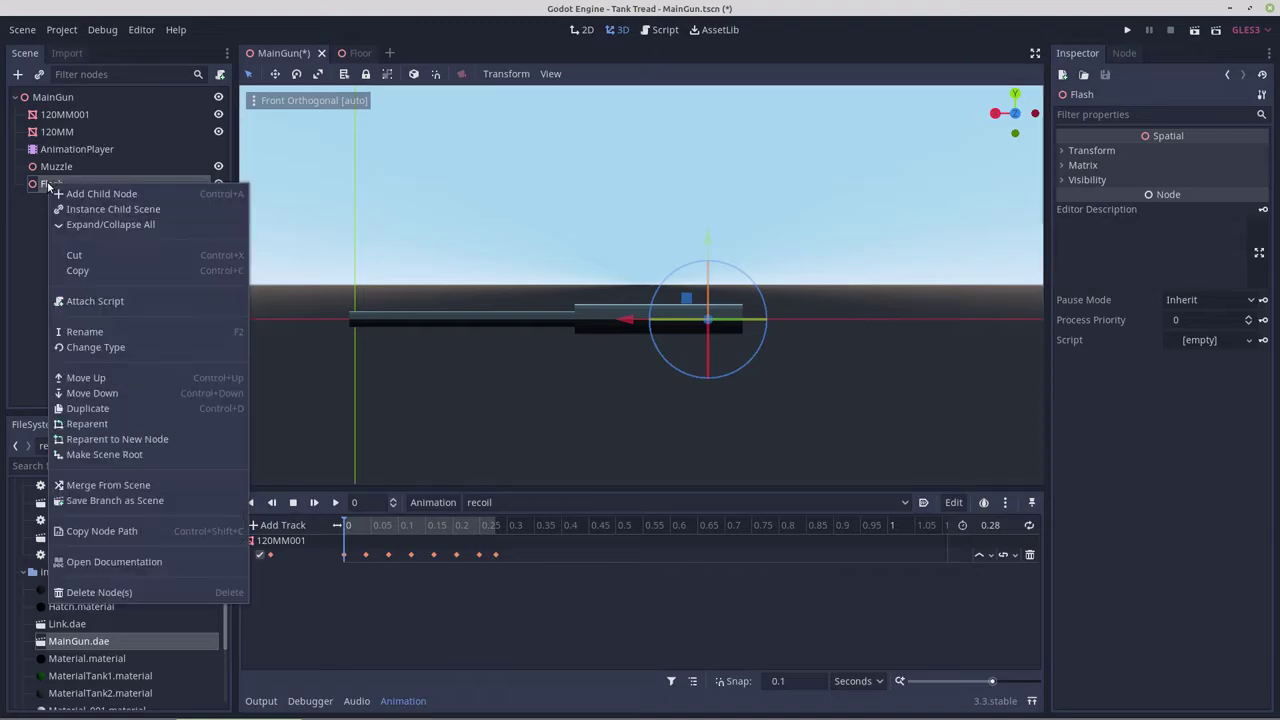
click(95, 193)
double_click(382, 407)
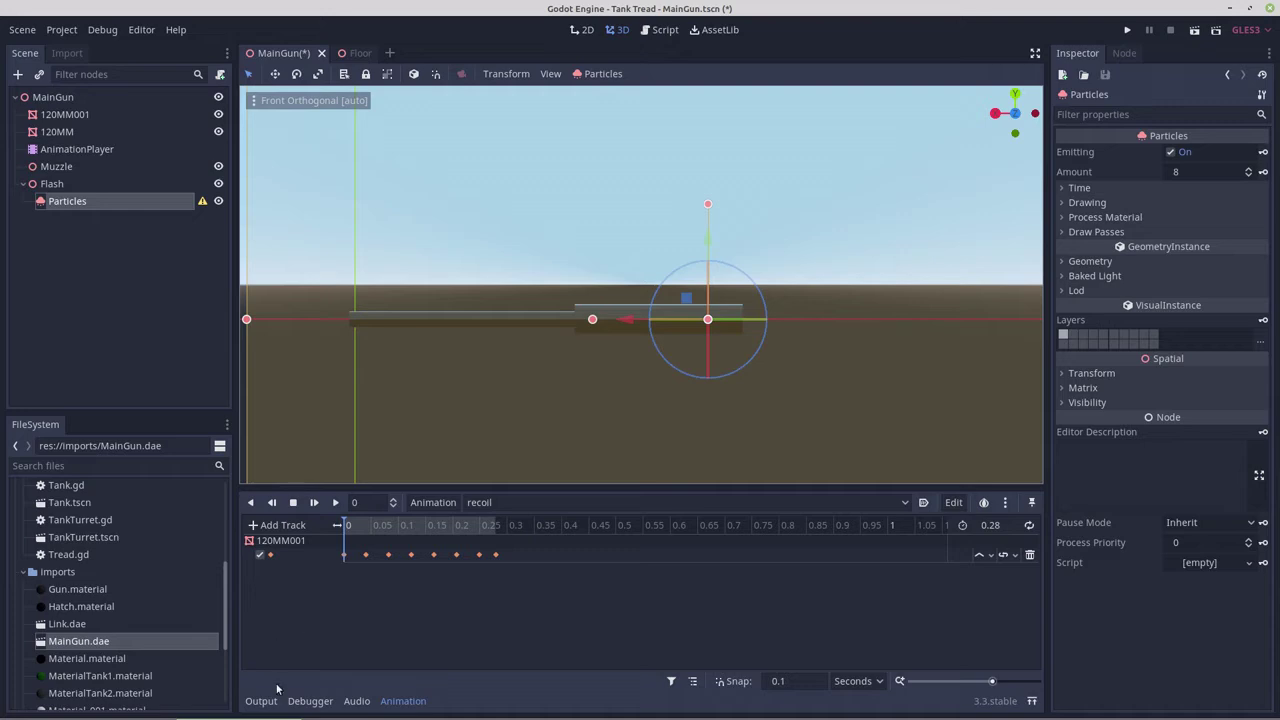
Switch to GIMP and create a new 128 × 128 px RGB image filled with the background color
mouse_move(280, 716)
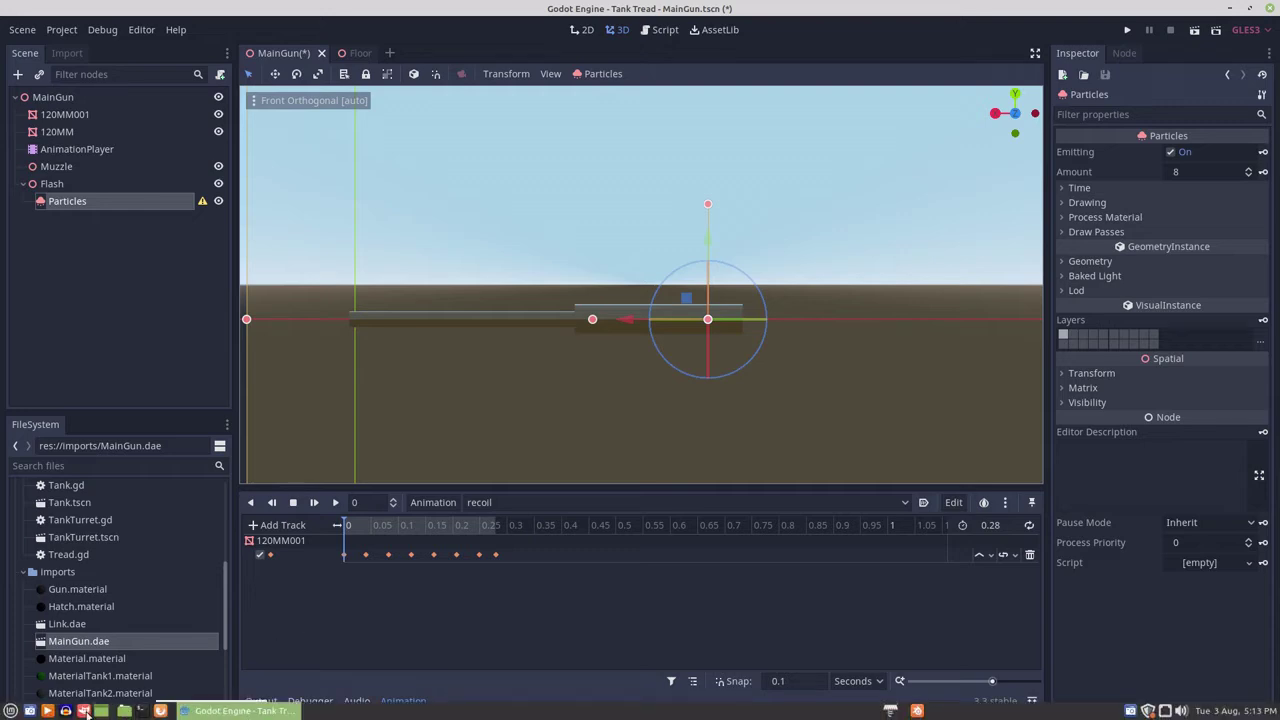
click(84, 711)
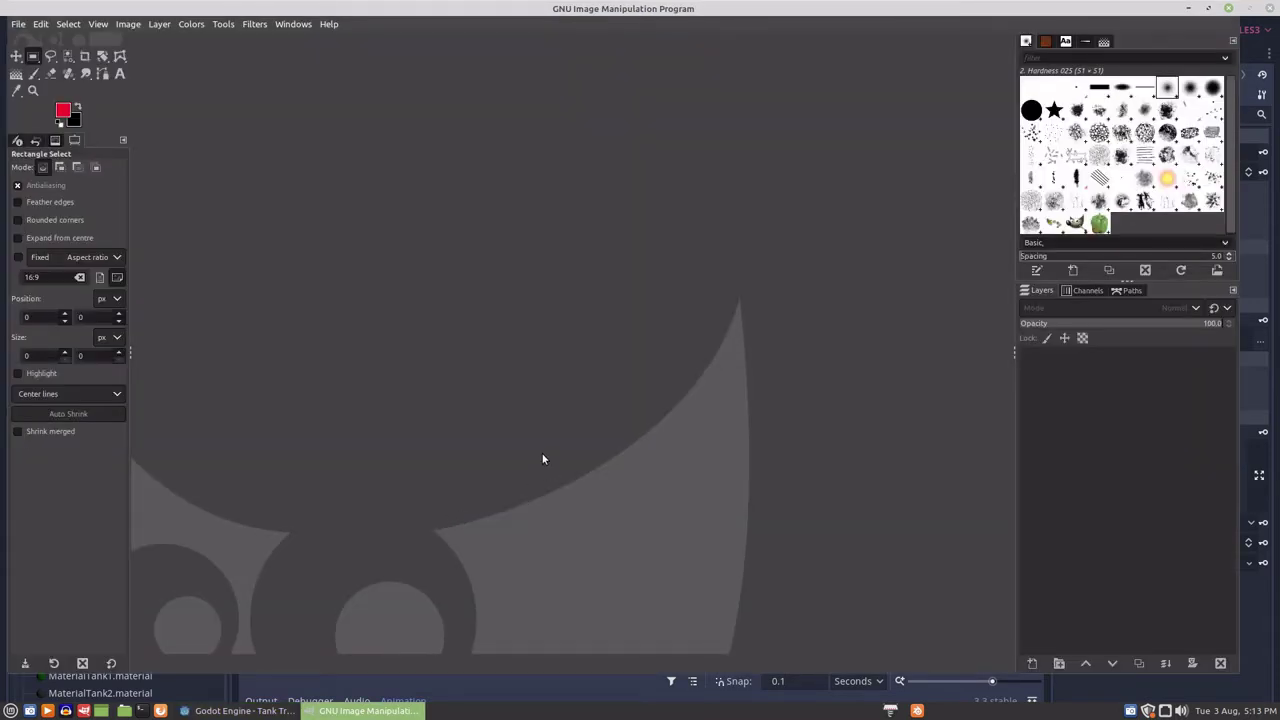
key(ctrl+n)
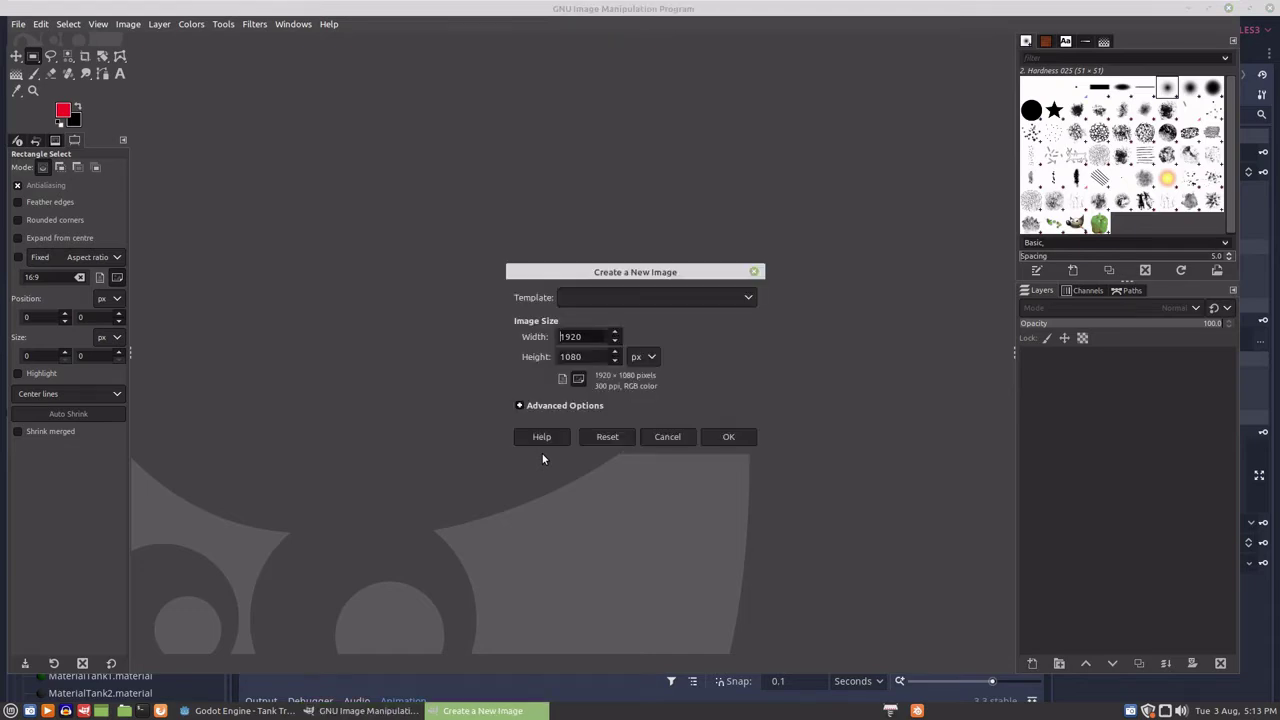
drag(590, 337, 518, 337)
text(128)
drag(589, 357, 528, 357)
text(128)
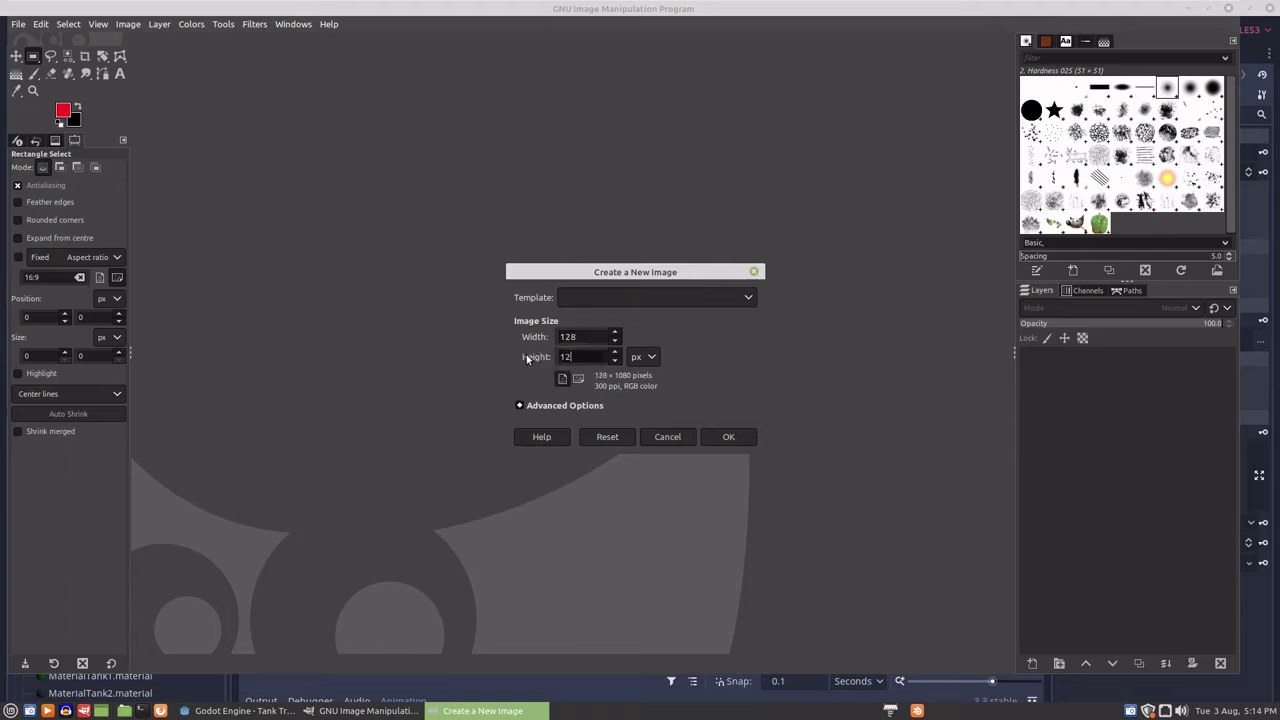
click(578, 406)
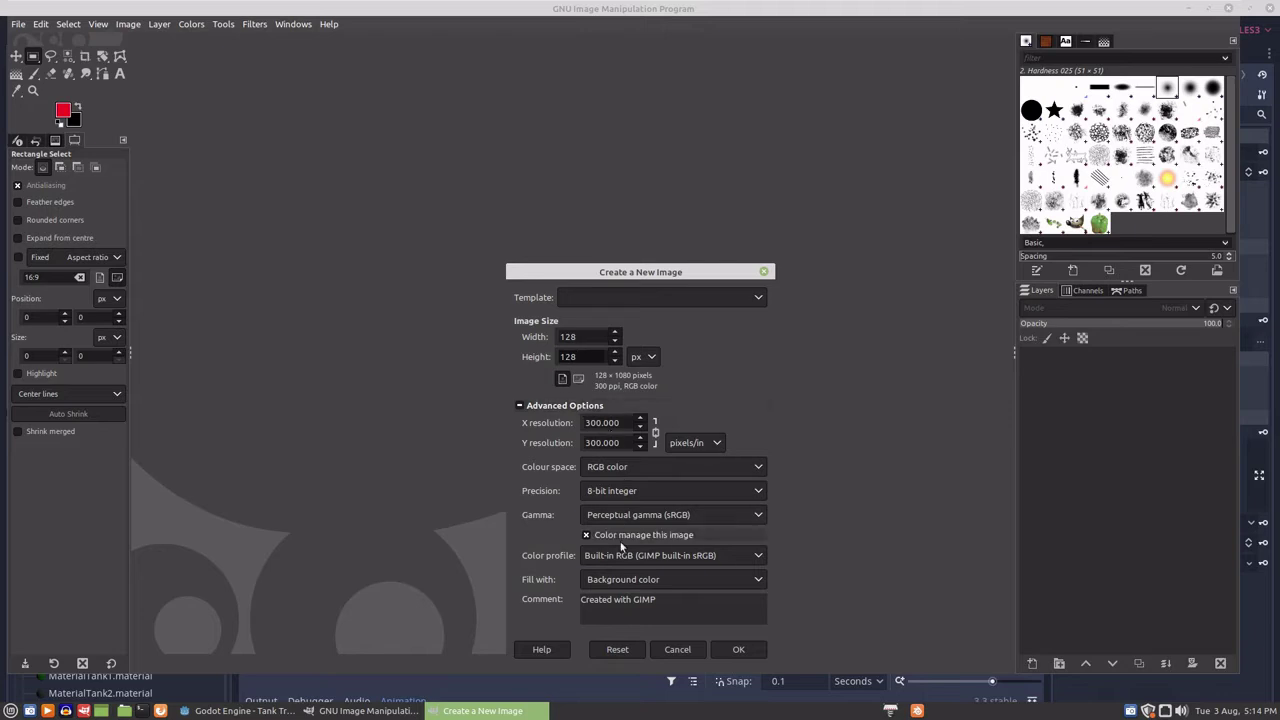
click(738, 649)
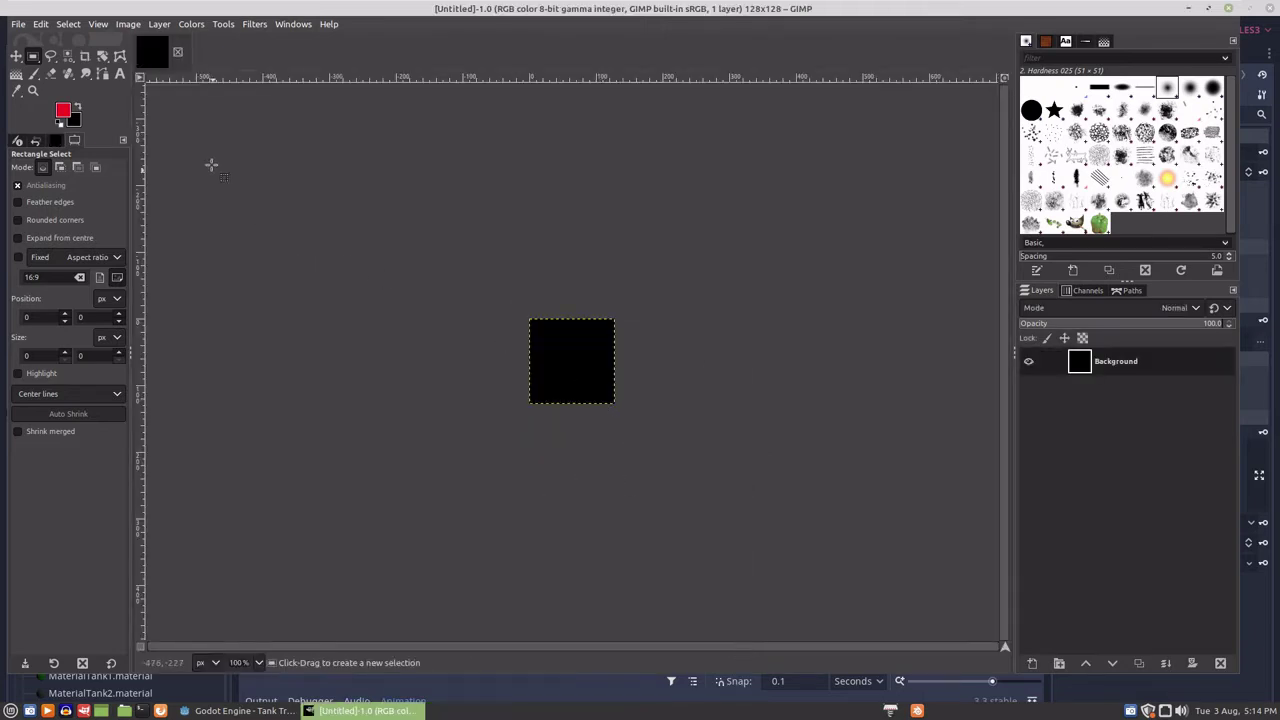
Set the foreground to white and the background to black, and add a new transparent layer above the background
click(57, 124)
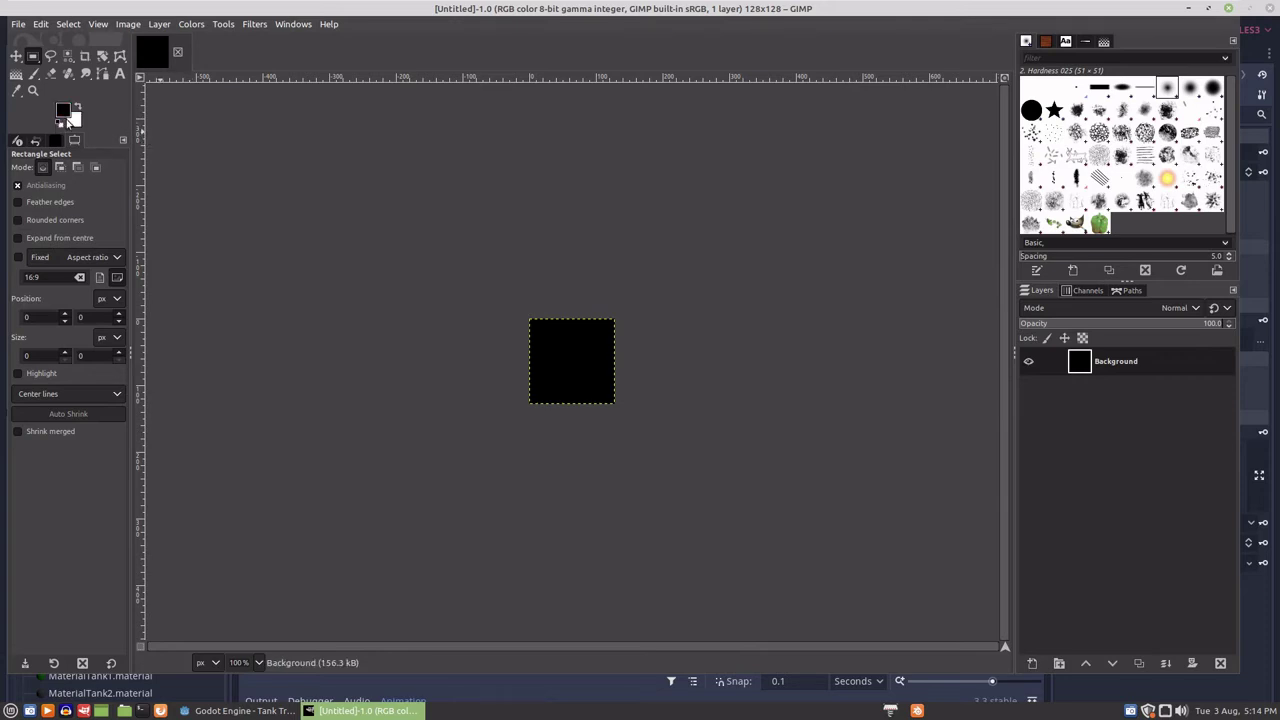
click(78, 106)
right_click(1115, 362)
click(1153, 97)
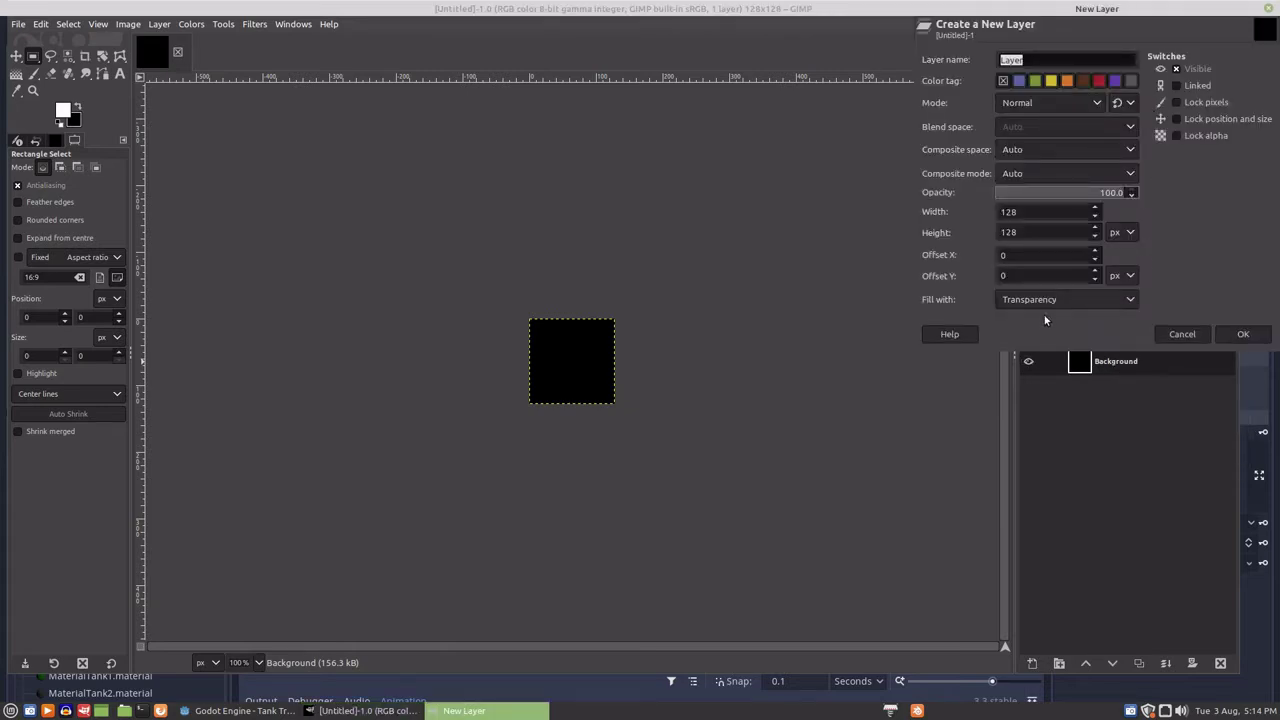
click(1243, 334)
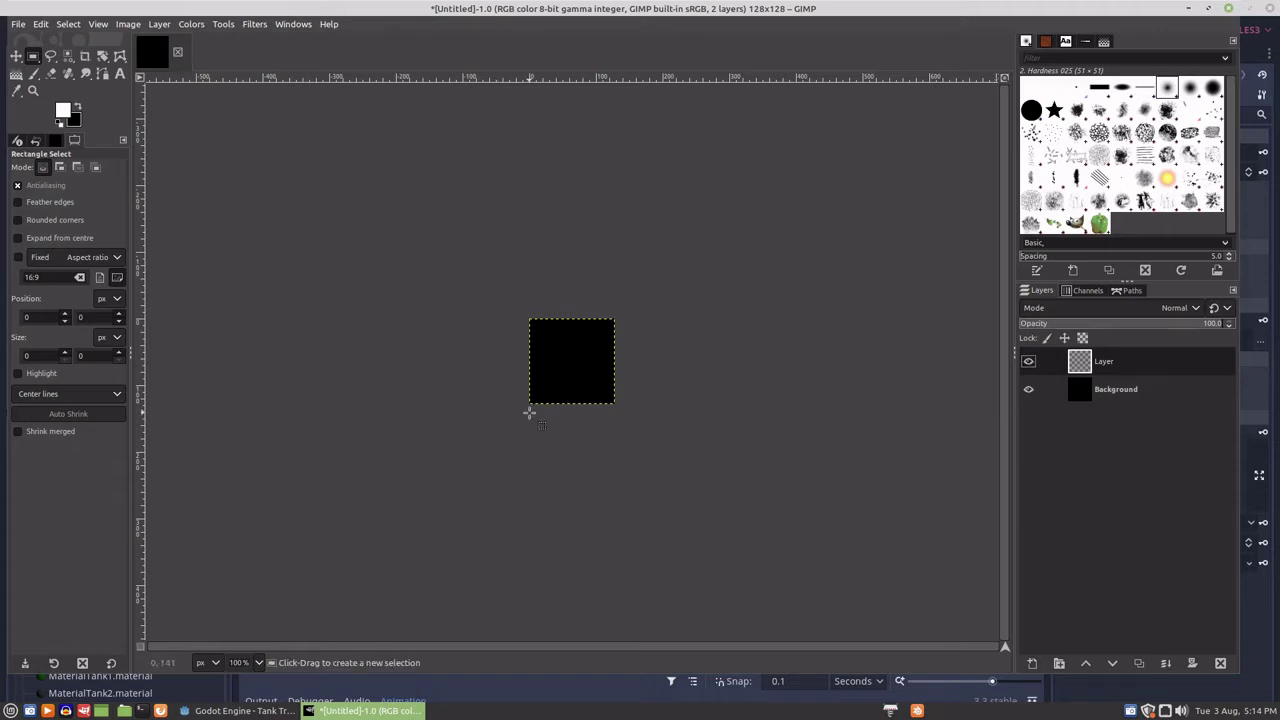
ctrl+scroll(529, 412, up, 4)
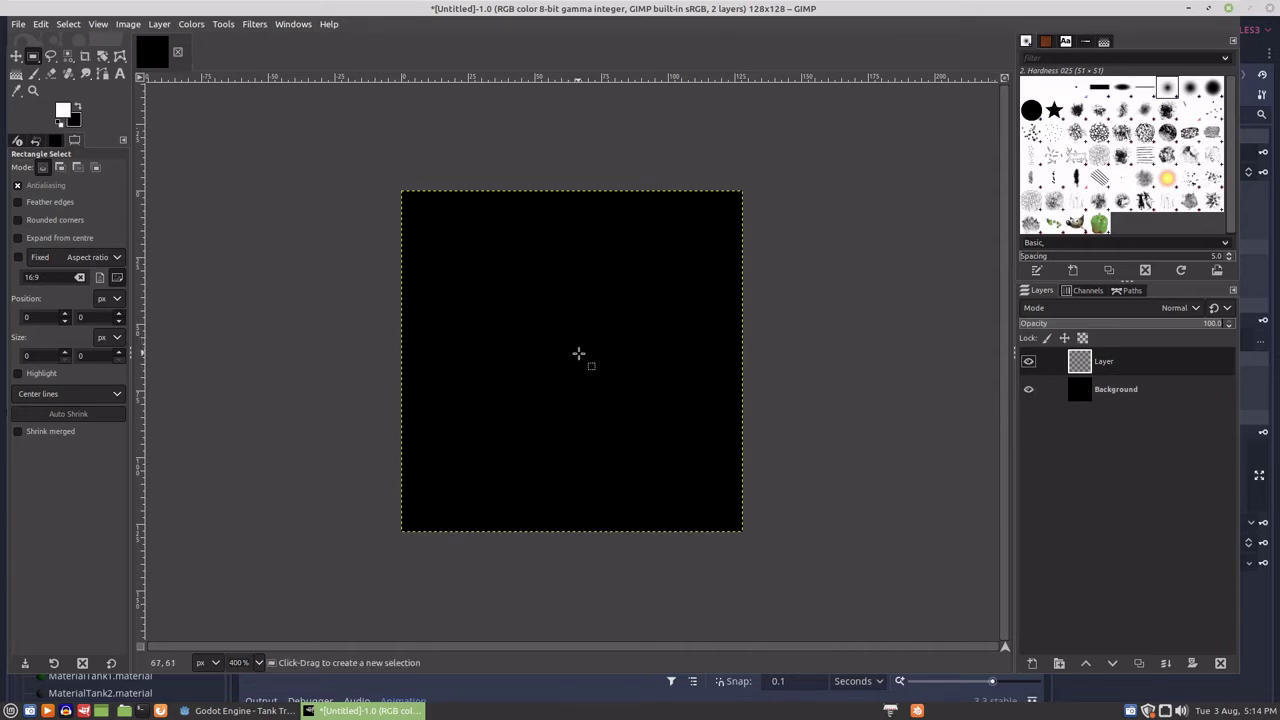
Paint a single soft white spot at the new layer's centre with the Hardness 050 brush at size 78, and hide the Background layer
click(33, 73)
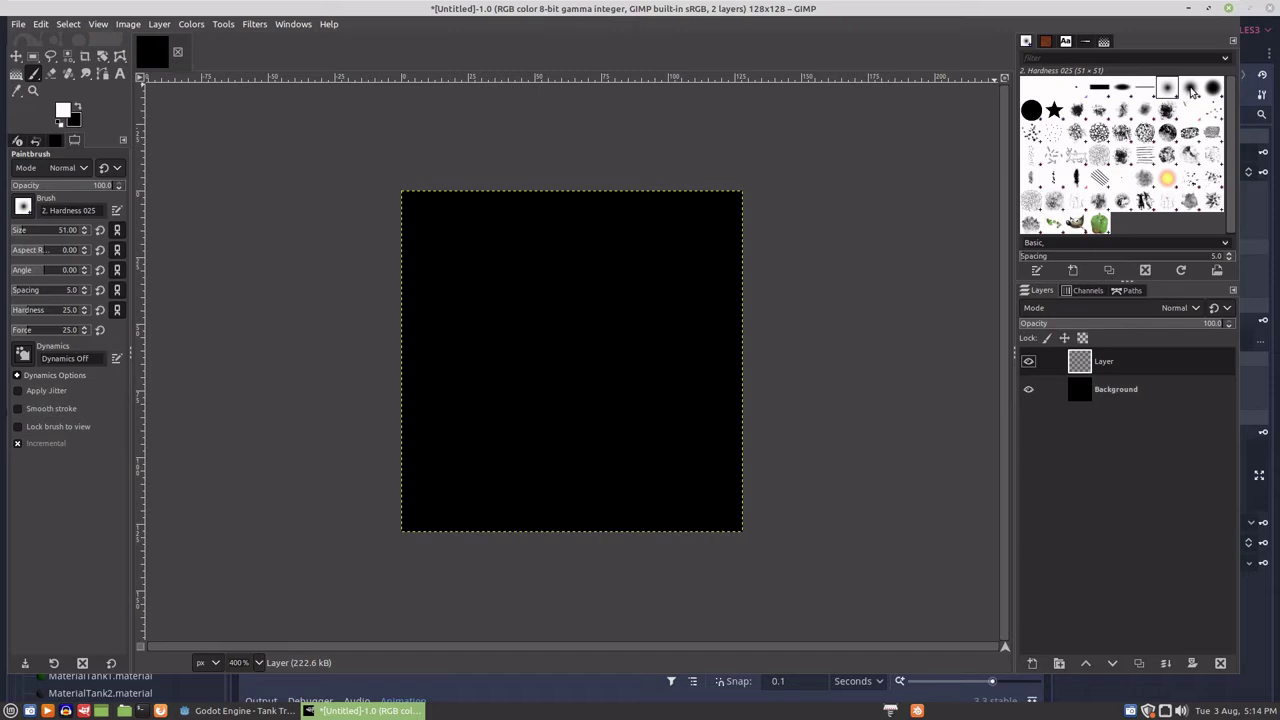
click(1190, 90)
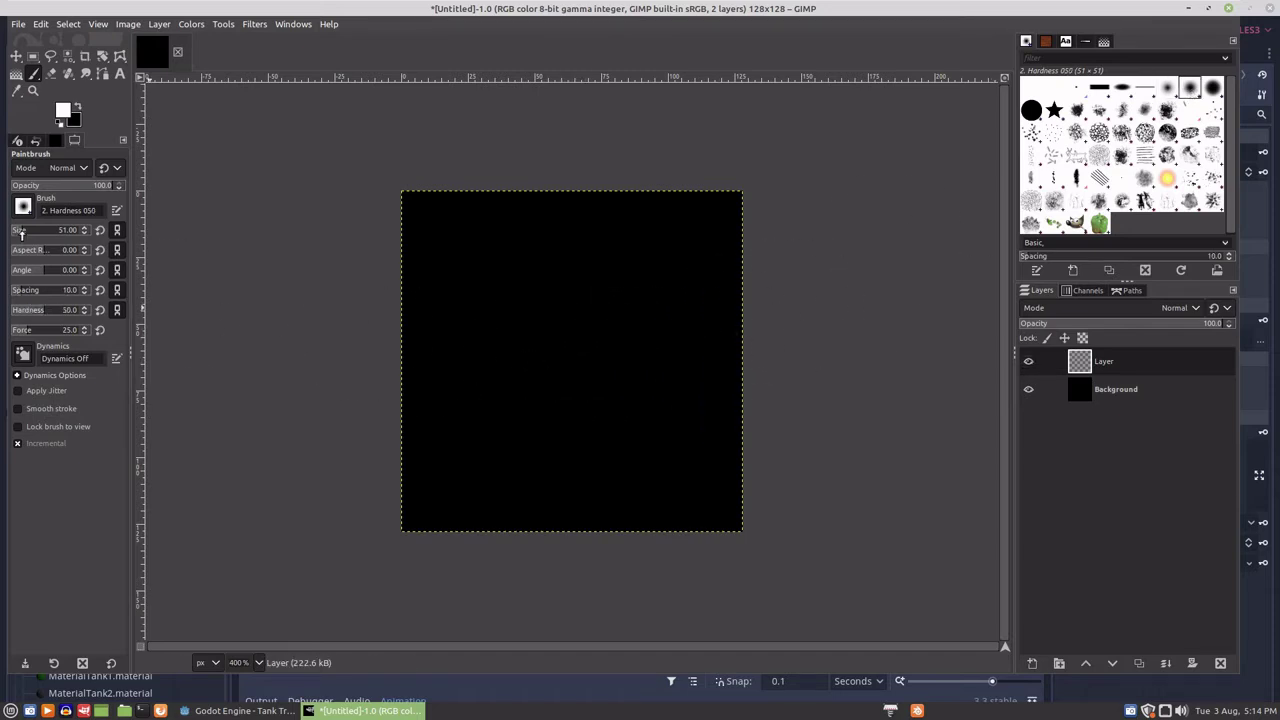
drag(18, 232, 38, 233)
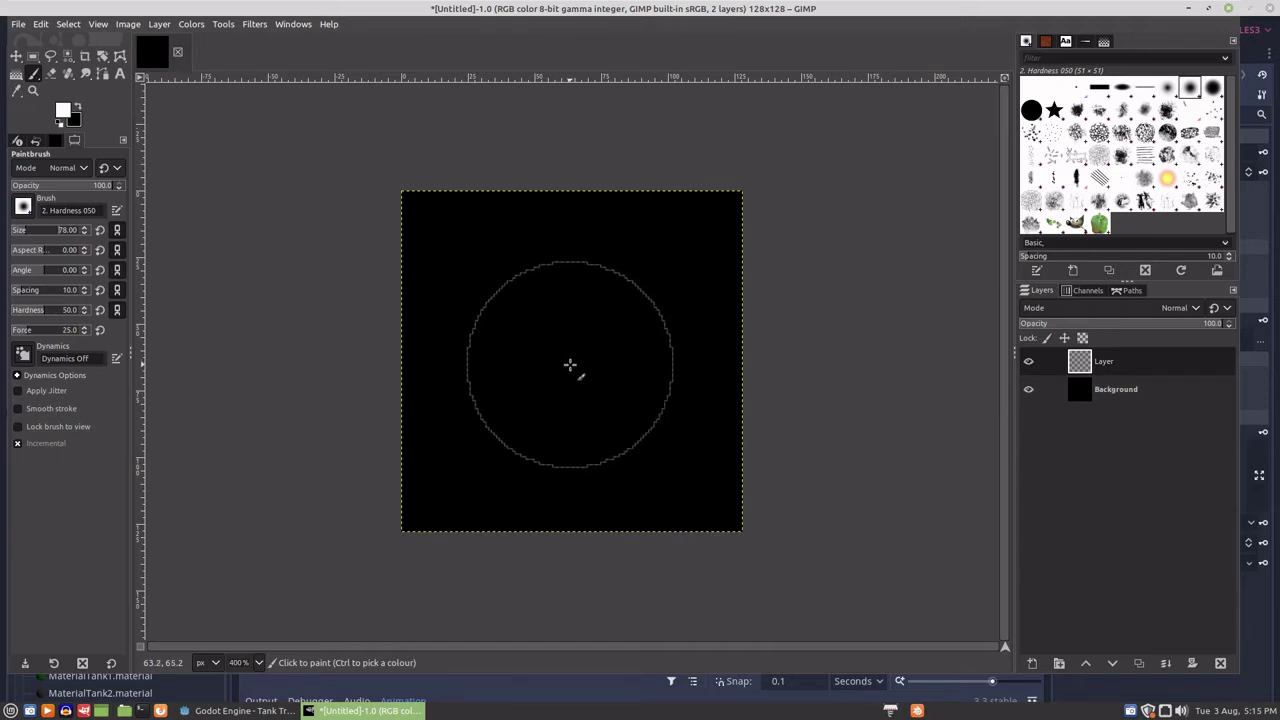
click(569, 365)
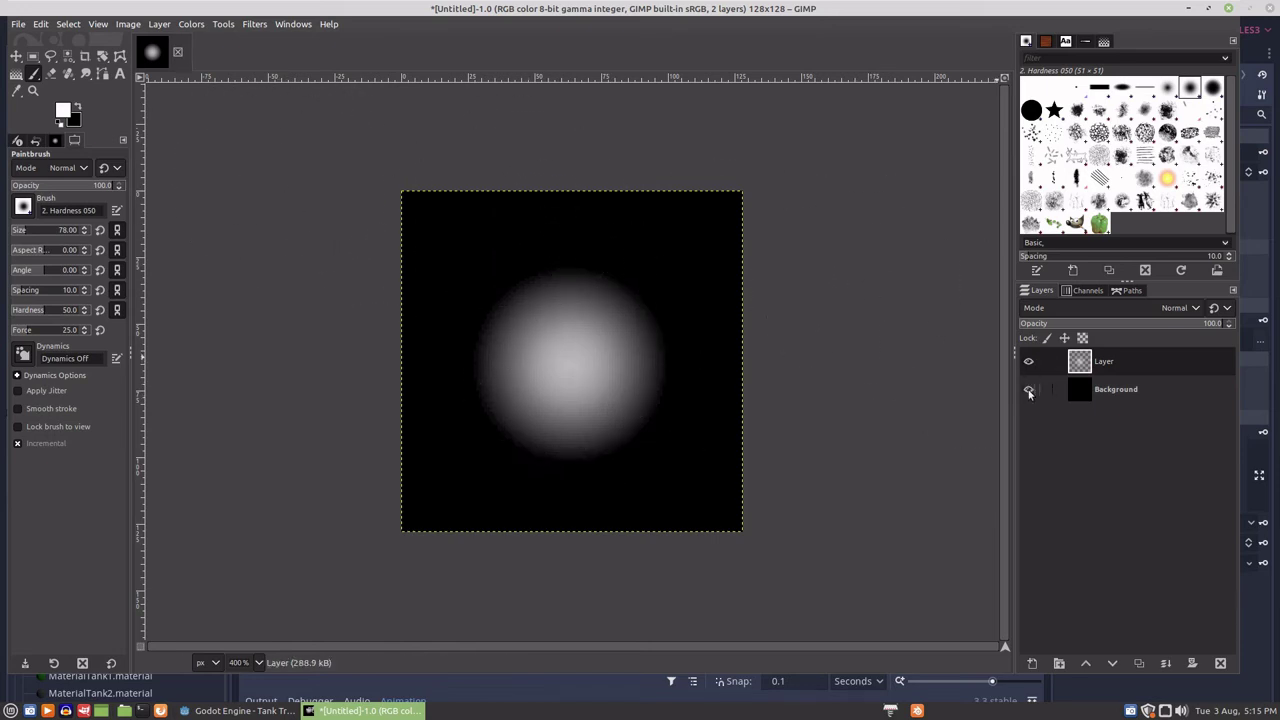
click(1028, 389)
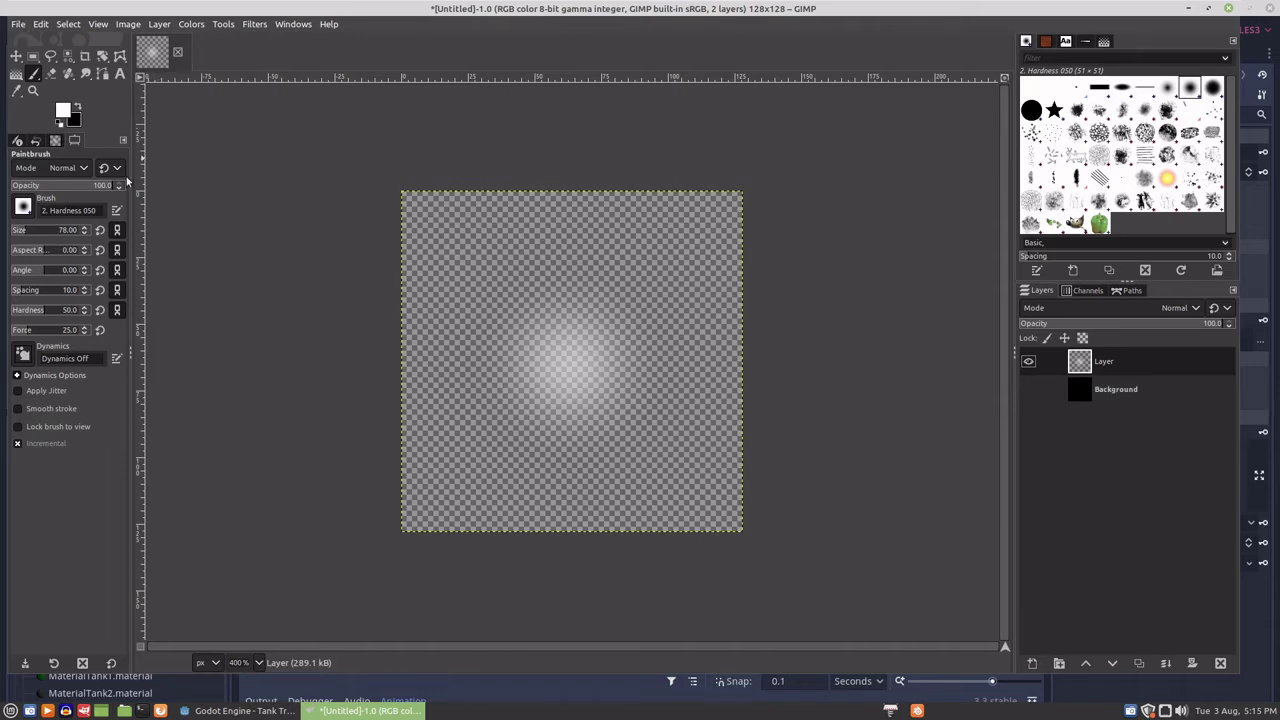
click(33, 56)
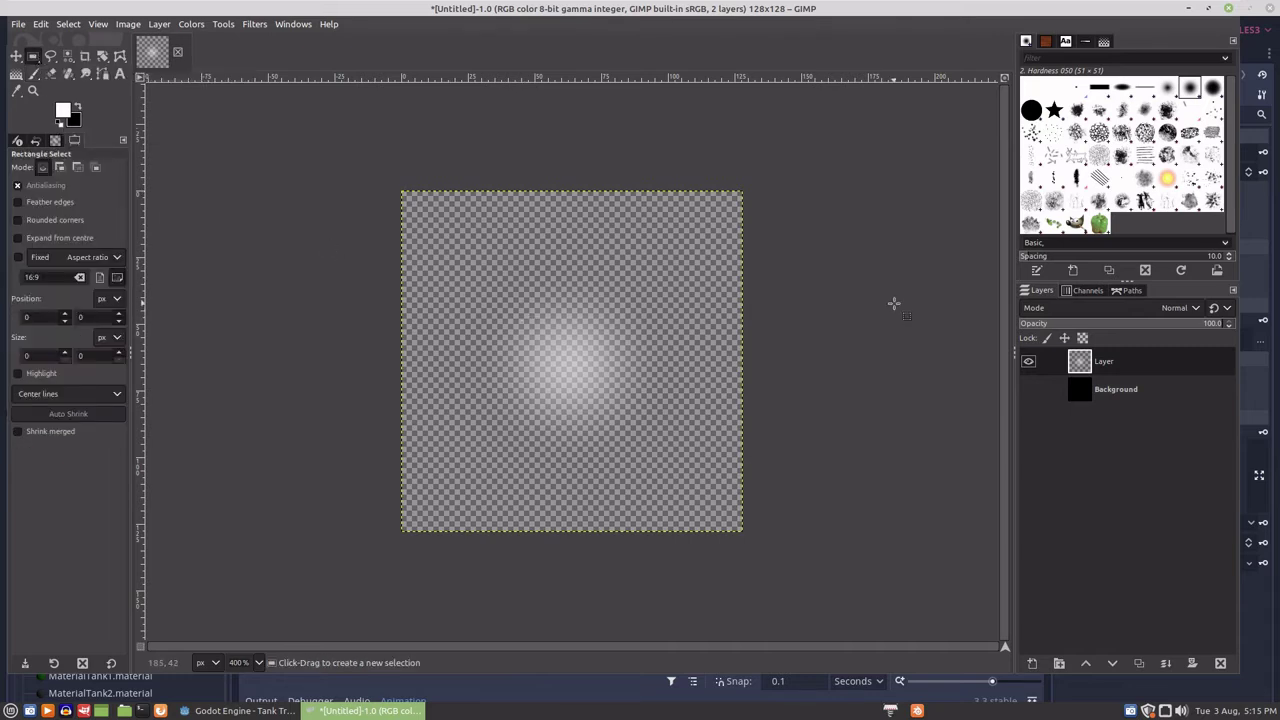
Export the image as flash_1.png into the Images folder of the tank tread physics project, keeping the default PNG options
click(17, 26)
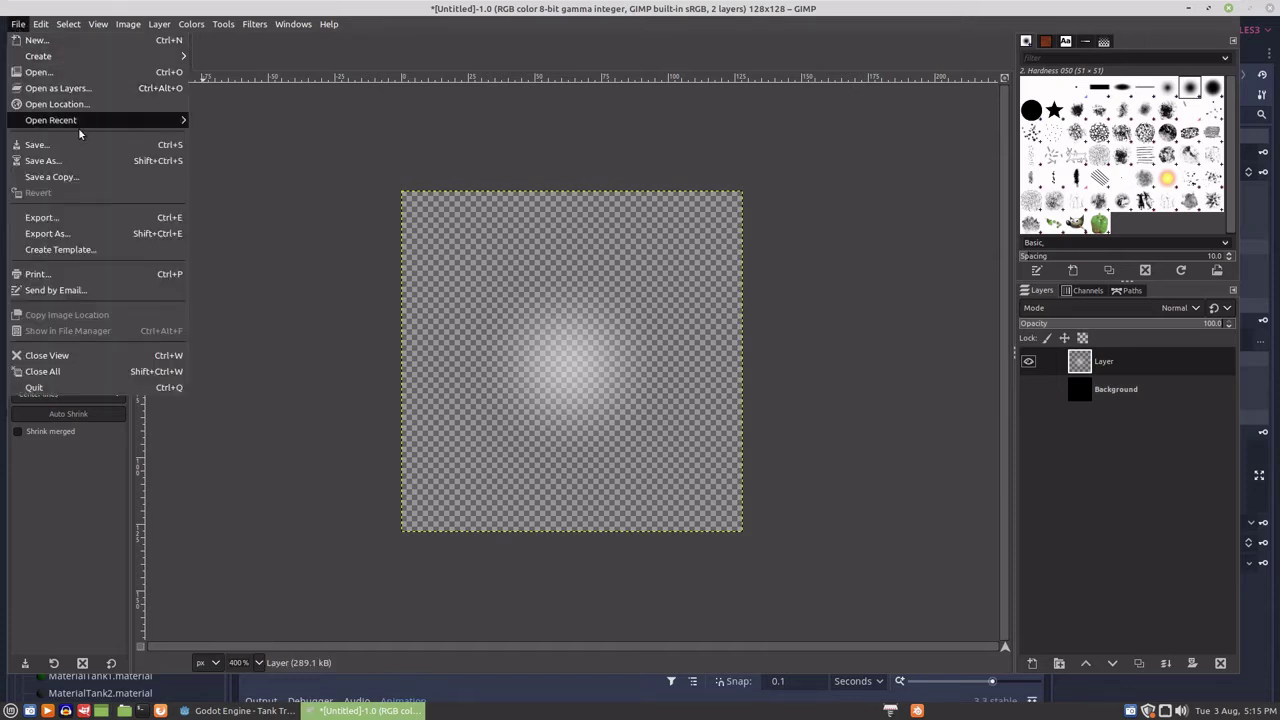
click(50, 233)
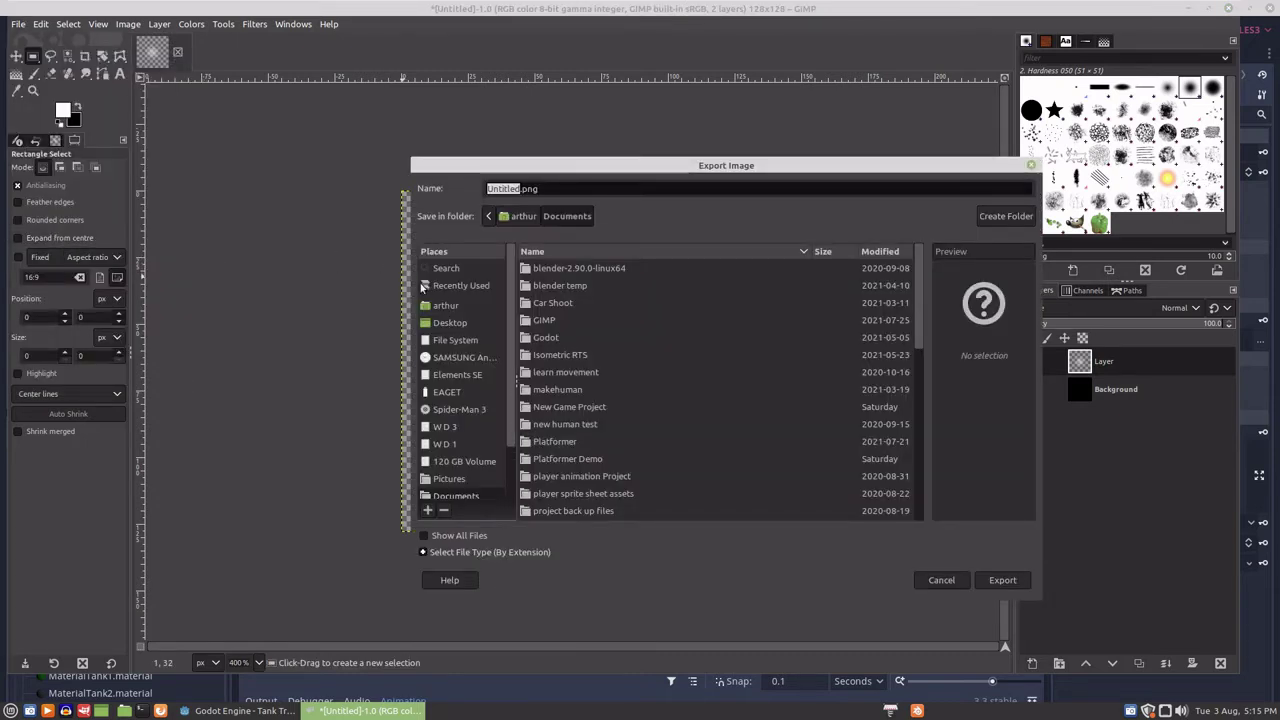
click(447, 307)
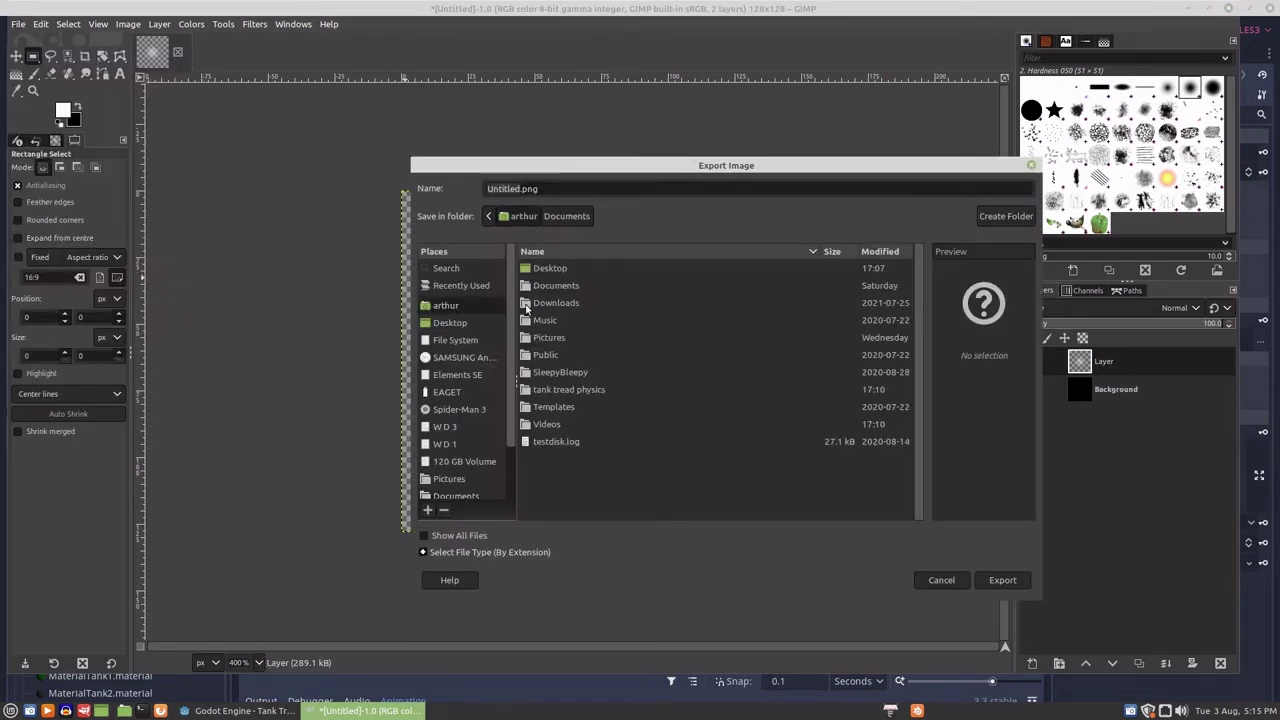
double_click(553, 391)
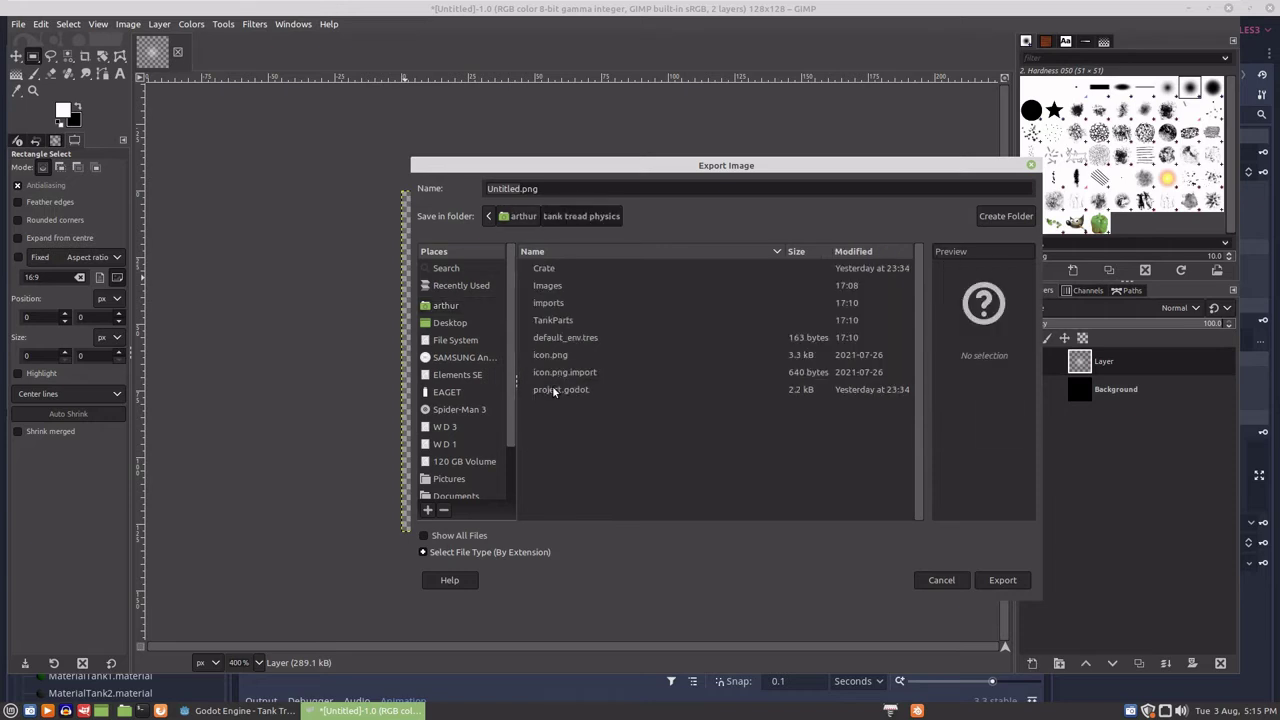
double_click(546, 286)
click(518, 188)
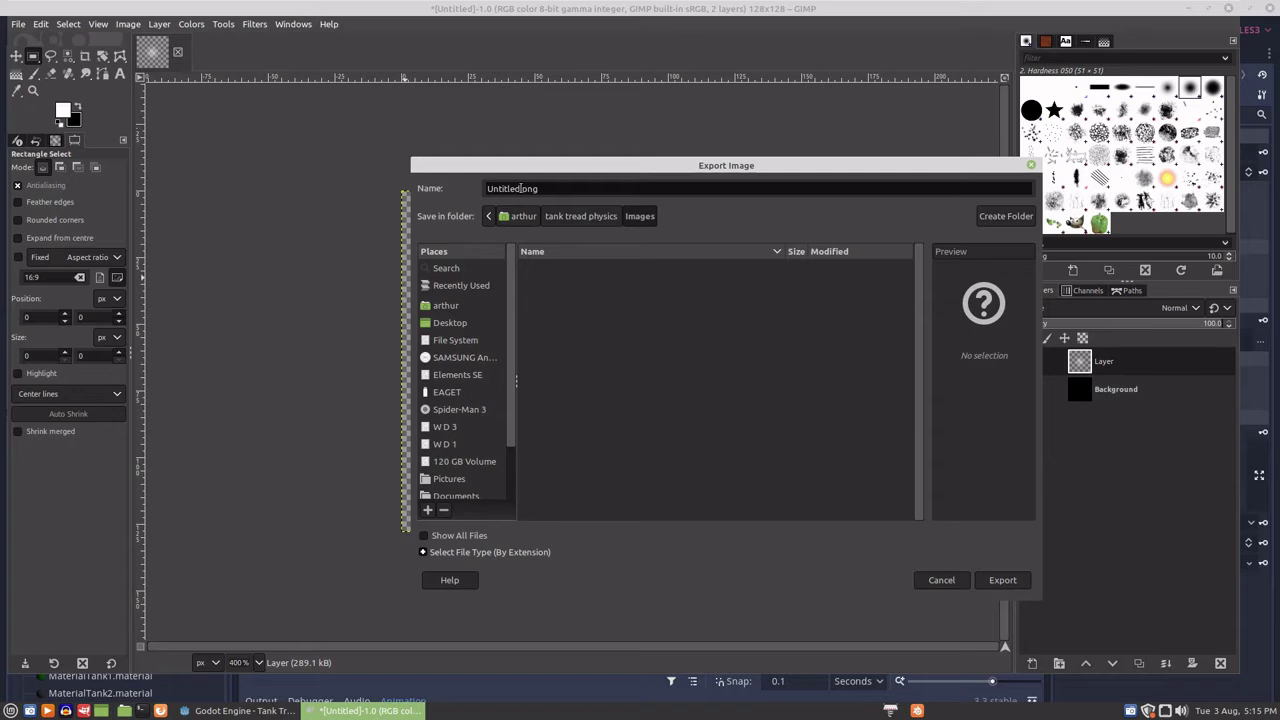
drag(519, 188, 482, 189)
text(flash_1)
click(1005, 578)
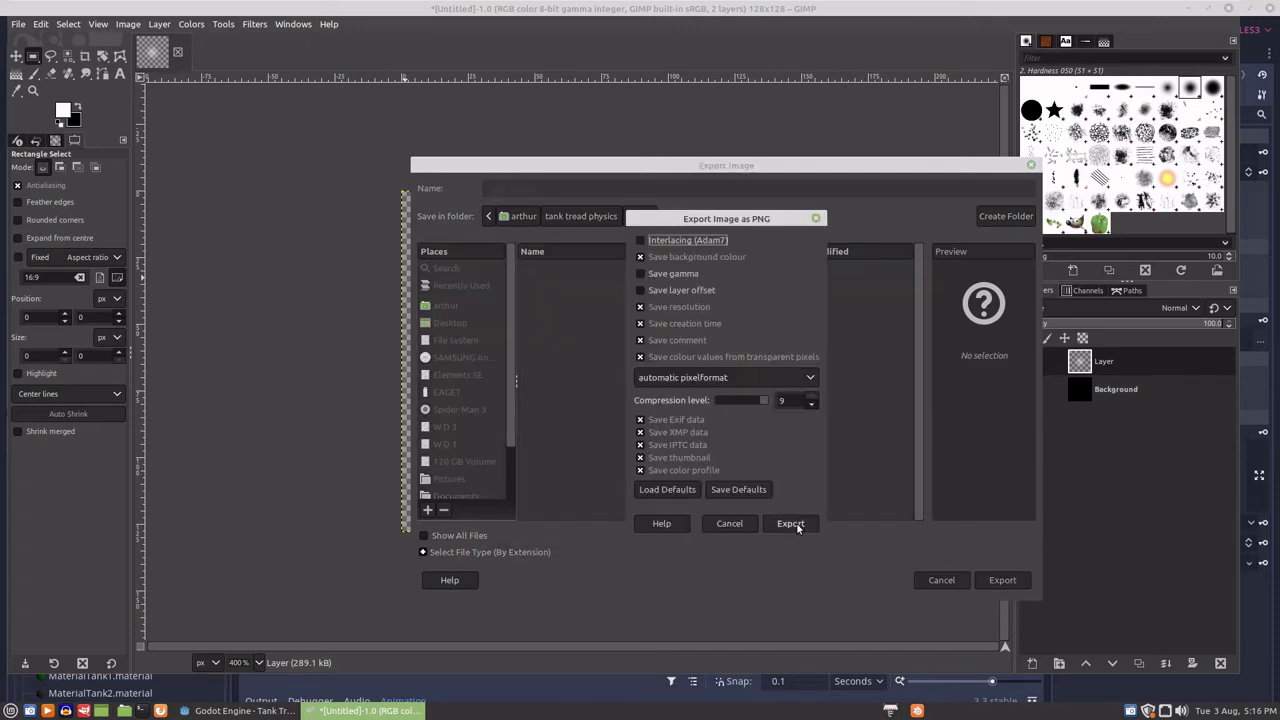
click(790, 523)
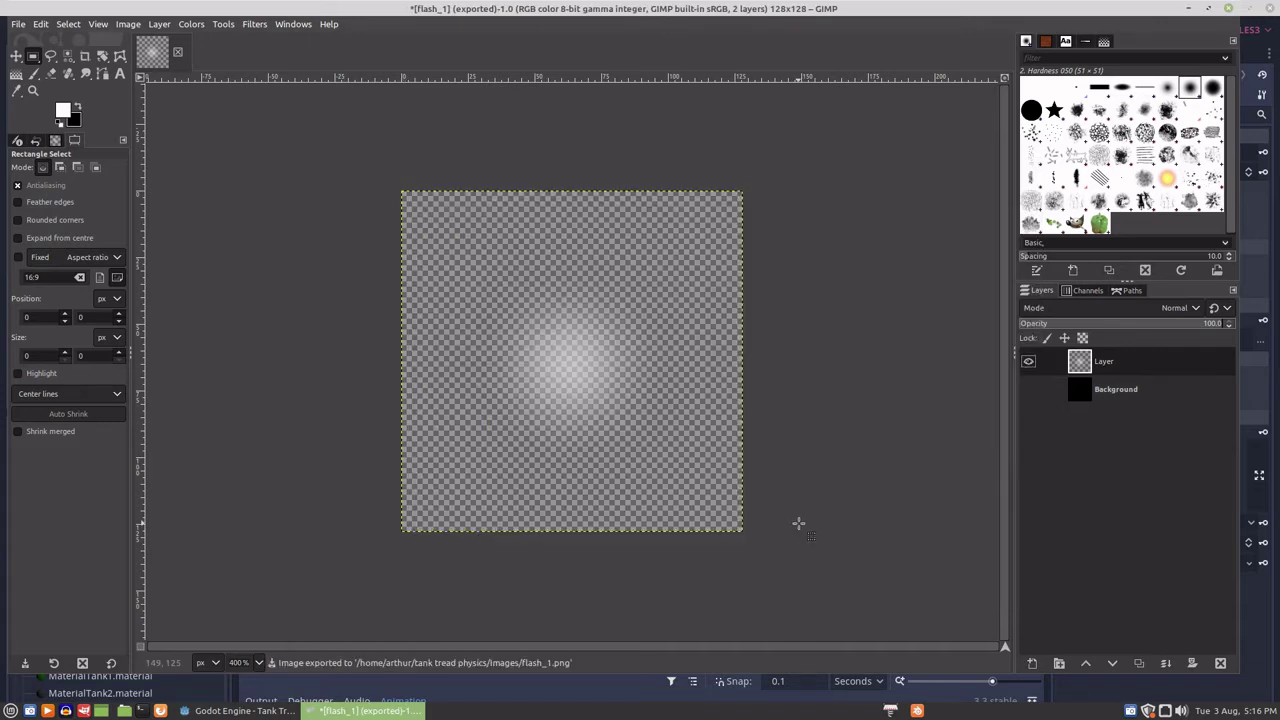
Switch back to Godot, show the Output log instead of the animation editor, and shrink it to enlarge the 3D viewport
click(474, 699)
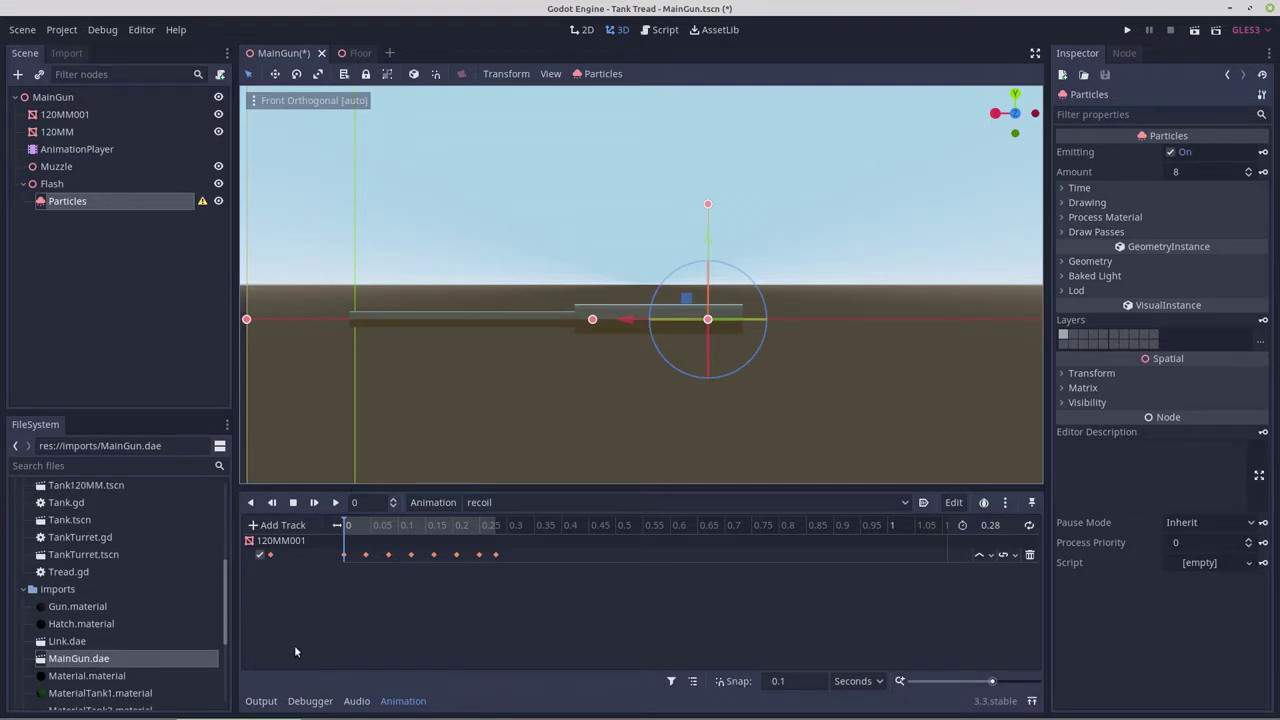
click(261, 700)
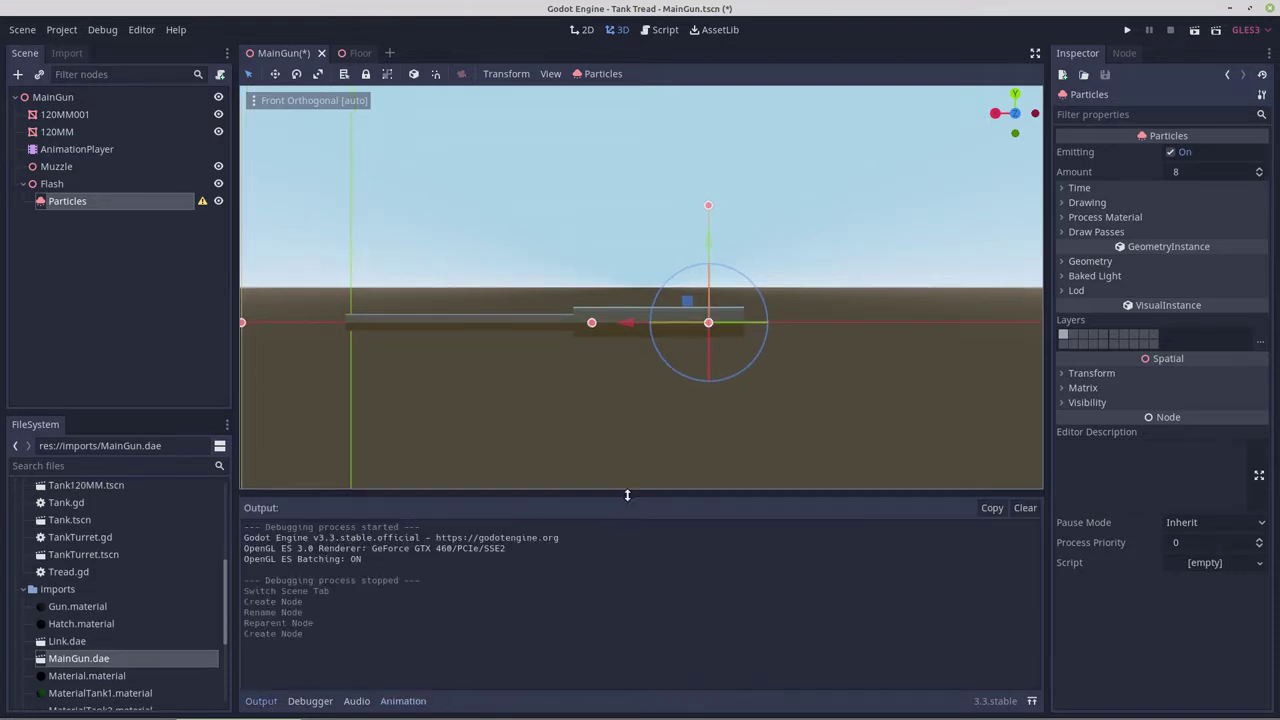
drag(628, 492, 625, 585)
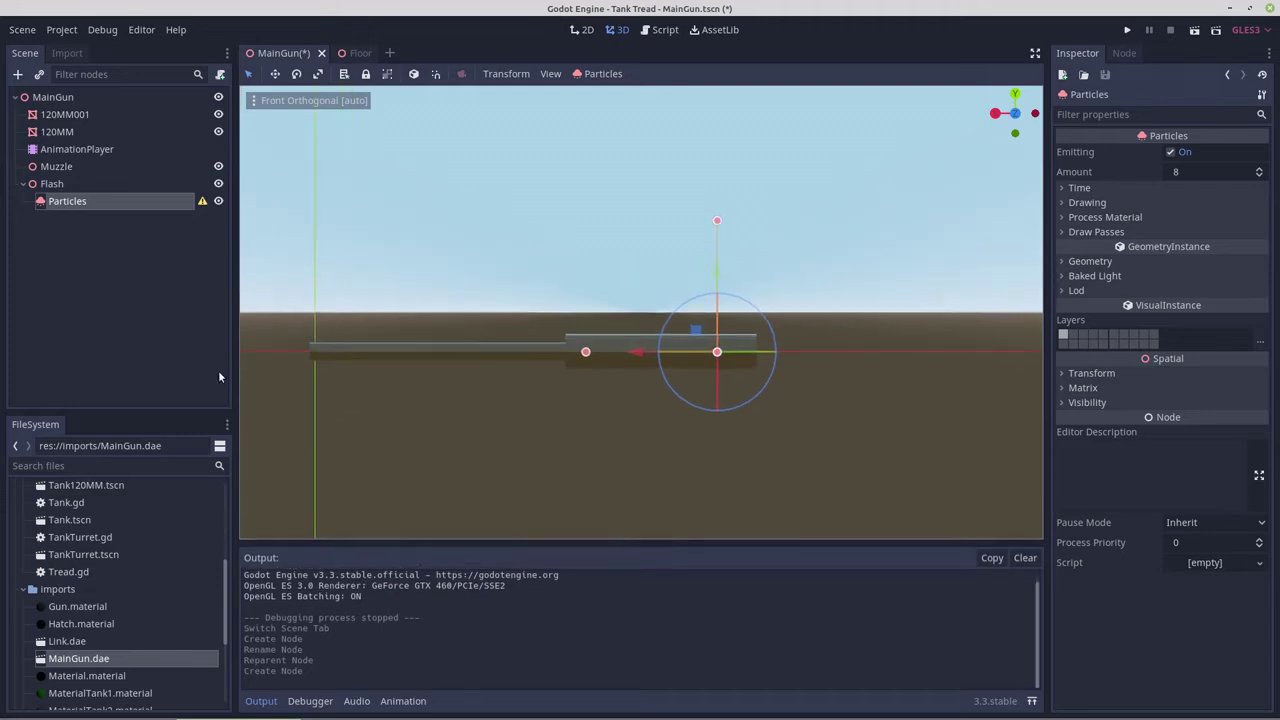
Assign a new ParticlesMaterial as the process material of the Particles node
click(1061, 231)
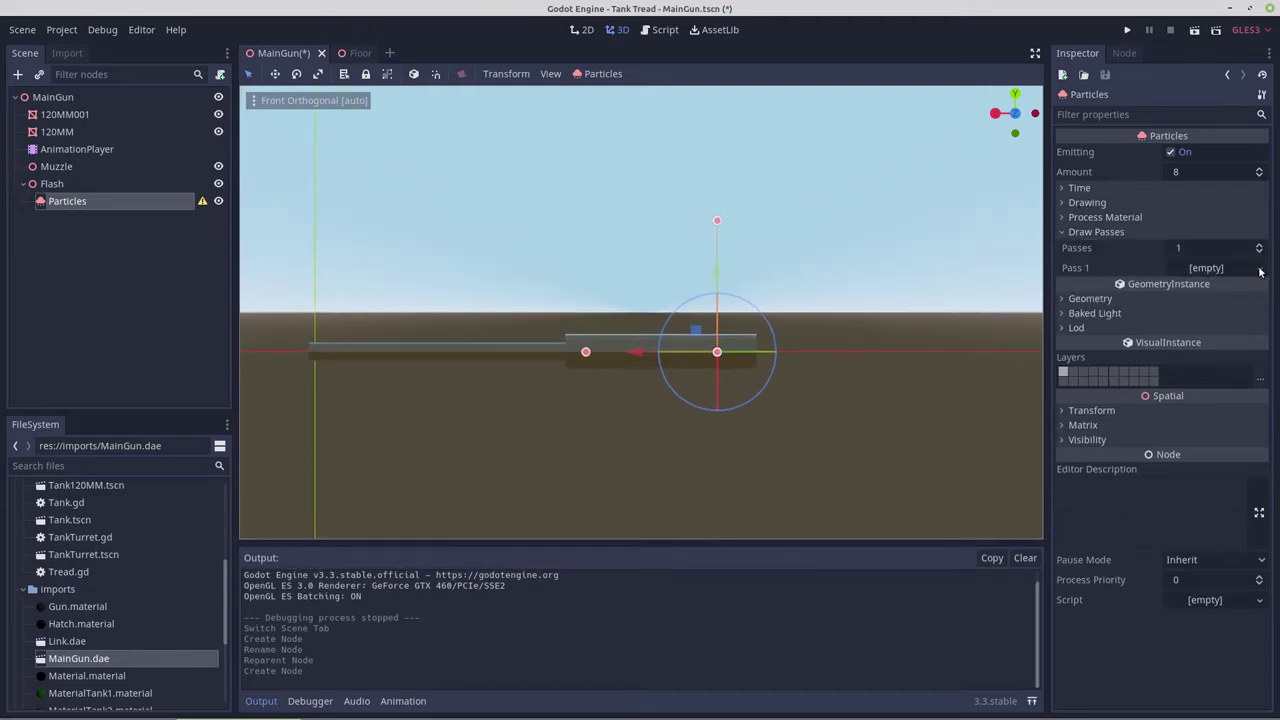
click(1088, 216)
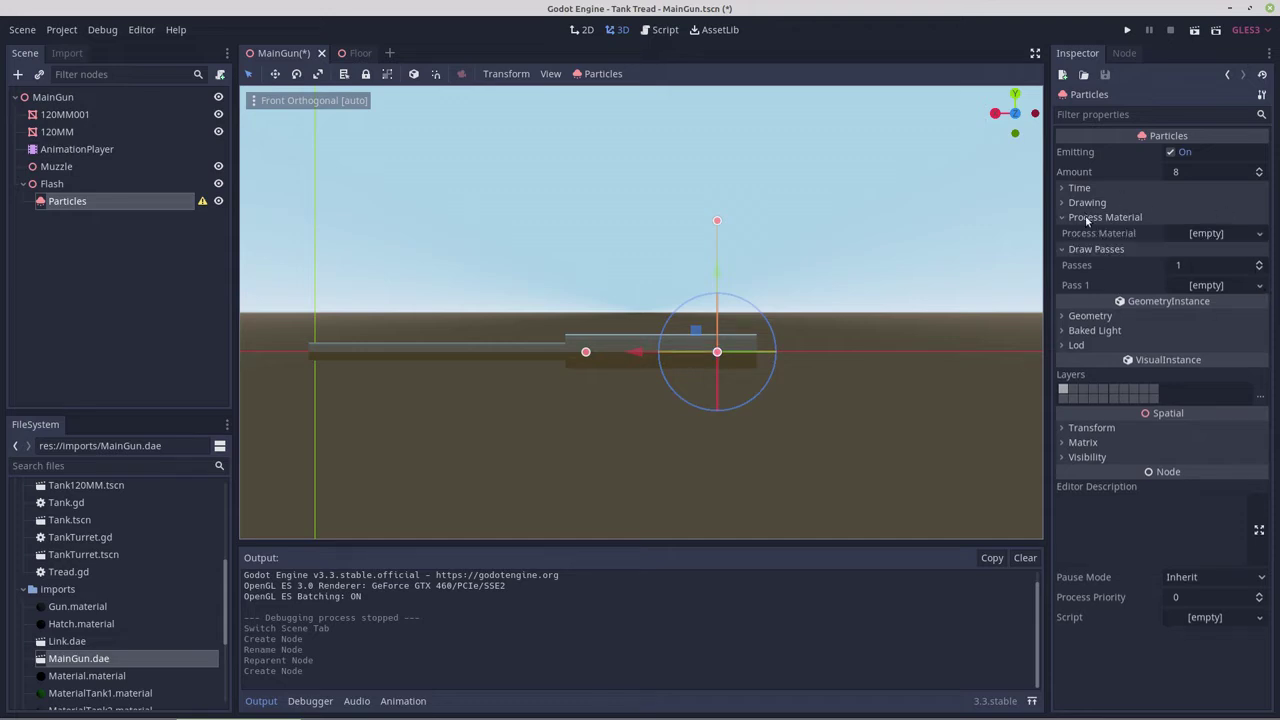
click(1260, 234)
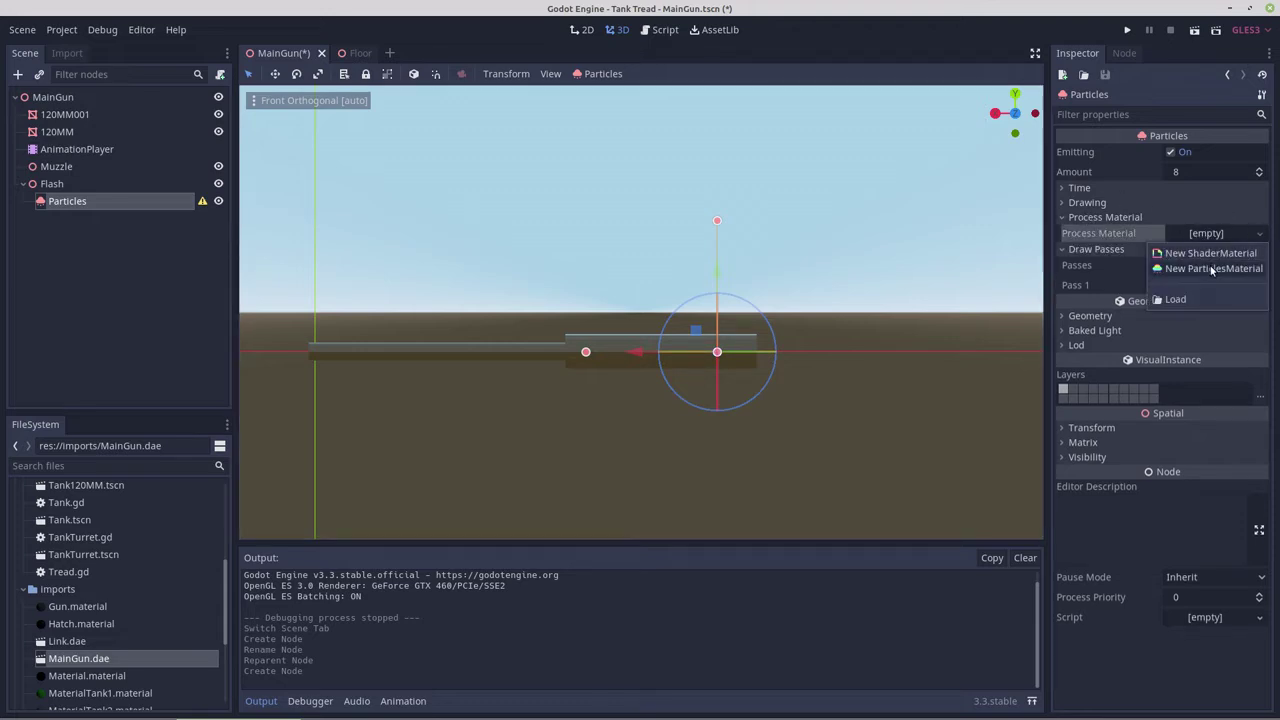
click(1209, 267)
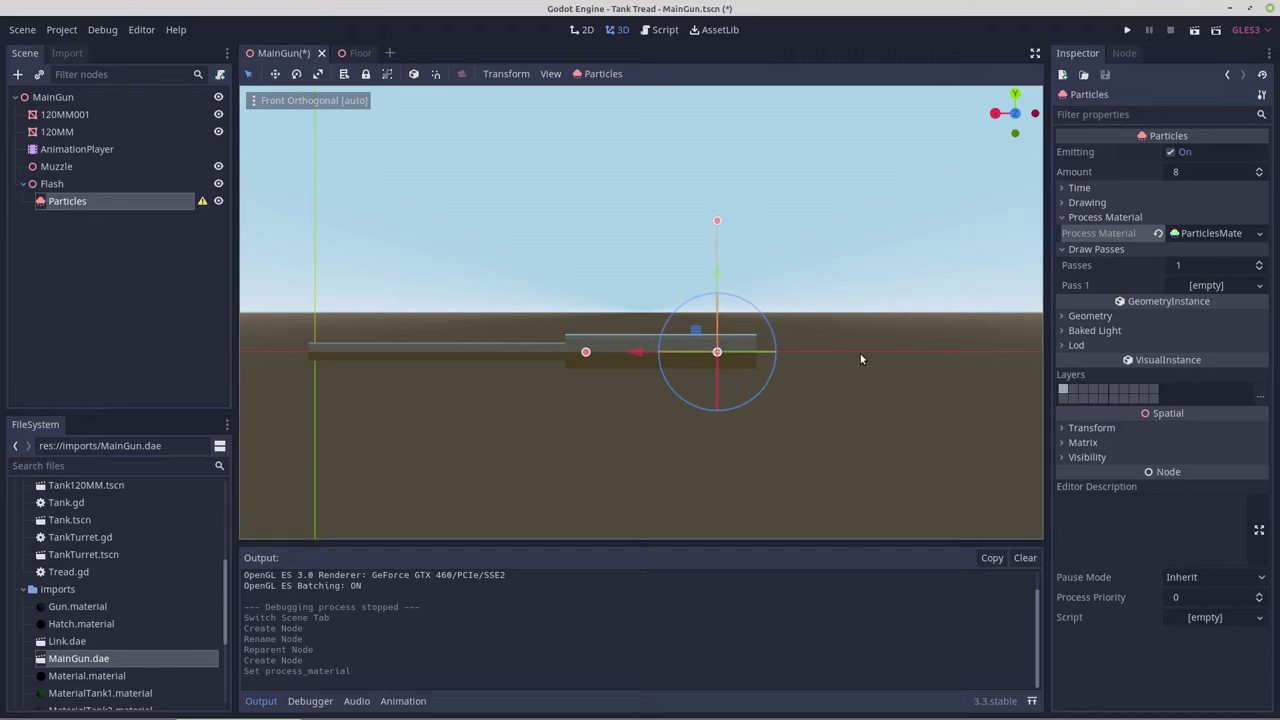
Set draw pass 1 of the Particles node to a new QuadMesh and check it around the gun
middle_drag(858, 370, 576, 358)
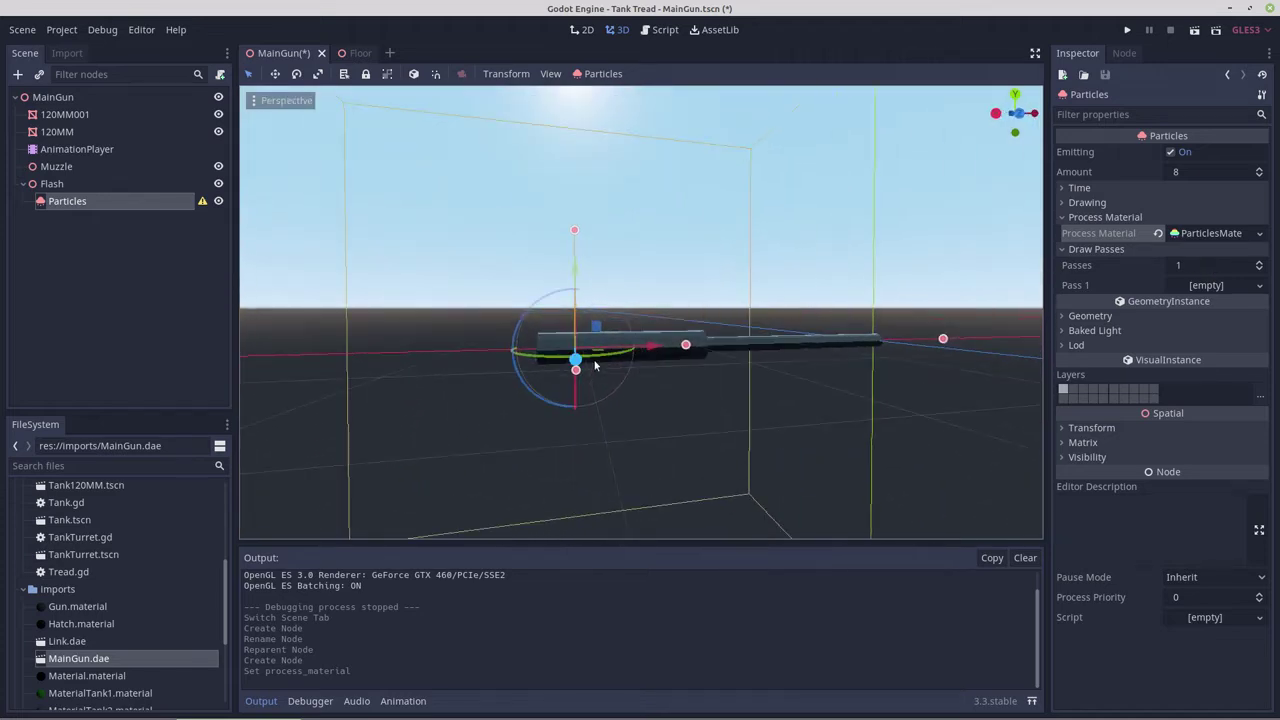
click(1259, 288)
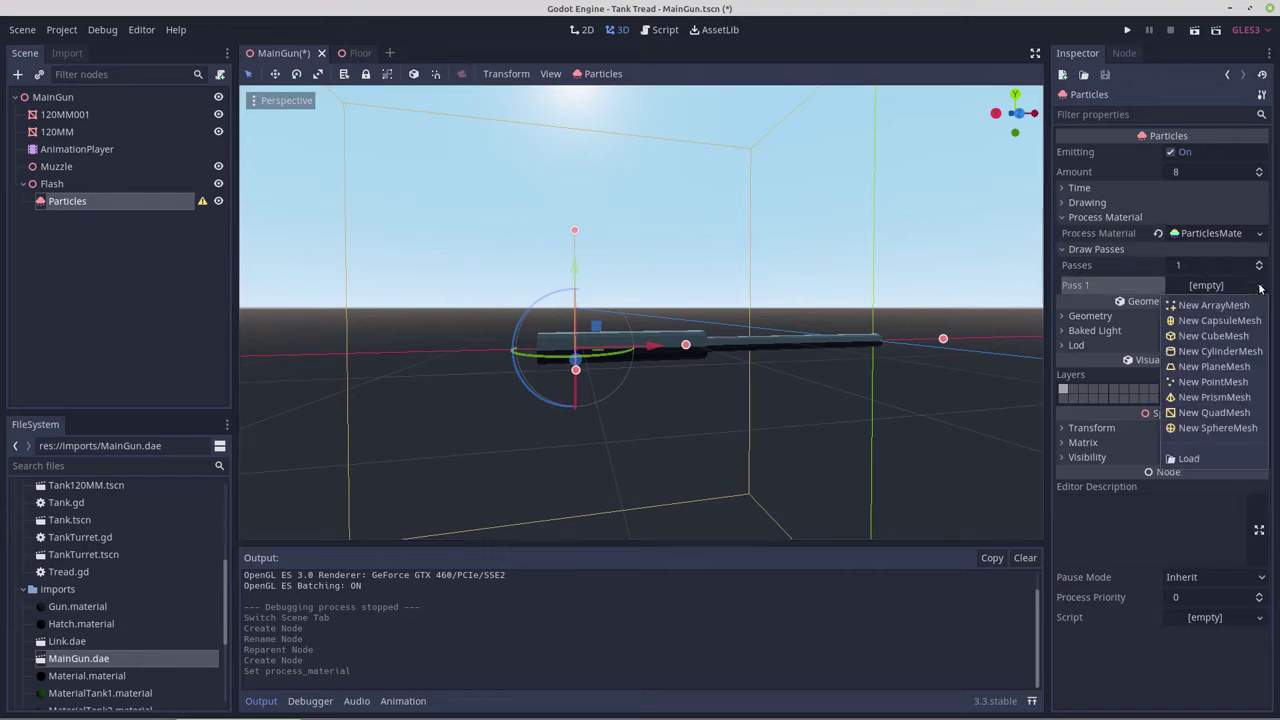
click(1199, 411)
scroll(648, 402, down, 3)
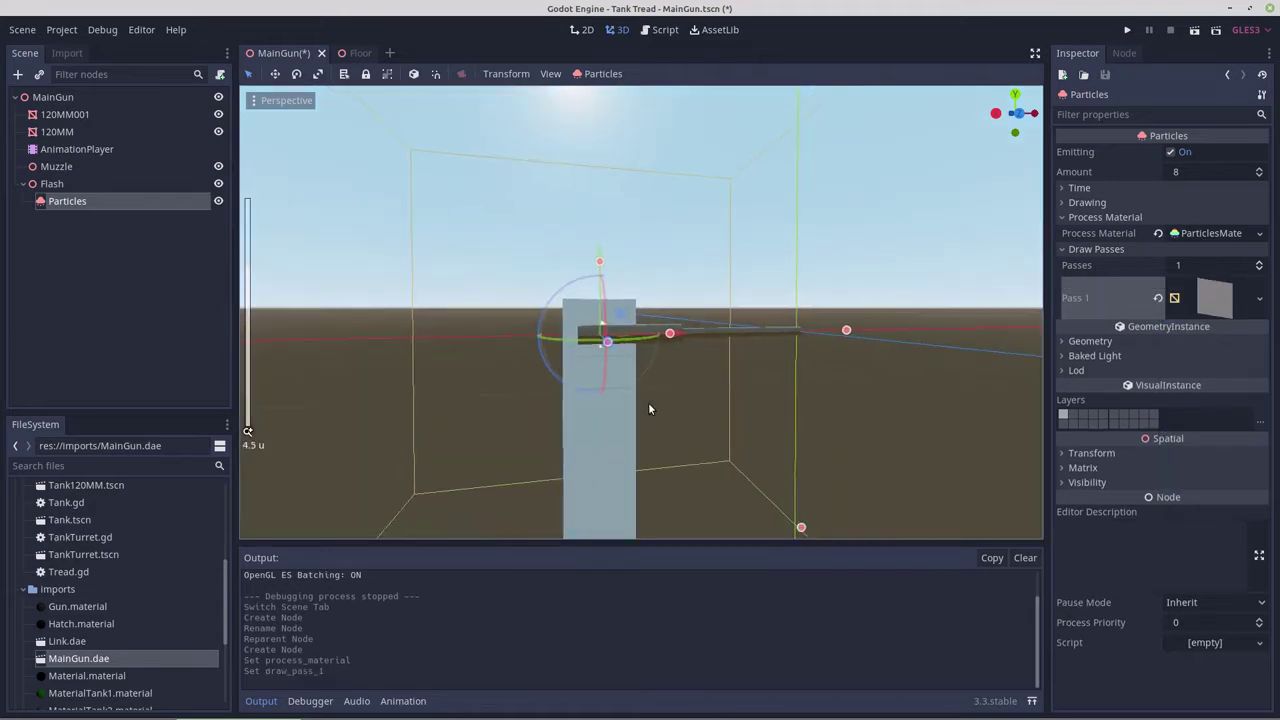
scroll(648, 408, down, 2)
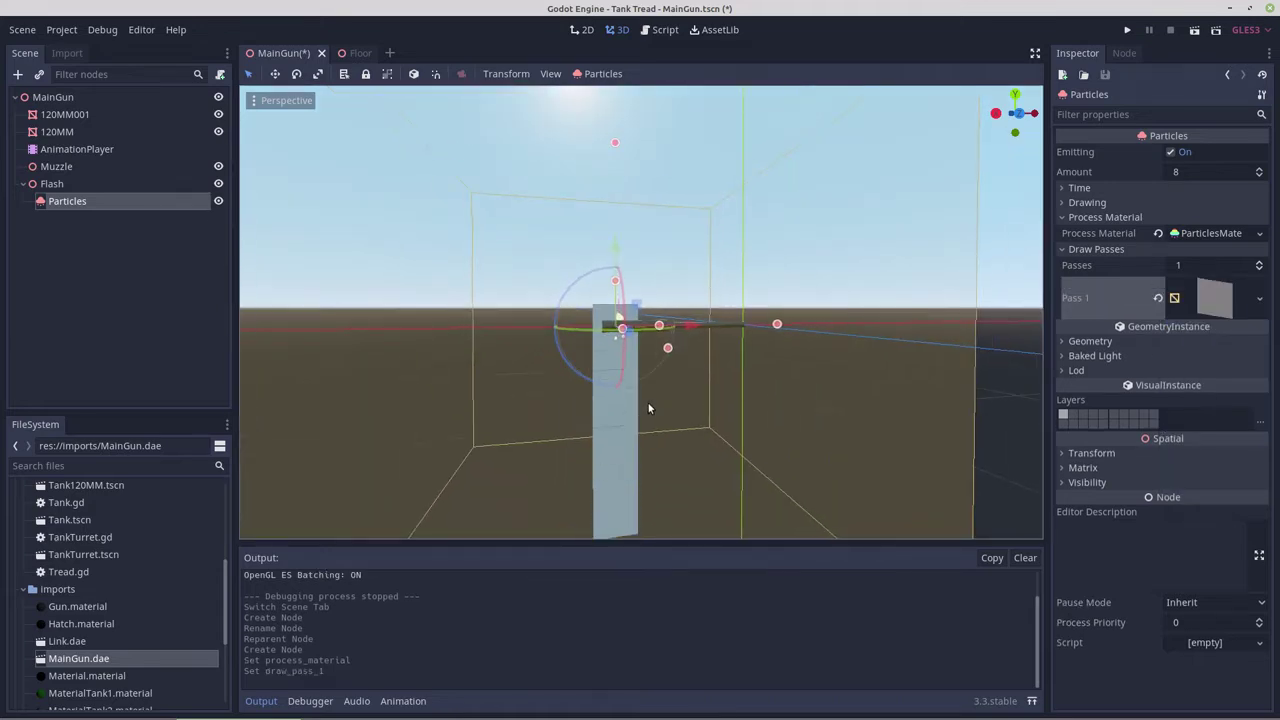
scroll(648, 403, up, 4)
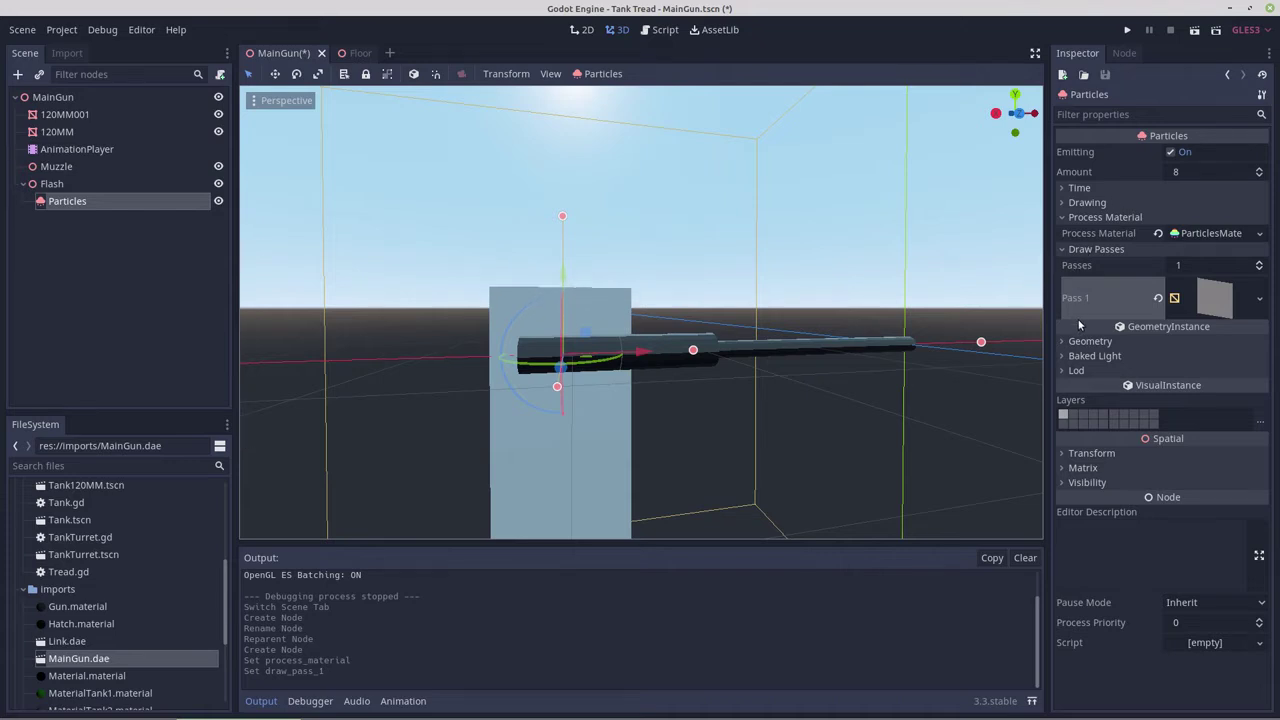
Give the draw pass QuadMesh a new SpatialMaterial and open that material's properties
click(1219, 297)
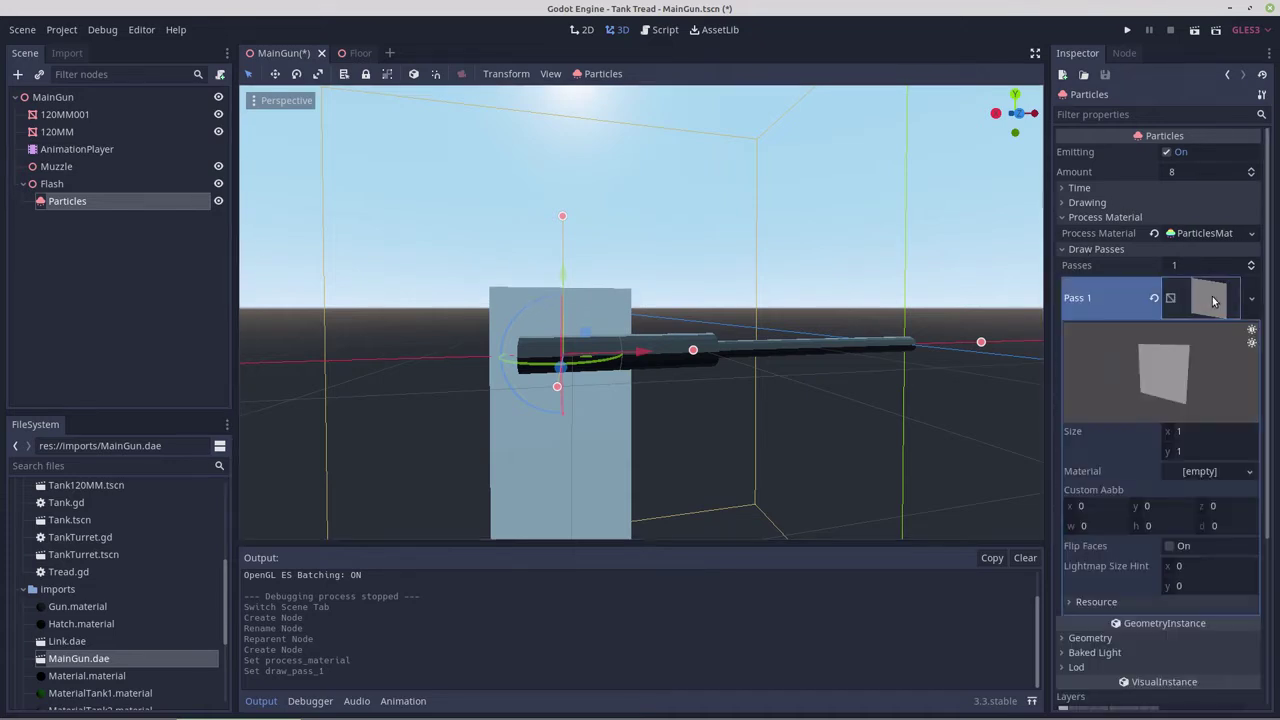
click(1199, 472)
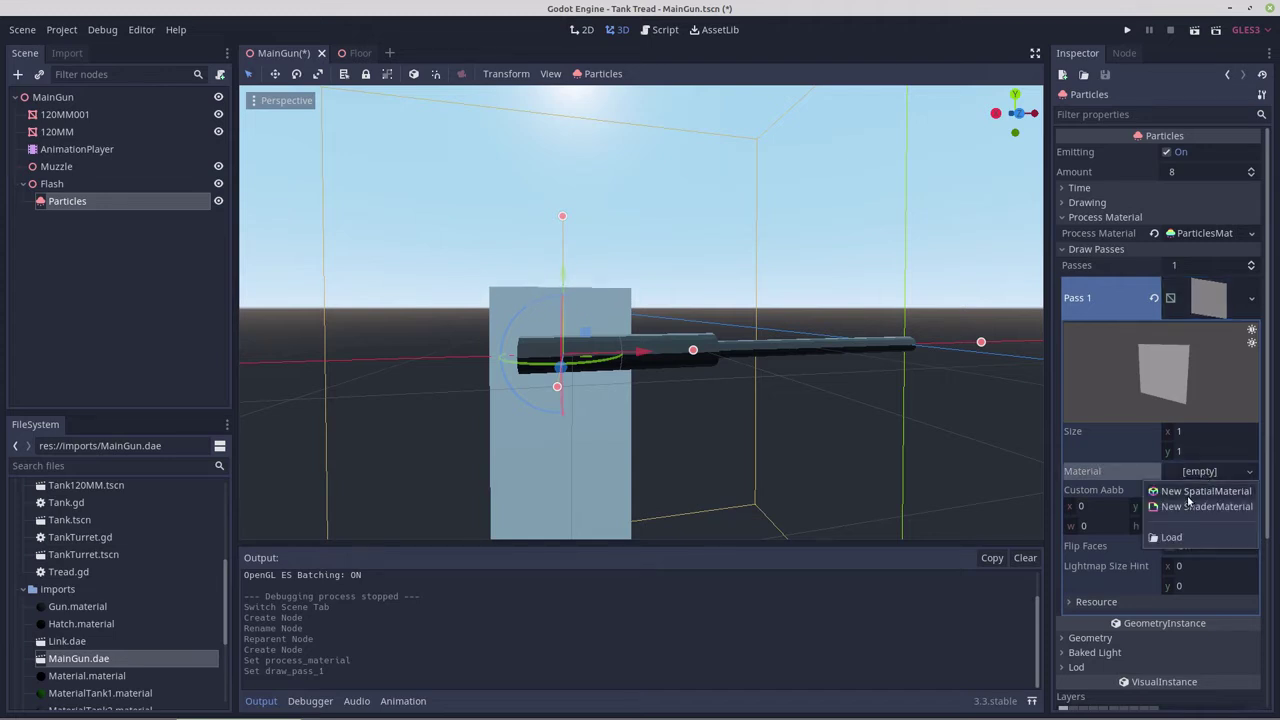
click(1200, 491)
click(1204, 492)
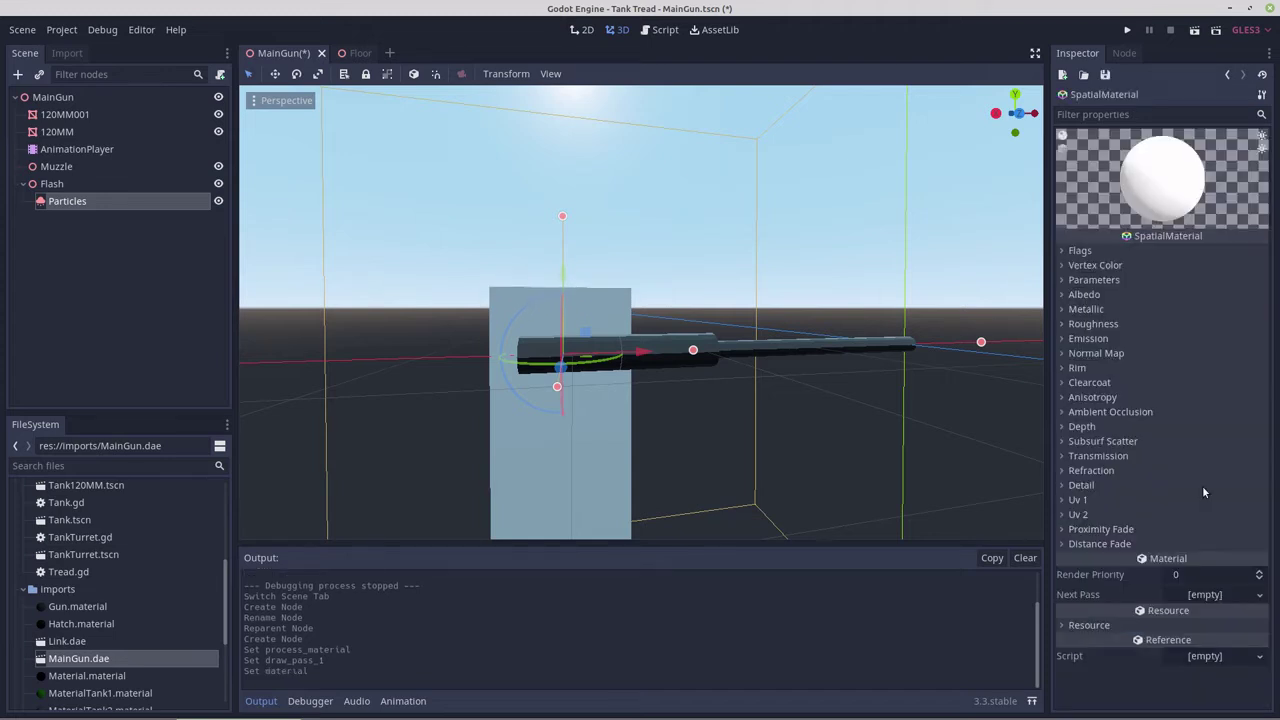
Enable the Transparent and Unshaded flags on the SpatialMaterial, and use its vertex color as albedo
click(1080, 251)
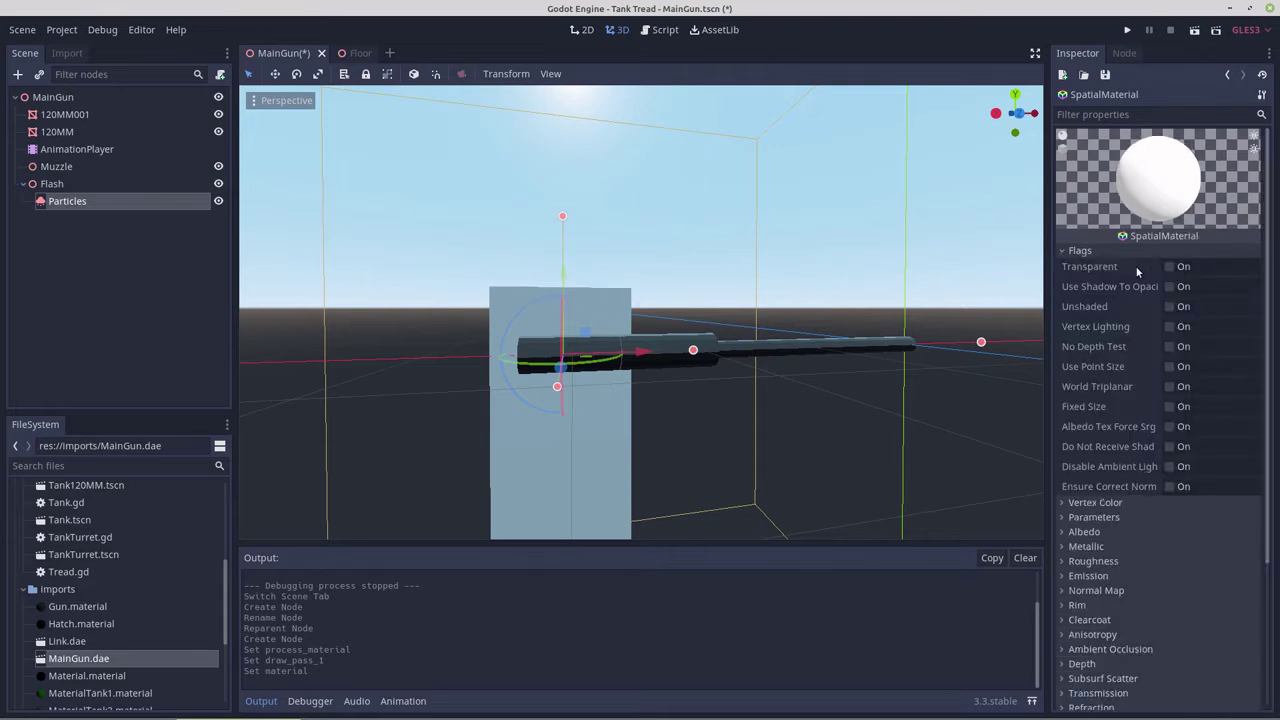
click(1168, 267)
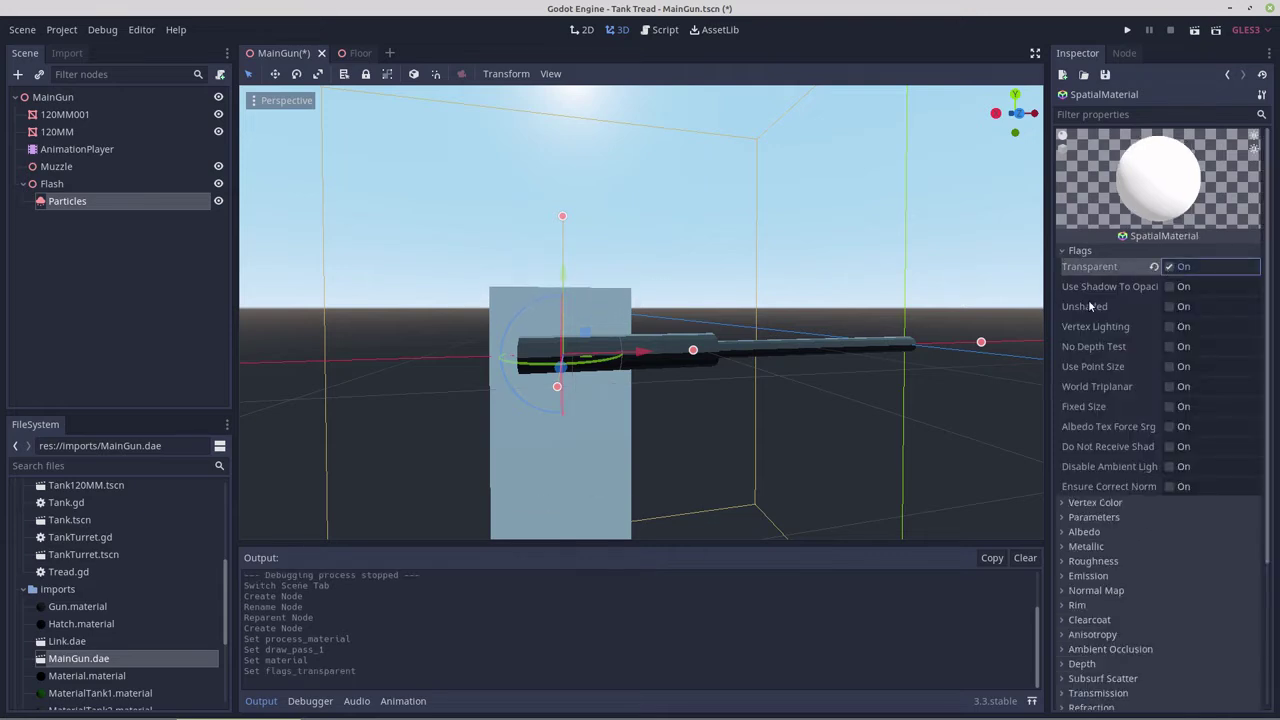
click(1169, 307)
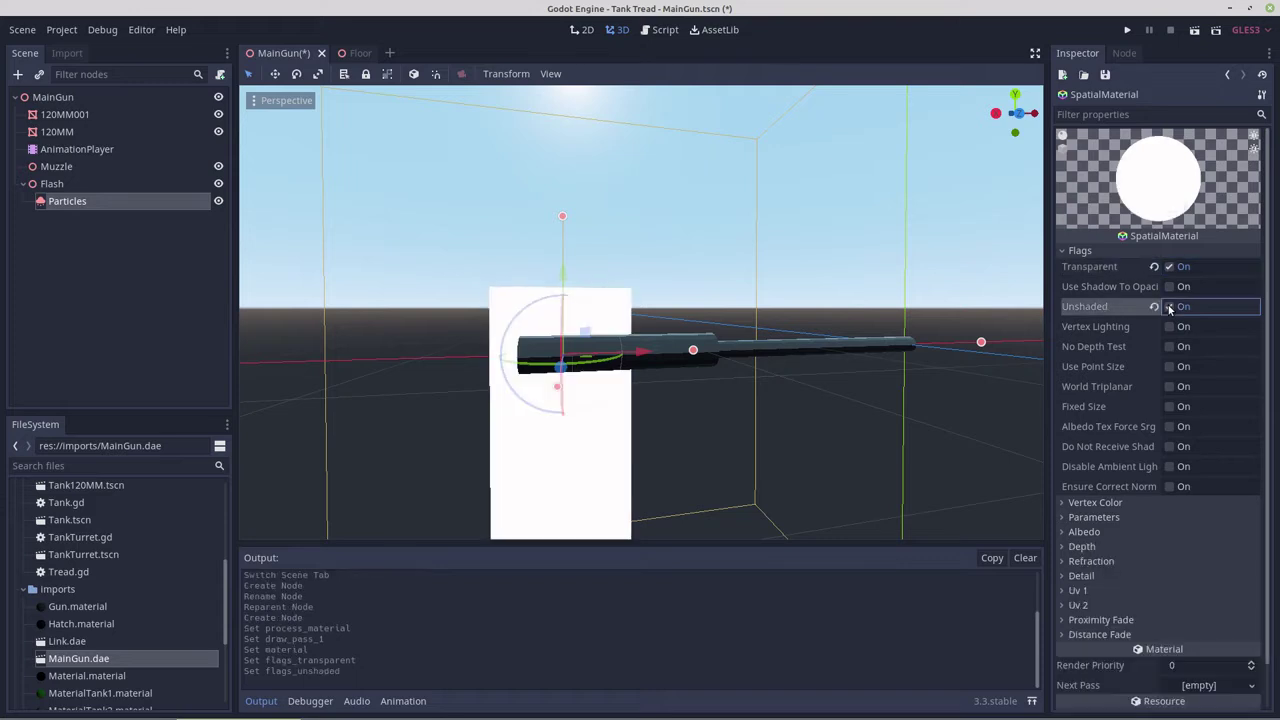
click(1094, 503)
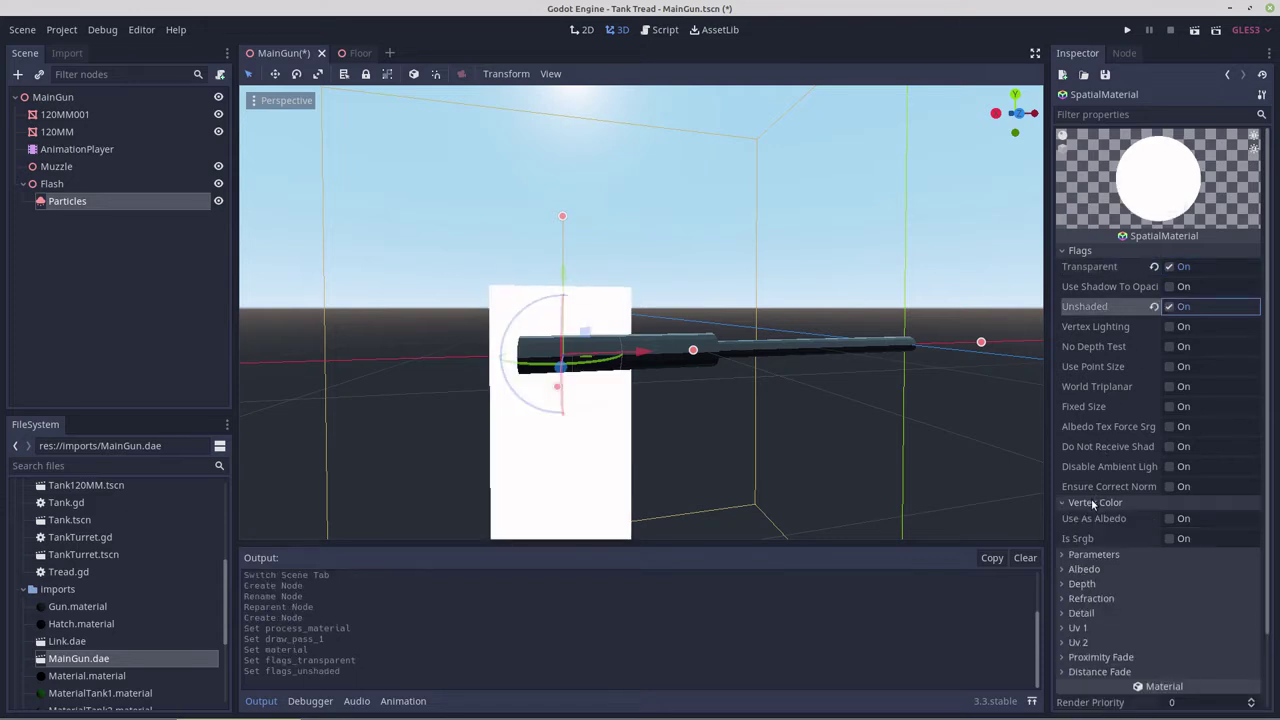
click(1169, 519)
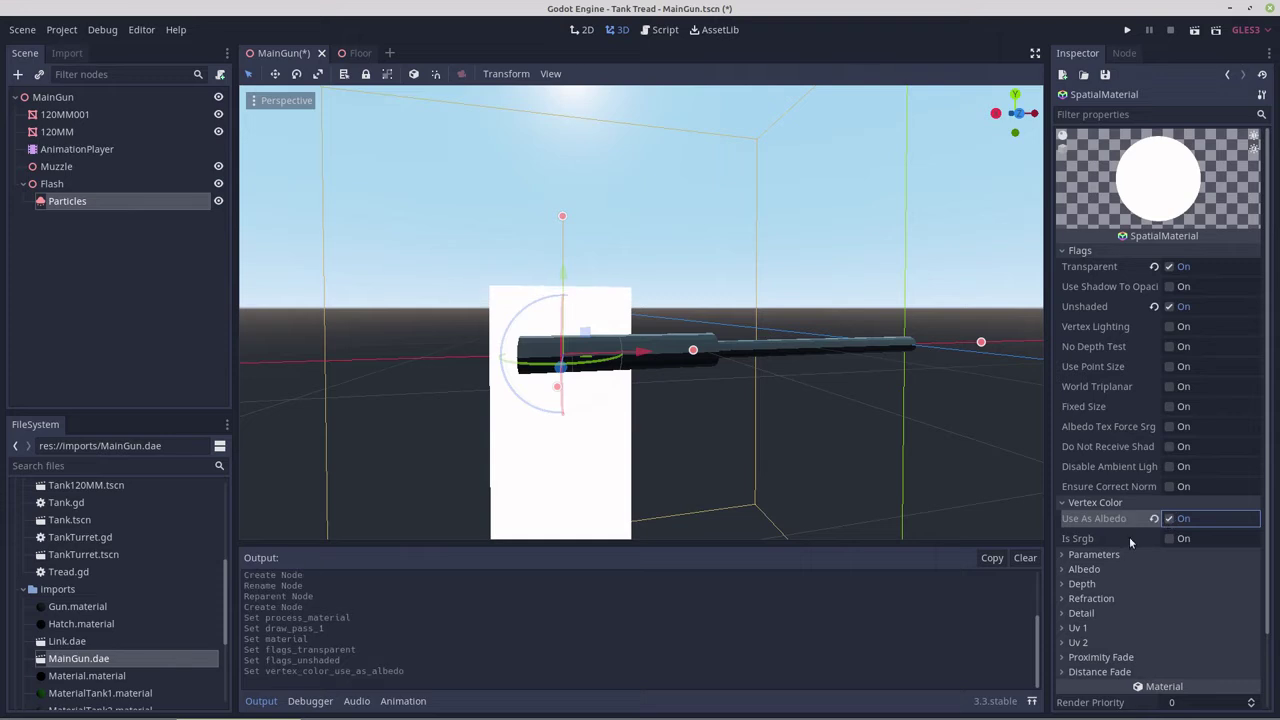
Set the billboard mode in the SpatialMaterial's parameters to Particle Billboard
scroll(1123, 552, down, 2)
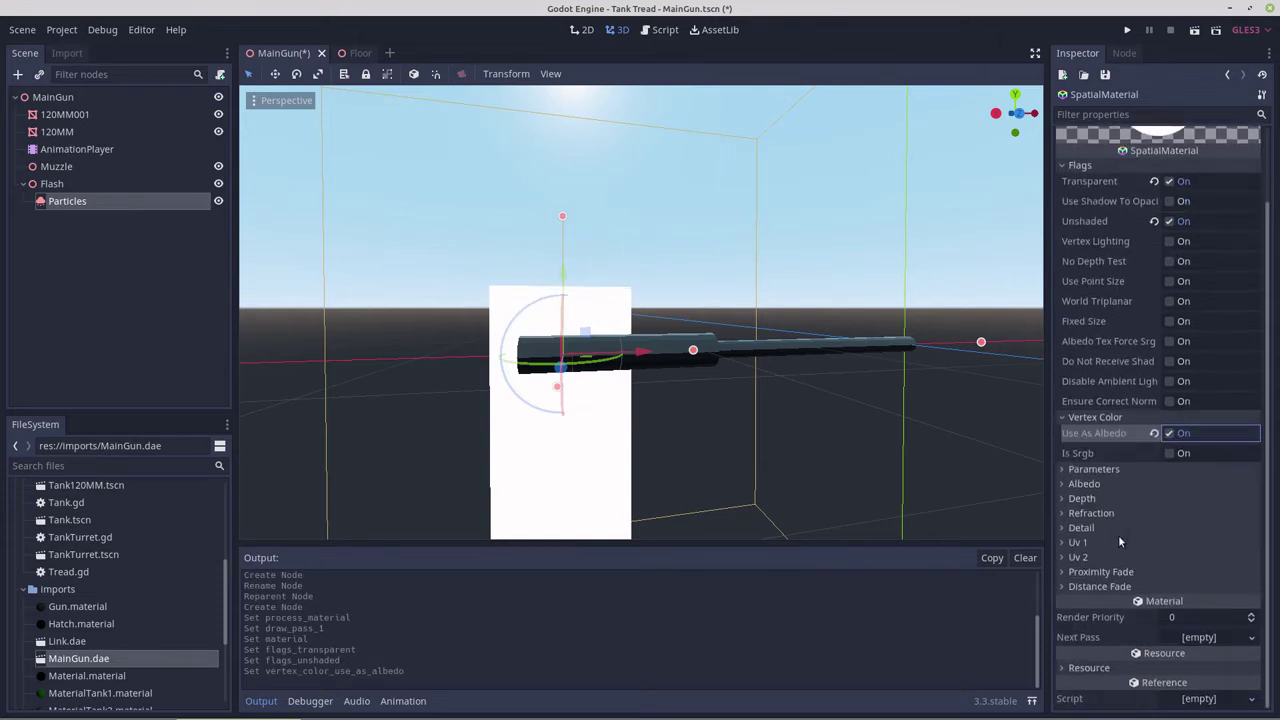
click(1062, 469)
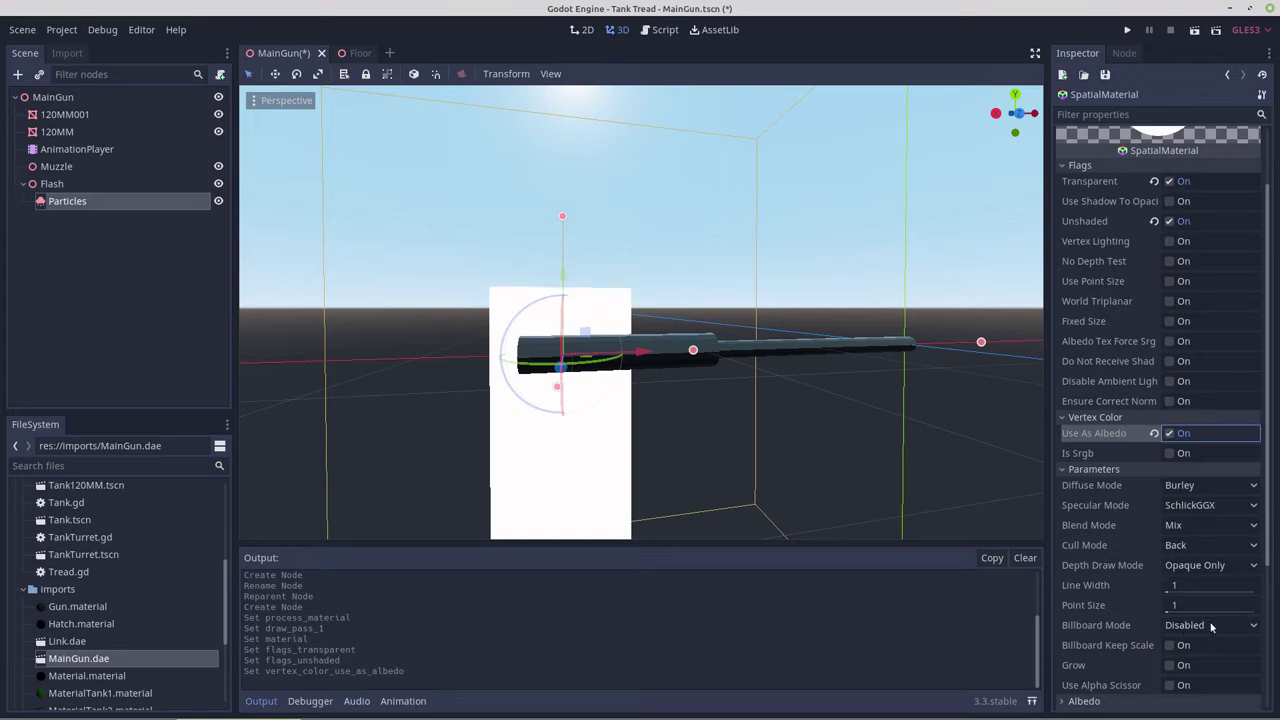
click(1254, 627)
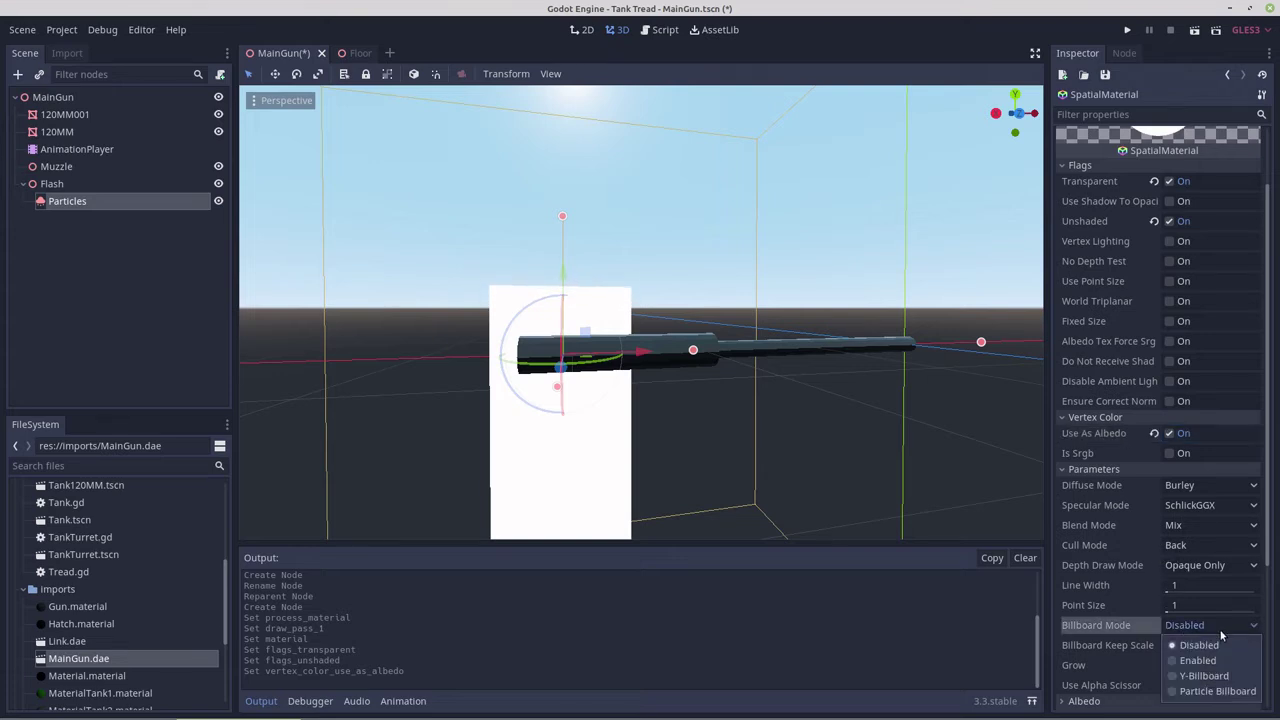
click(1210, 692)
Try the Add blend mode on the SpatialMaterial and switch it back to Mix
scroll(1180, 622, down, 2)
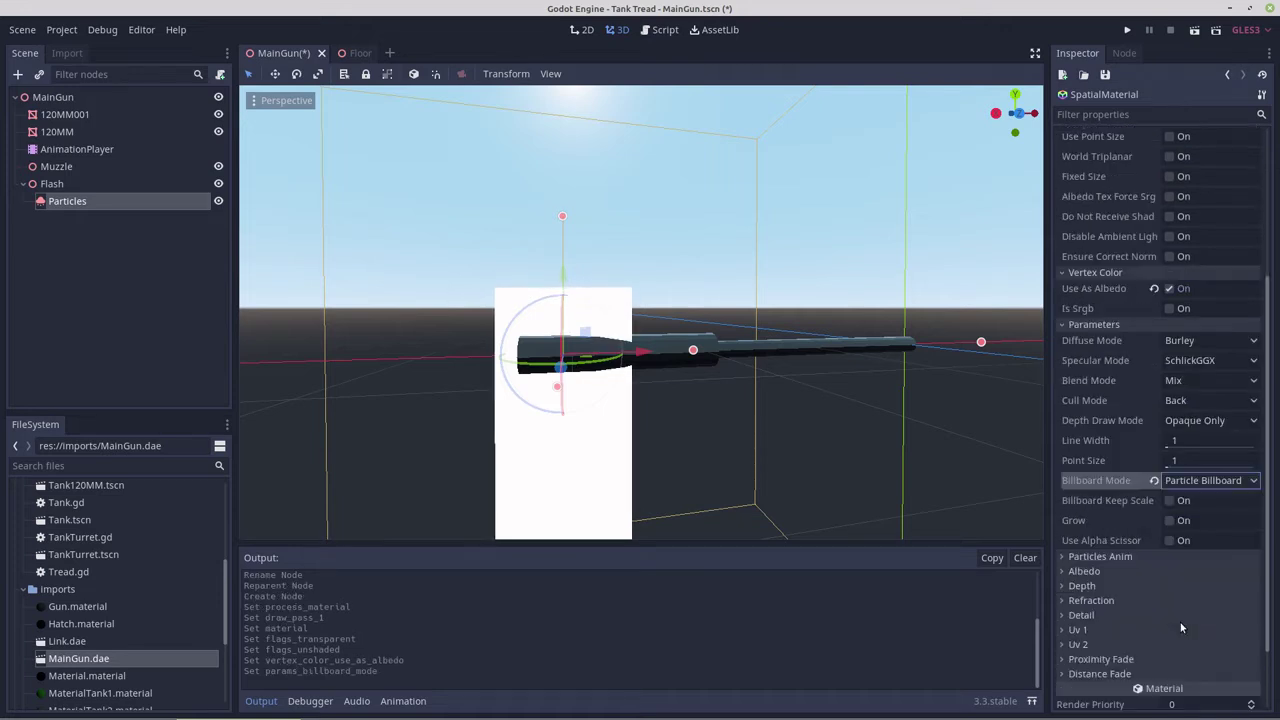
click(1187, 384)
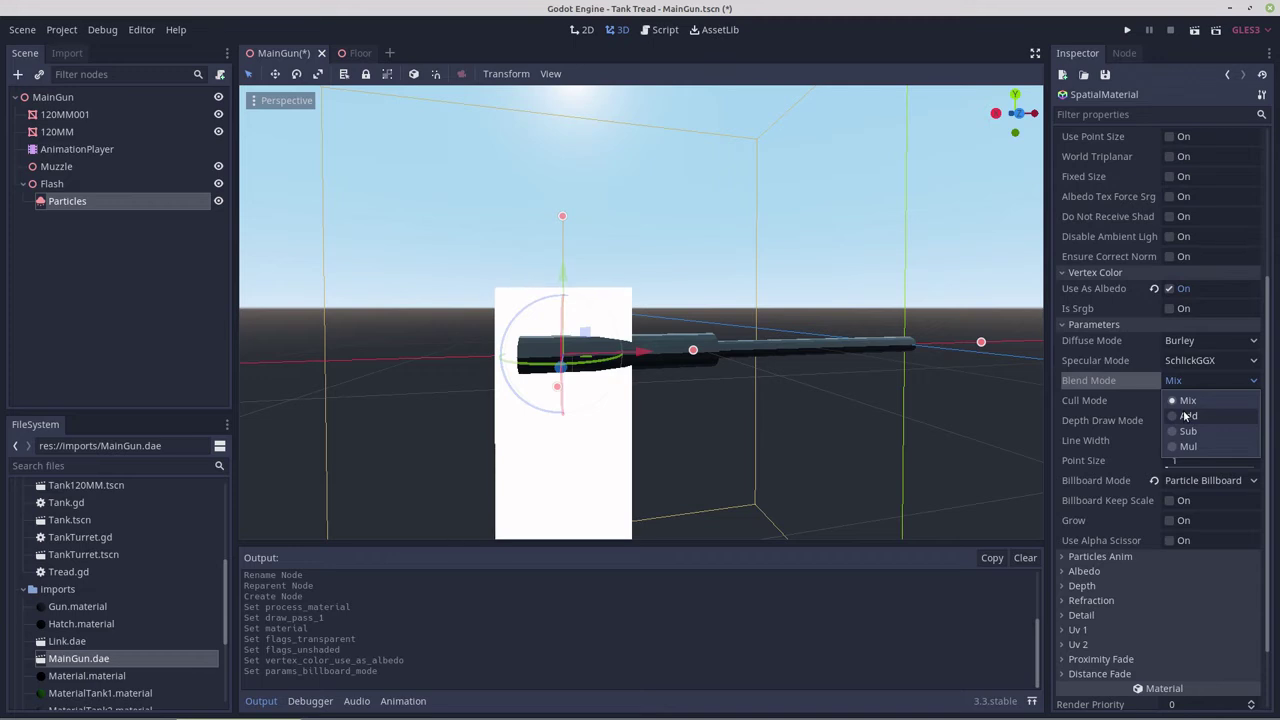
click(1187, 416)
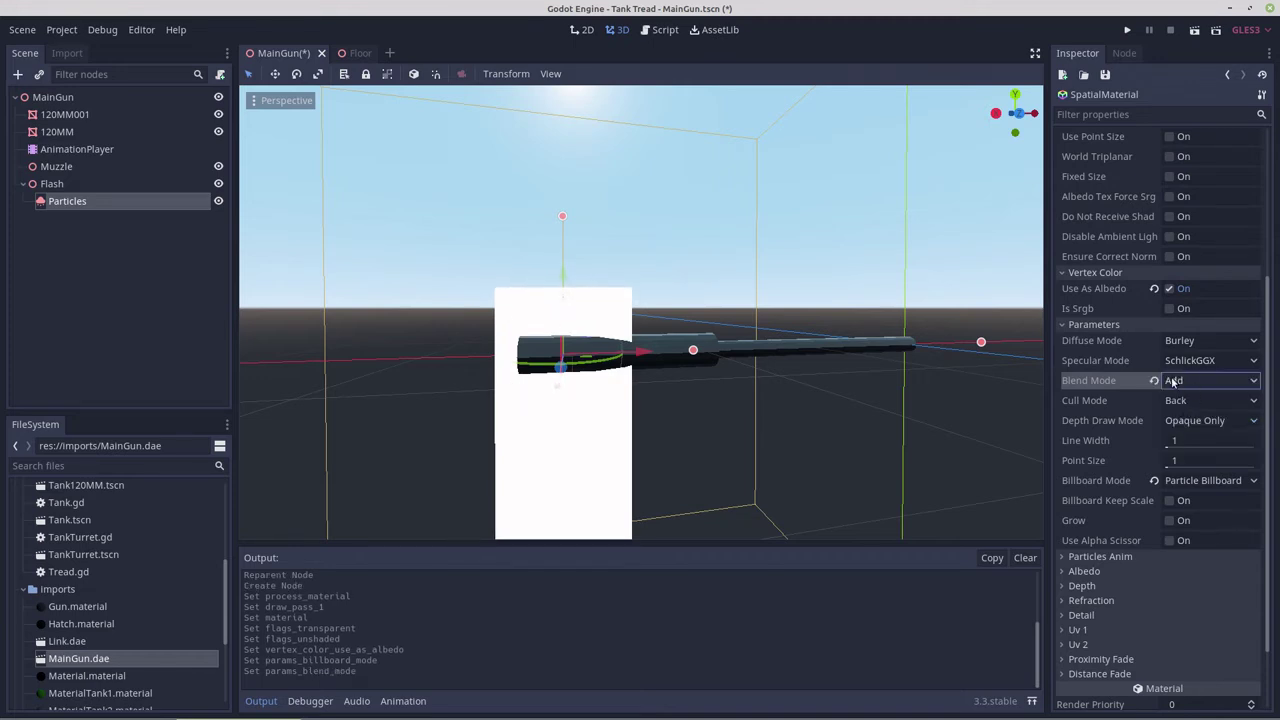
click(1177, 381)
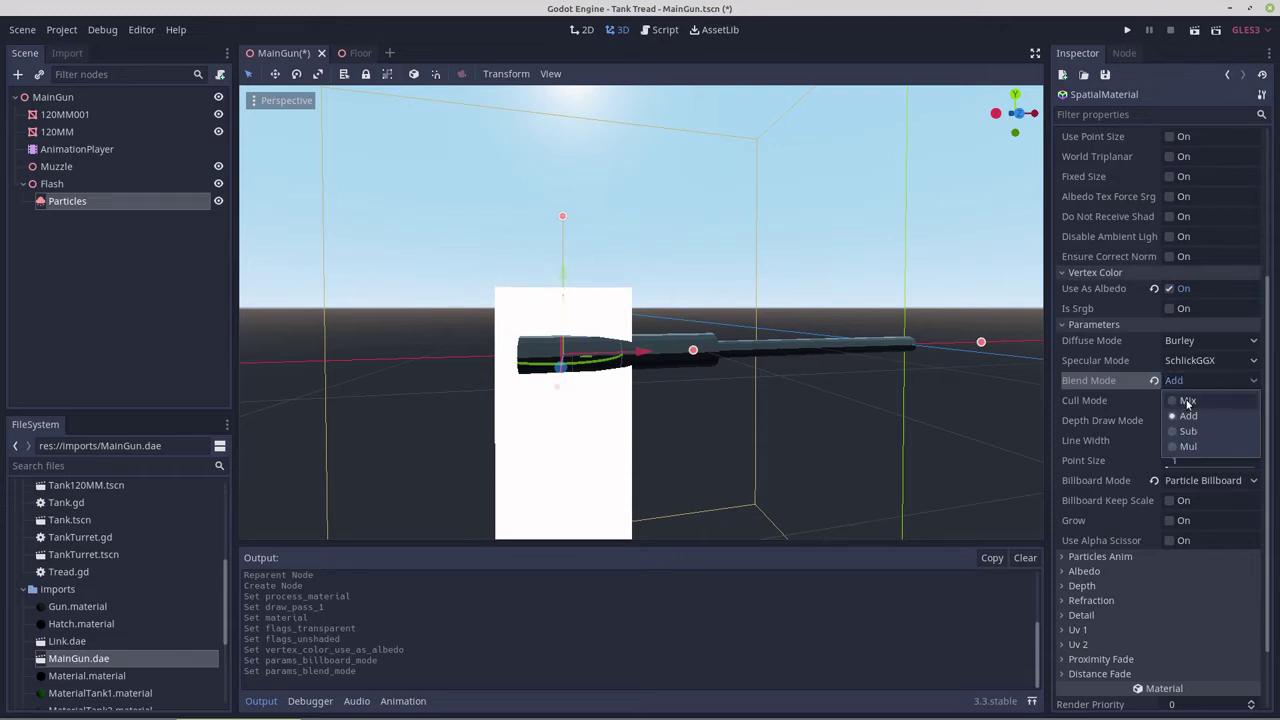
click(1187, 401)
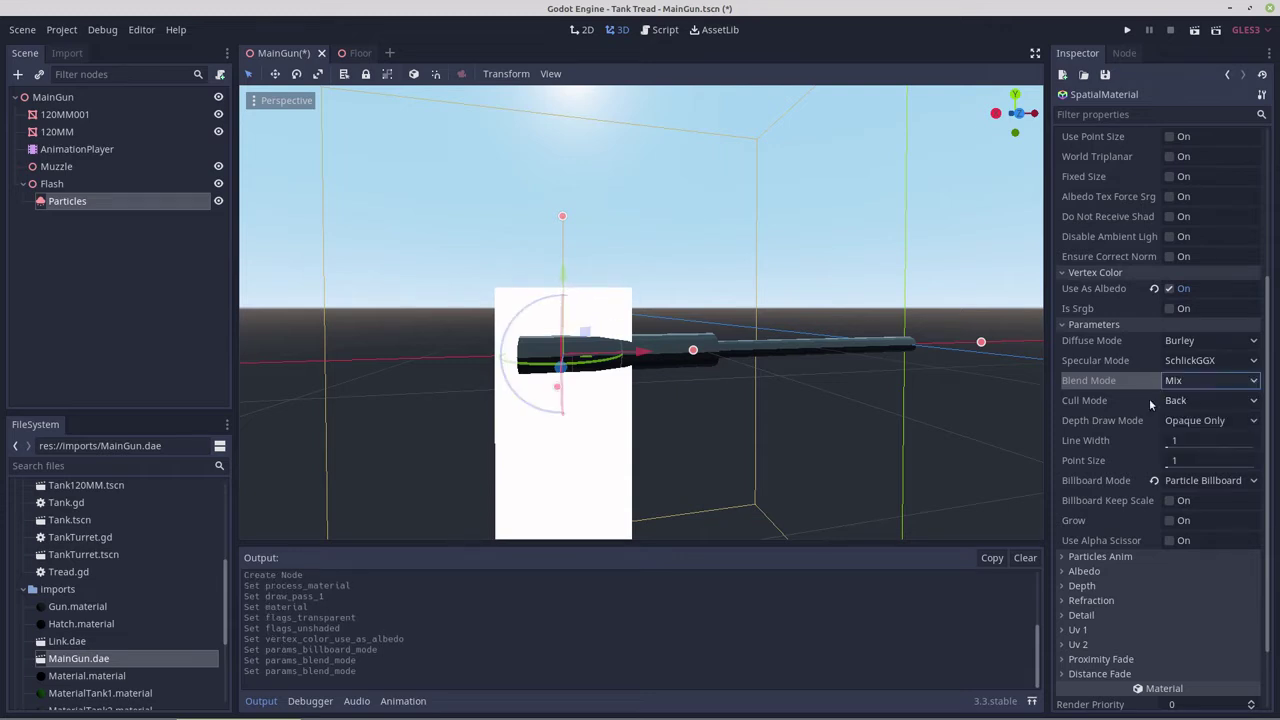
Assign flash_1.png from the Images folder as the SpatialMaterial's albedo texture and check the particles around the gun
scroll(1139, 574, down, 2)
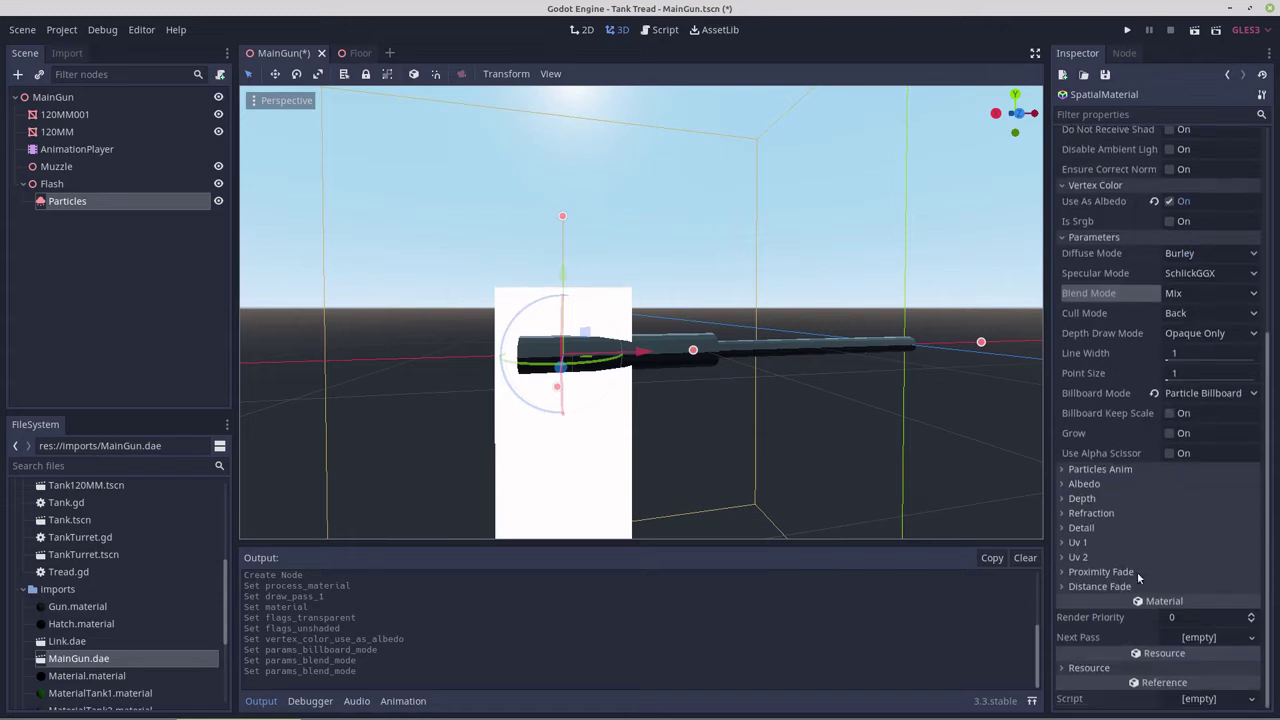
click(1066, 484)
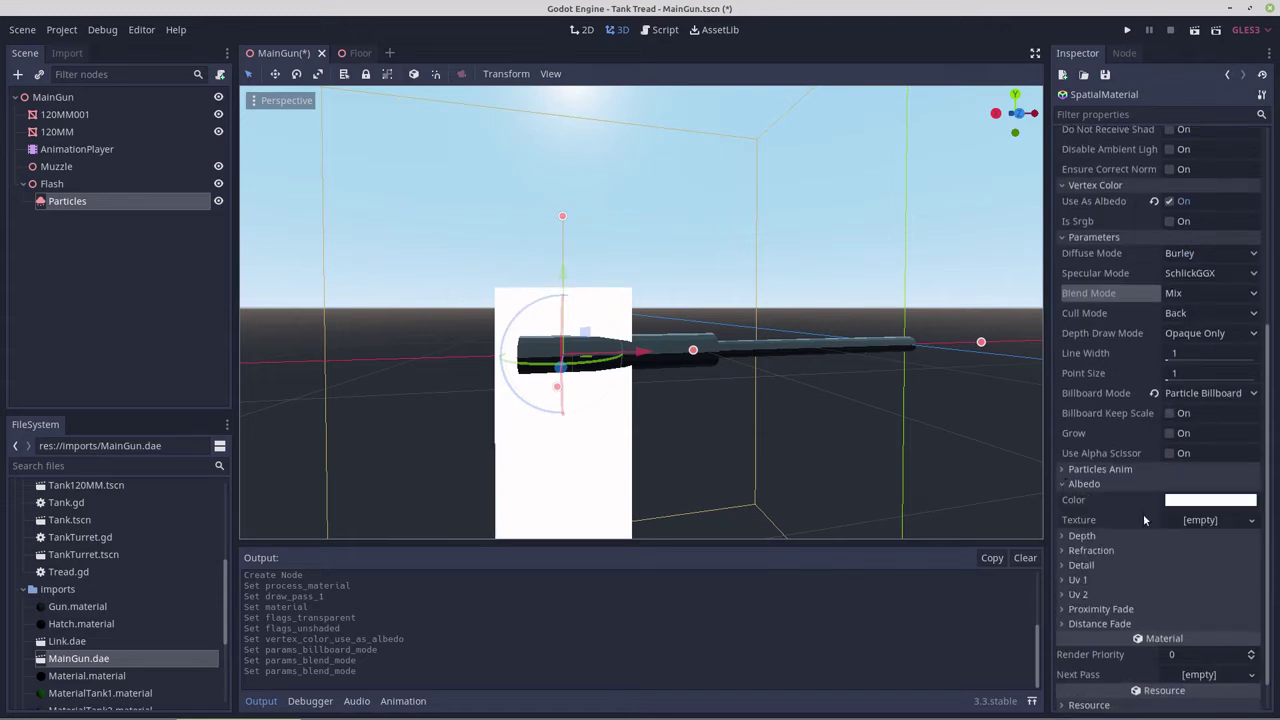
scroll(1143, 514, down, 1)
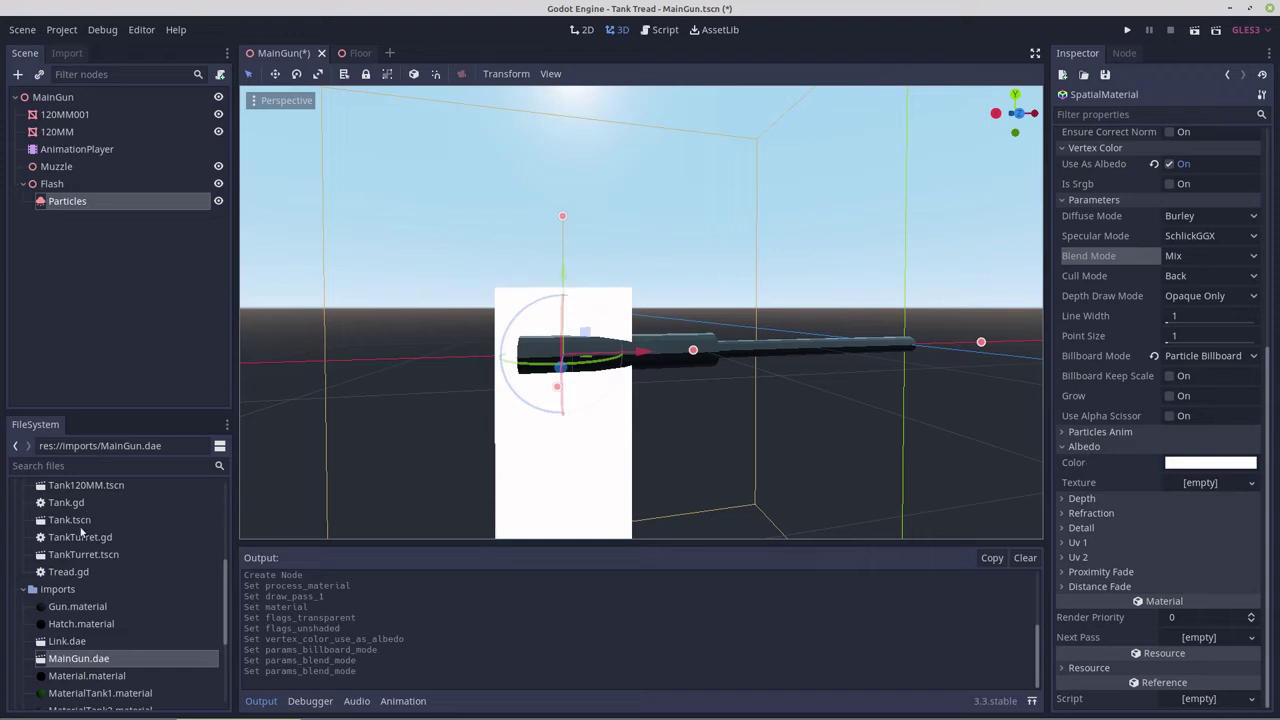
click(24, 592)
scroll(35, 587, up, 4)
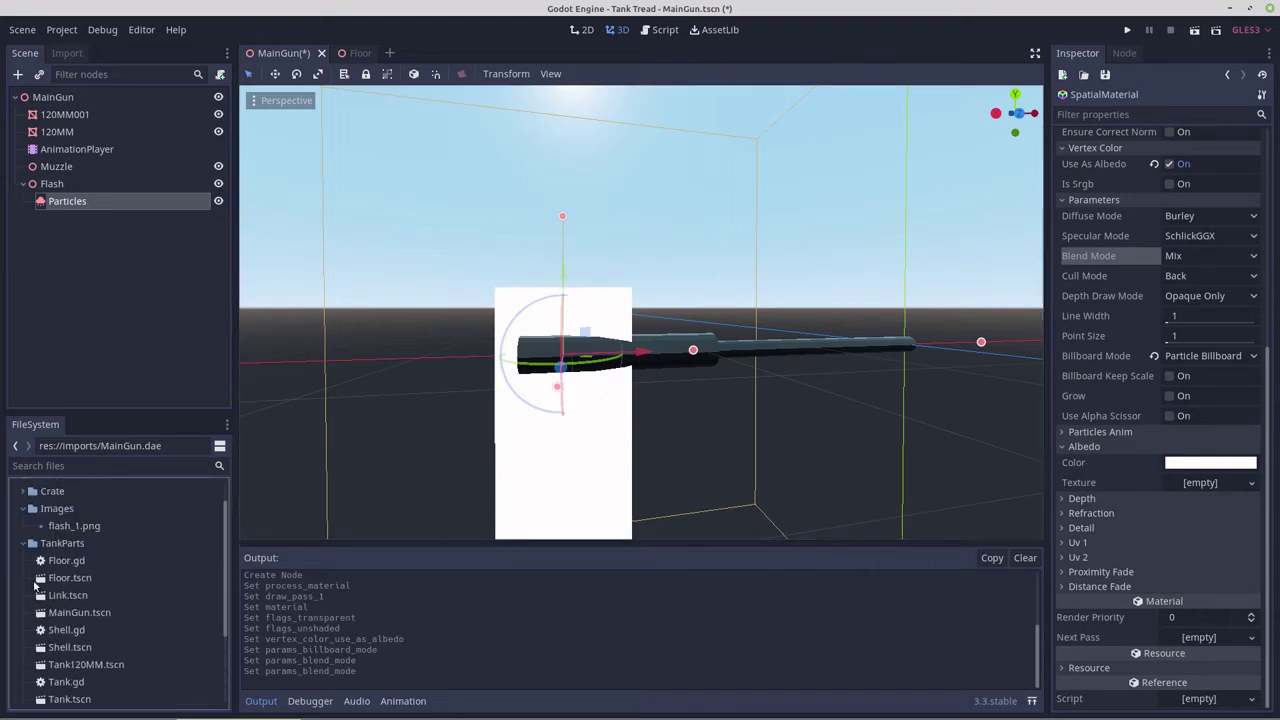
click(23, 544)
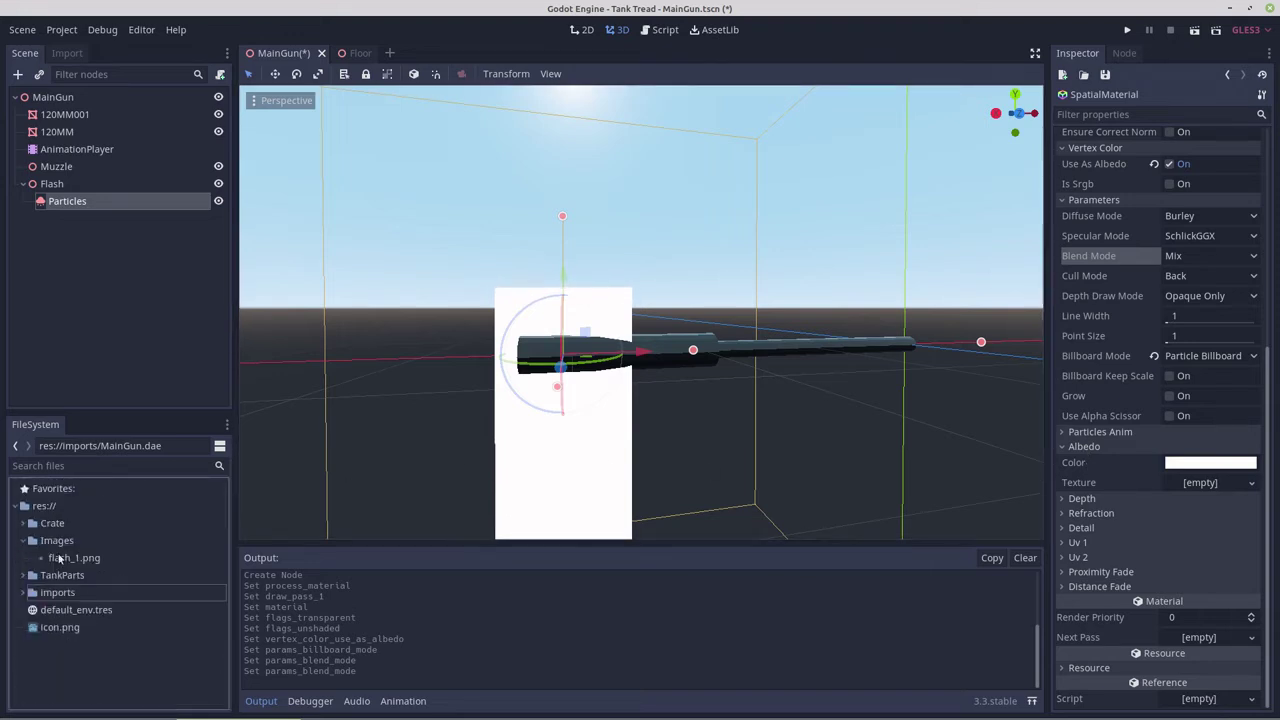
drag(68, 559, 721, 529)
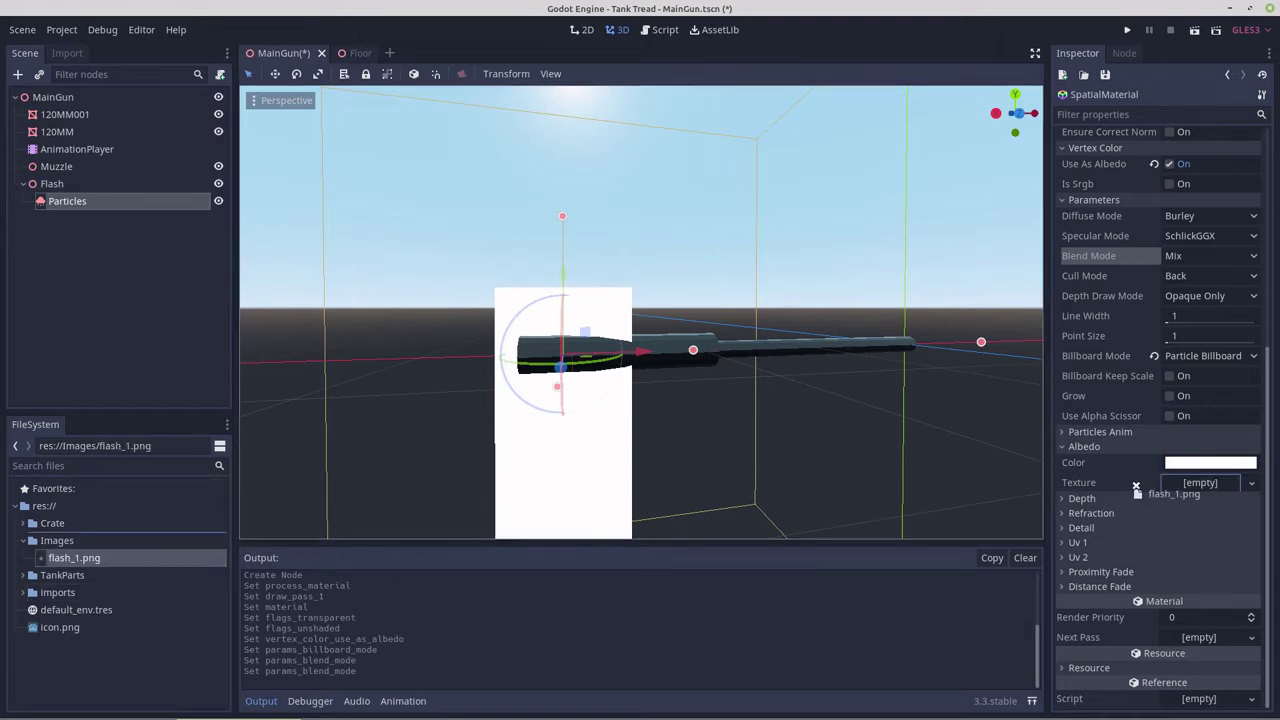
drag(1196, 482, 1200, 484)
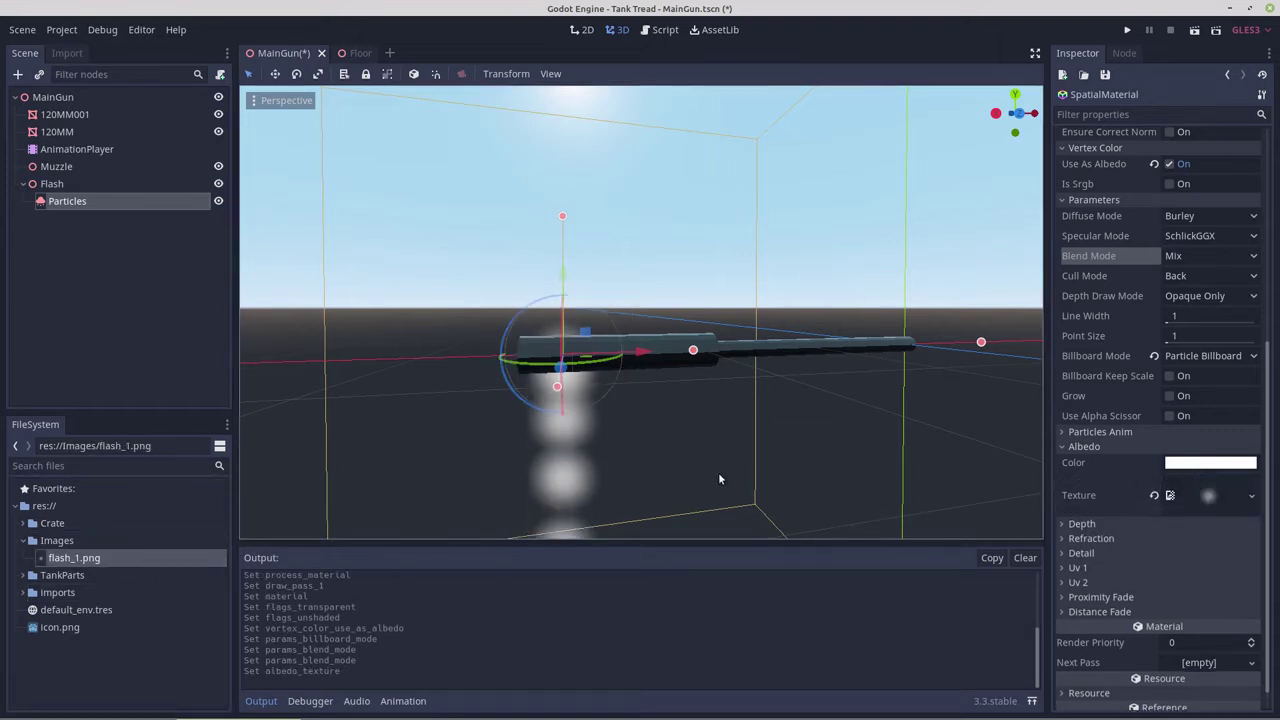
scroll(677, 473, down, 4)
scroll(677, 480, up, 5)
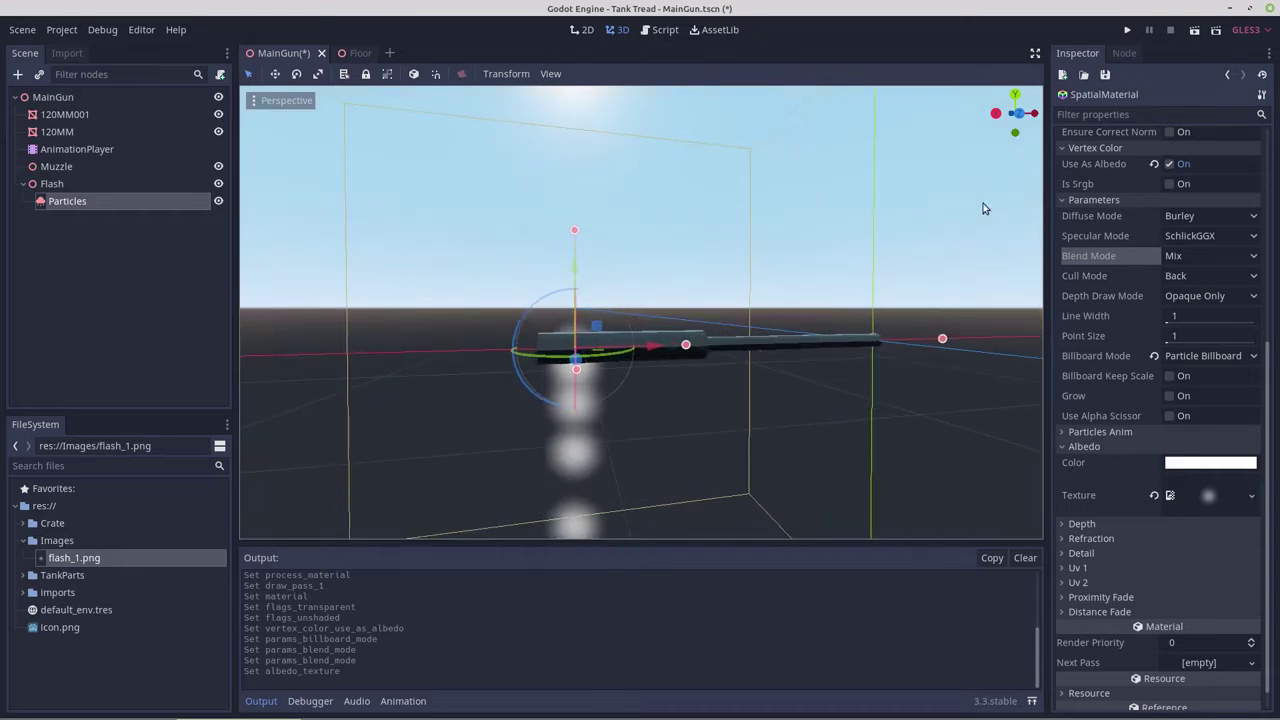
Set the Particles node's lifetime to 0.15, explosiveness to 0.8 and randomness to 0.65
click(67, 202)
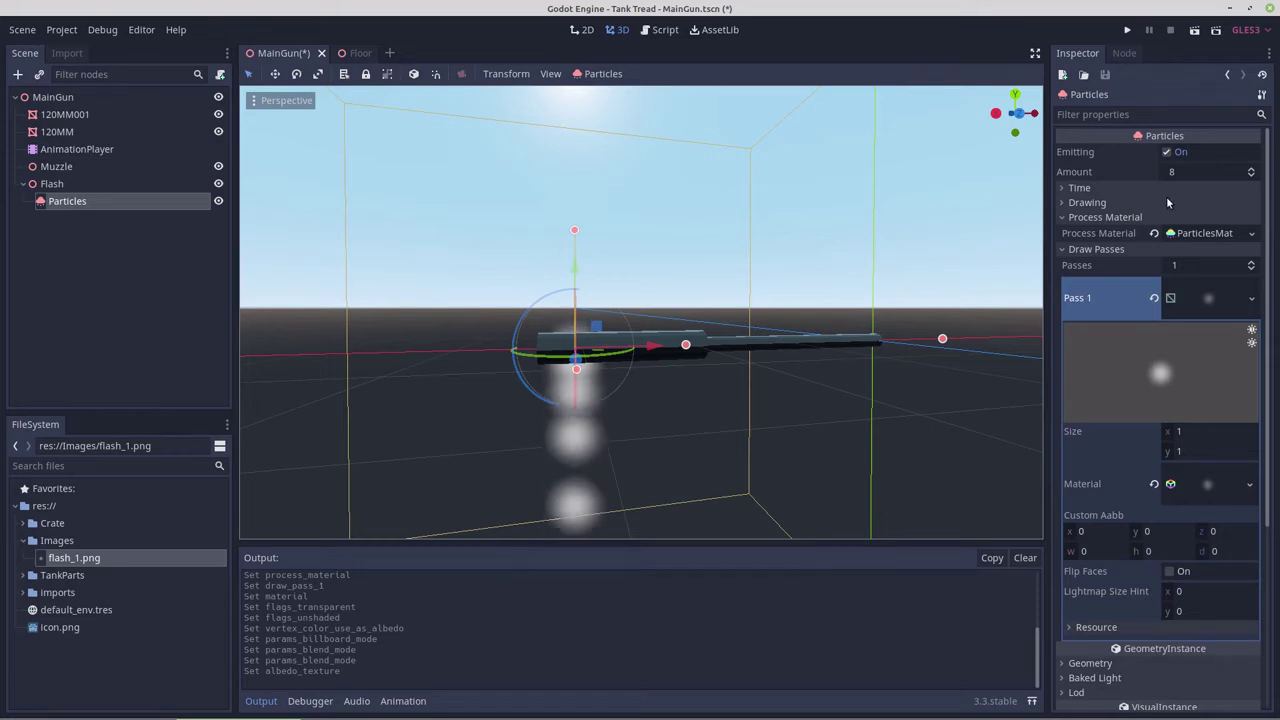
click(1062, 190)
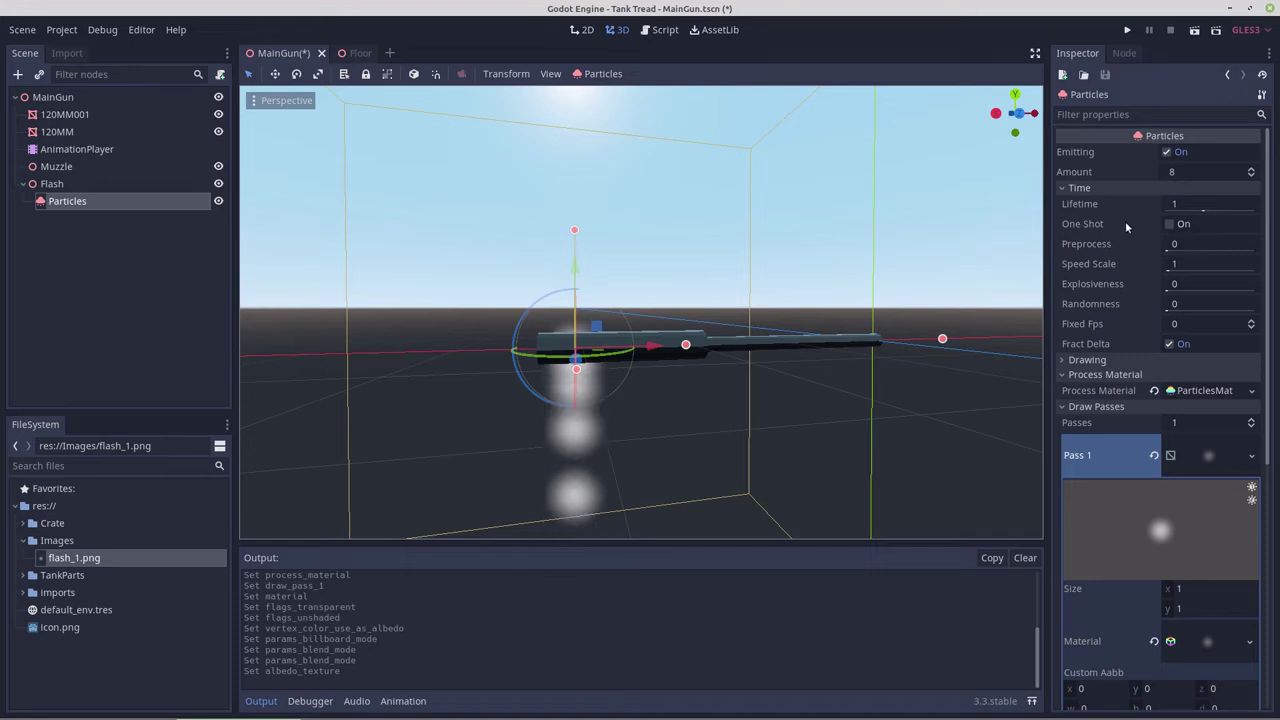
click(1186, 210)
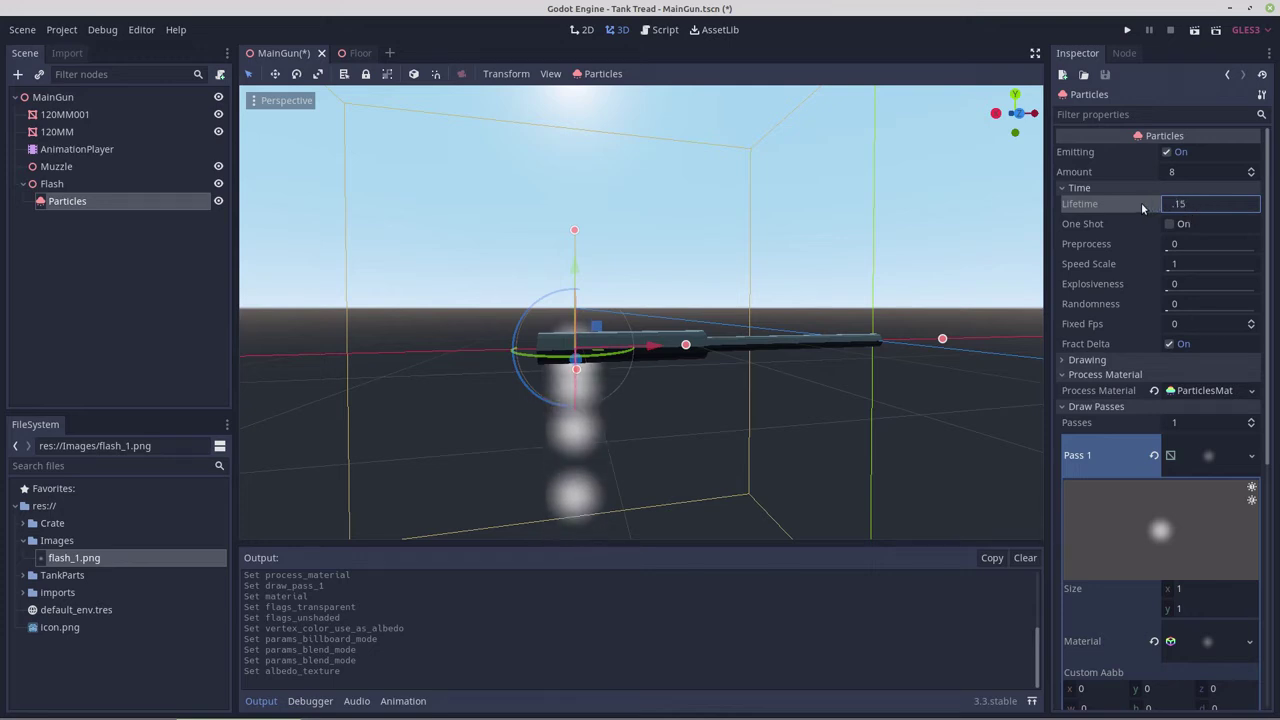
key(Return)
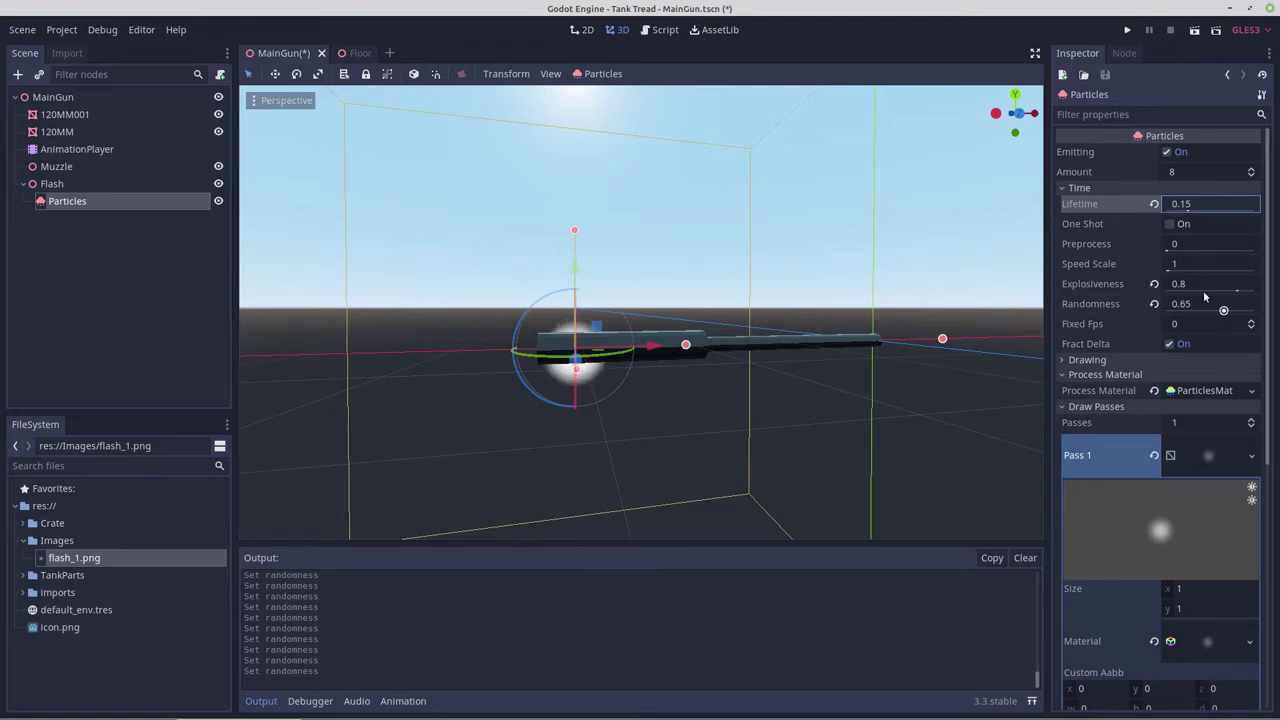
Set the lifetime randomness of the Particles node's process material to 0.3 and look at its emission shape
scroll(1098, 315, down, 5)
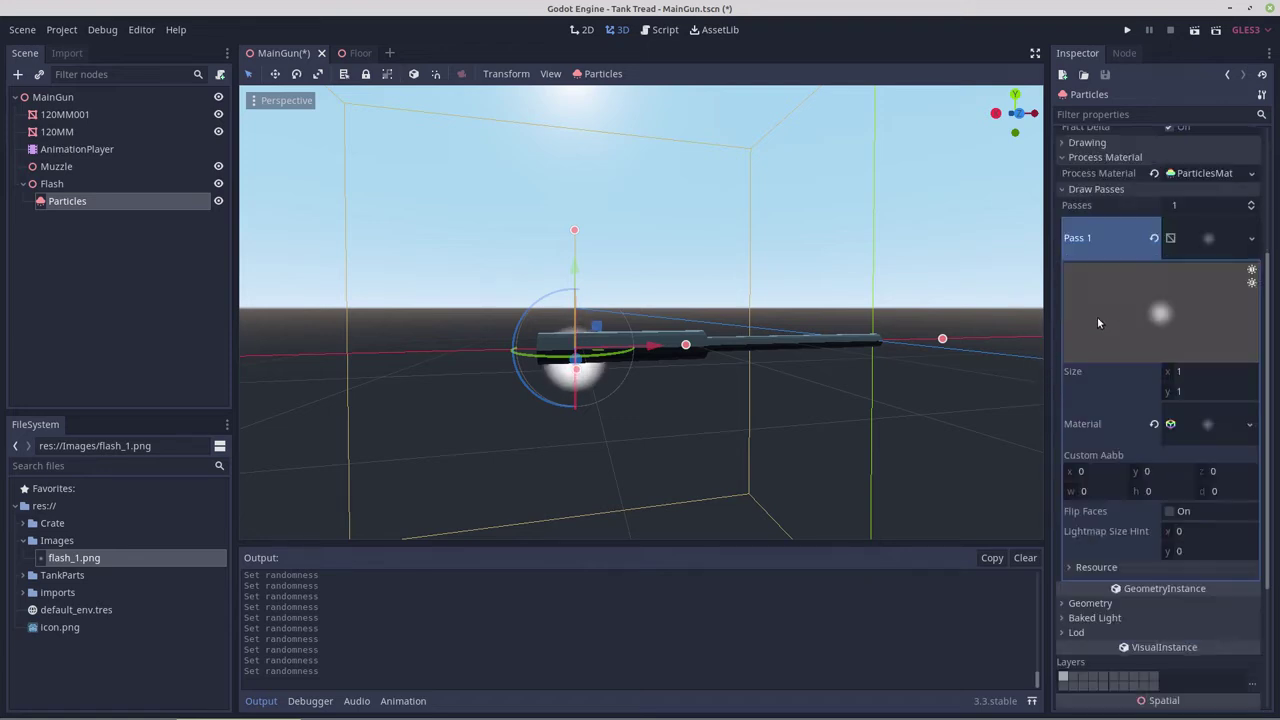
scroll(1080, 349, up, 2)
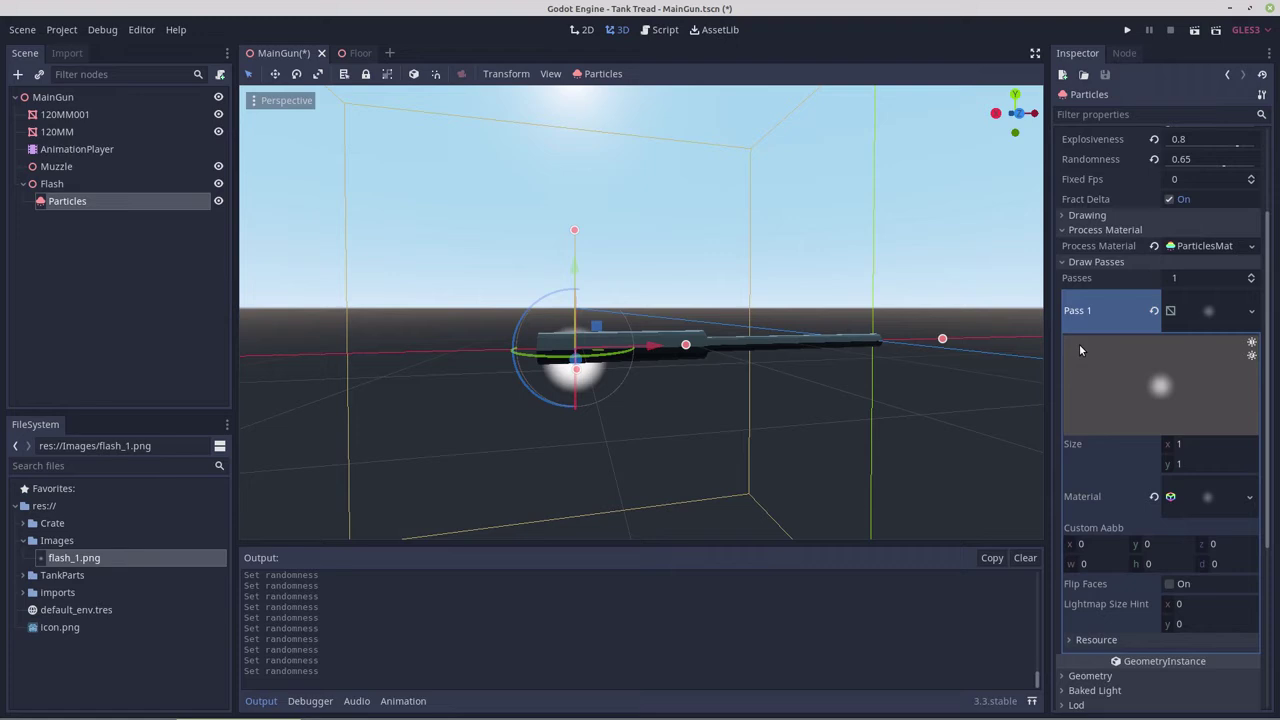
click(1189, 246)
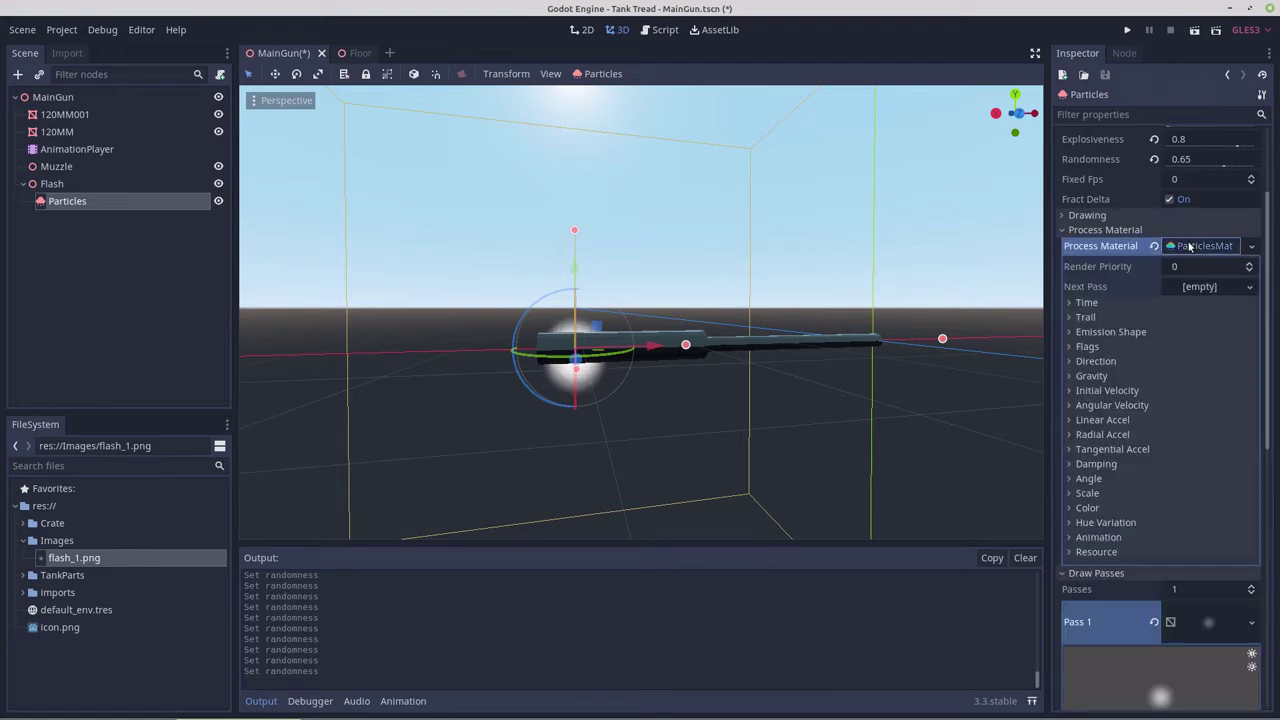
click(1069, 303)
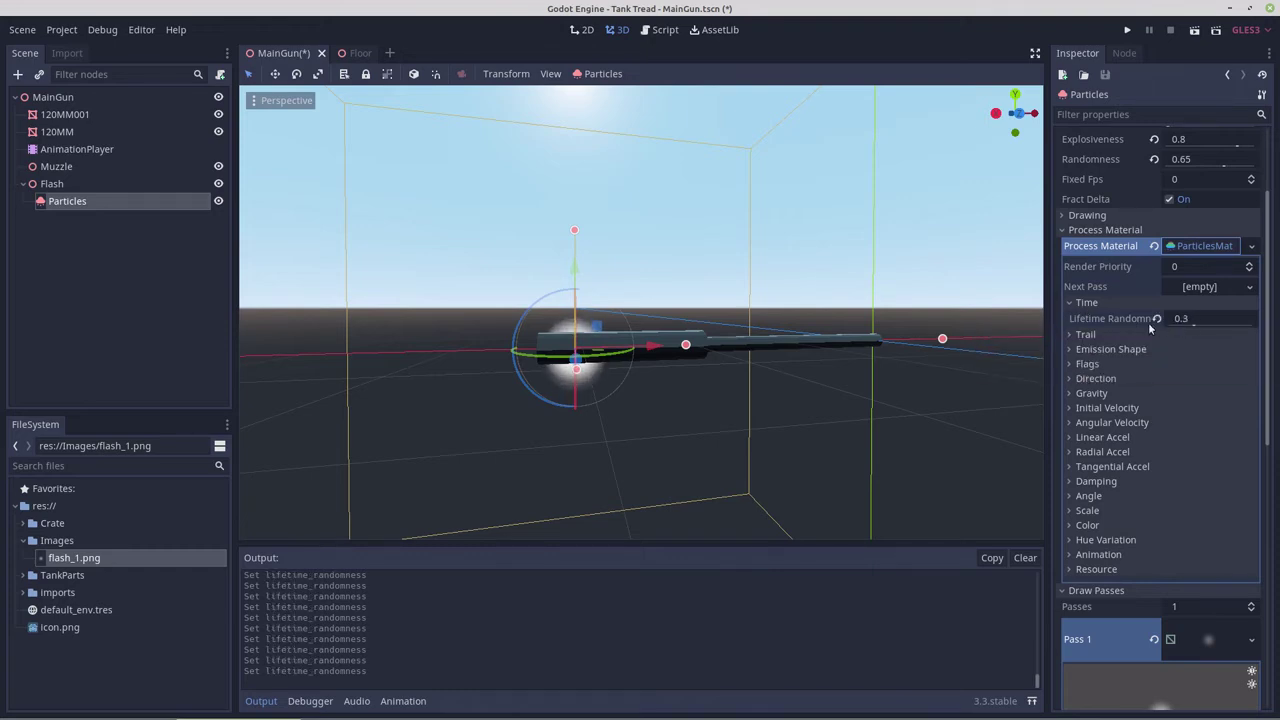
click(1103, 350)
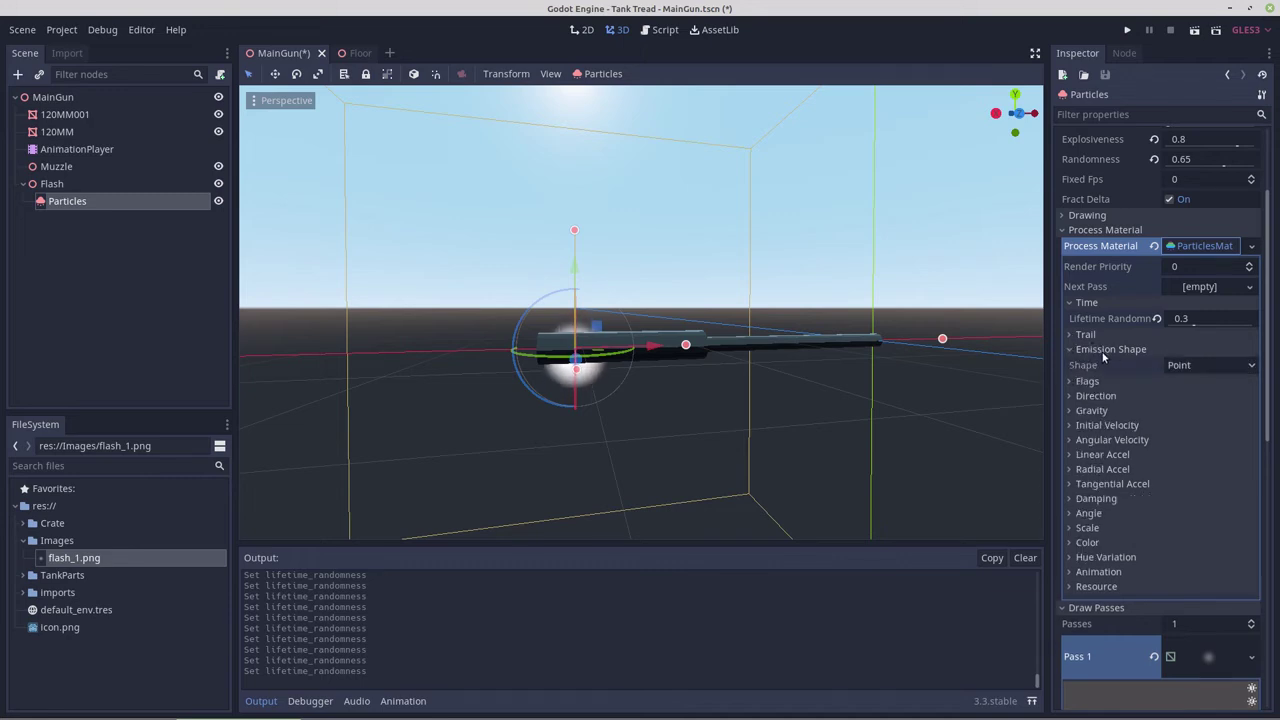
click(1070, 350)
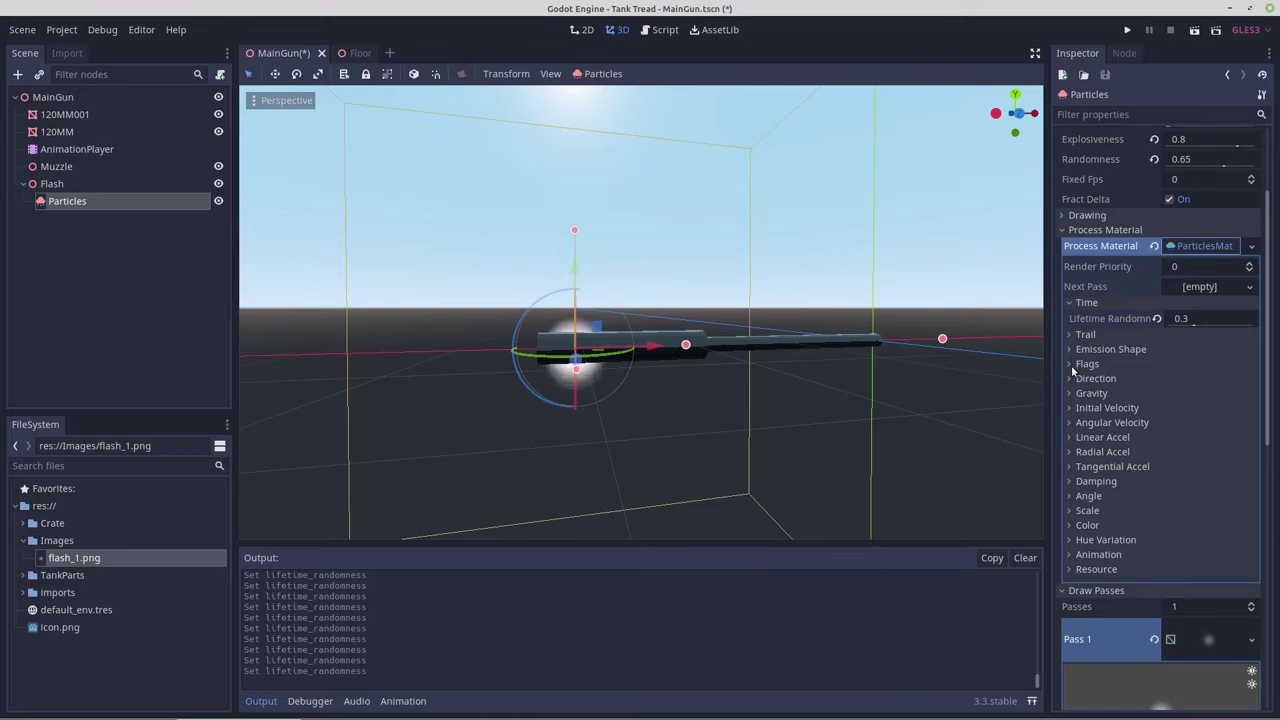
Set the process material's Y gravity to 0, keeping the particle direction along X
click(1072, 379)
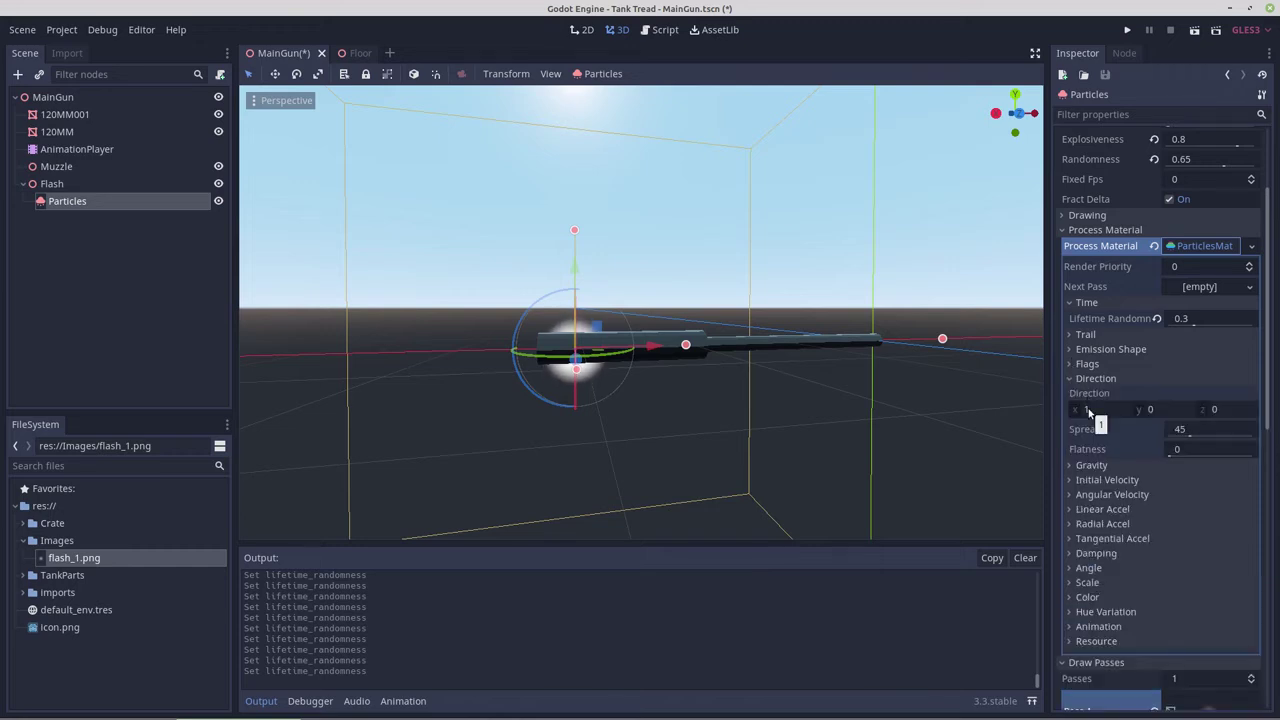
click(1090, 466)
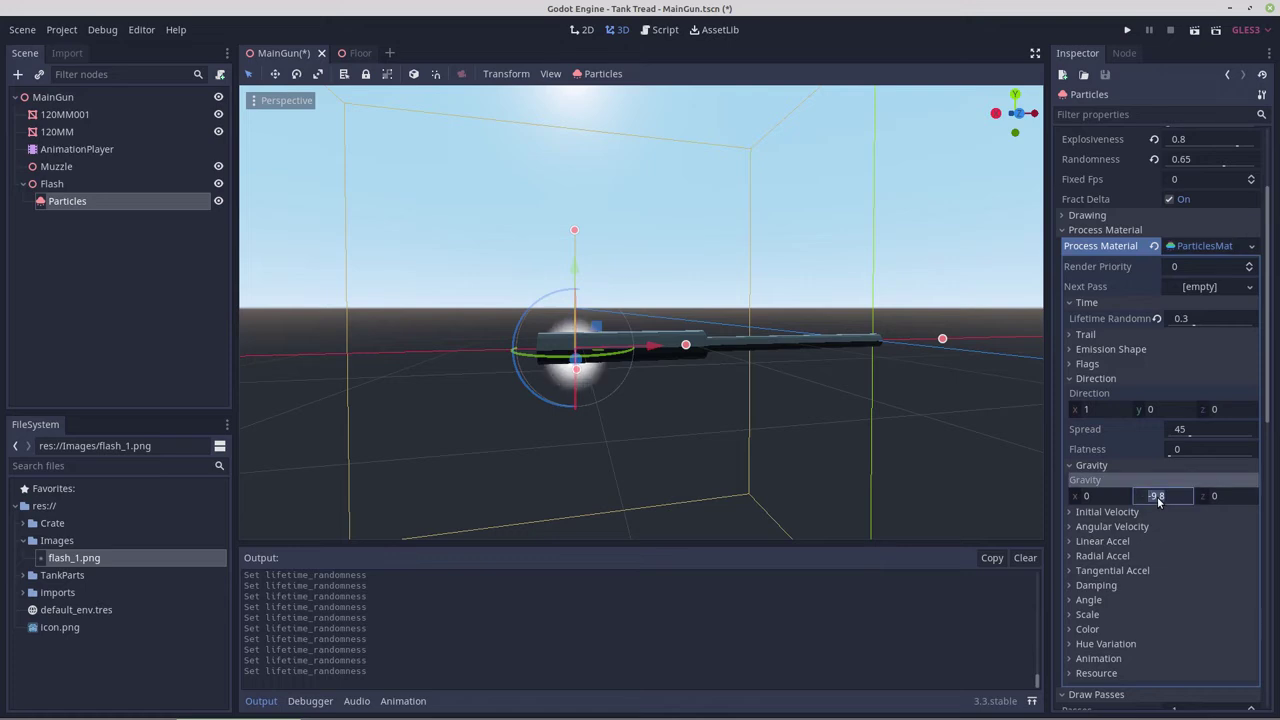
key(Return)
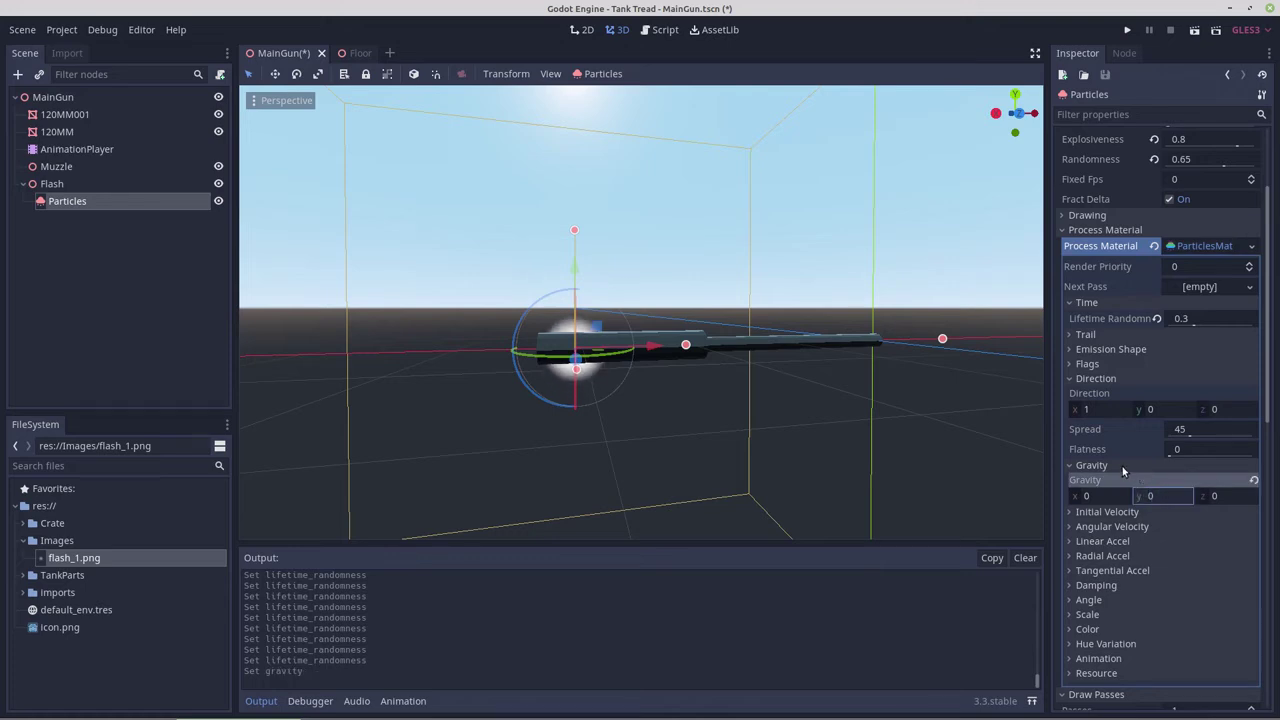
Set the process material's initial velocity to 10 and check the particle spread in front view
scroll(1112, 508, down, 2)
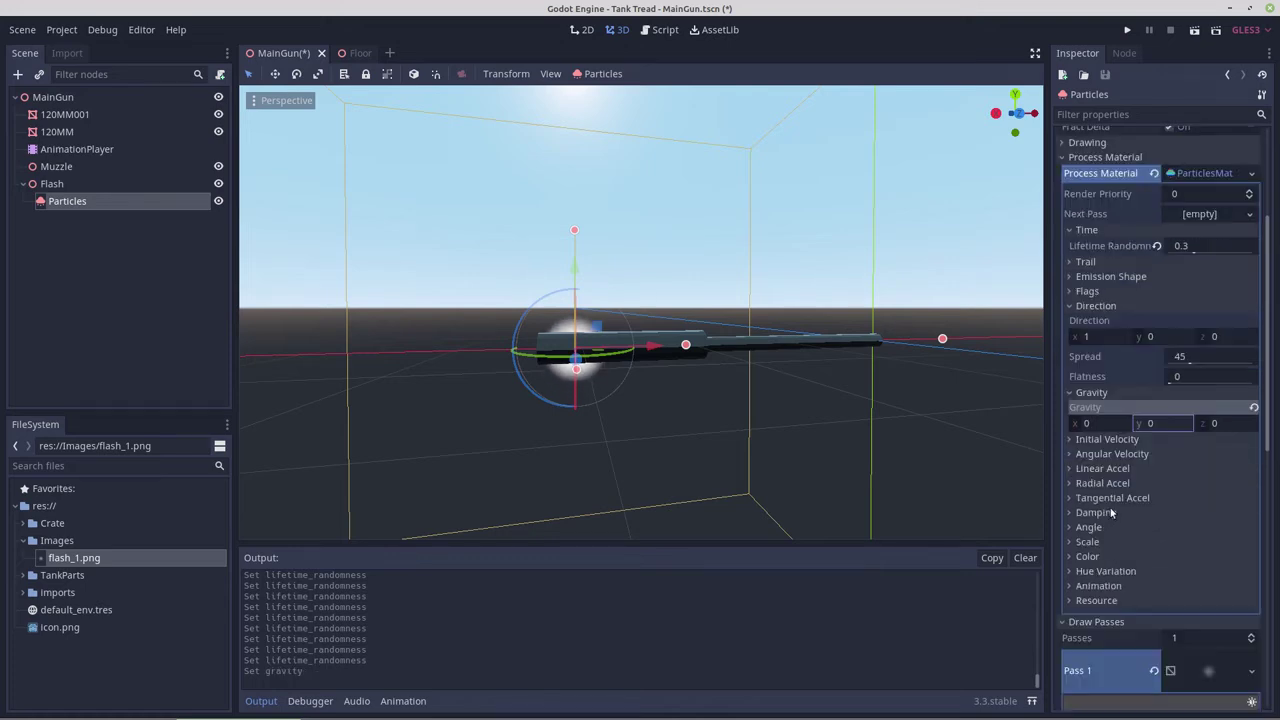
click(1072, 439)
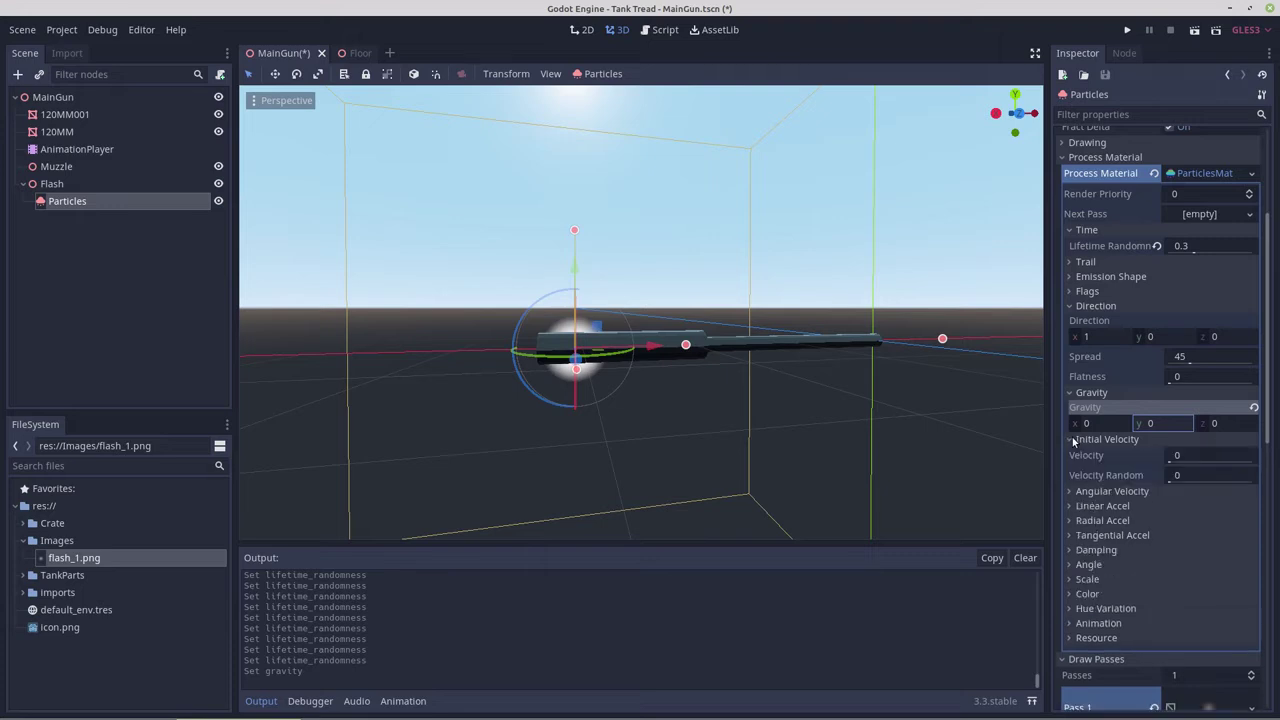
click(1190, 457)
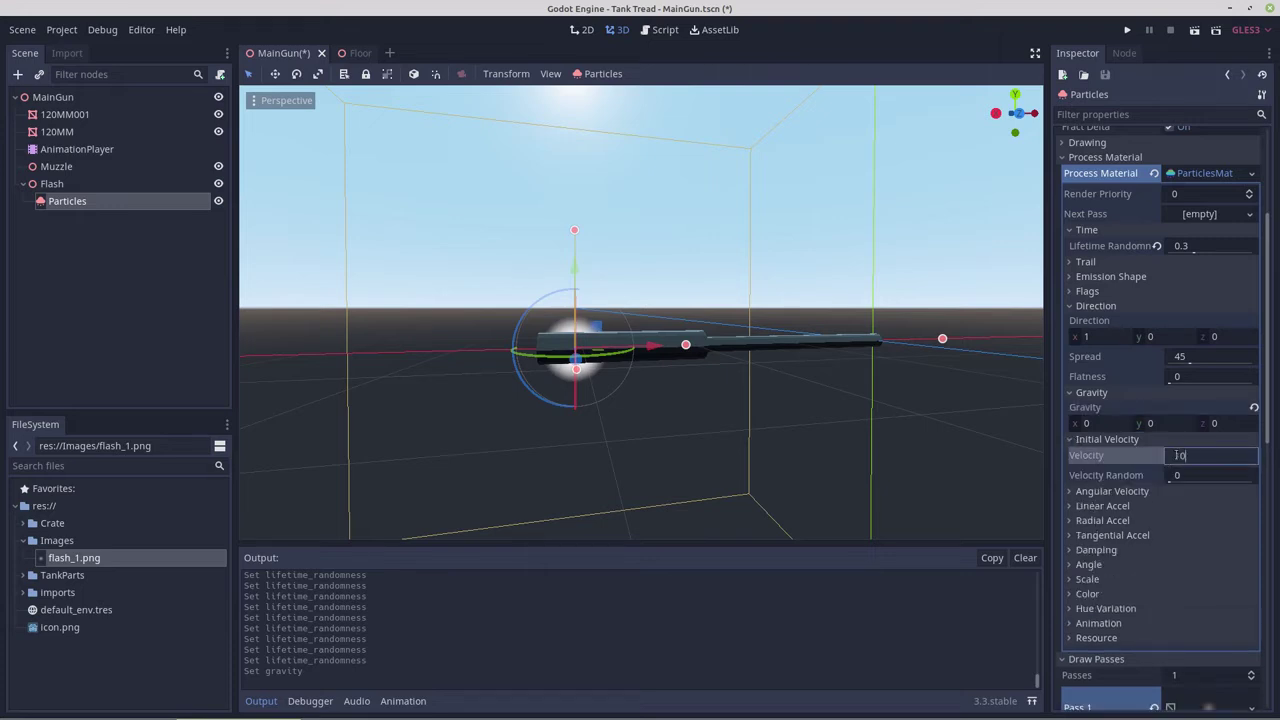
text(10)
key(Return)
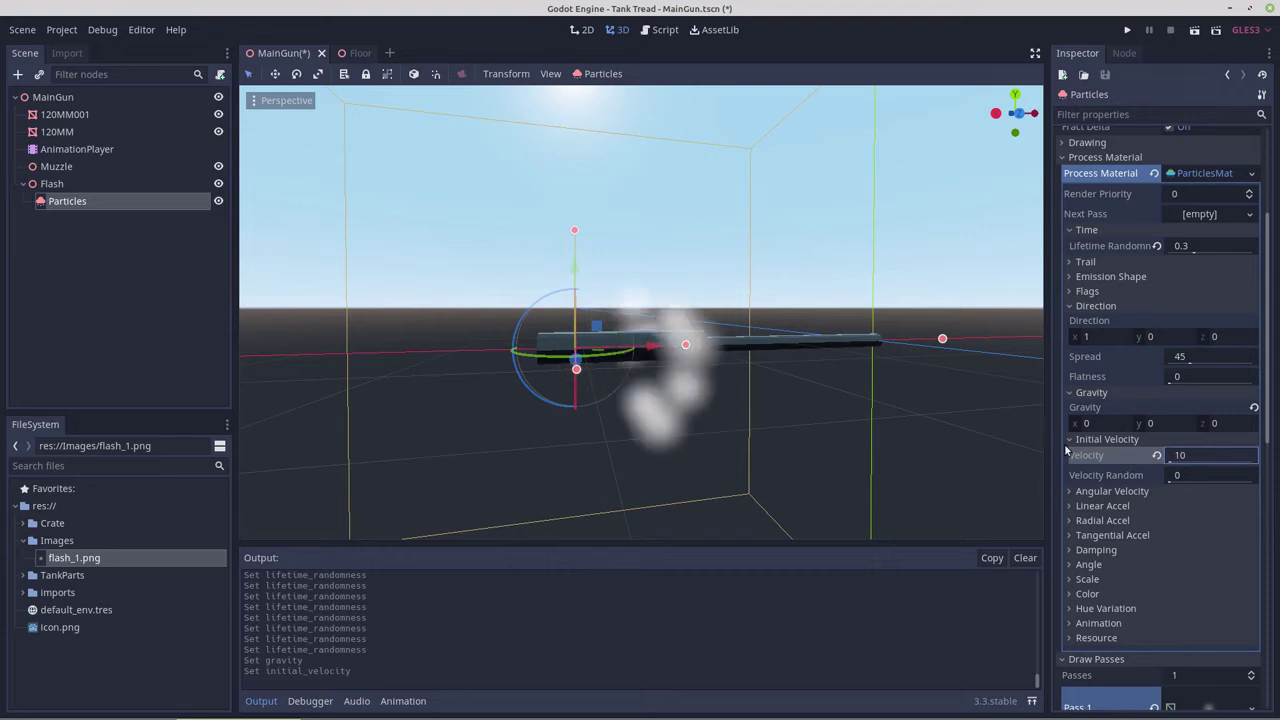
middle_drag(957, 438, 937, 436)
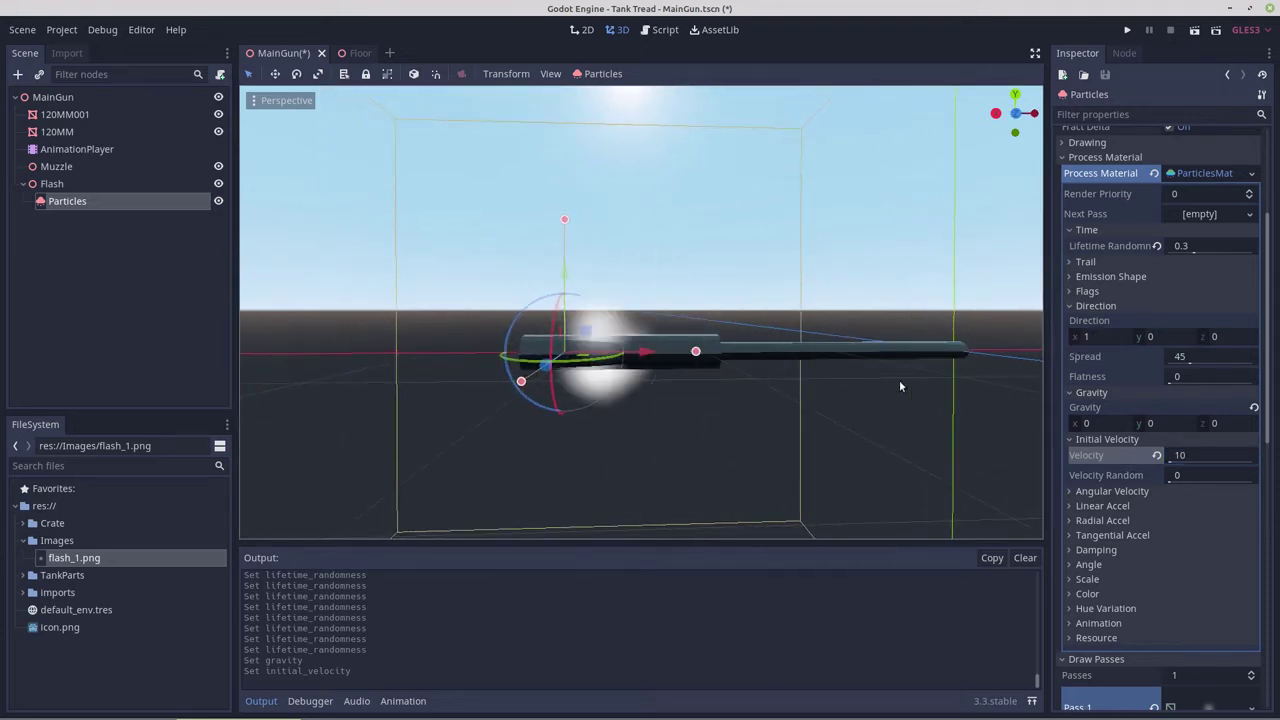
key(KP_1)
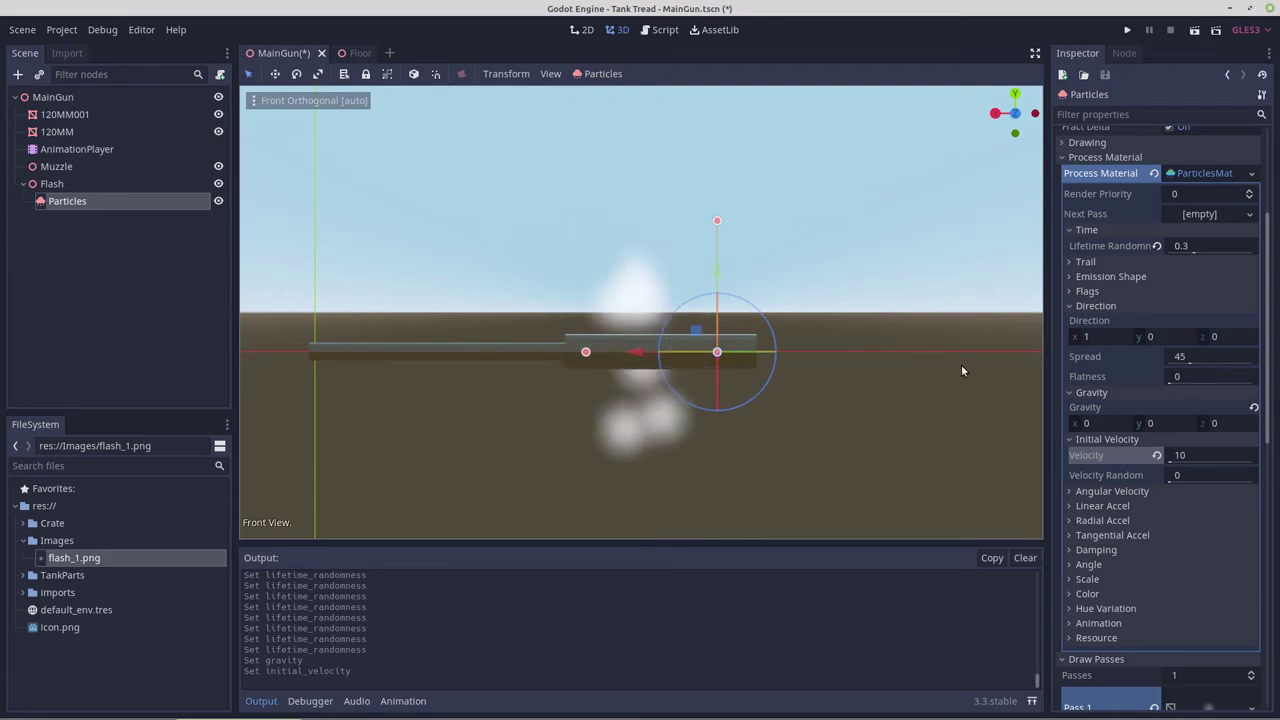
Reverse the process material's particle direction by setting its X value to -1
click(1095, 337)
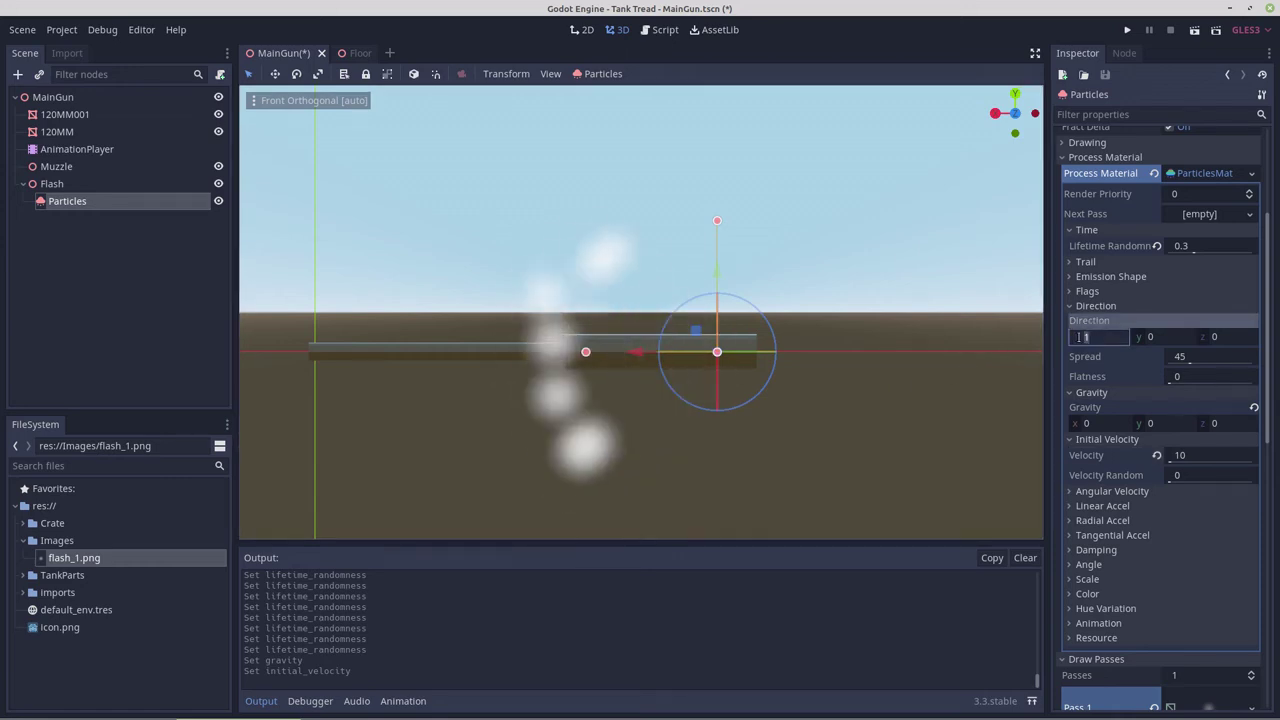
text(-)
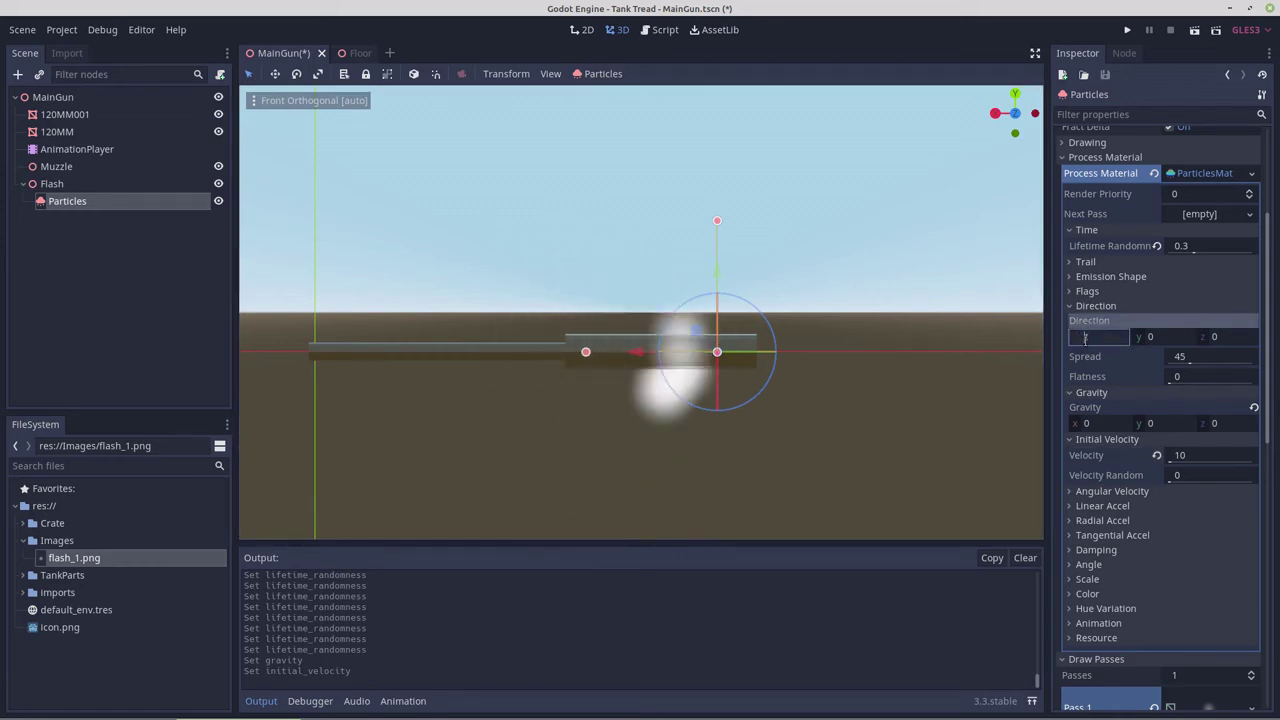
click(1127, 377)
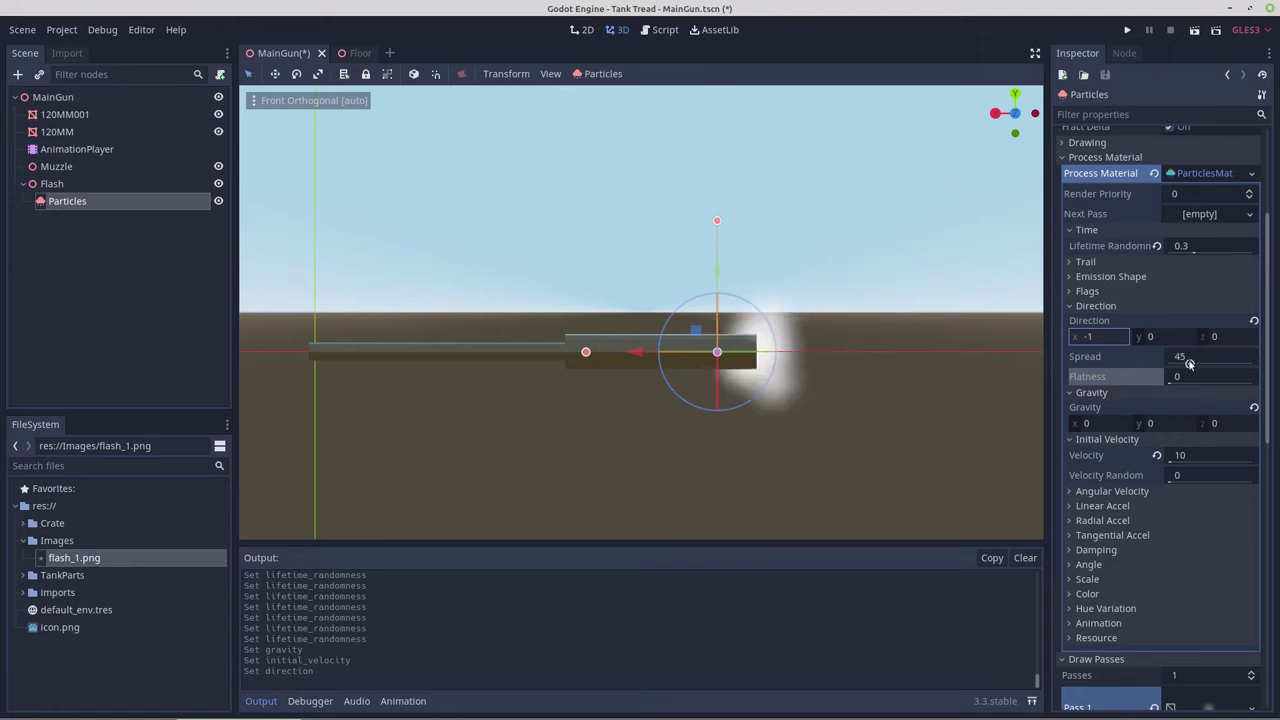
Set the process material's spread to 10 and shift the Particles node slightly along X toward the flash end of the barrel
drag(1189, 364, 1175, 366)
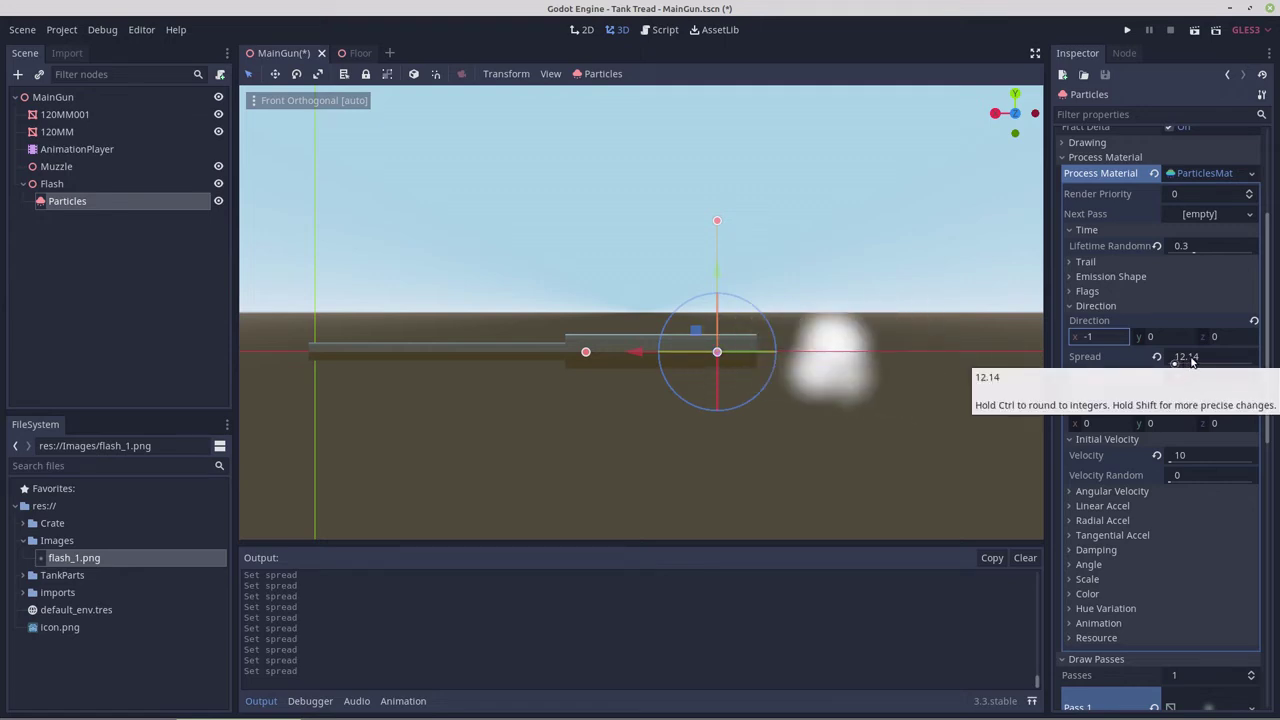
click(1192, 357)
text(10)
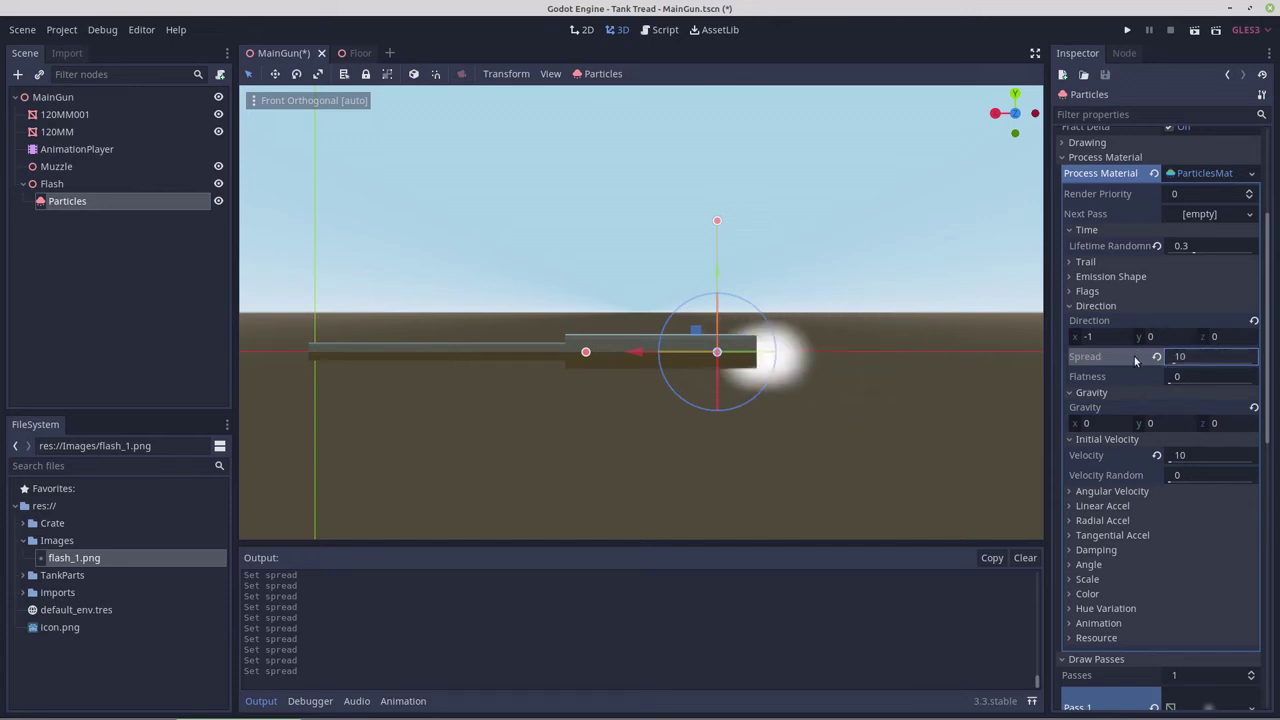
scroll(1001, 384, down, 3)
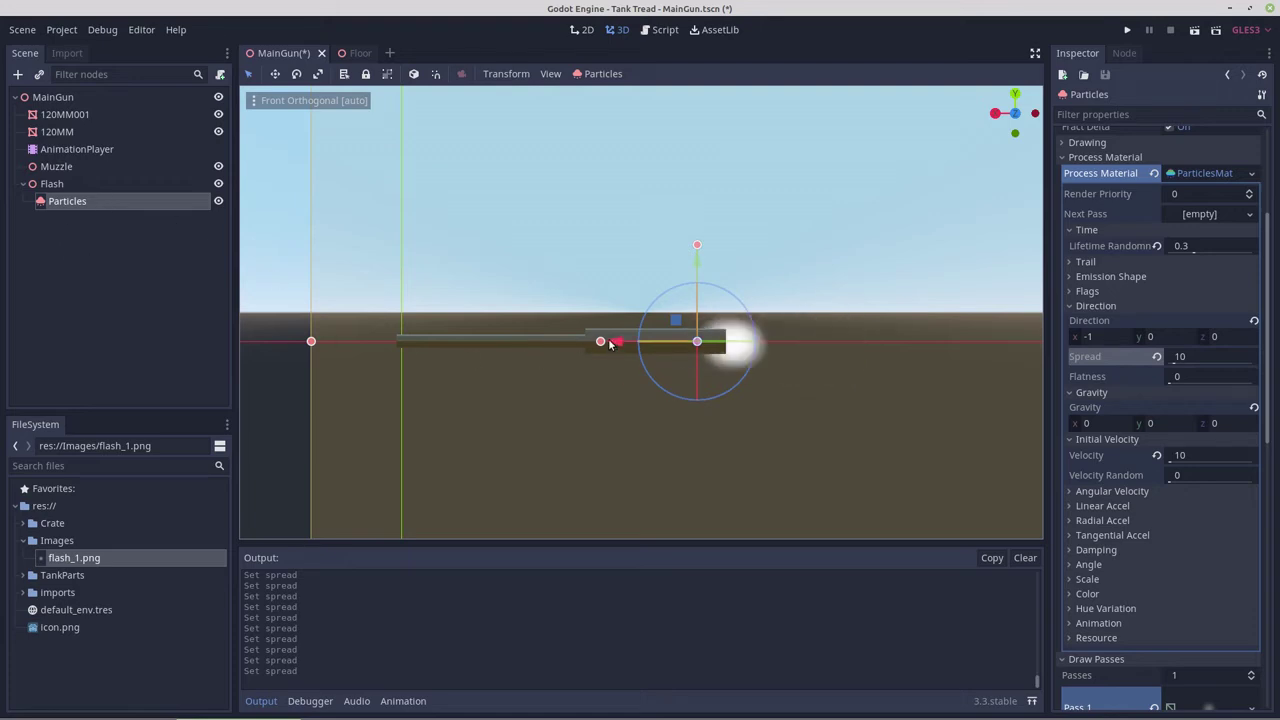
mouse_move(617, 343)
mouse_down()
mouse_move(645, 343)
mouse_move(625, 343)
mouse_up()
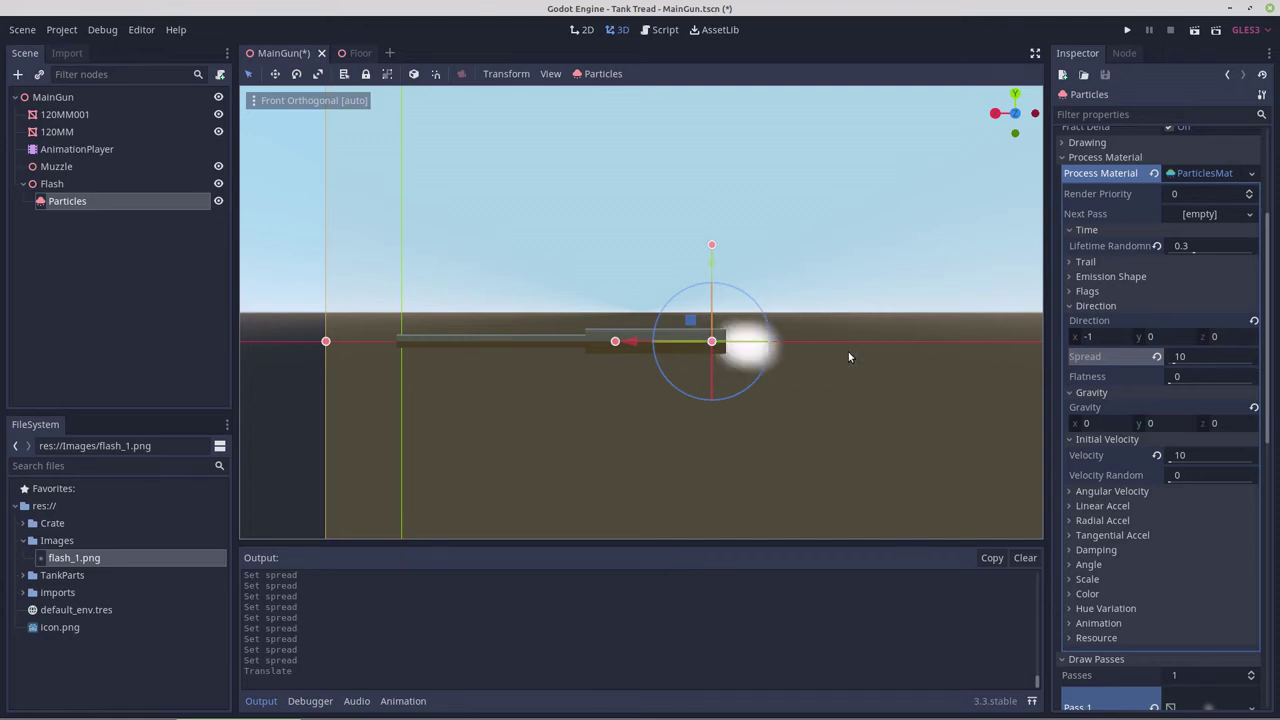
Set the process material's linear acceleration to -75
click(1090, 506)
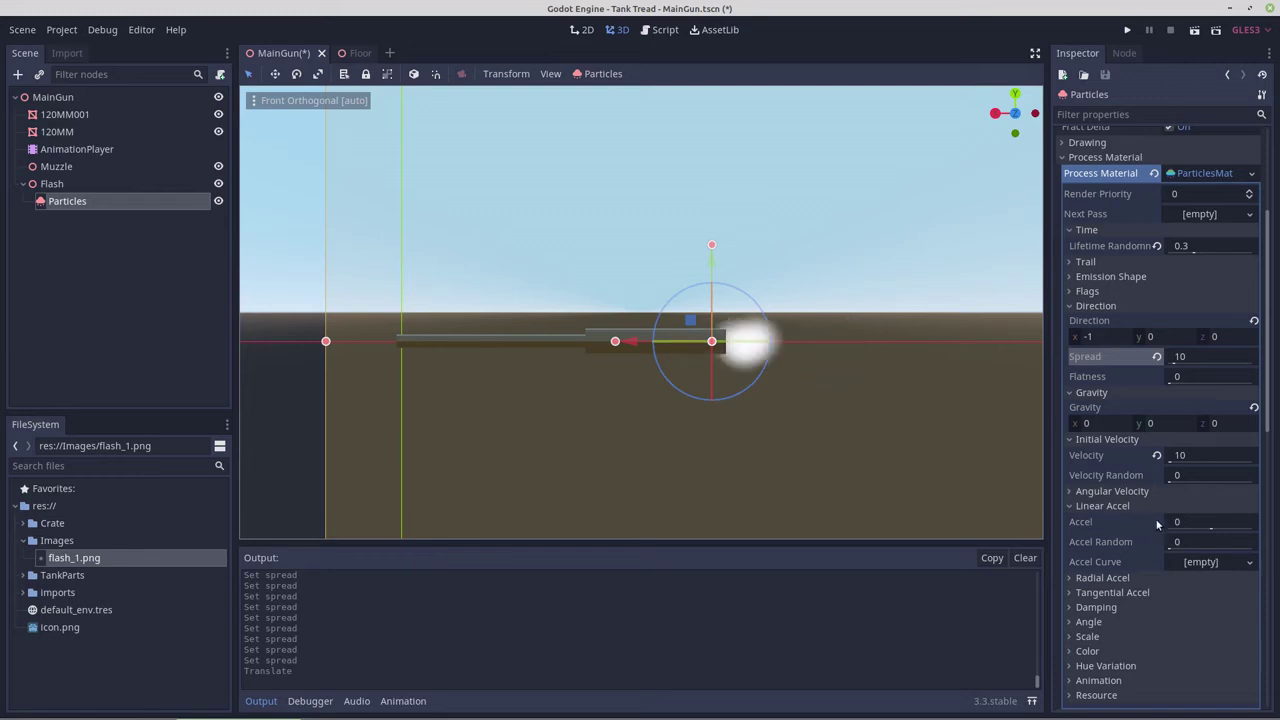
drag(1212, 530, 1180, 531)
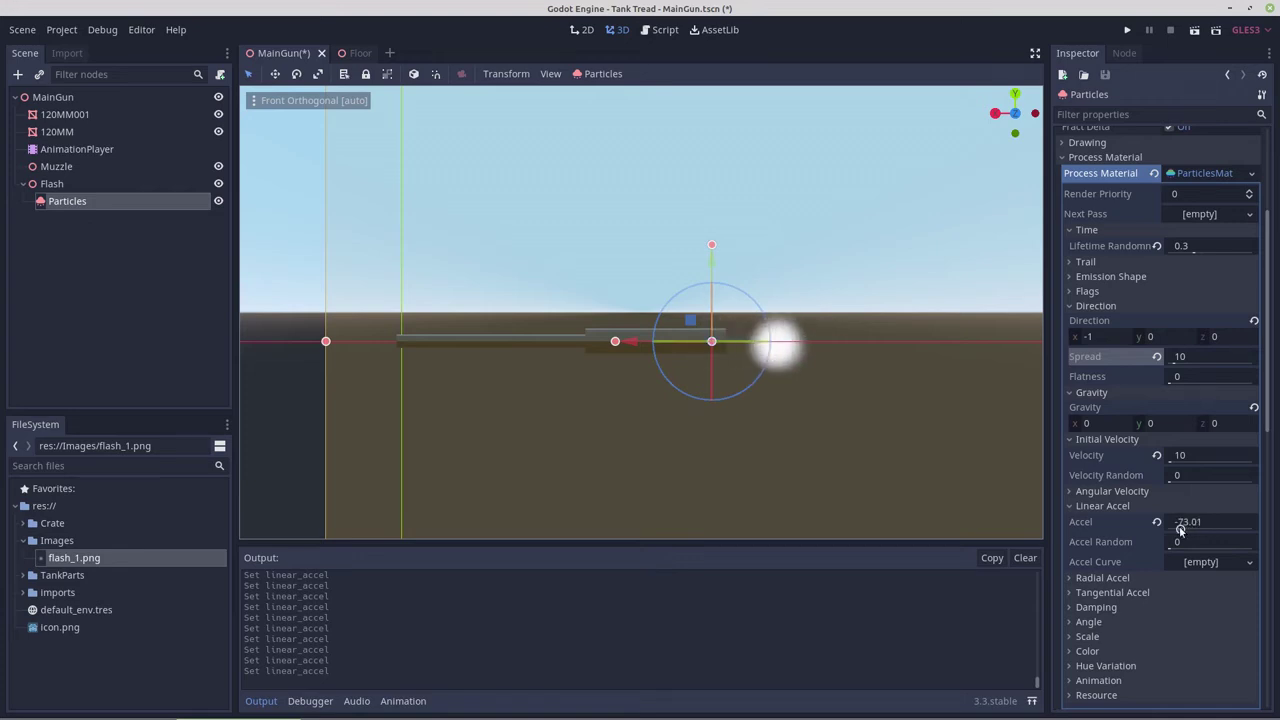
click(1187, 524)
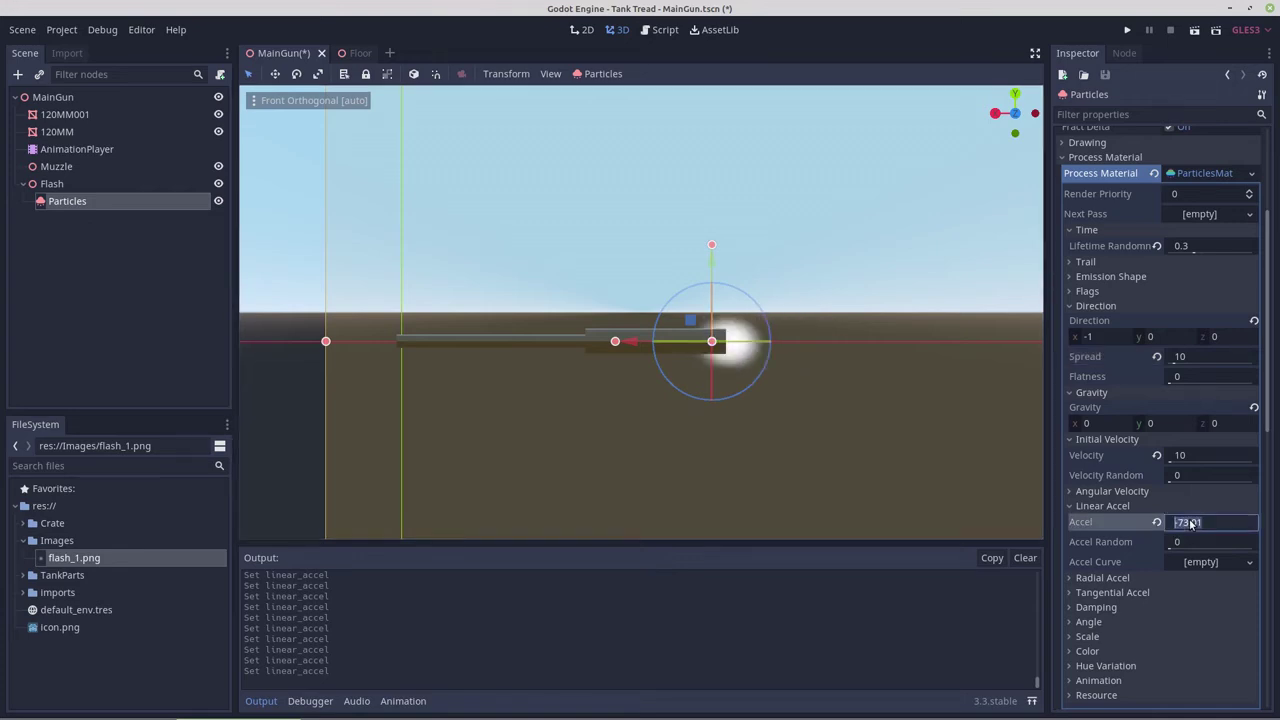
text(-75)
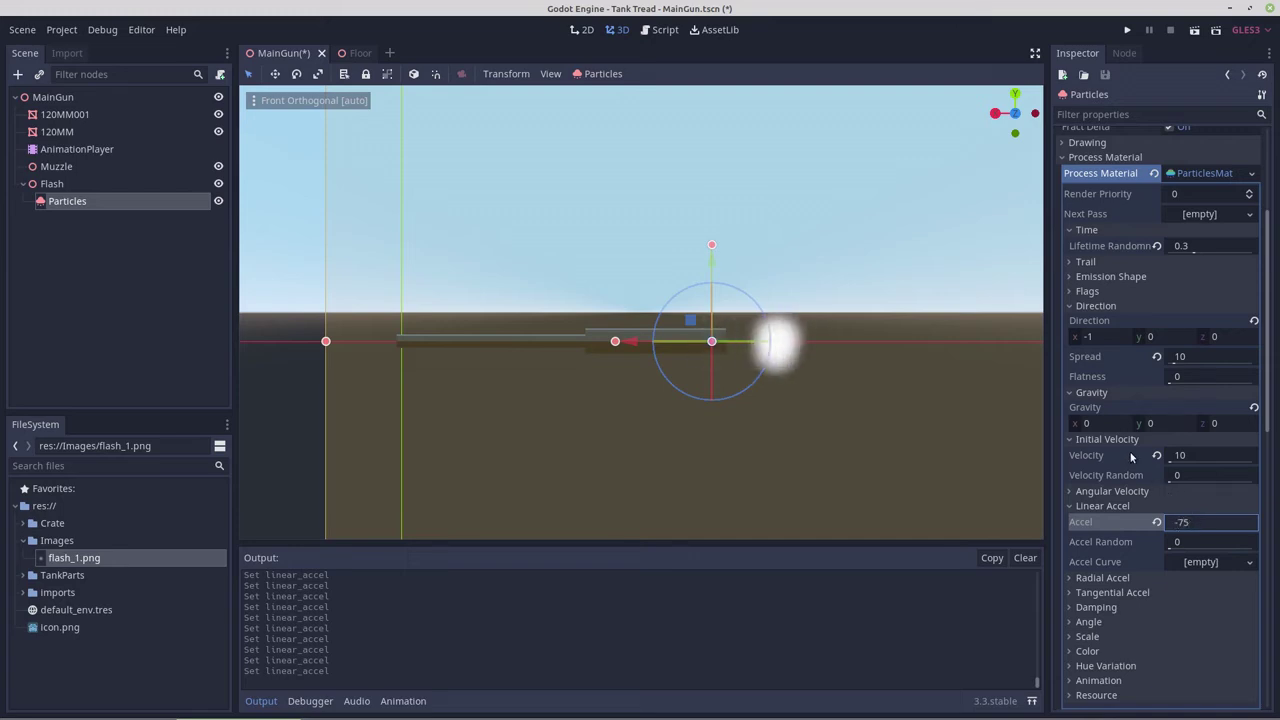
key(Return)
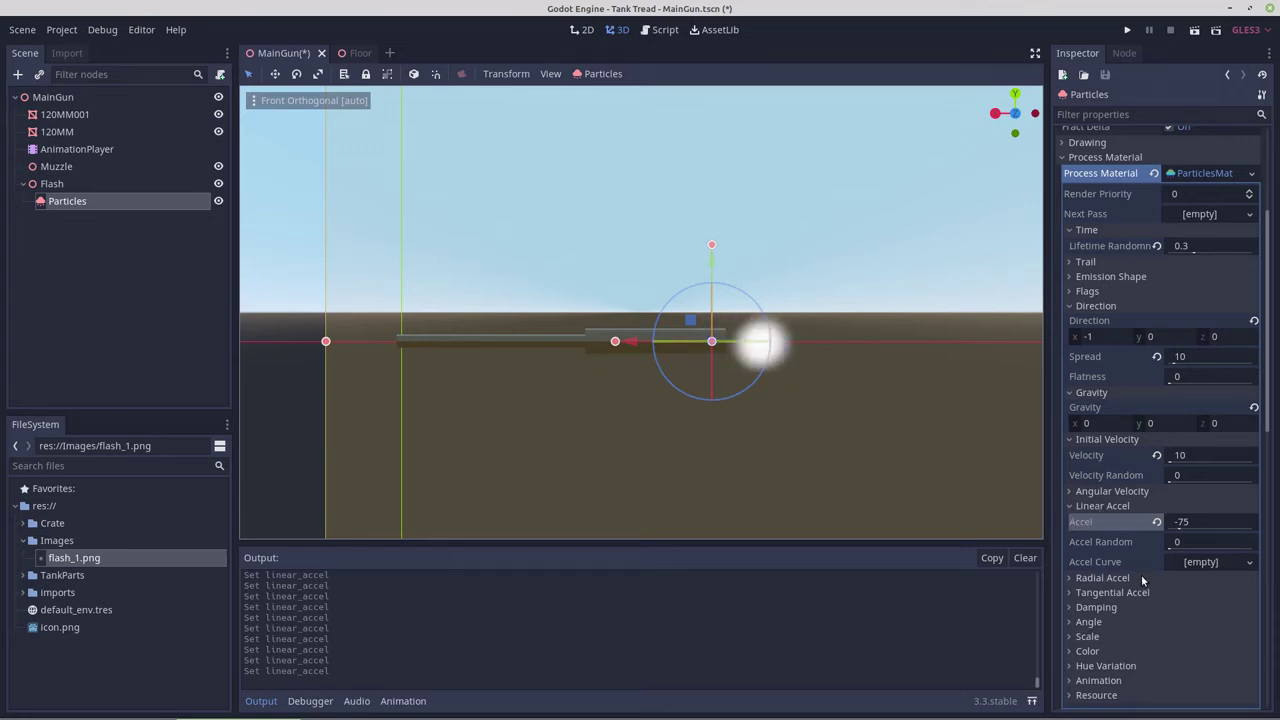
Give the process material's color ramp a new GradientTexture containing a new Gradient, and open that gradient for editing
scroll(1141, 574, down, 5)
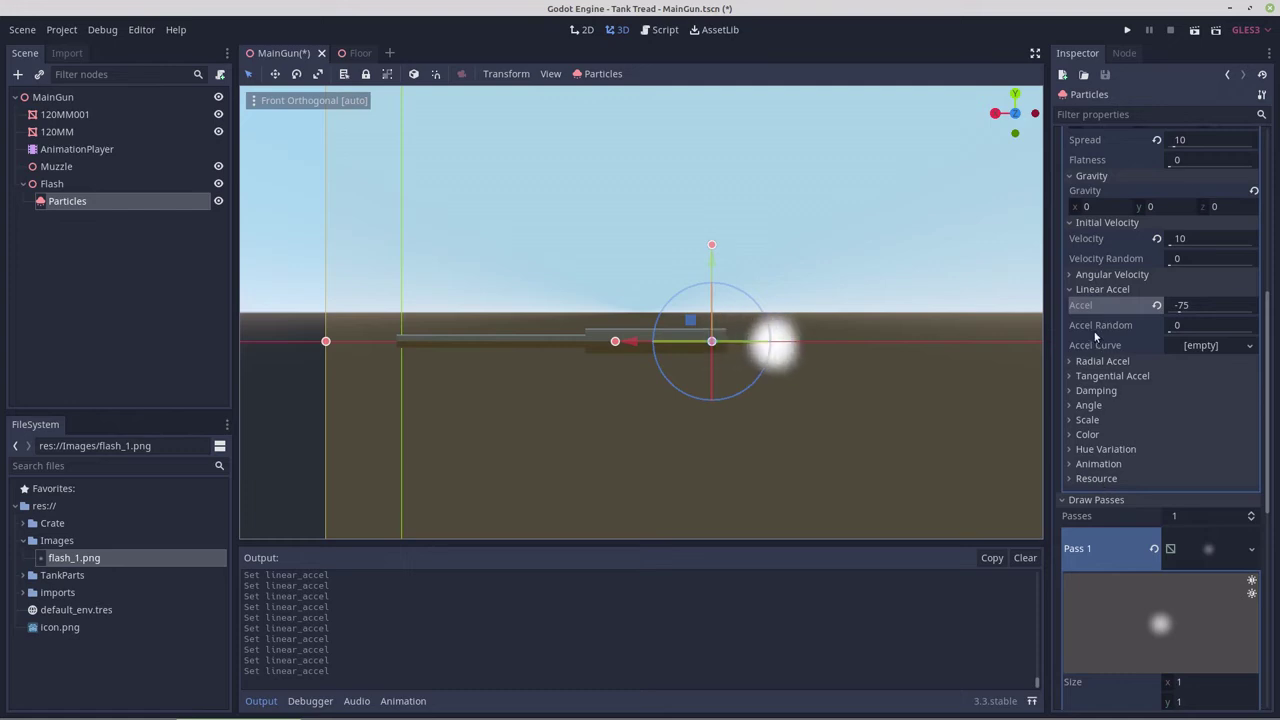
click(1078, 434)
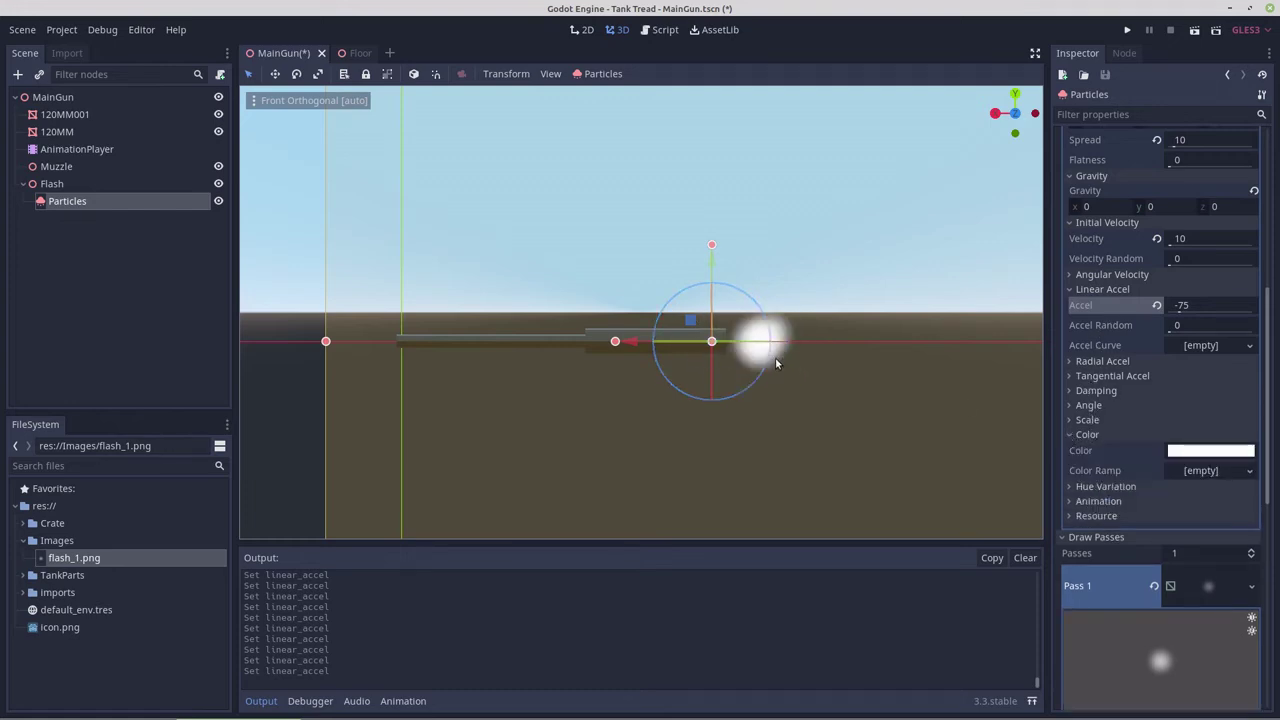
click(1251, 471)
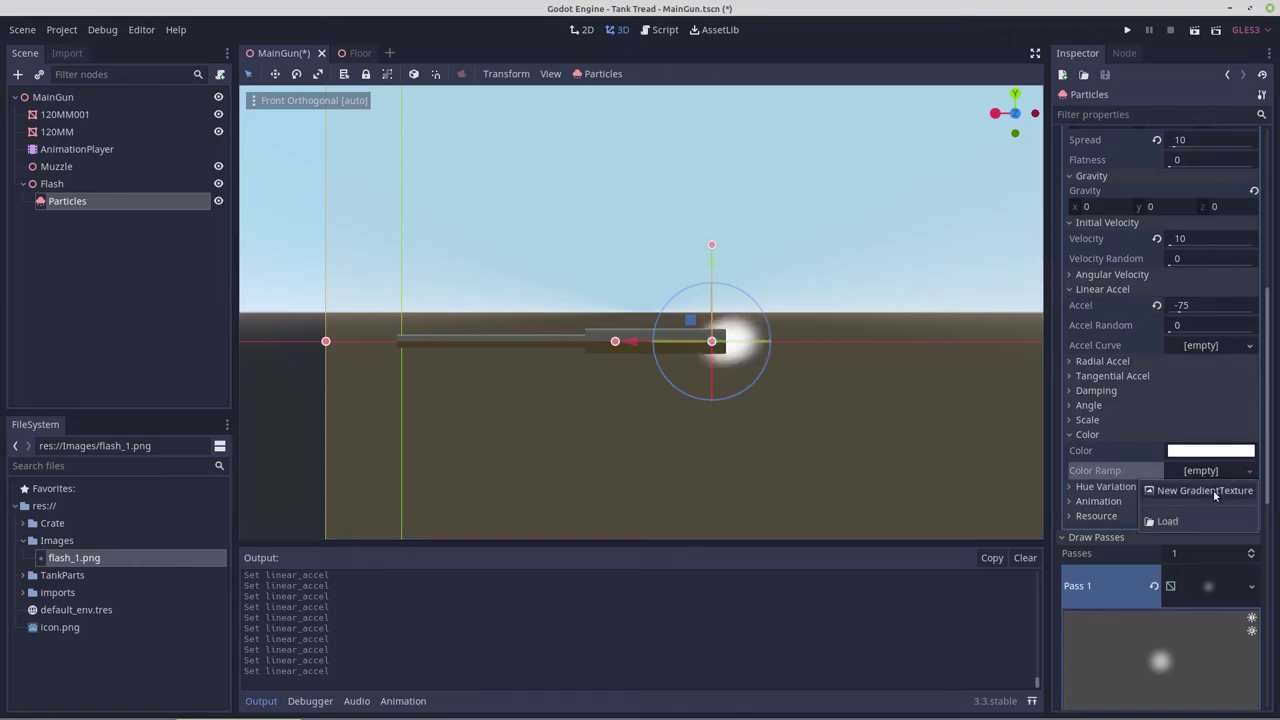
click(1213, 490)
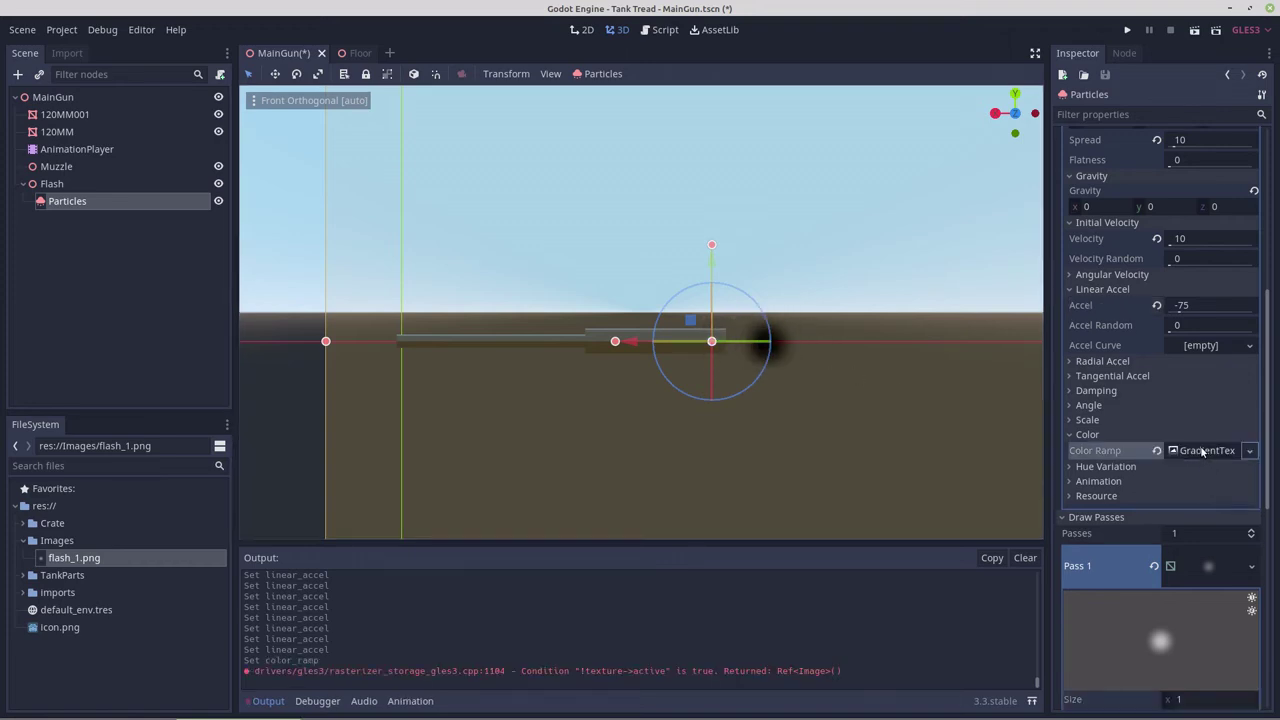
click(1202, 451)
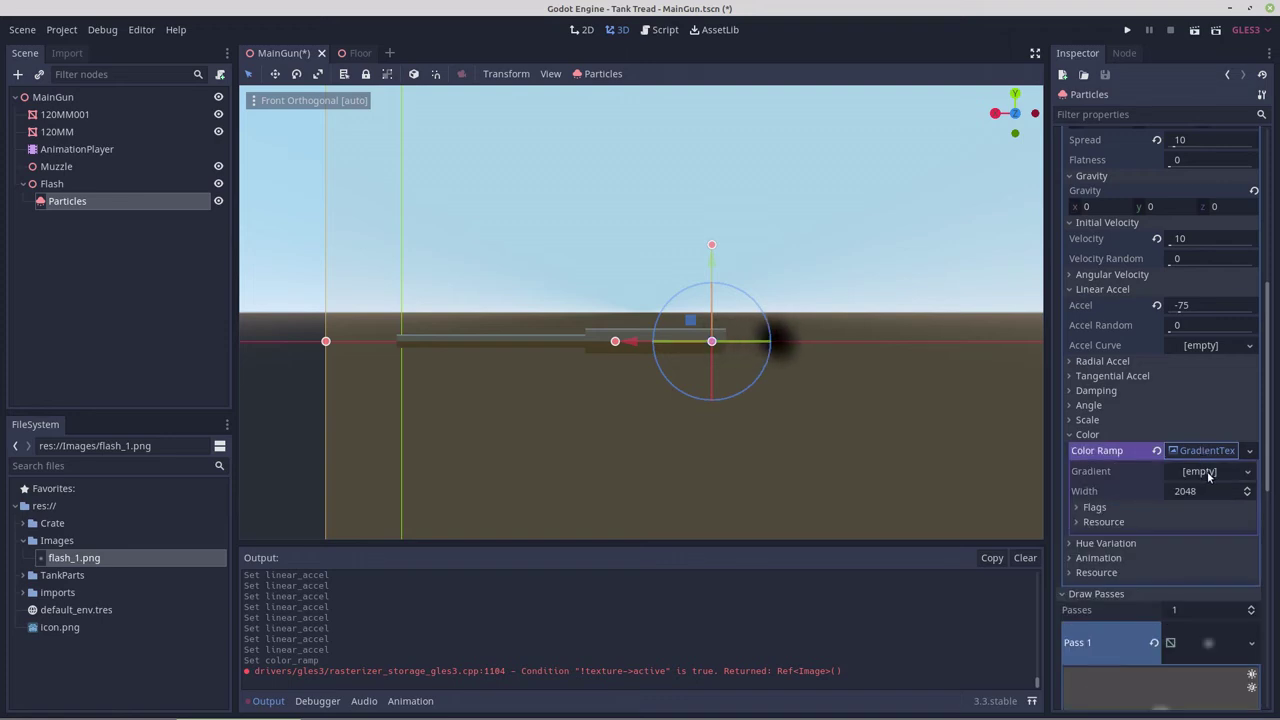
click(1208, 476)
click(1210, 488)
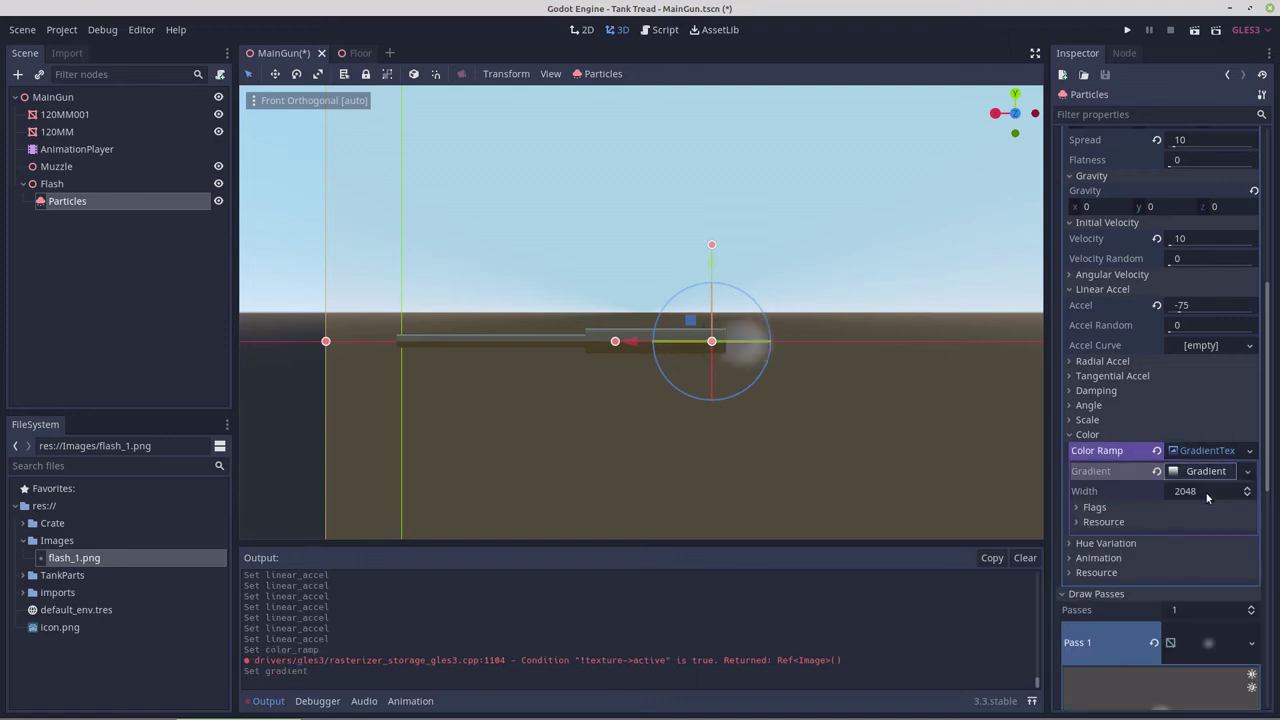
click(1198, 471)
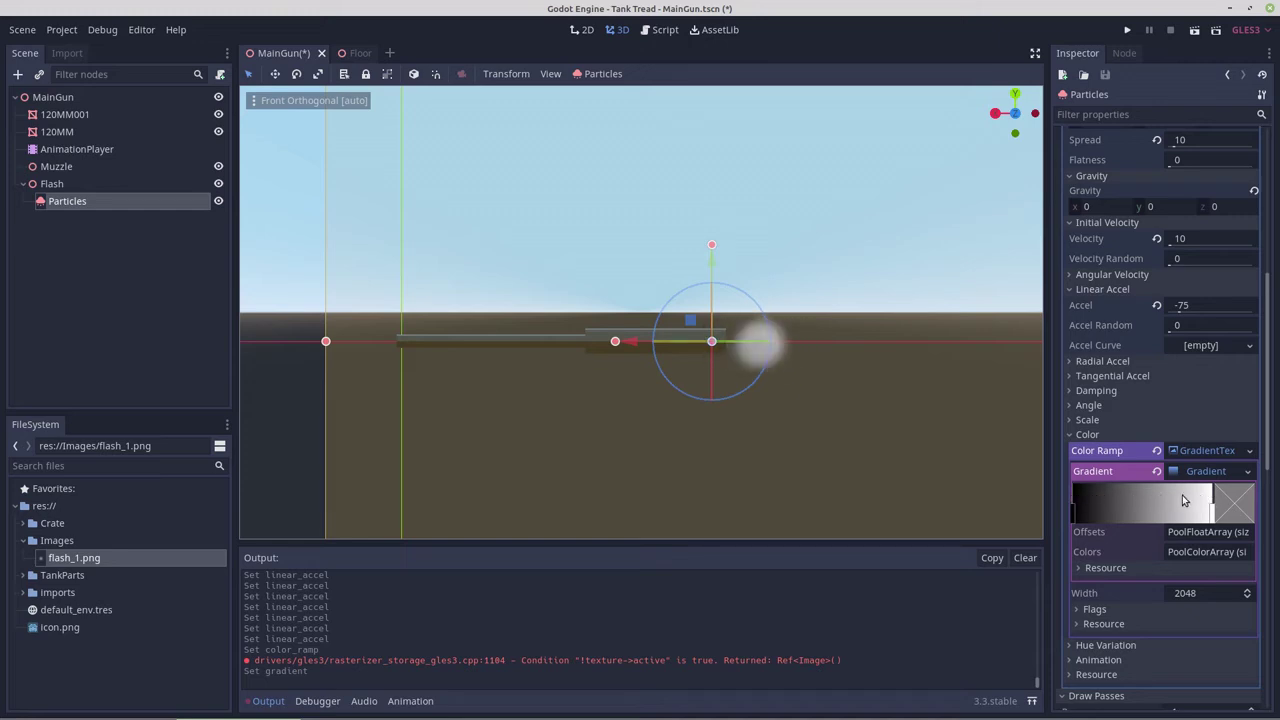
Color the gradient's starting stop yellow (debc01)
click(1073, 508)
click(1232, 511)
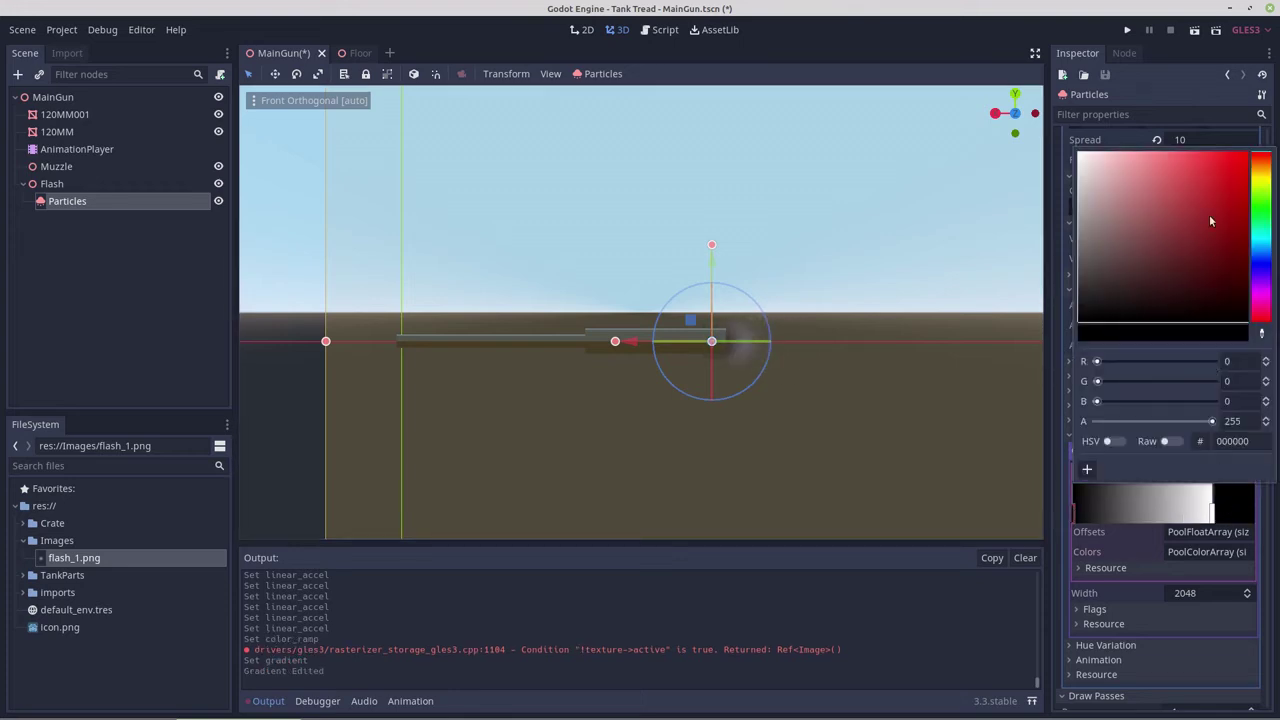
click(1270, 180)
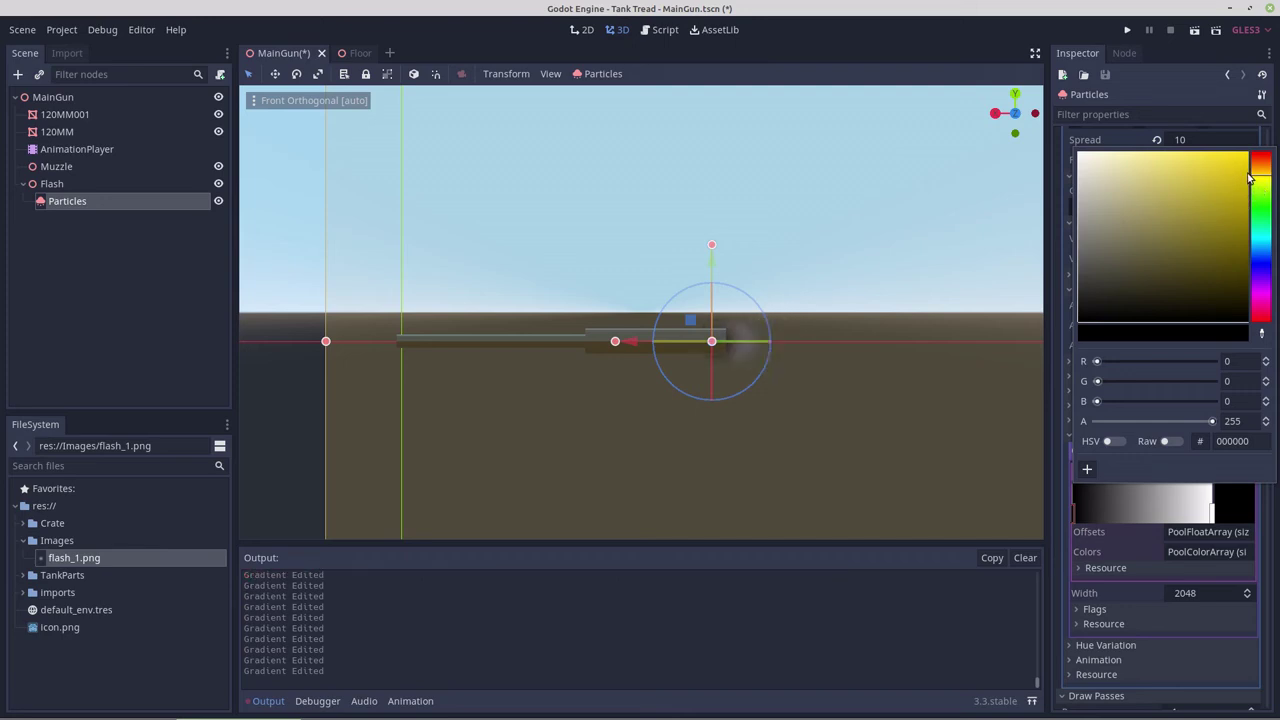
click(1248, 177)
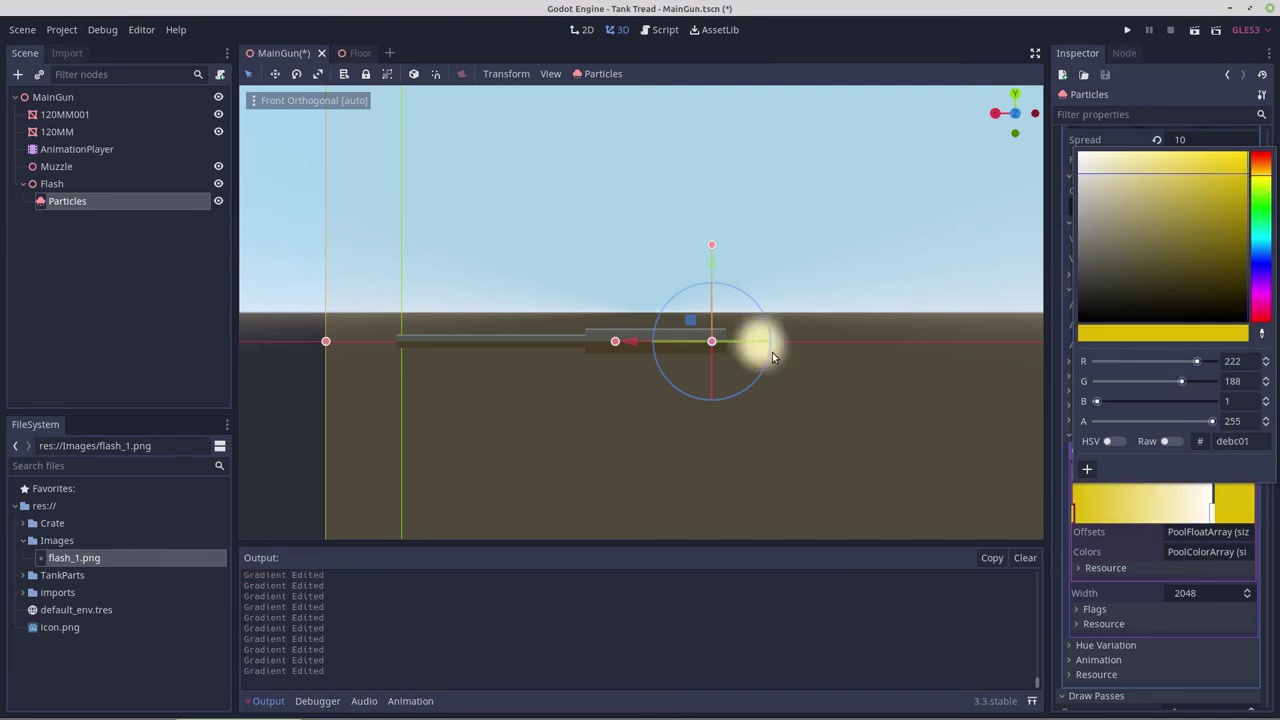
Color the gradient's end stop orange (f76606)
click(1213, 517)
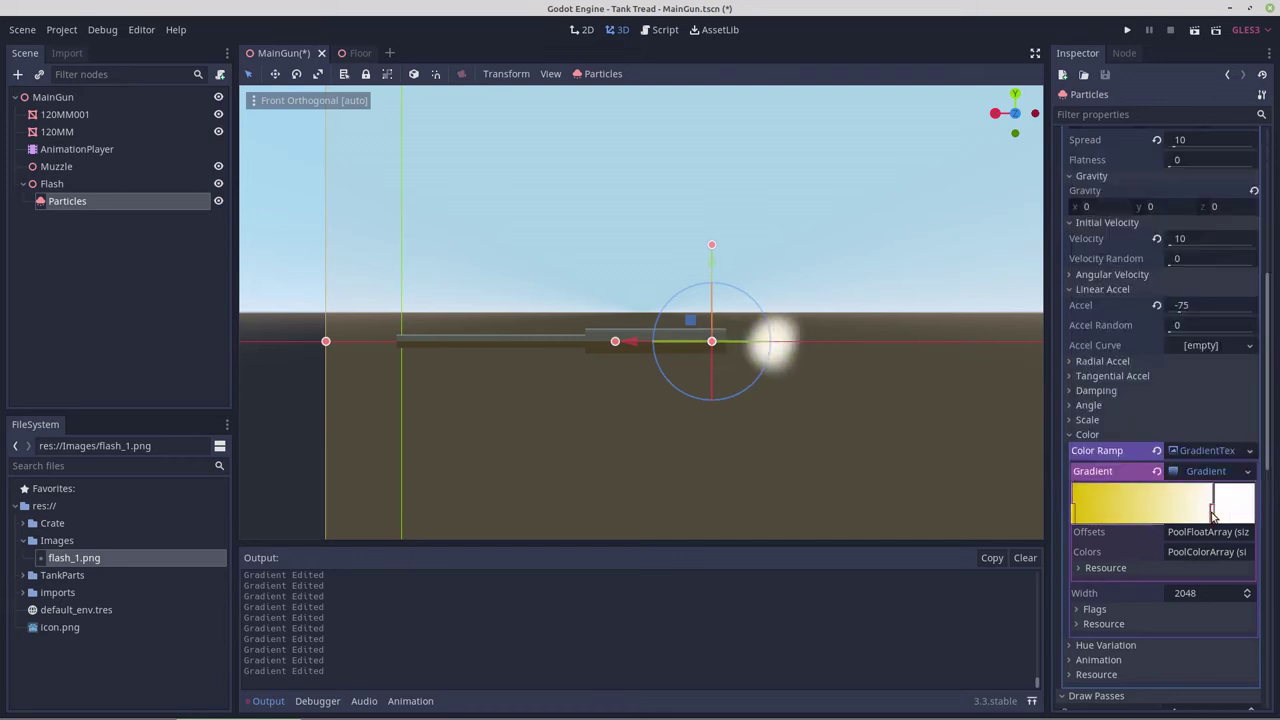
click(1248, 505)
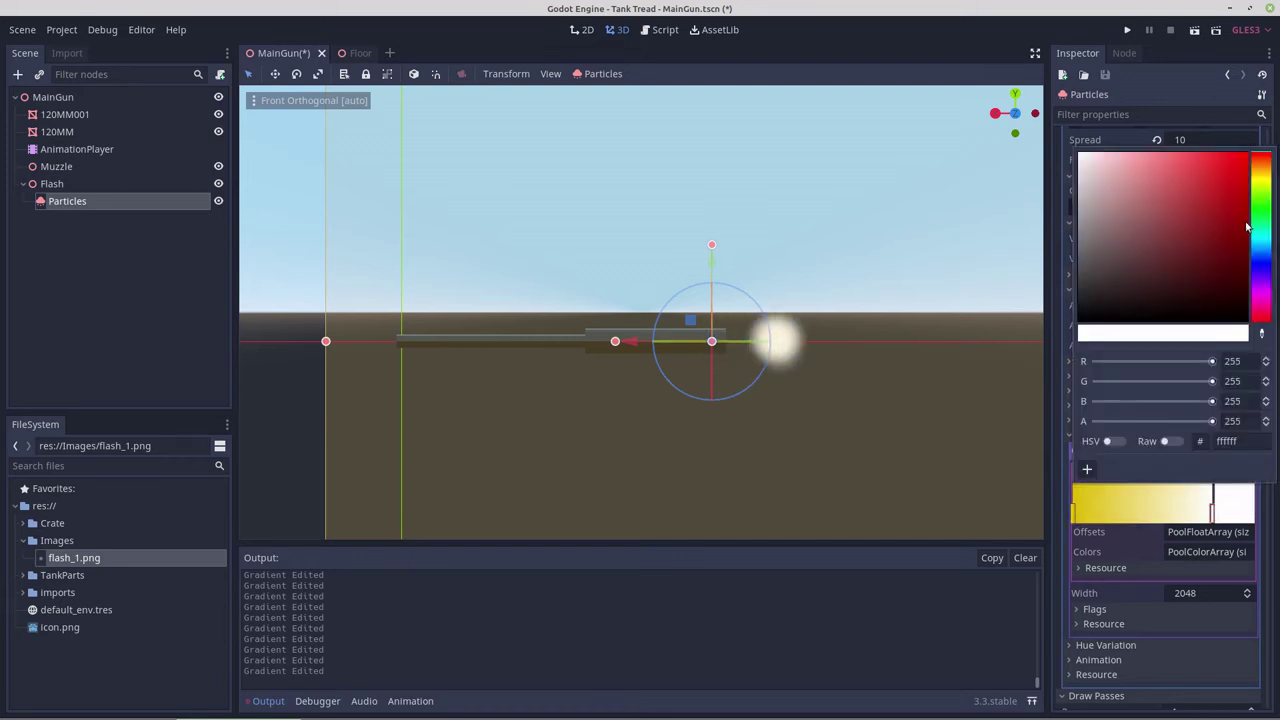
click(1270, 167)
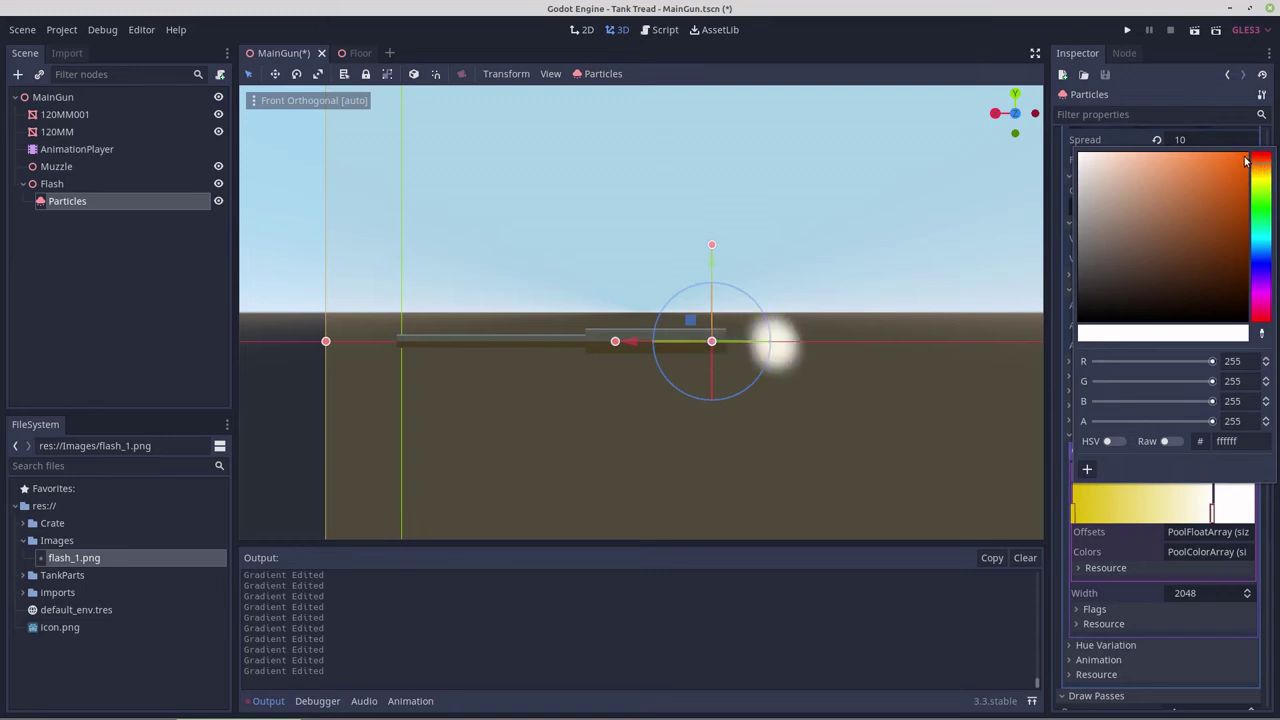
click(1246, 160)
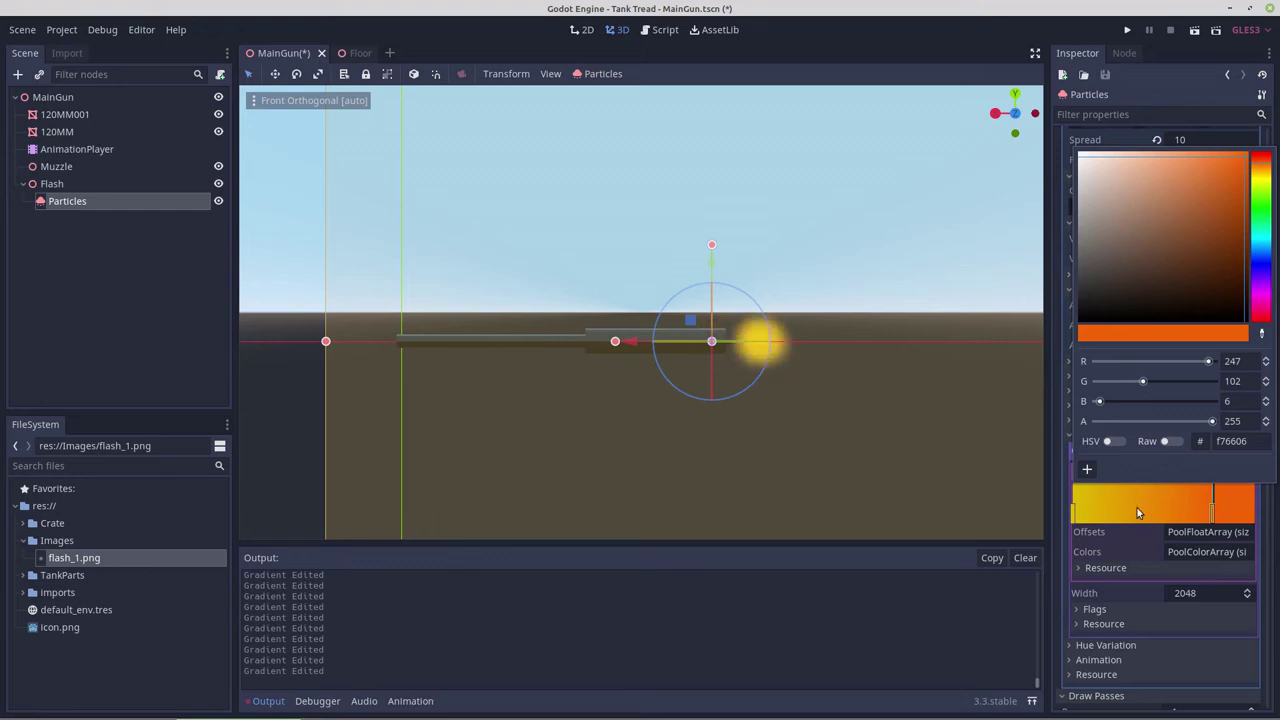
Set the alpha of both the yellow starting stop and the orange end stop of the gradient to 0
click(1073, 519)
click(1239, 517)
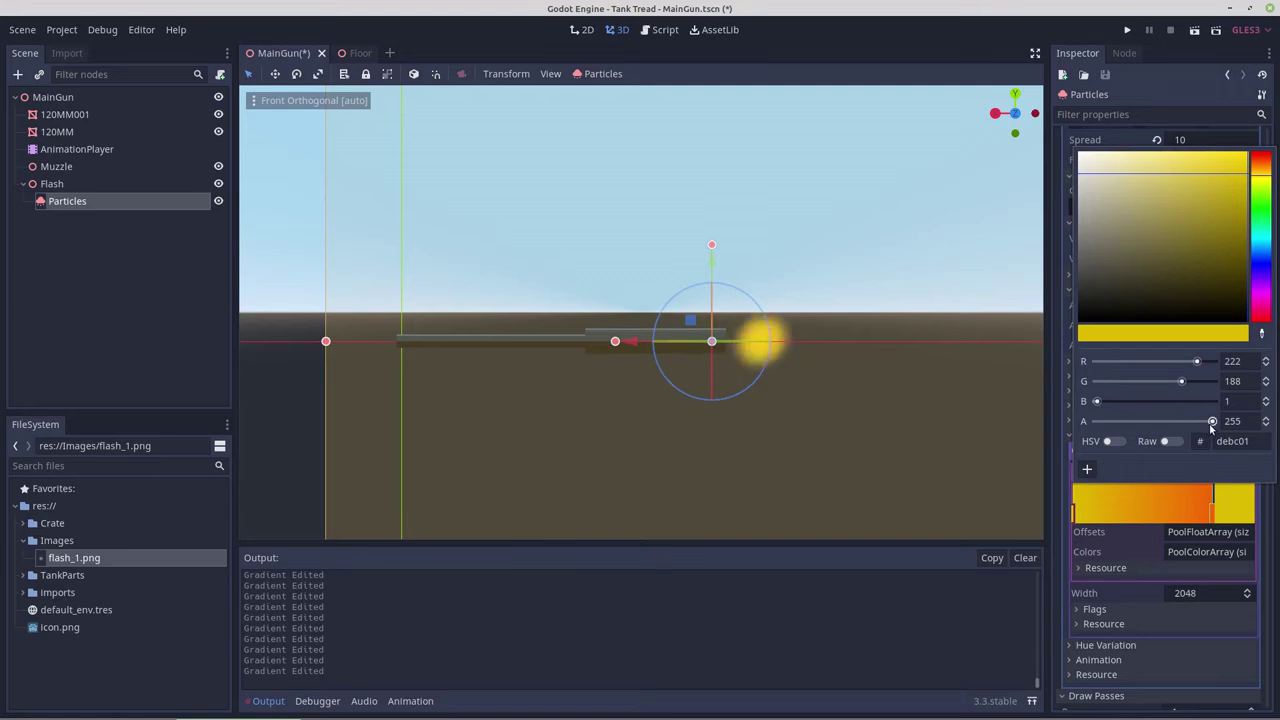
drag(1212, 421, 1078, 426)
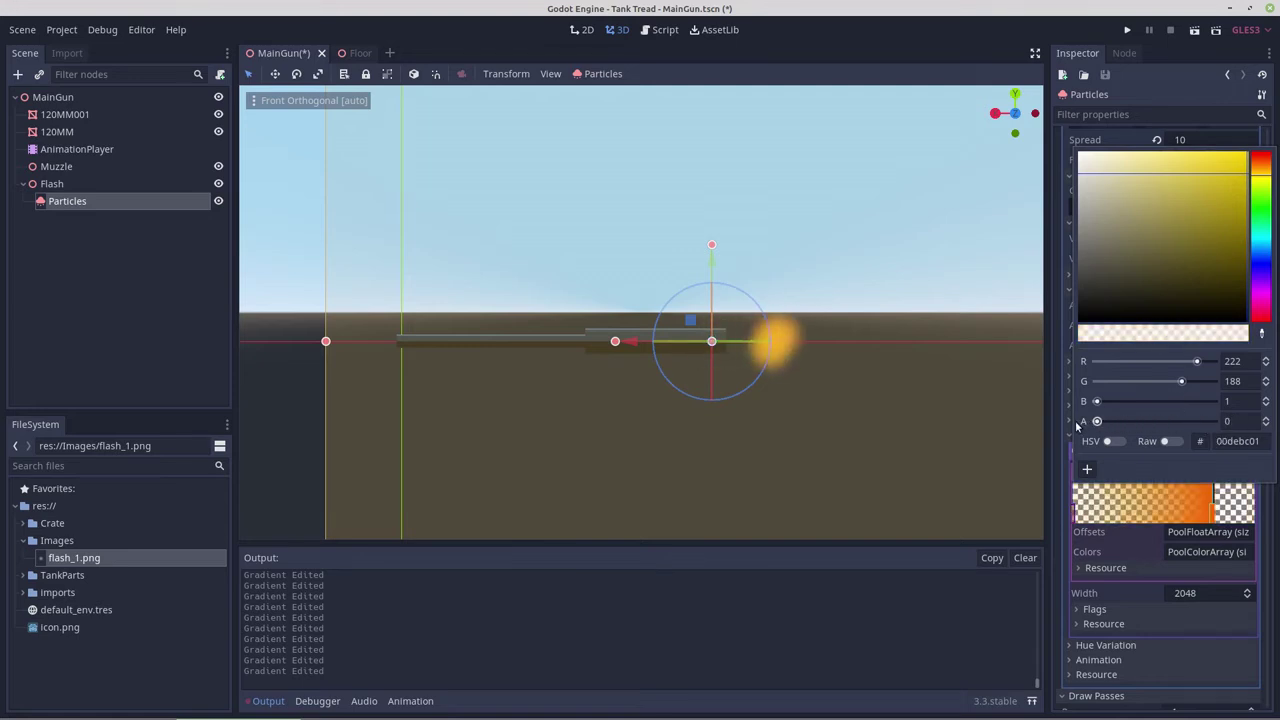
click(1215, 515)
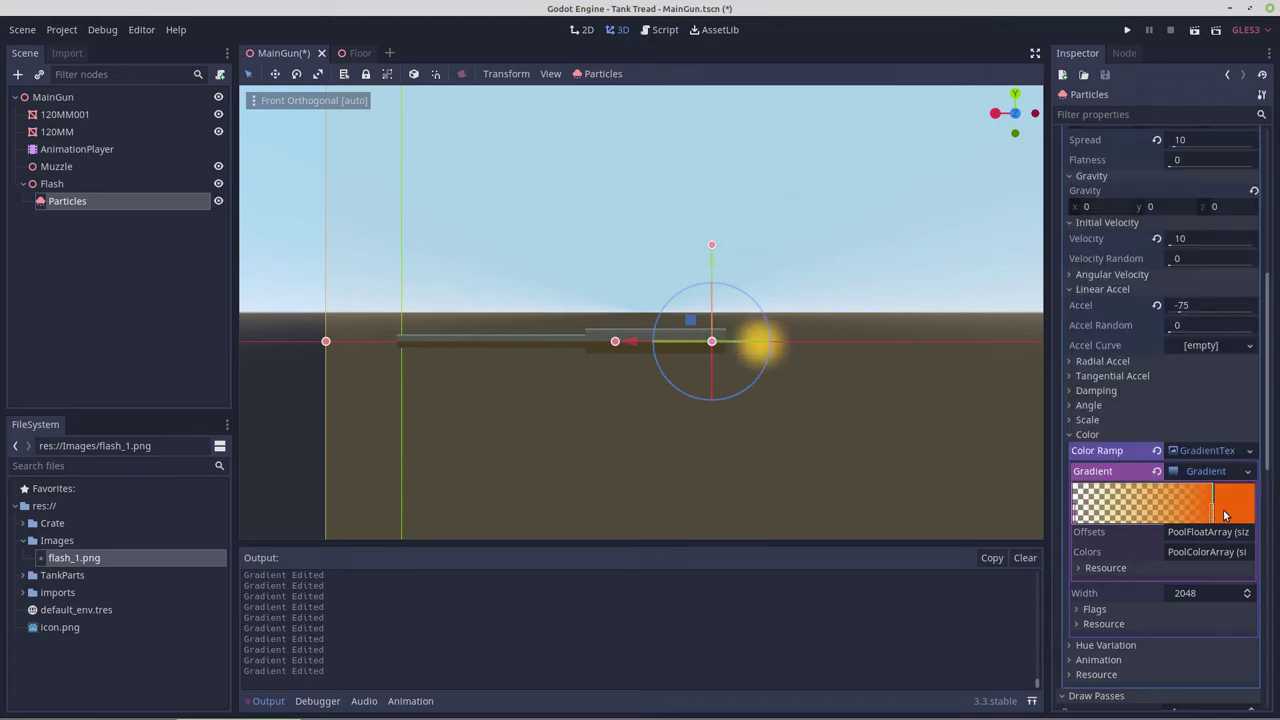
click(1240, 500)
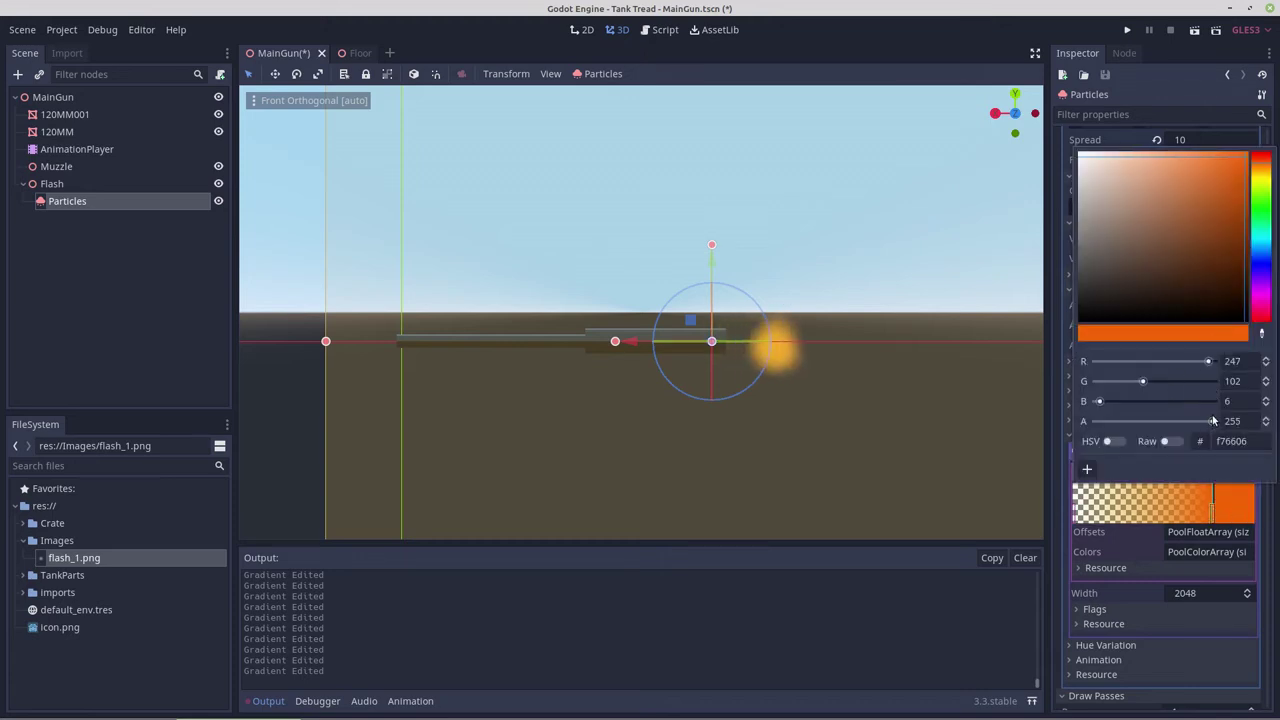
drag(1212, 421, 1091, 428)
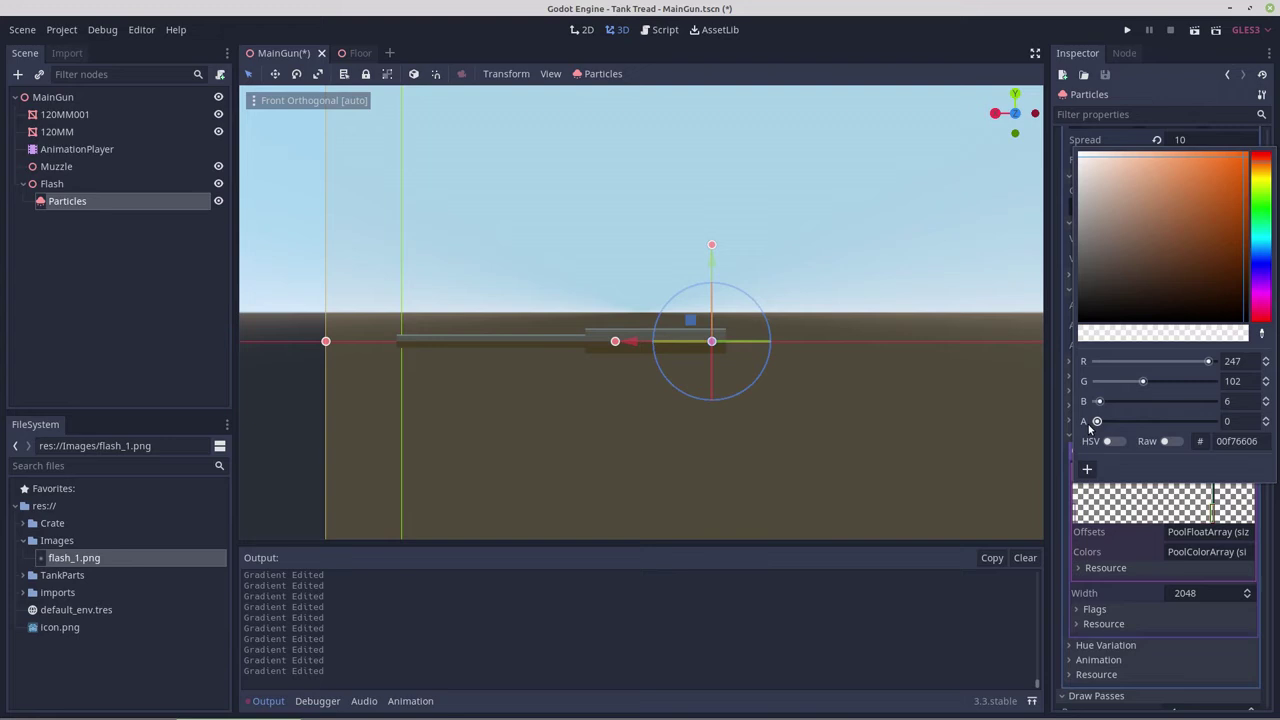
Add a gradient stop just after the start and raise its alpha to about 234
click(1080, 518)
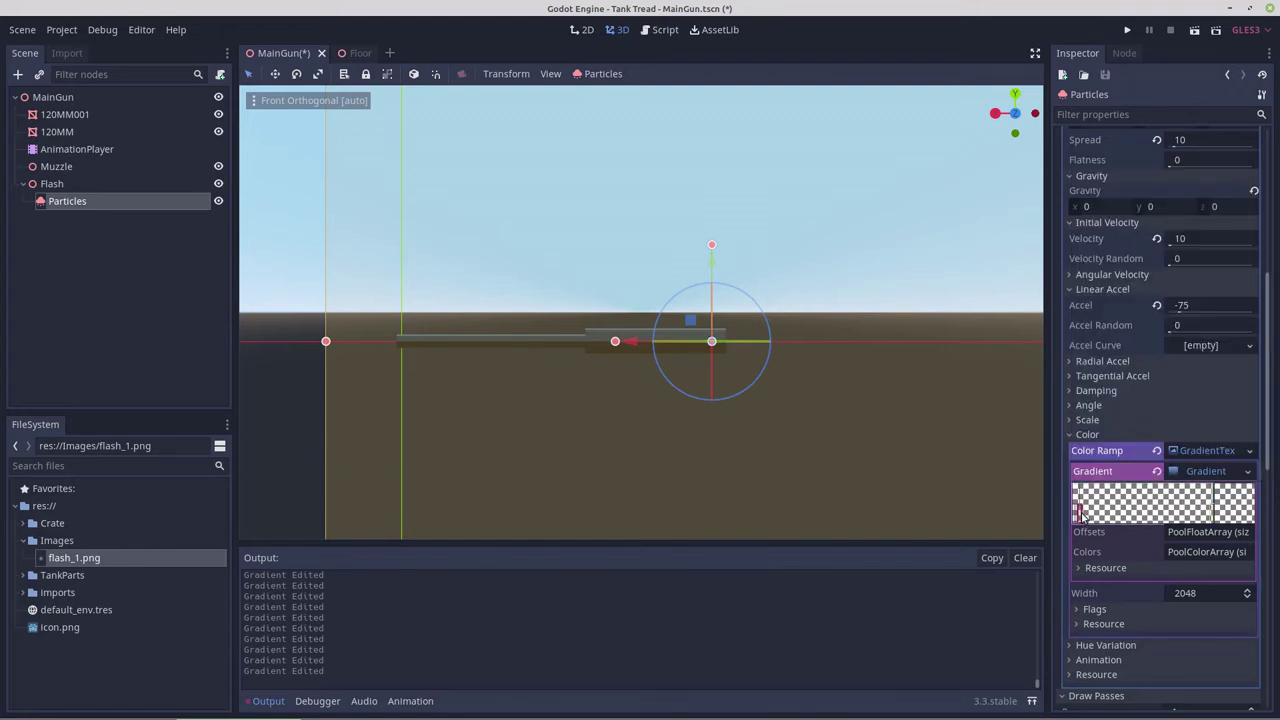
click(1245, 511)
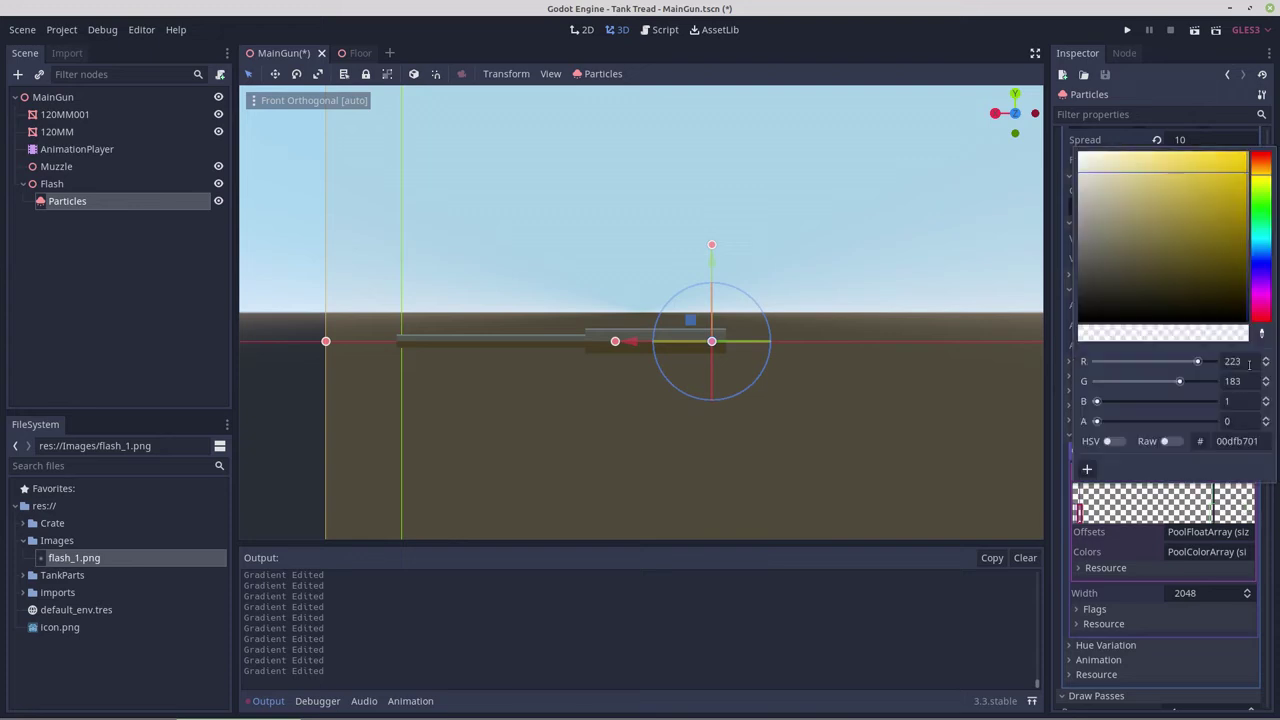
drag(1097, 423, 1208, 423)
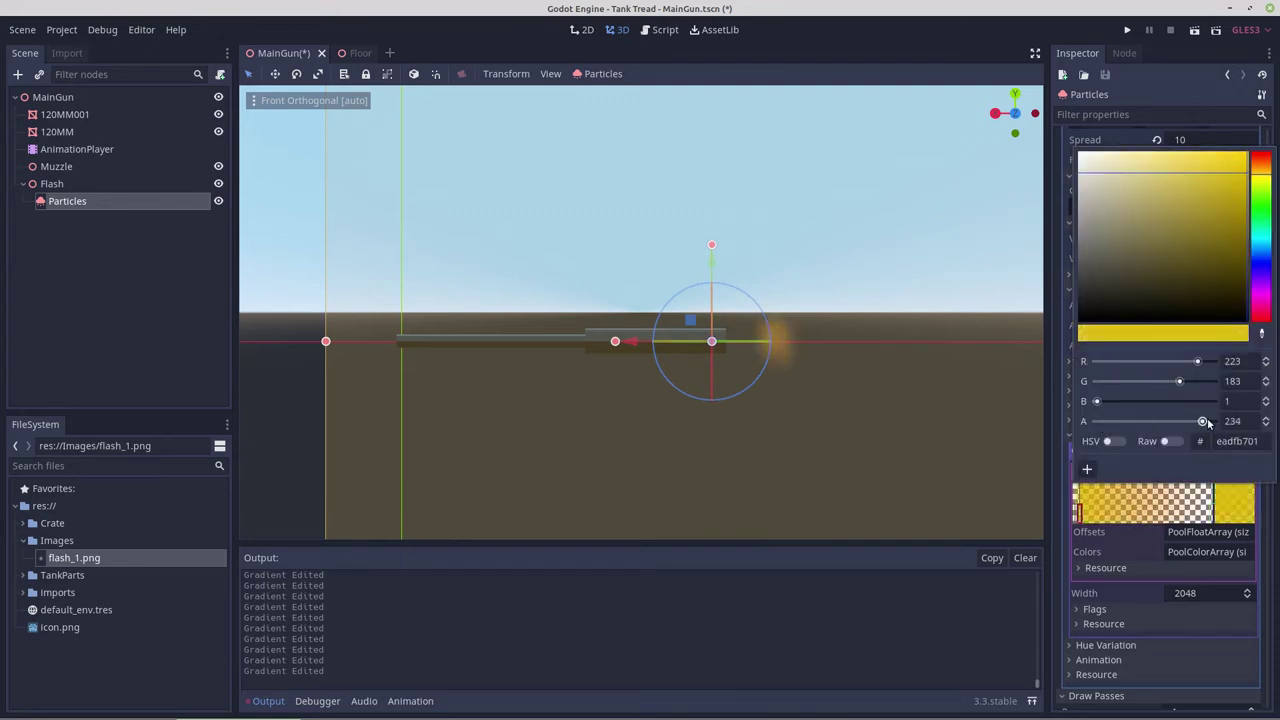
Add an orange gradient stop just before the end, raise its alpha to 255 and shift it slightly earlier
click(1210, 517)
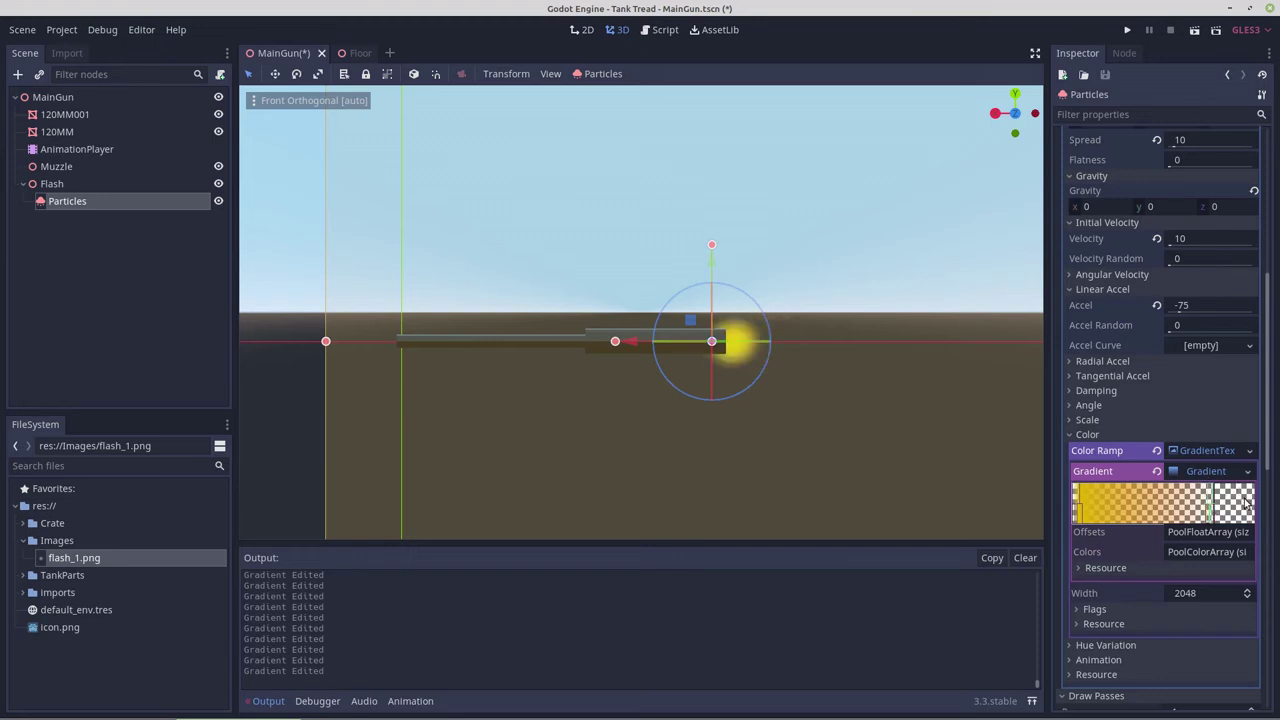
click(1233, 502)
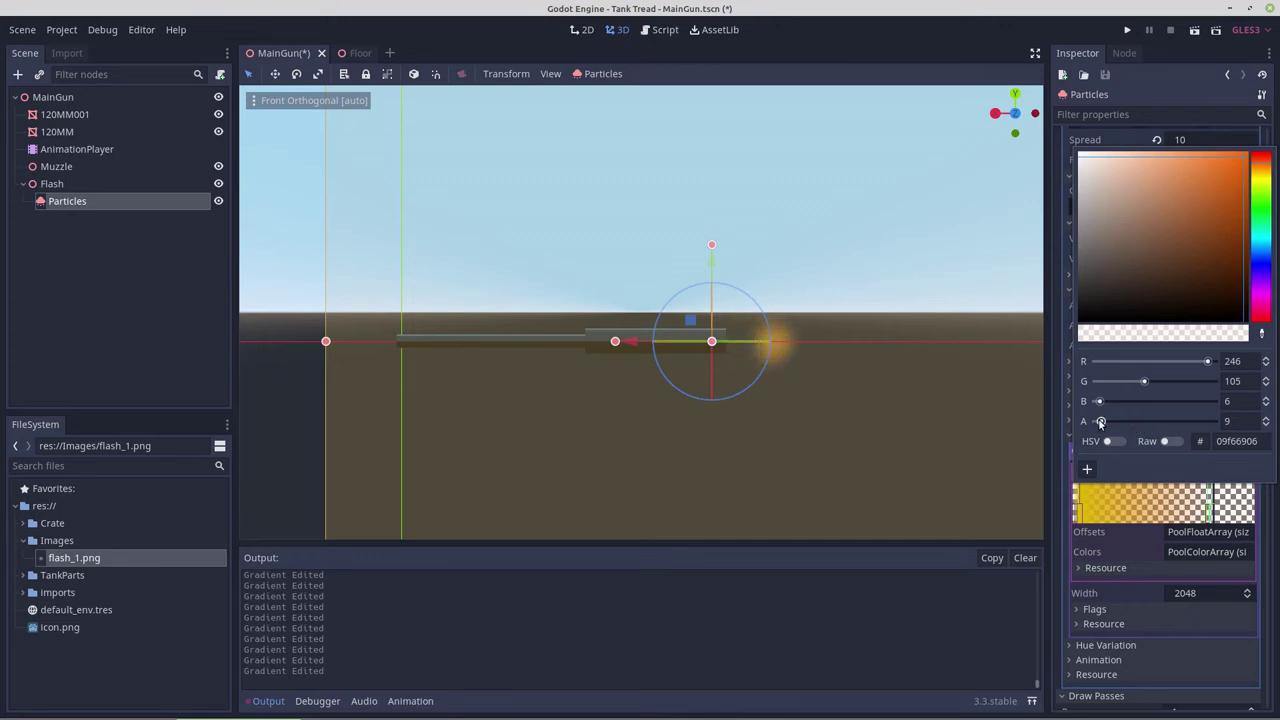
drag(1101, 421, 1212, 421)
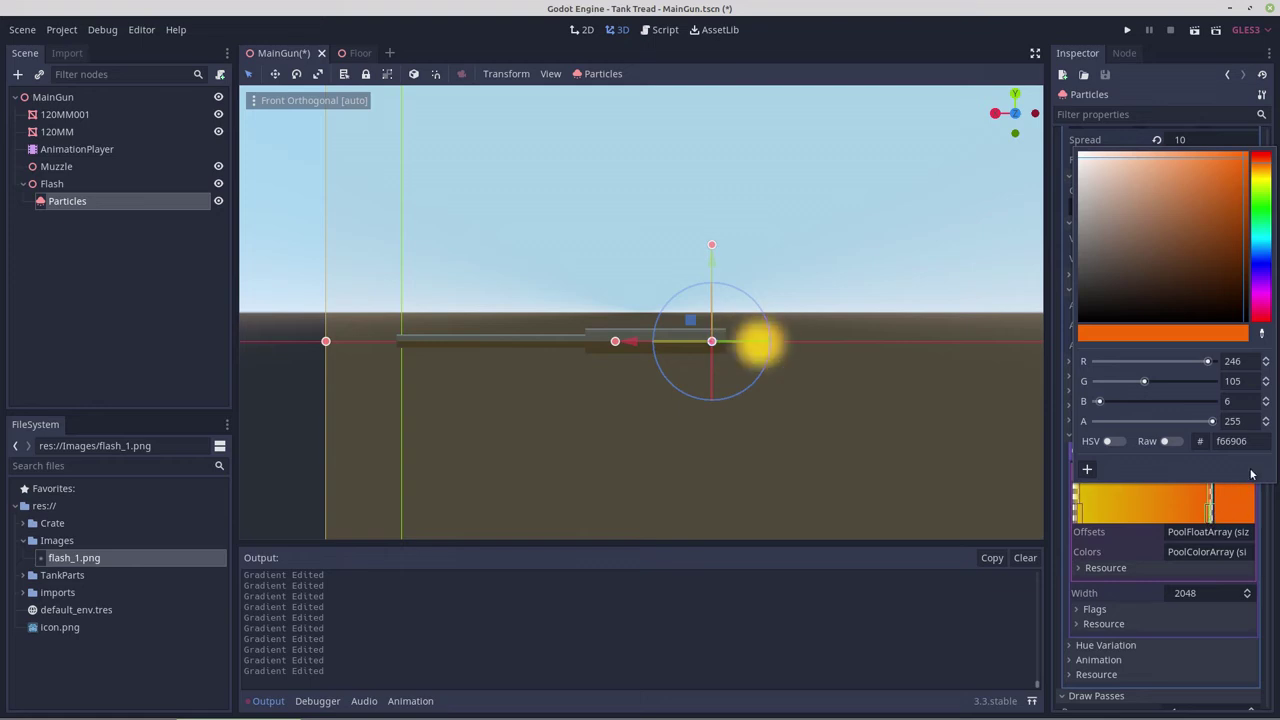
click(1259, 569)
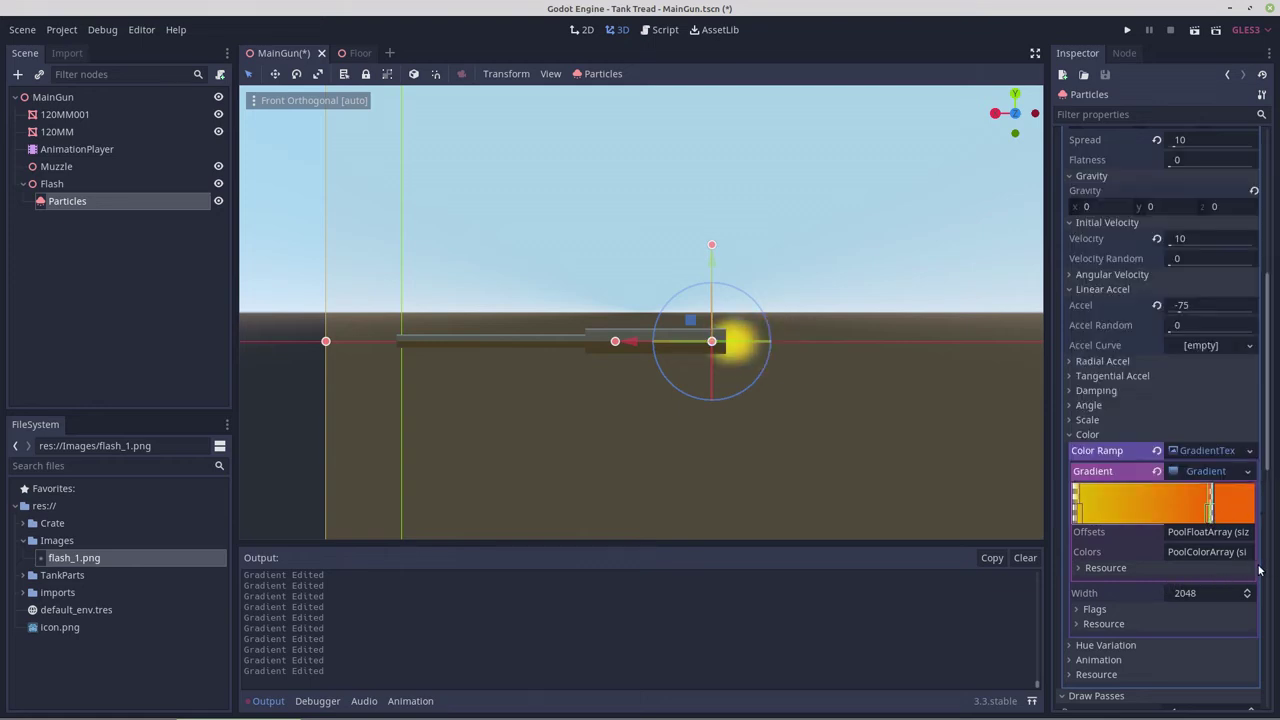
click(1081, 511)
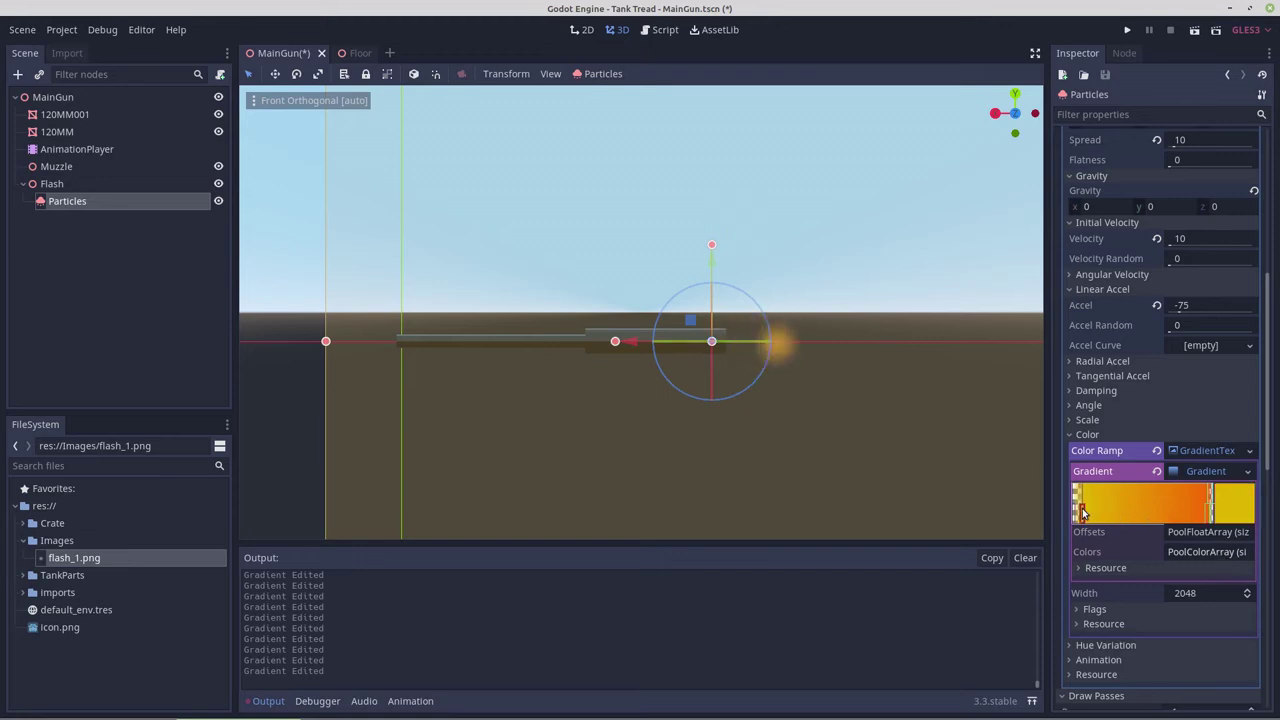
click(1206, 512)
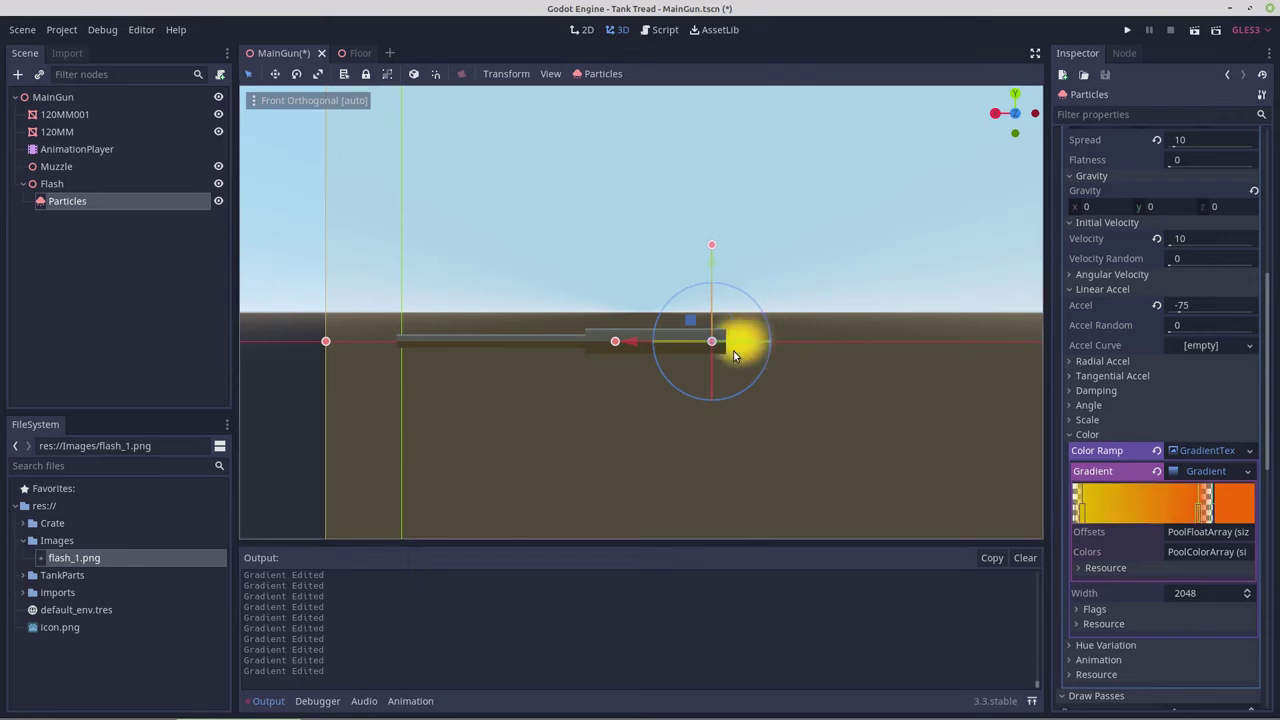
Try an extra orange stop at several positions in the first half of the gradient and remove it
scroll(734, 356, up, 8)
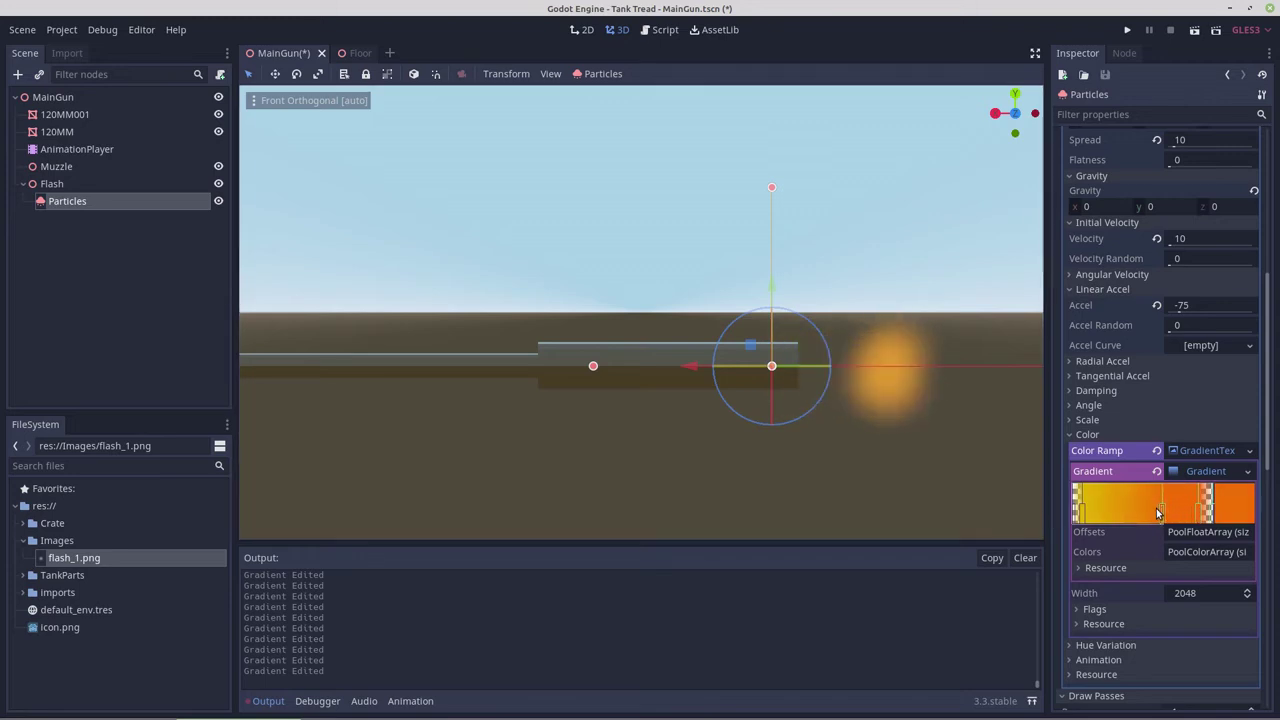
drag(1157, 513, 1103, 515)
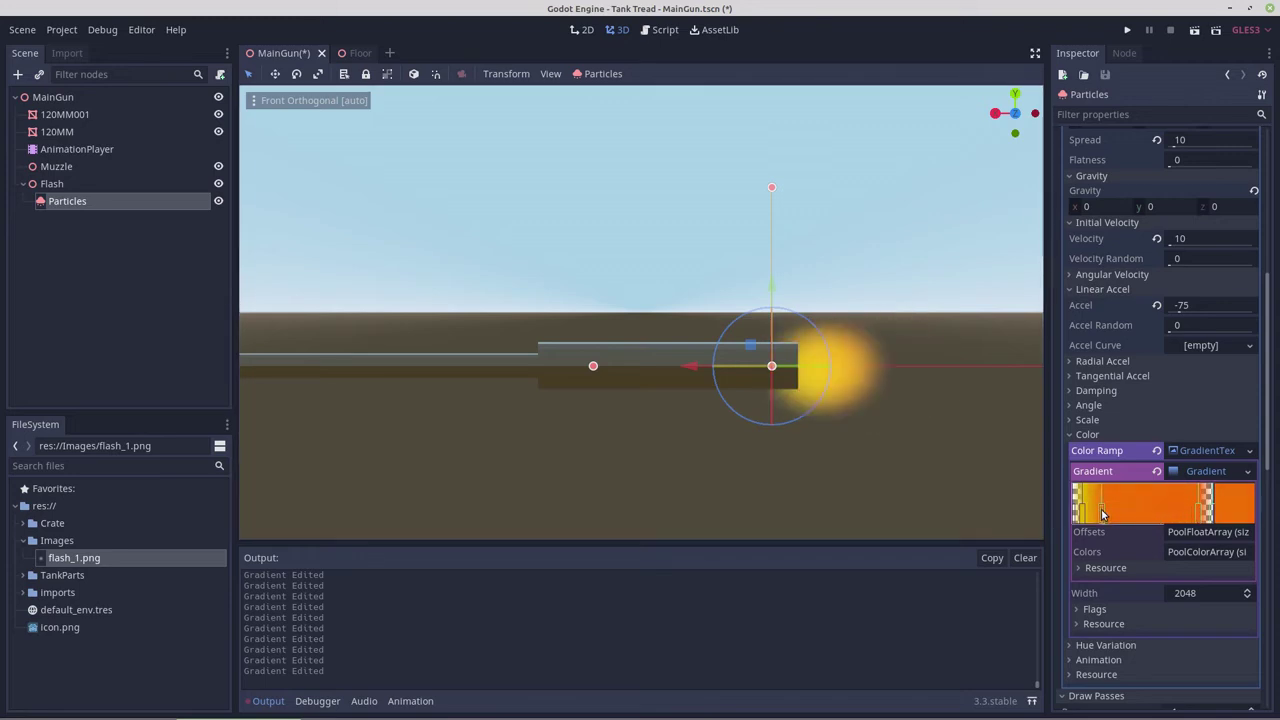
drag(1103, 515, 1137, 515)
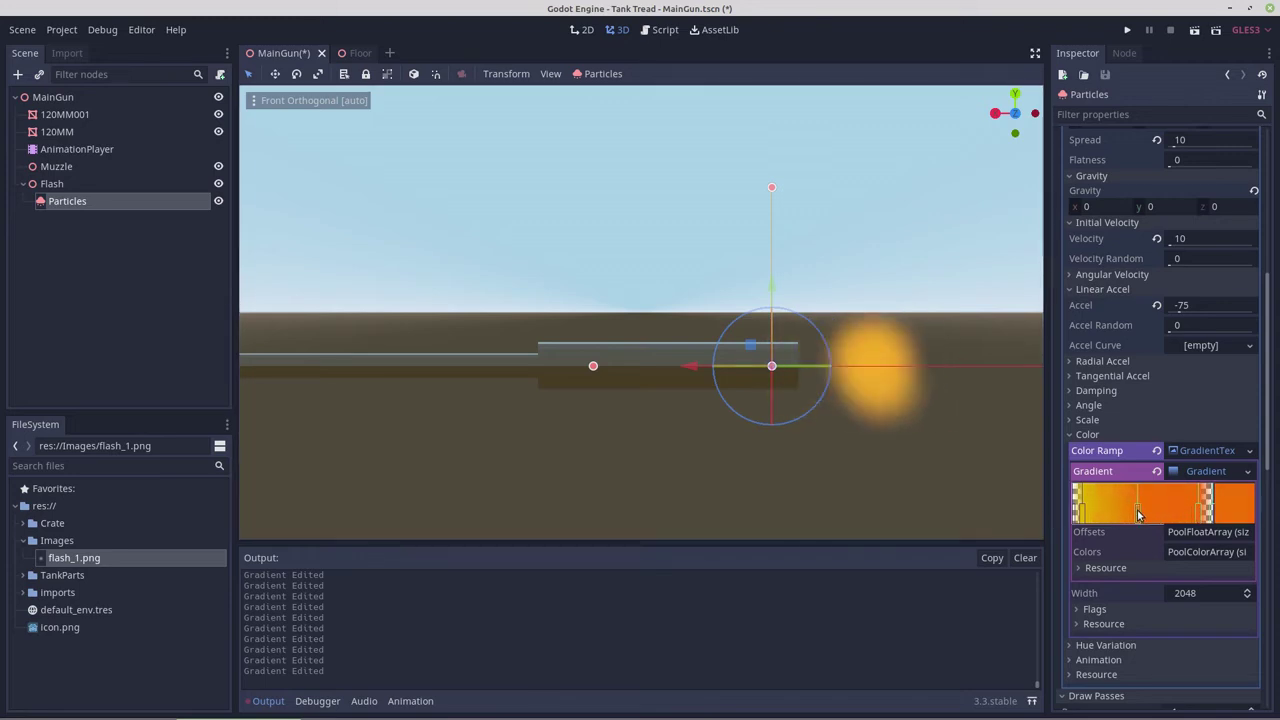
right_click(1138, 513)
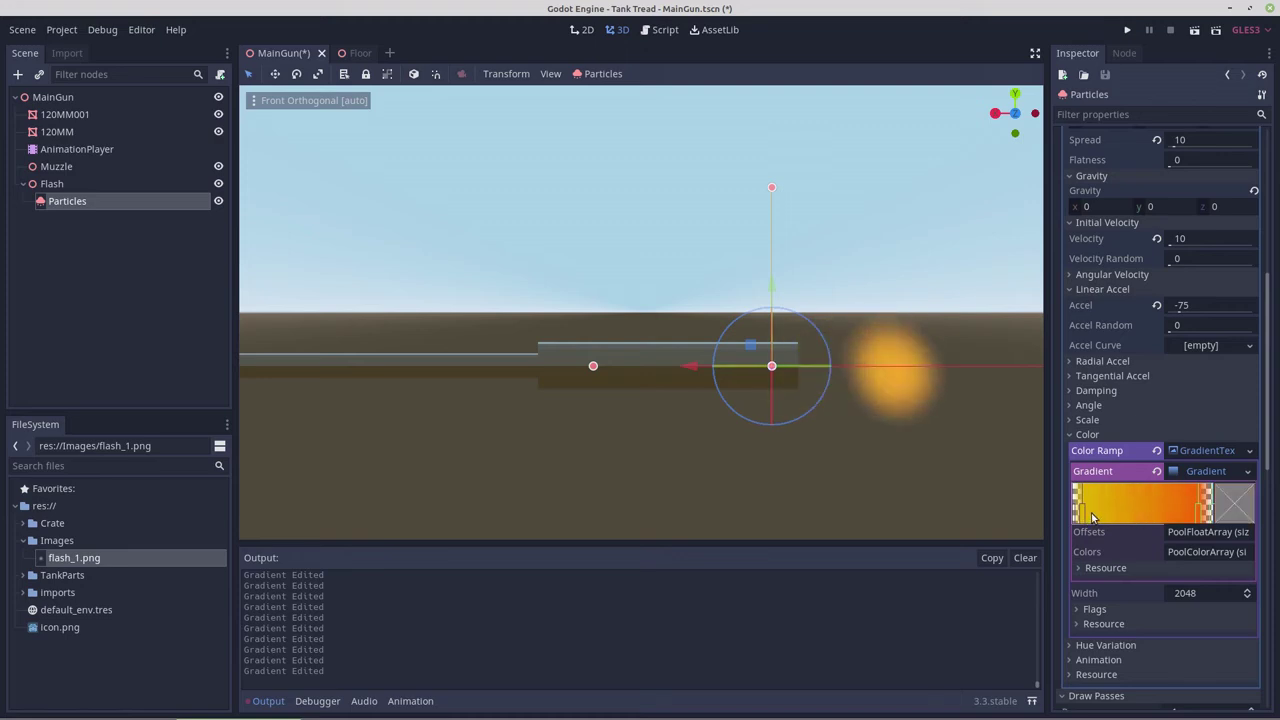
Add a yellow gradient stop just before the middle and an orange stop between it and the opening yellow stop
click(1091, 513)
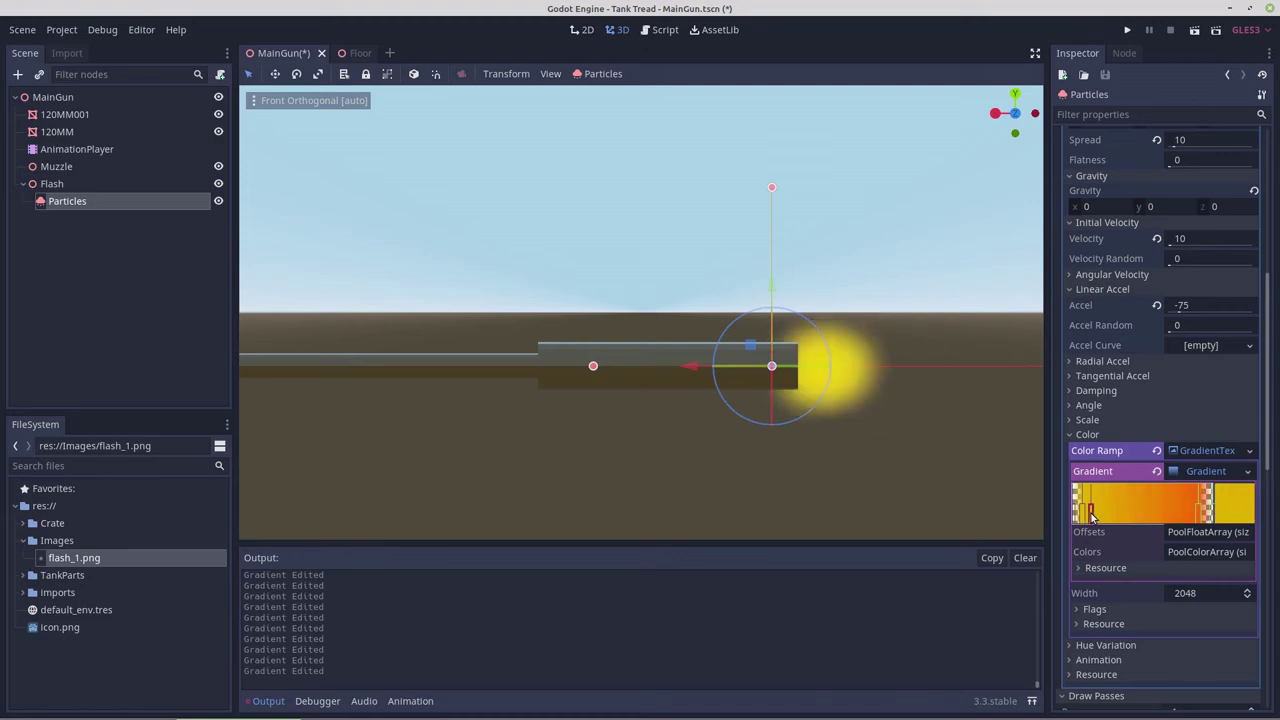
drag(1091, 515, 1190, 515)
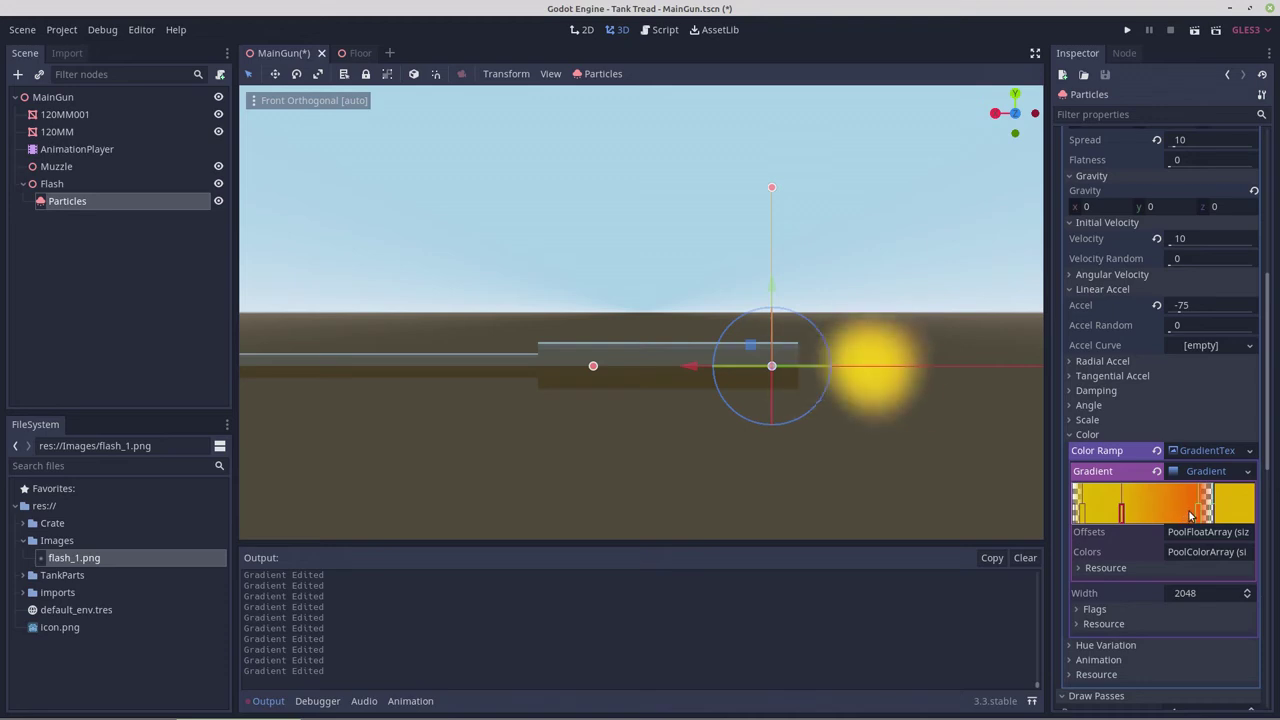
drag(1190, 515, 1106, 513)
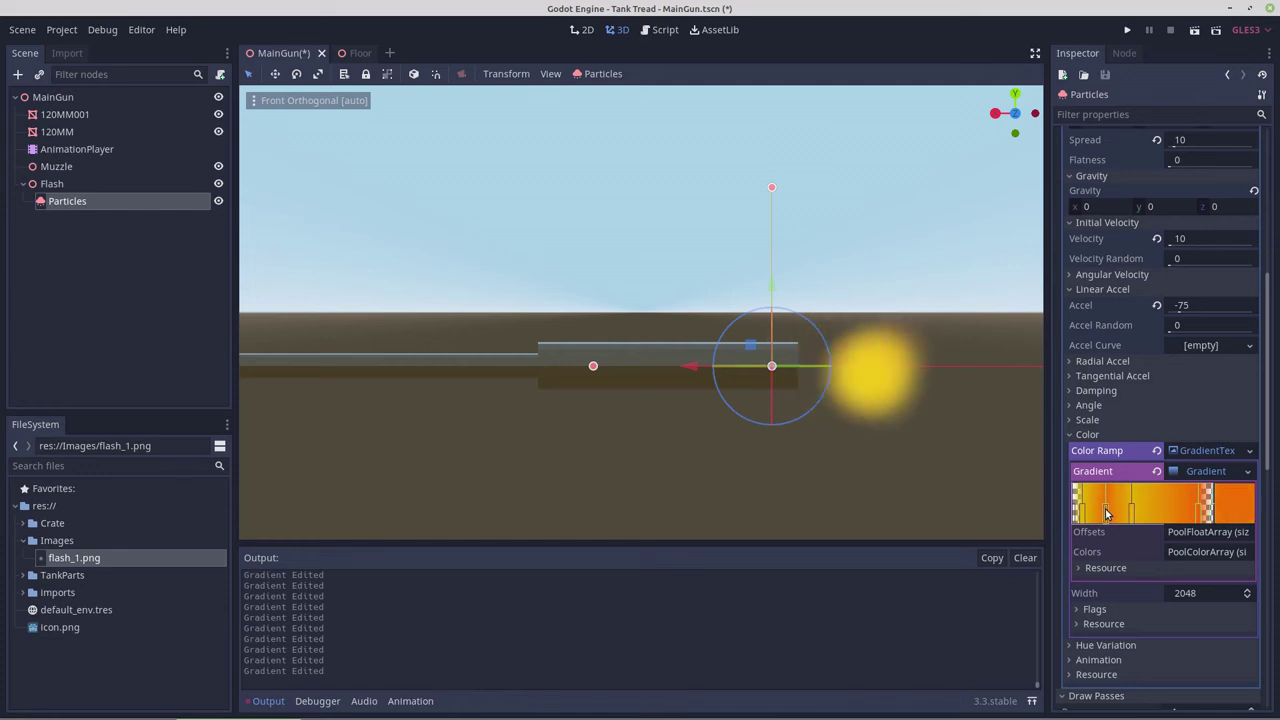
Try an initial velocity of 60 for the particles
scroll(898, 421, down, 3)
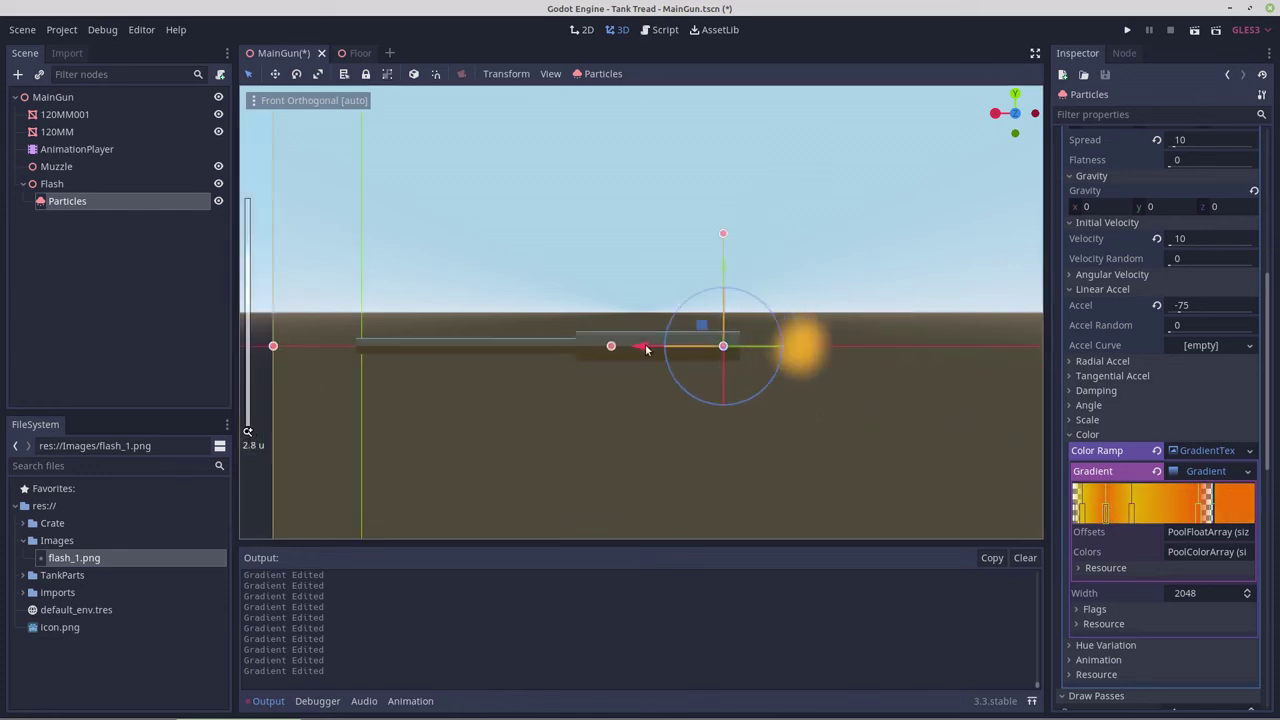
click(1189, 240)
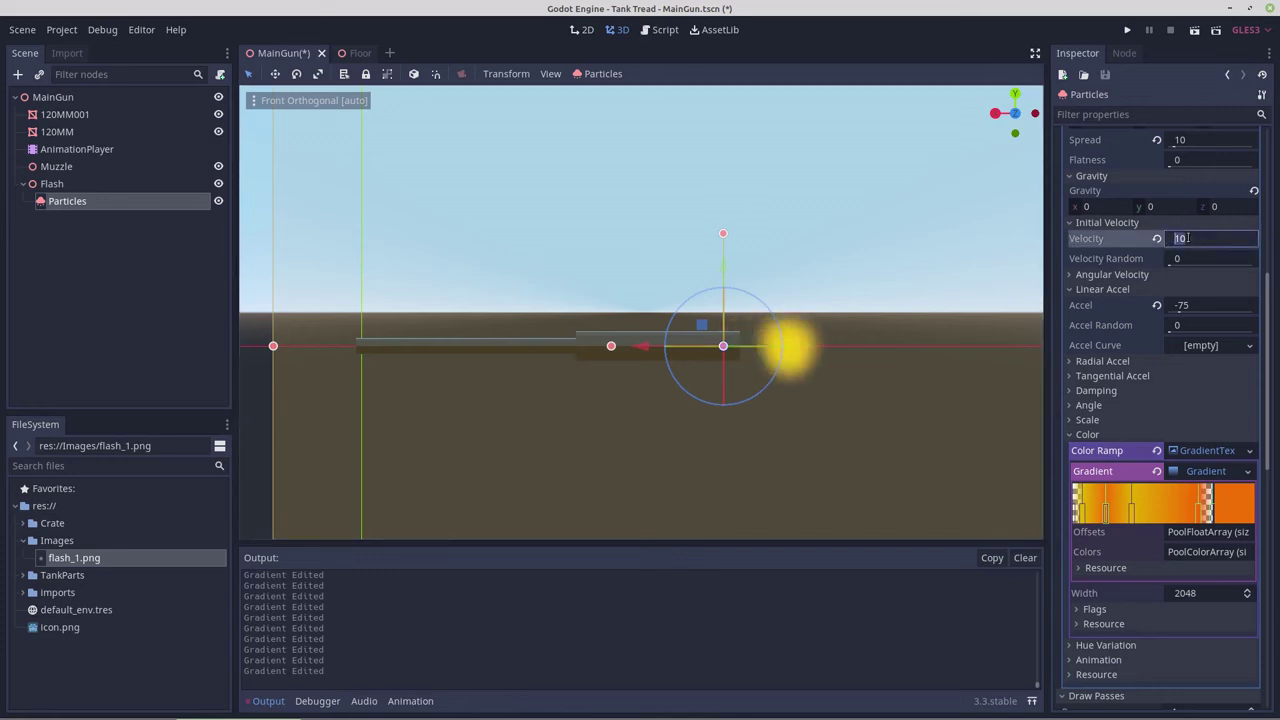
text(1)
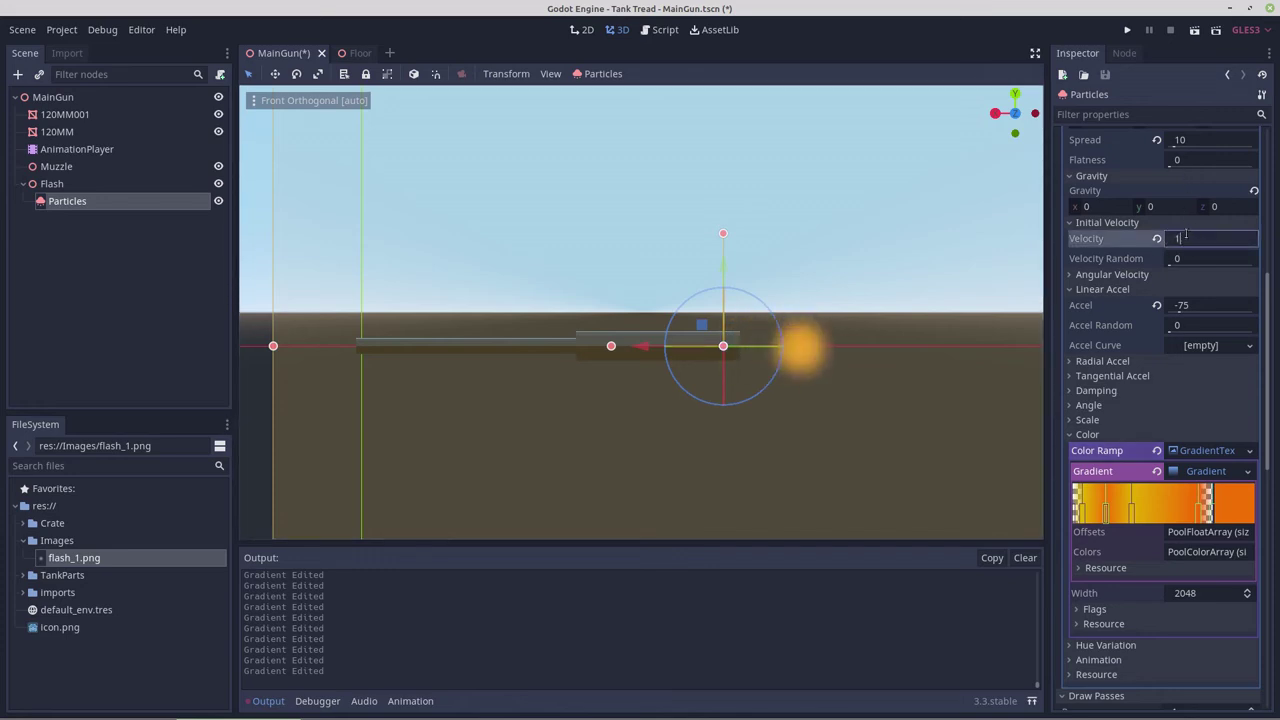
drag(1185, 237, 1165, 237)
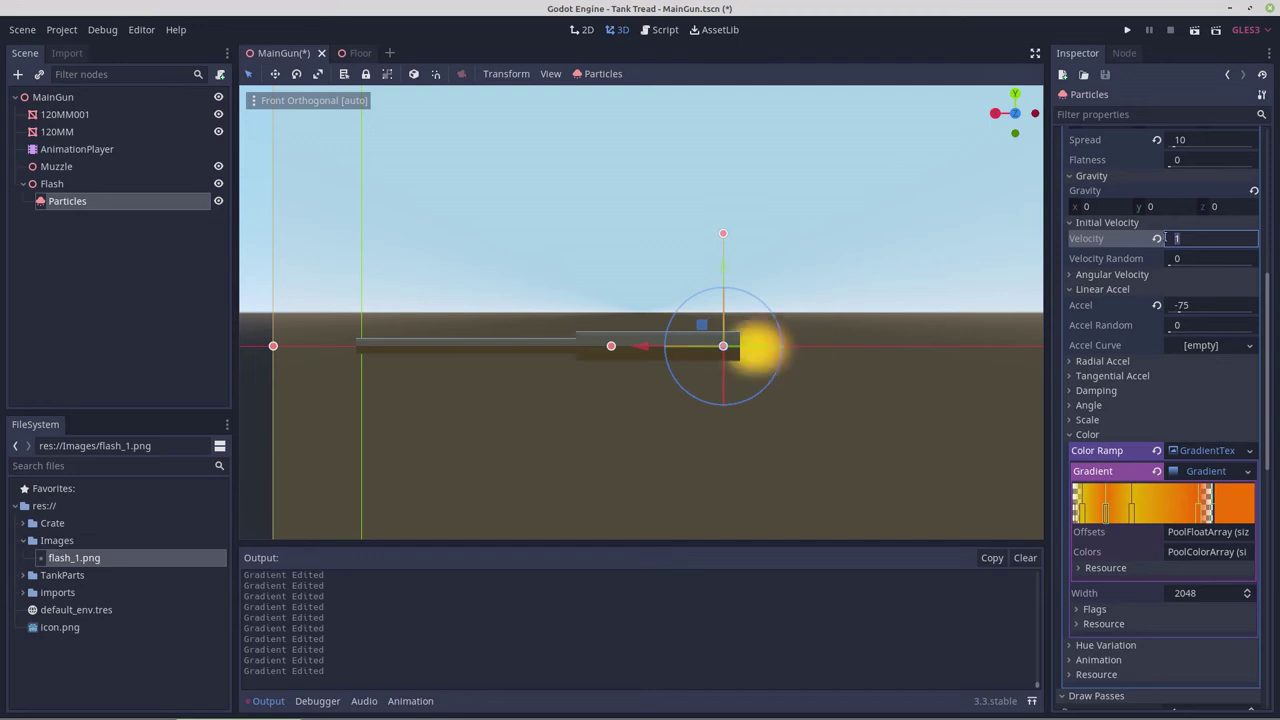
text(60)
key(Return)
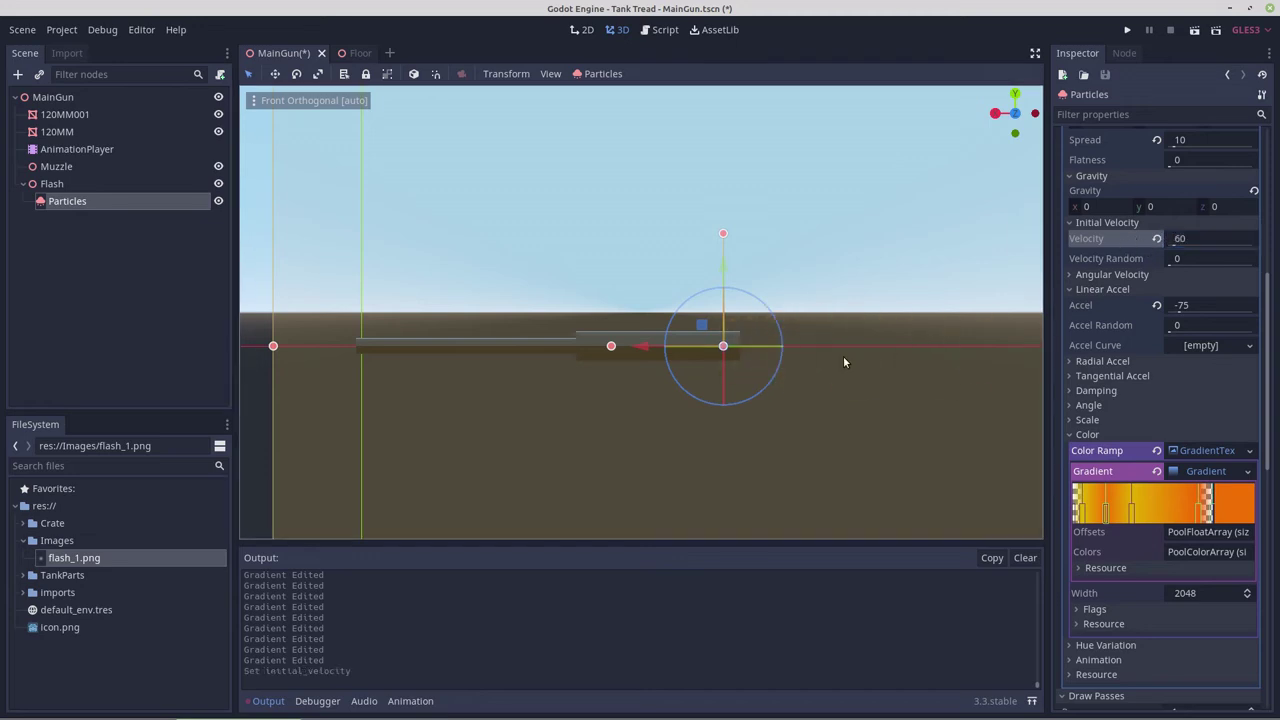
scroll(843, 356, down, 7)
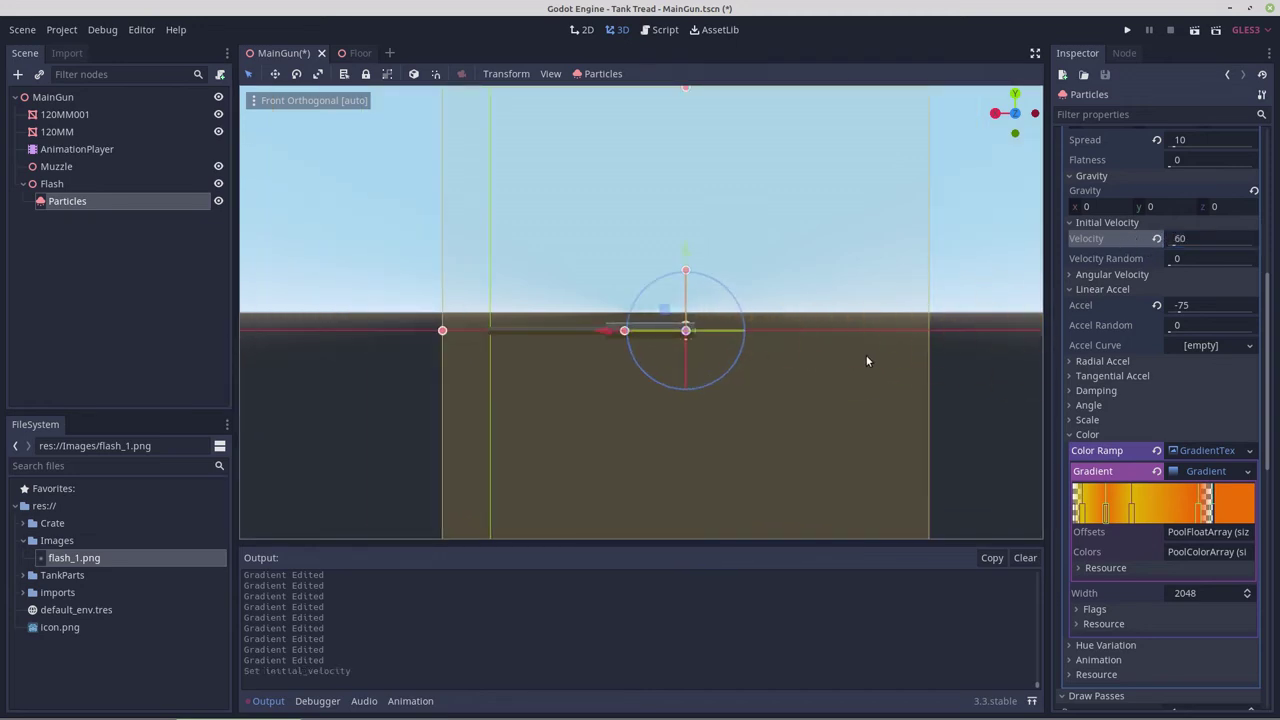
scroll(866, 355, down, 4)
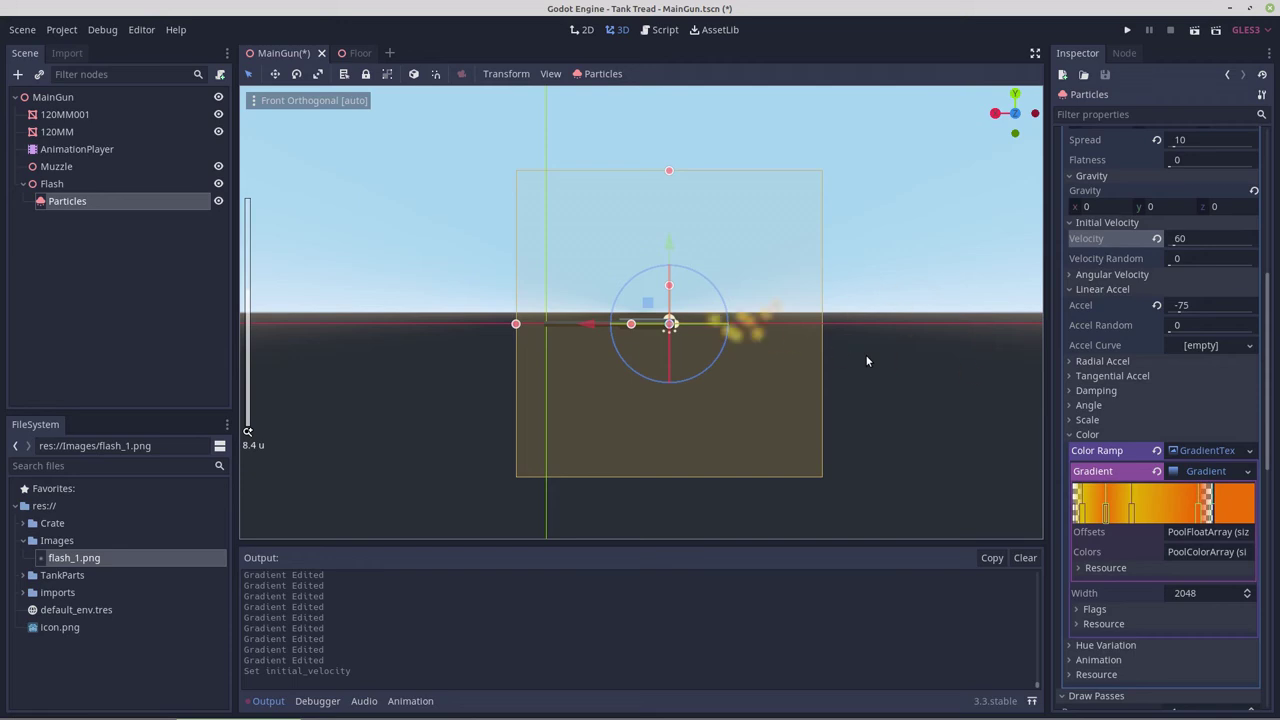
Set the initial velocity to 40 and move the particle emitter about 0.34 units along X, back into the barrel
click(1188, 238)
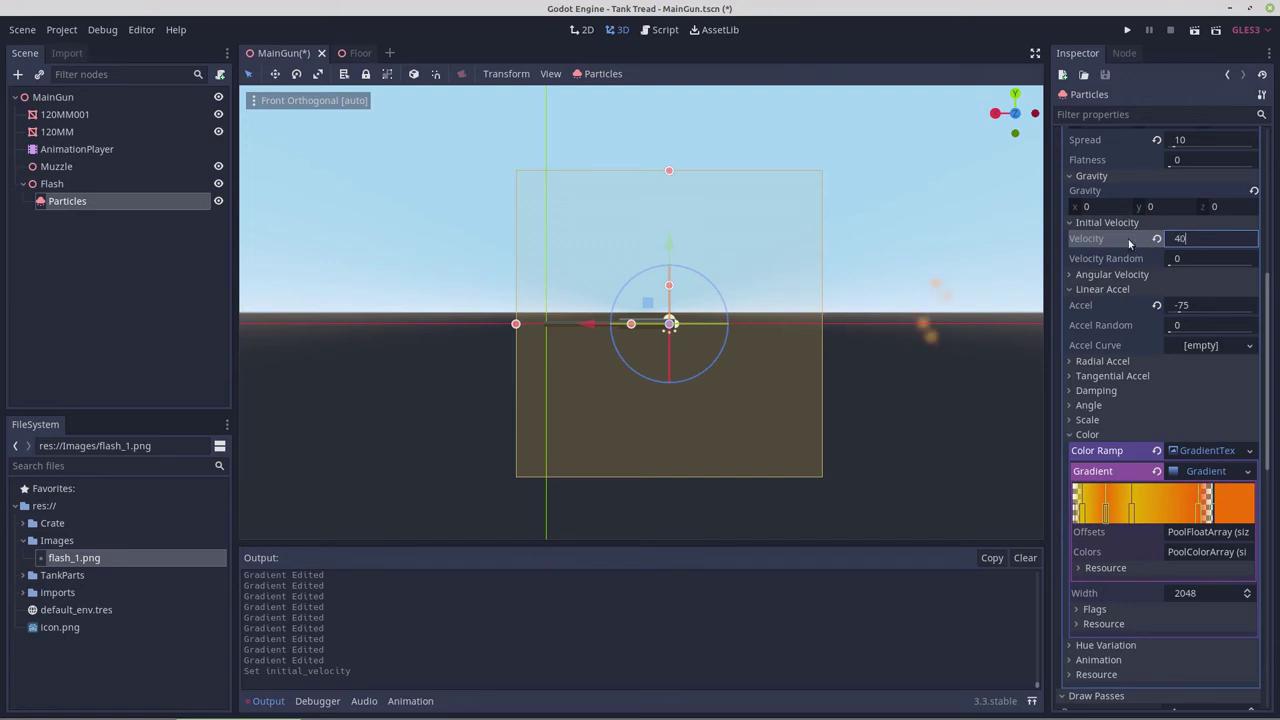
text(40)
key(Return)
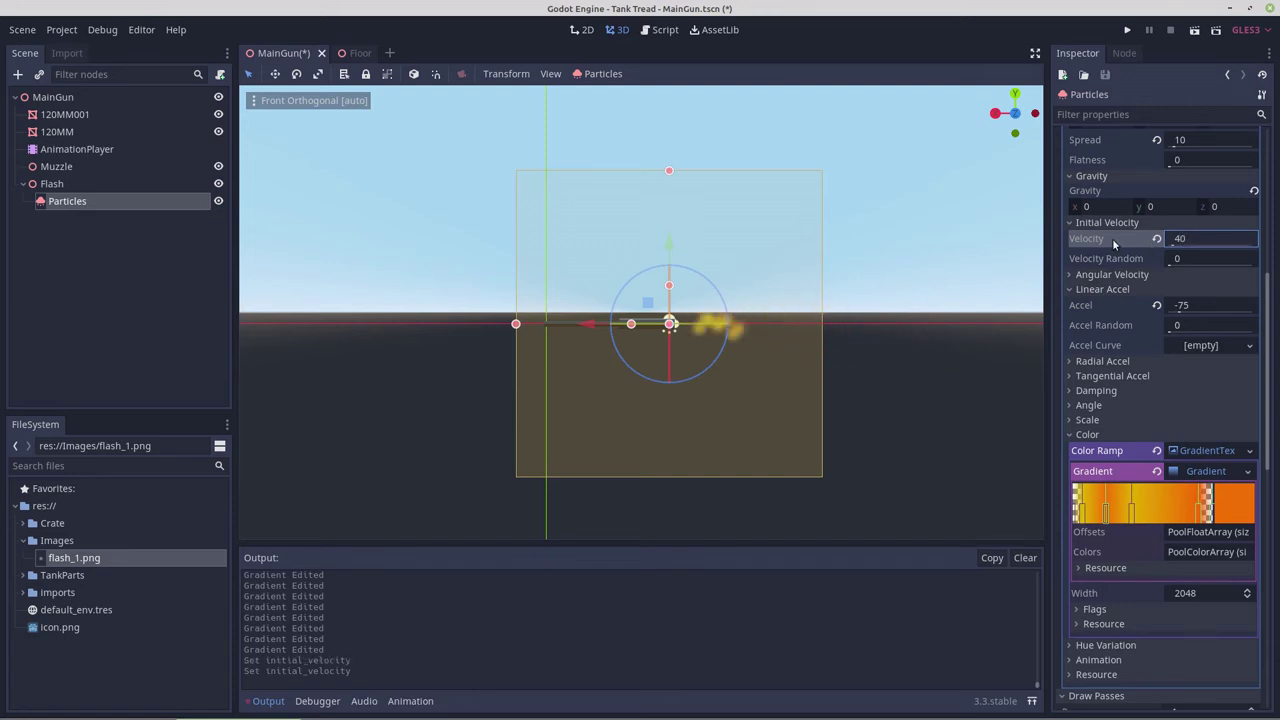
scroll(805, 330, up, 4)
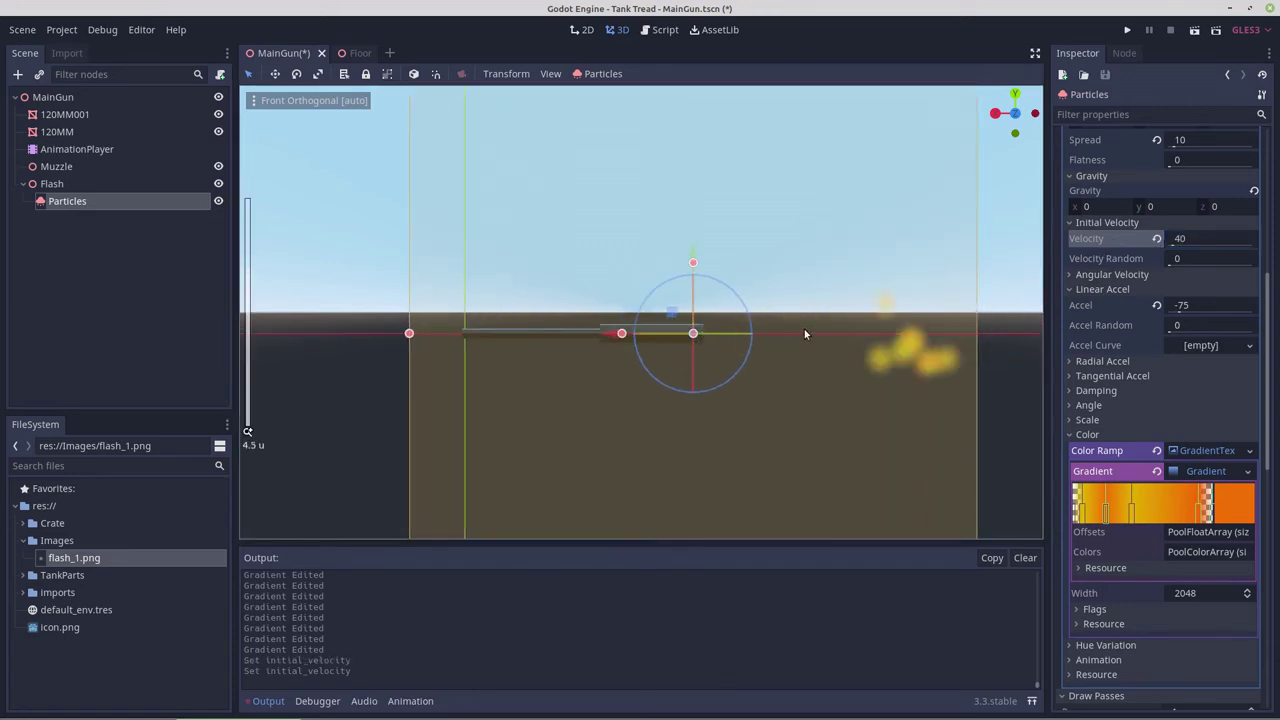
drag(609, 335, 585, 338)
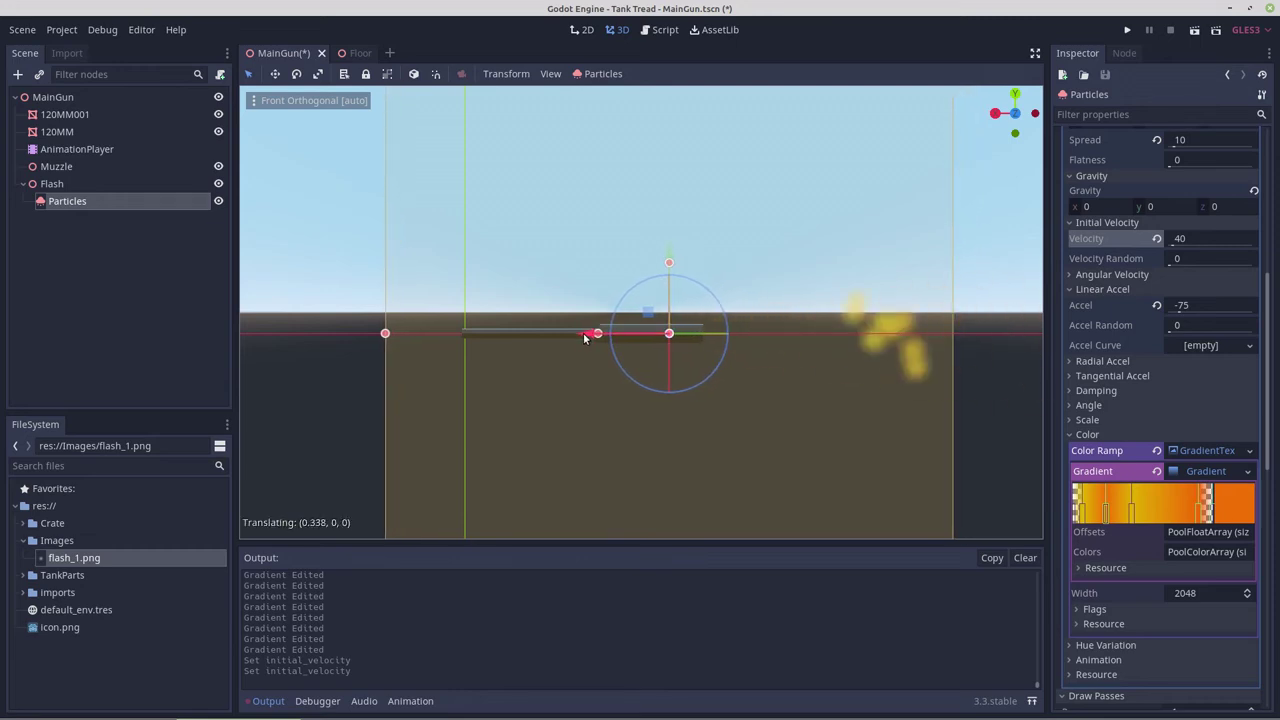
Set the particles' linear acceleration to -100 and its randomness to 0.18
scroll(935, 337, down, 6)
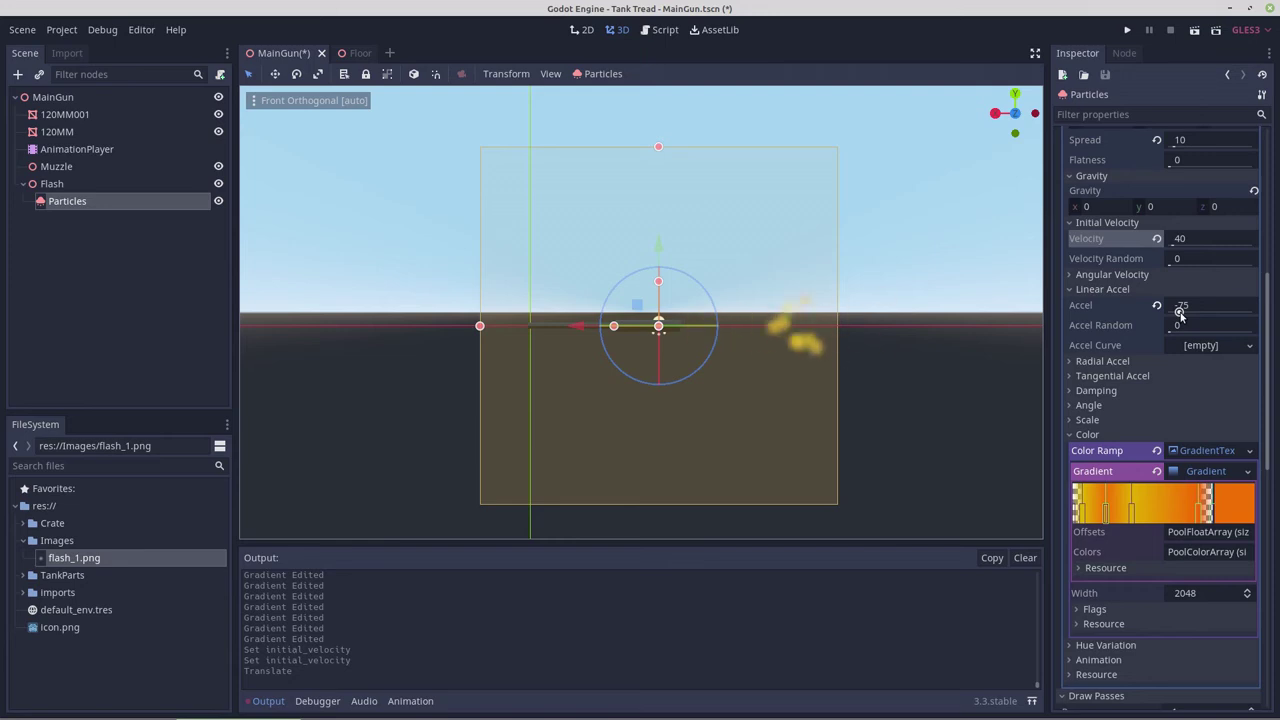
drag(1180, 311, 1168, 313)
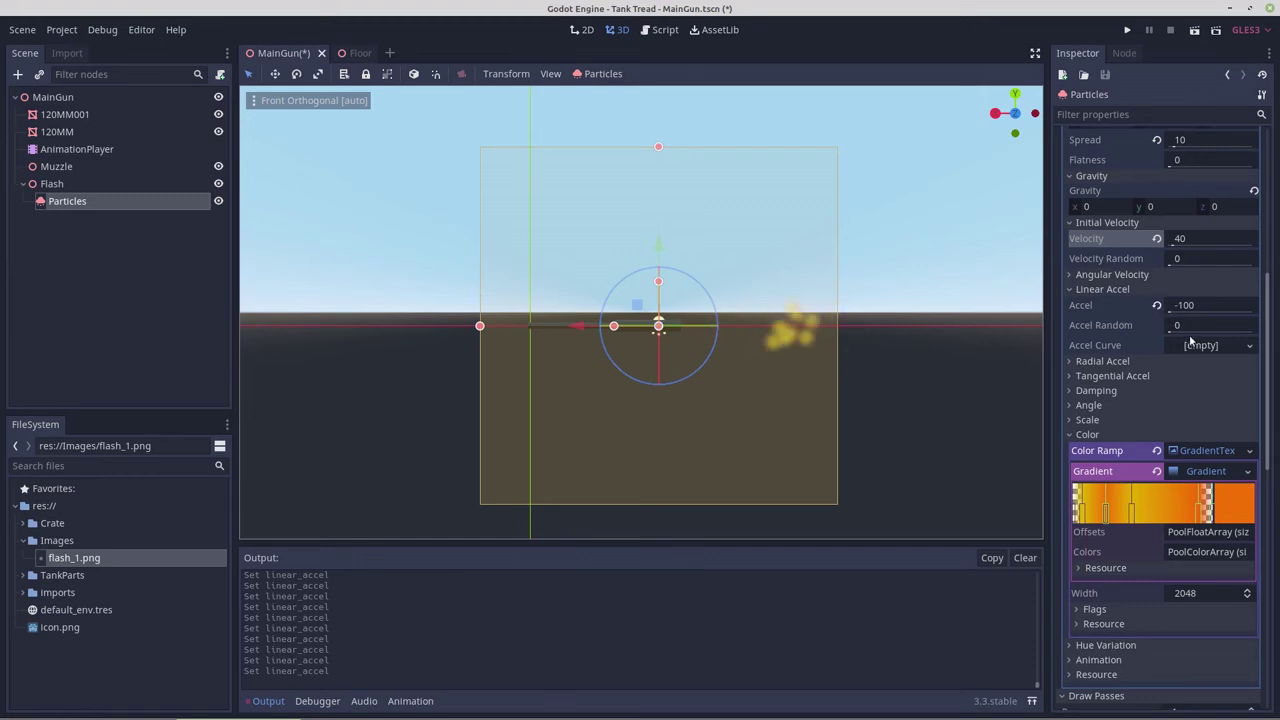
drag(1182, 334, 1190, 333)
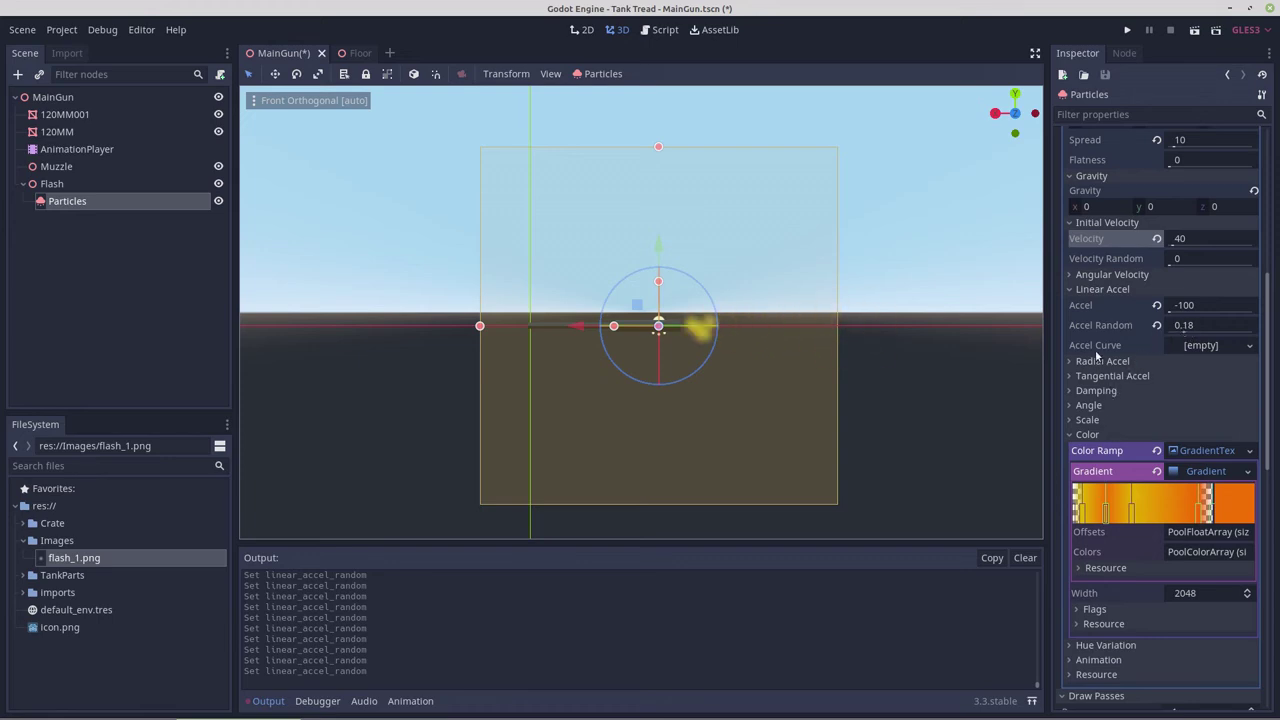
Set the number of emitted particles to 30
scroll(1095, 318, up, 2)
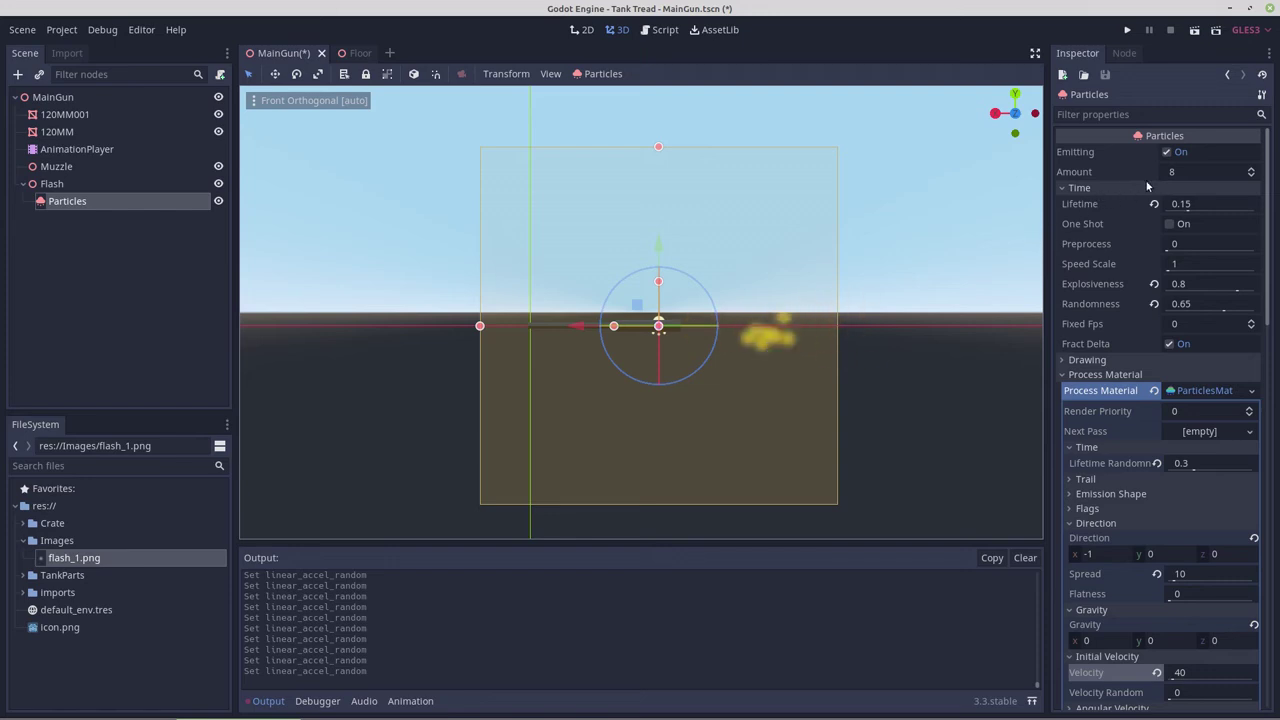
click(1175, 173)
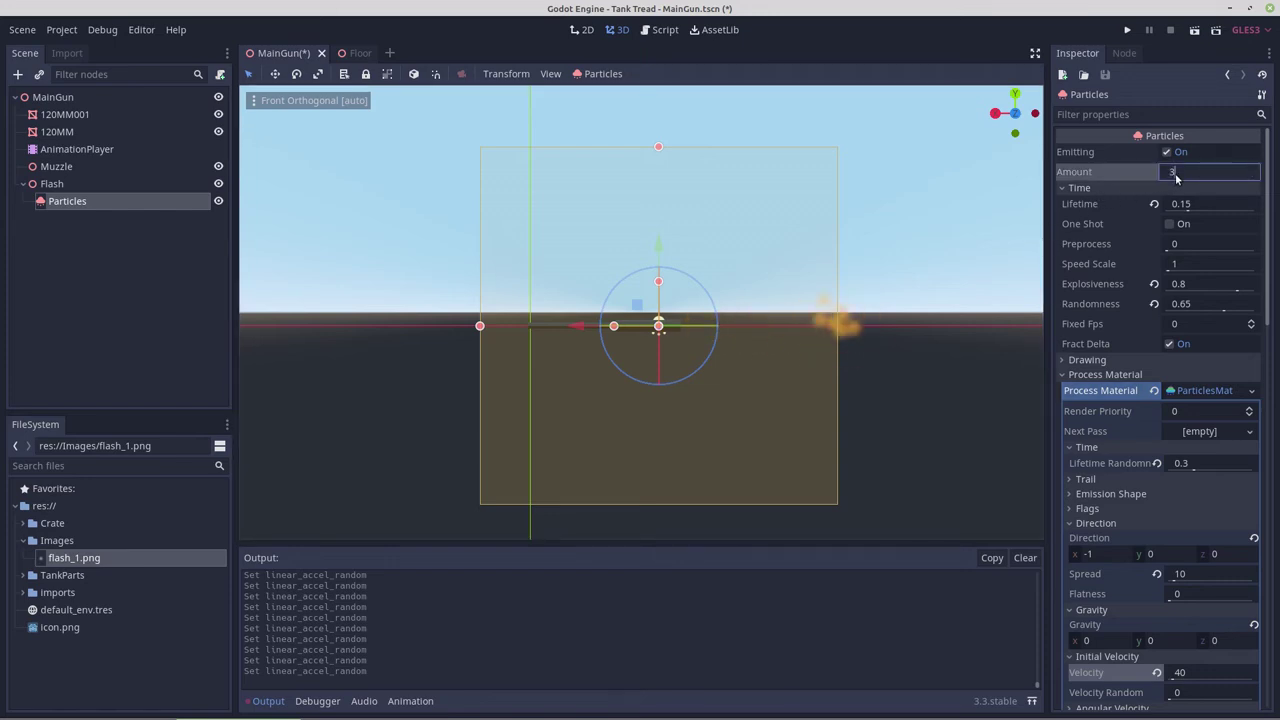
text(30)
key(Return)
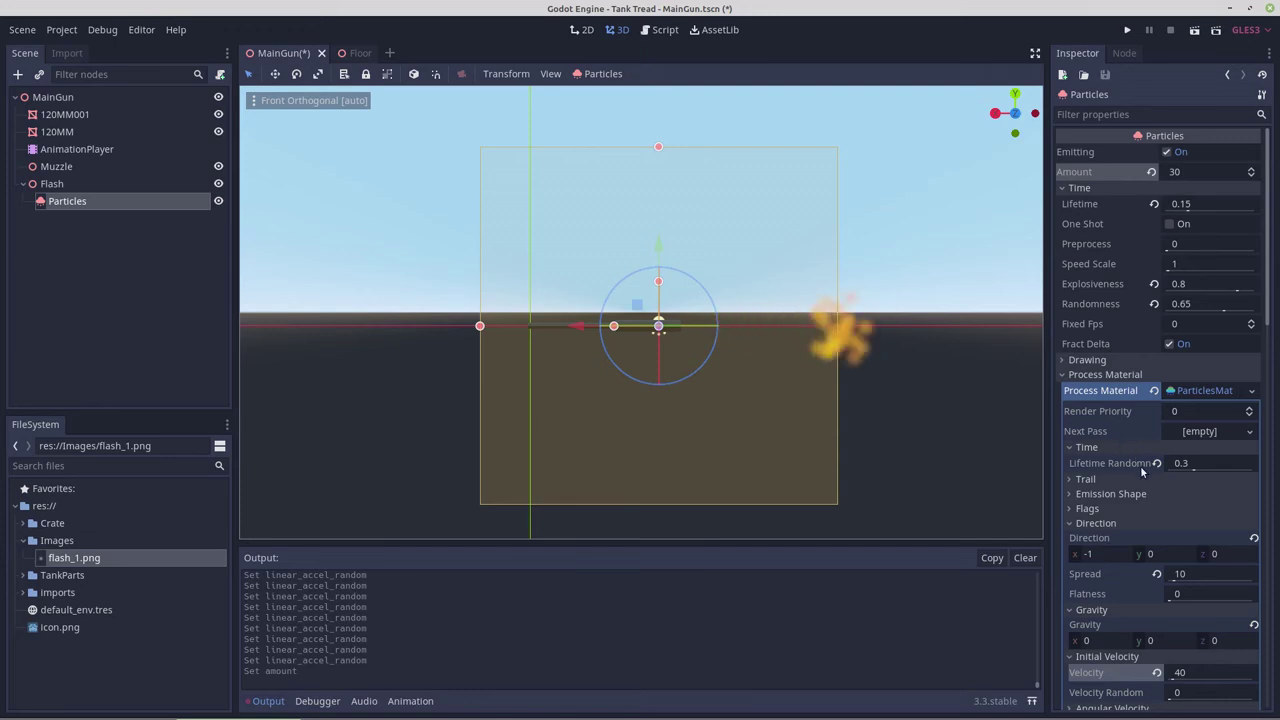
Raise the process material's lifetime randomness to 0.51
drag(1194, 467, 1212, 470)
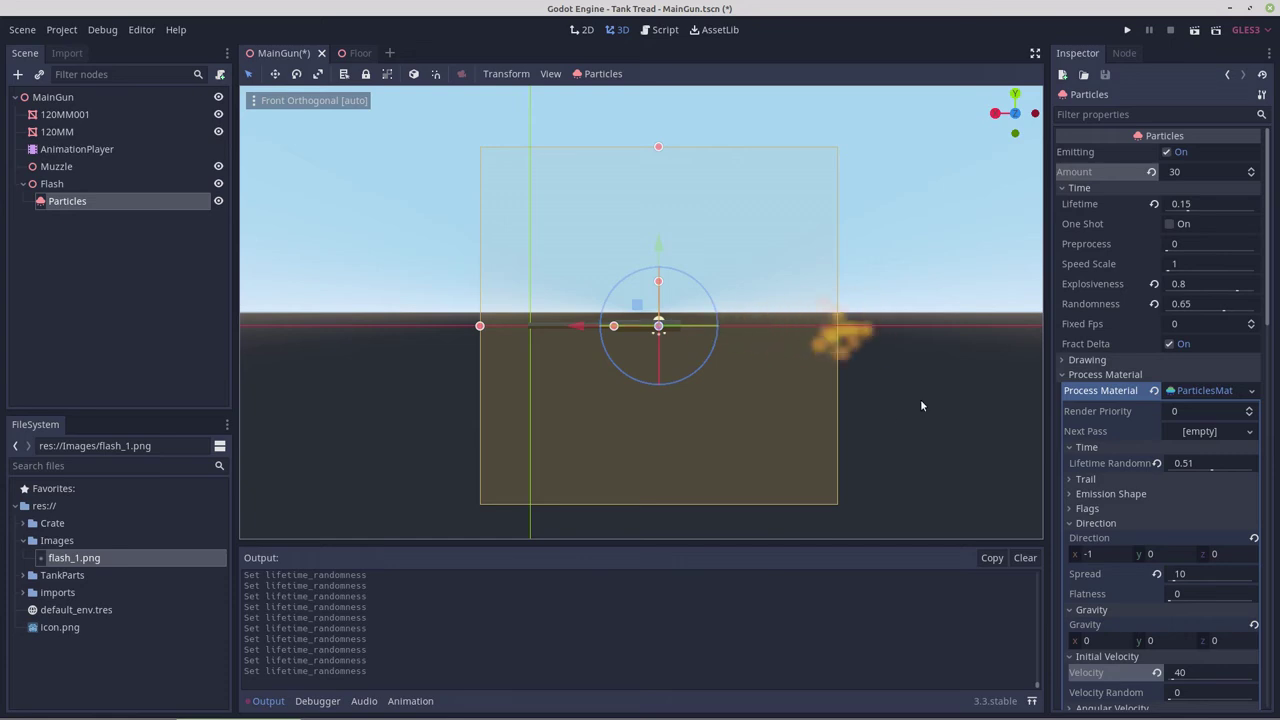
scroll(960, 420, down, 6)
scroll(814, 372, up, 4)
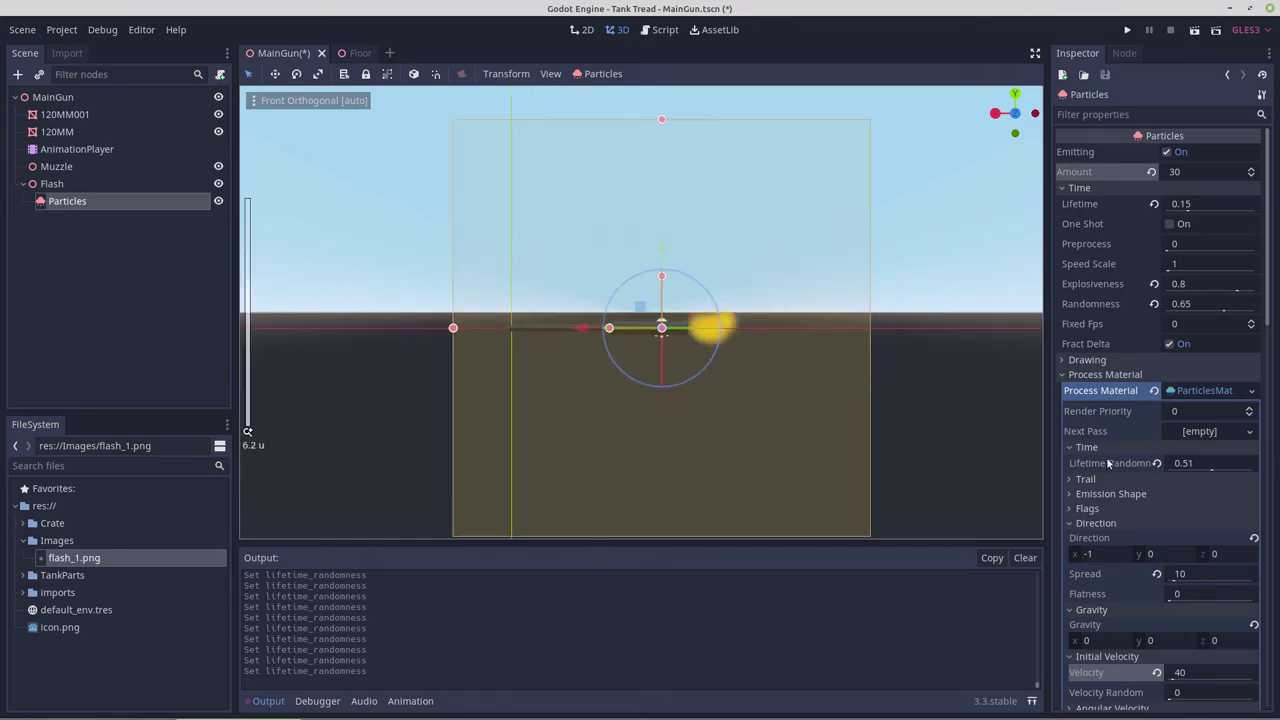
Set the particles' scale randomness to 0.5
scroll(1122, 510, down, 4)
scroll(1080, 498, down, 1)
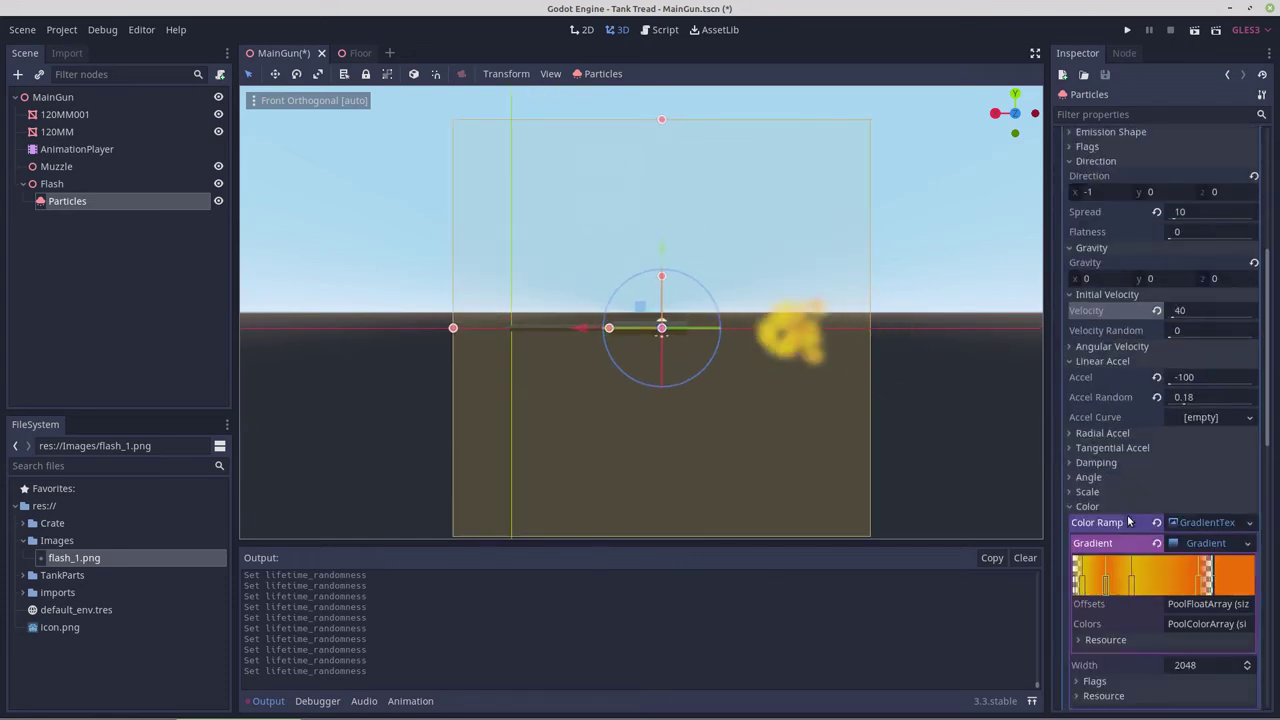
click(1076, 492)
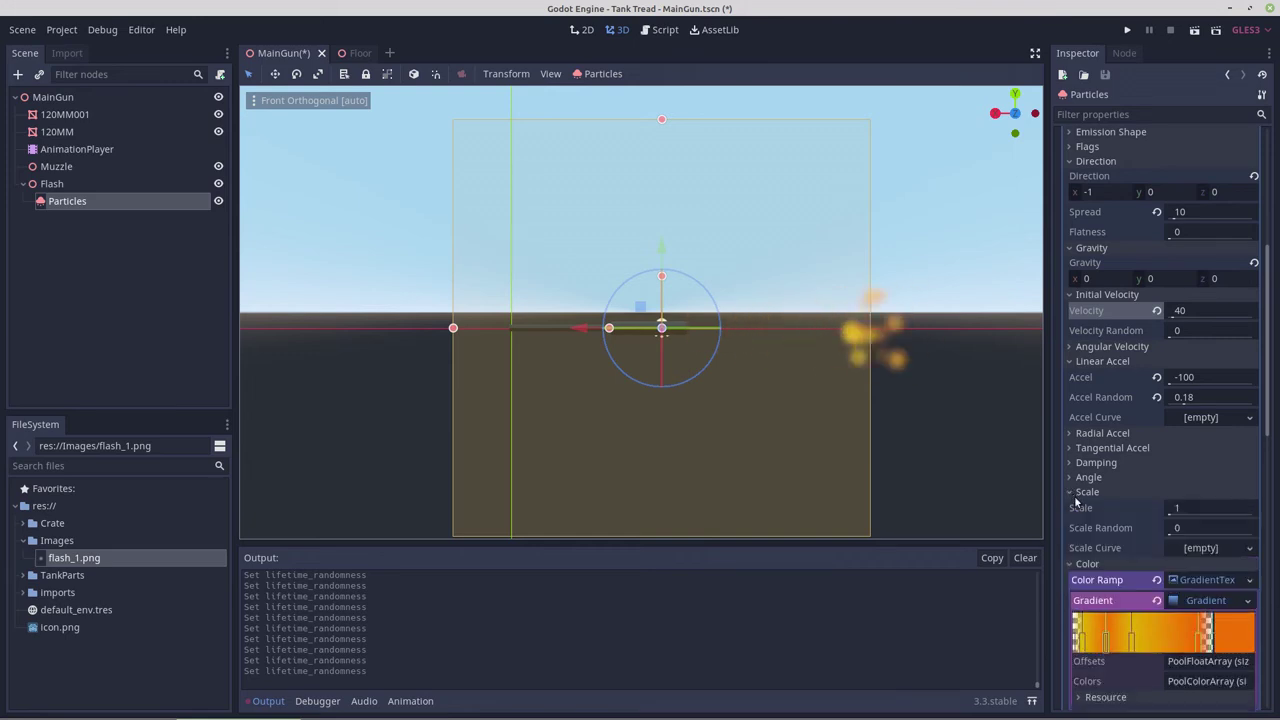
drag(1169, 537, 1212, 534)
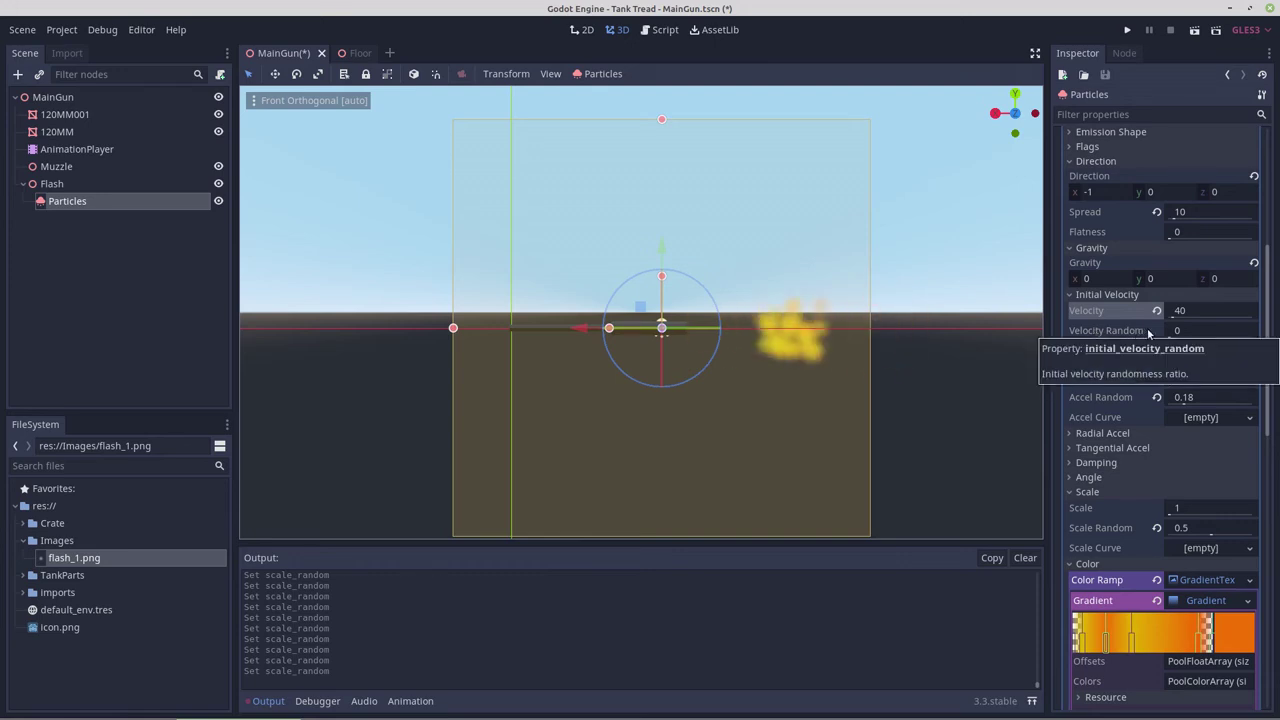
Set the particles' initial velocity randomness to 0.55 and assign a new CurveTexture as their scale curve
drag(1176, 336, 1198, 342)
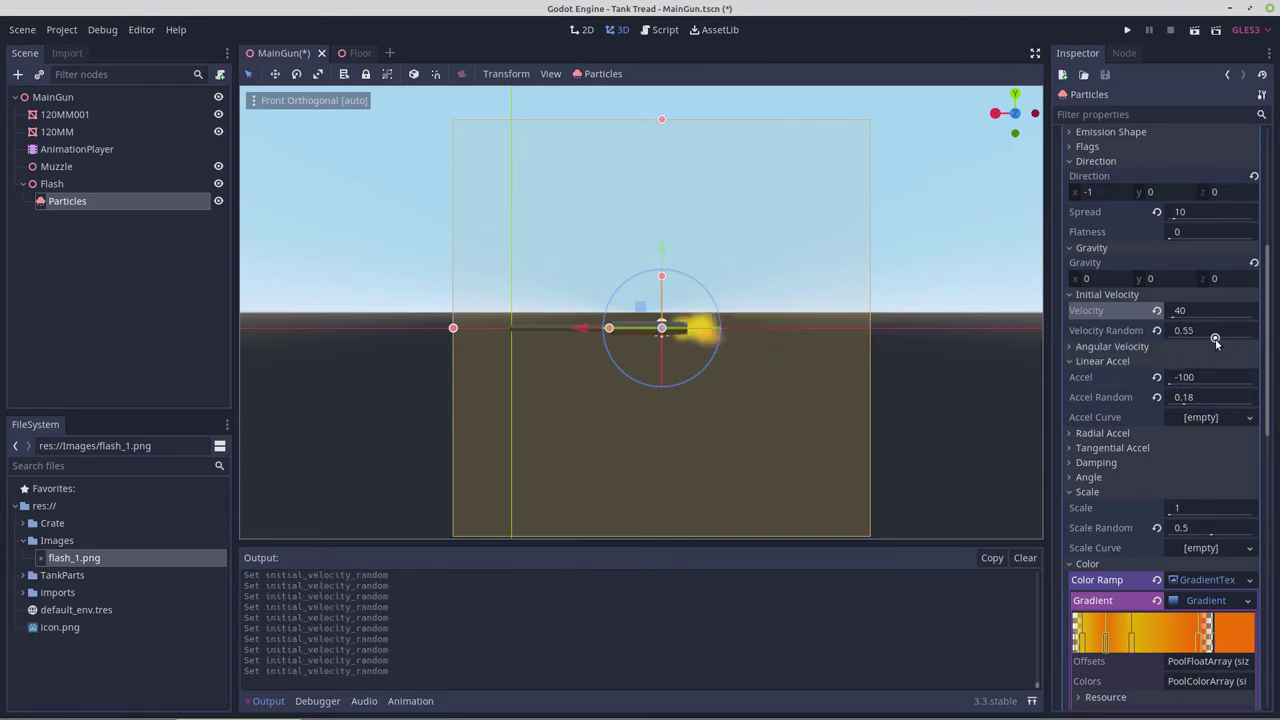
scroll(1116, 470, down, 2)
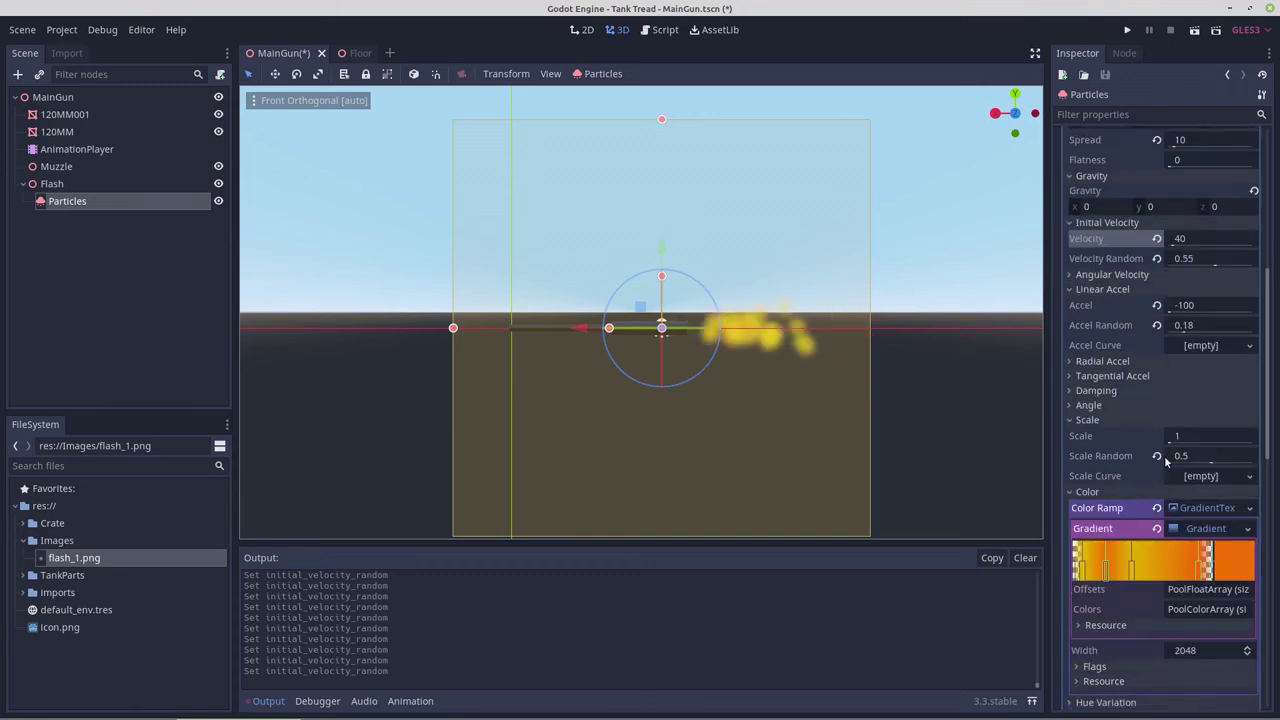
click(1250, 477)
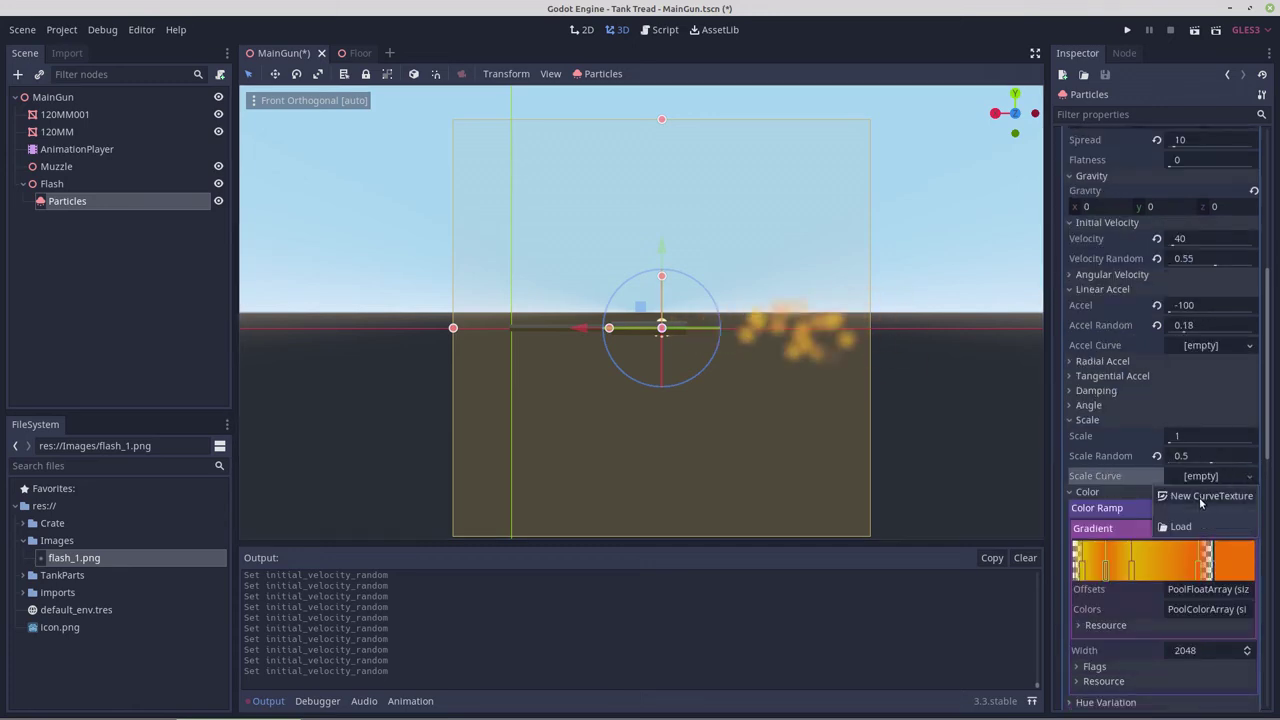
click(1202, 496)
click(1213, 482)
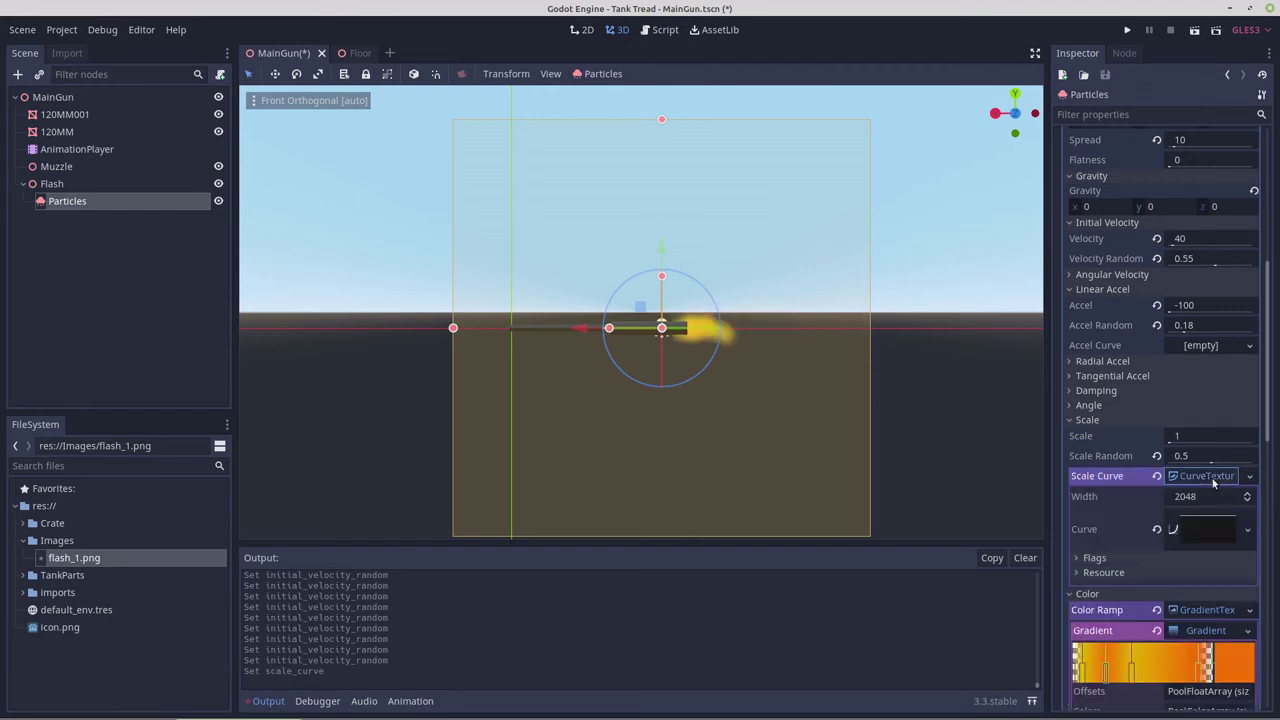
Open the scale curve for editing and set its maximum value to 2
click(1200, 531)
scroll(1200, 528, down, 8)
scroll(1165, 505, up, 4)
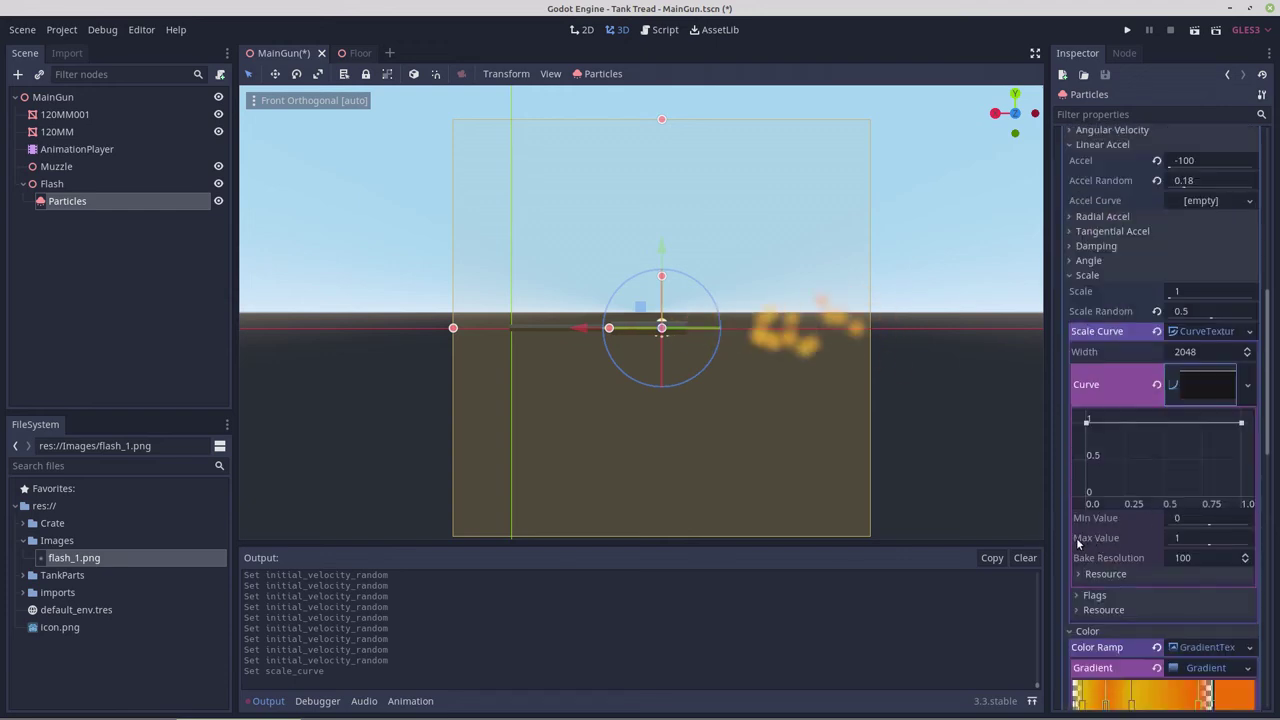
click(1177, 540)
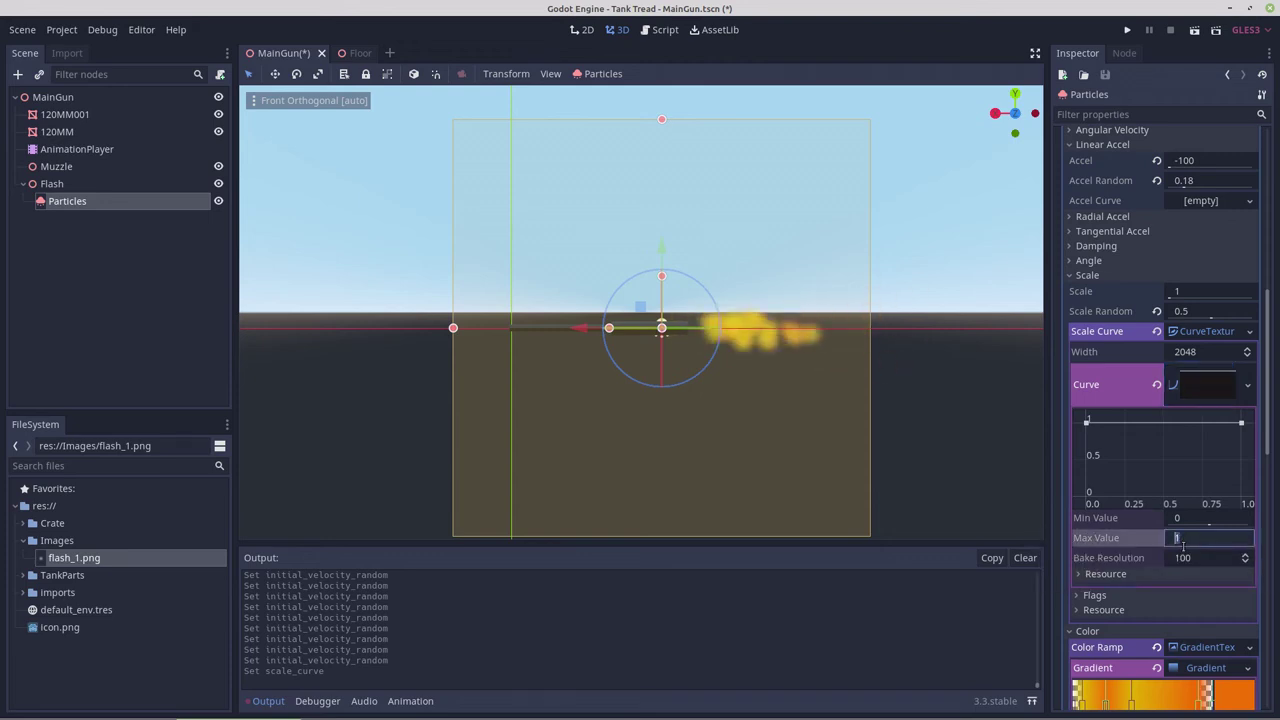
key(Return)
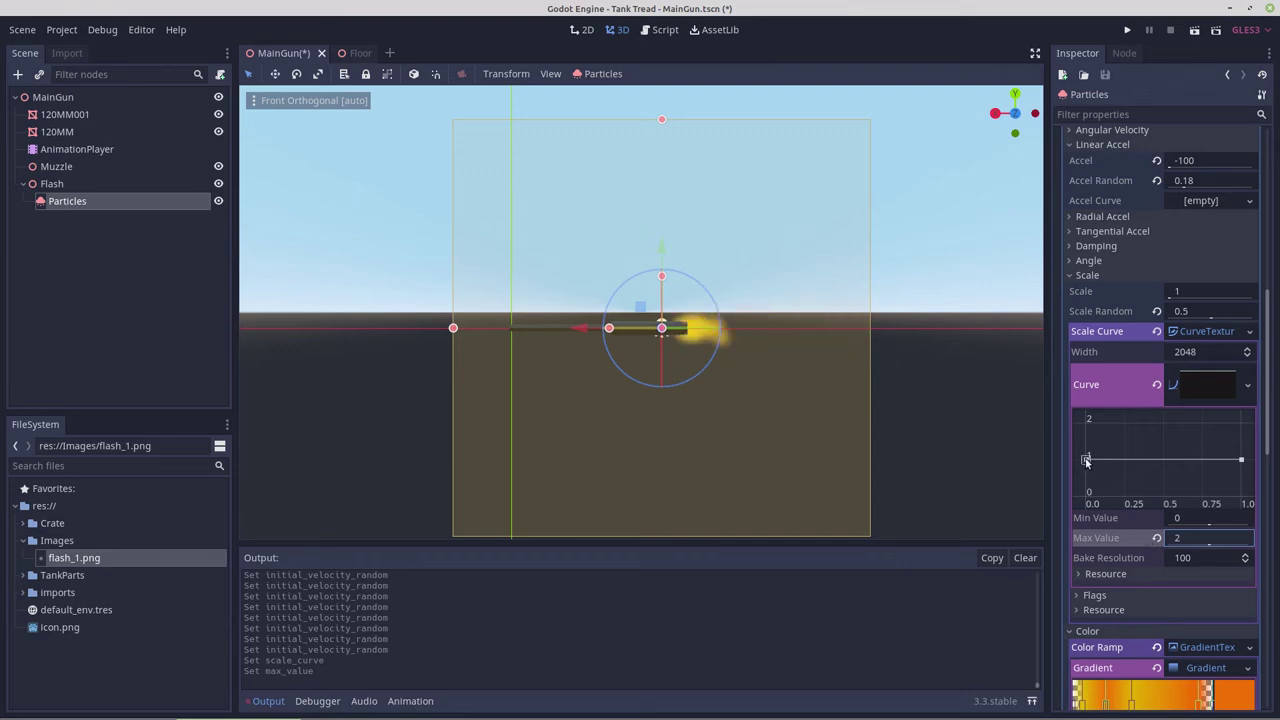
Shape the scale curve to start at 0, rise steeply and end at about 1.5 just past the 0.5 position
drag(1086, 461, 1086, 477)
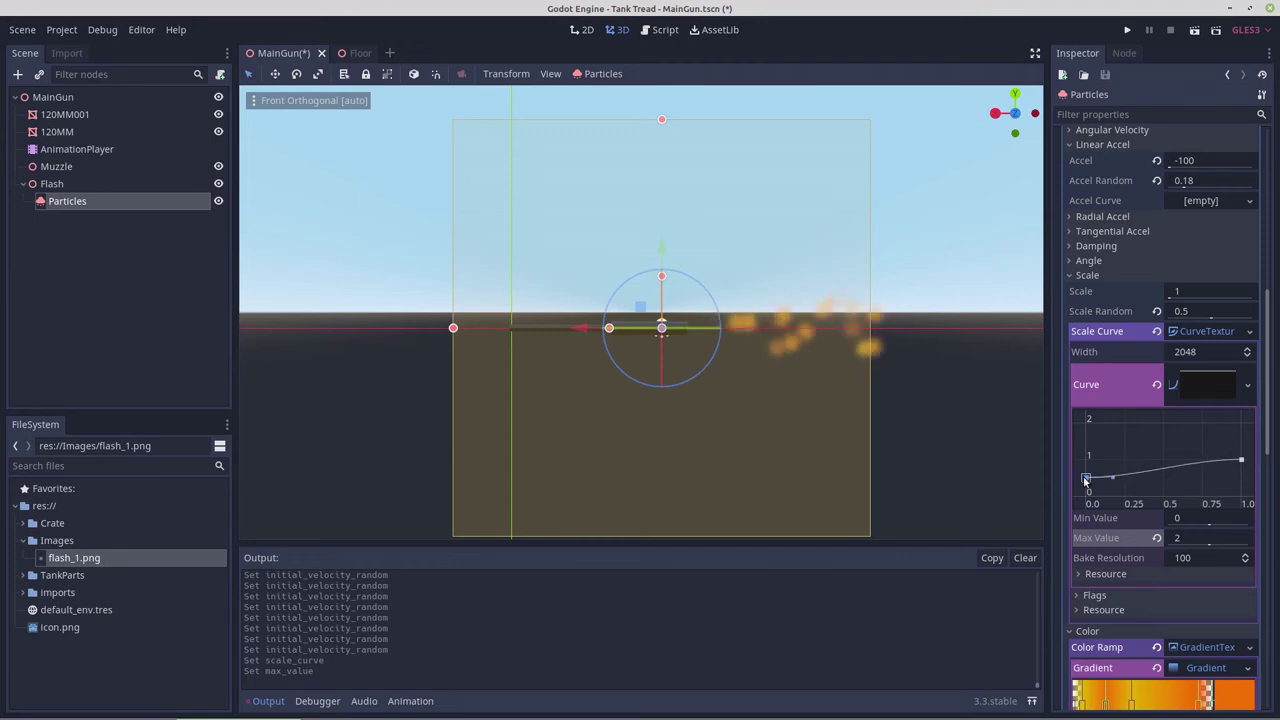
drag(1086, 480, 1117, 457)
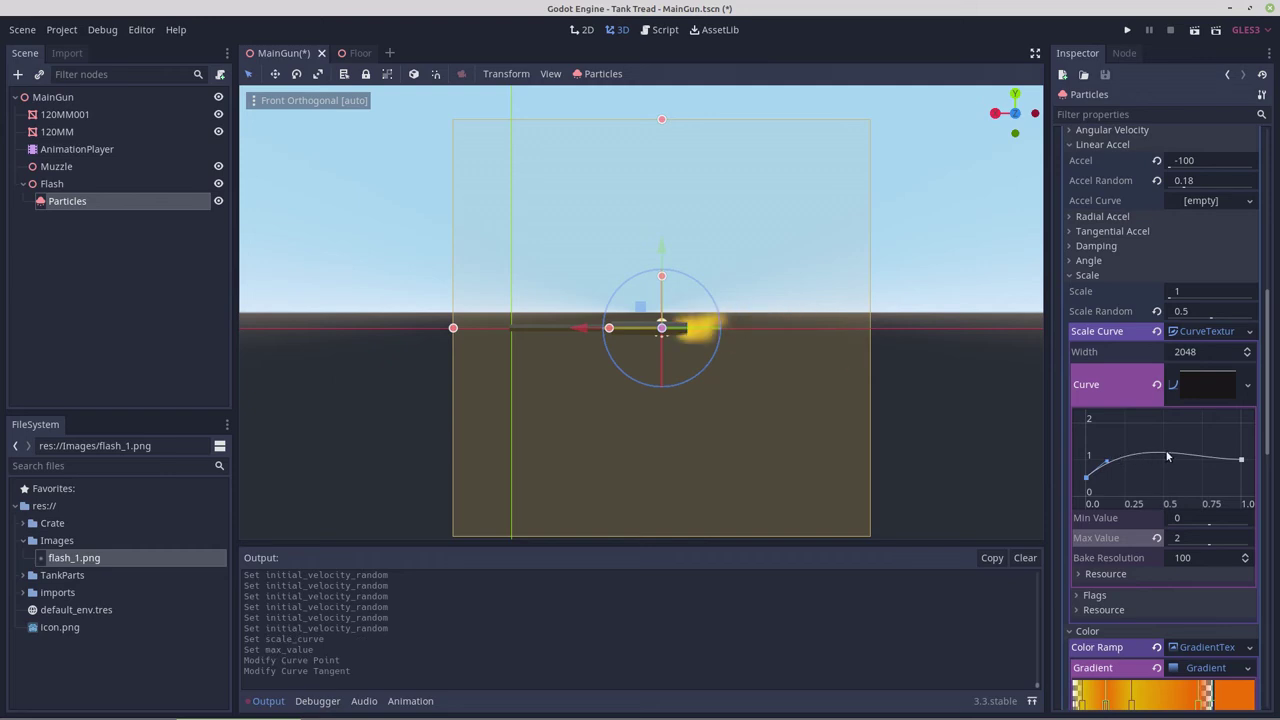
click(1239, 460)
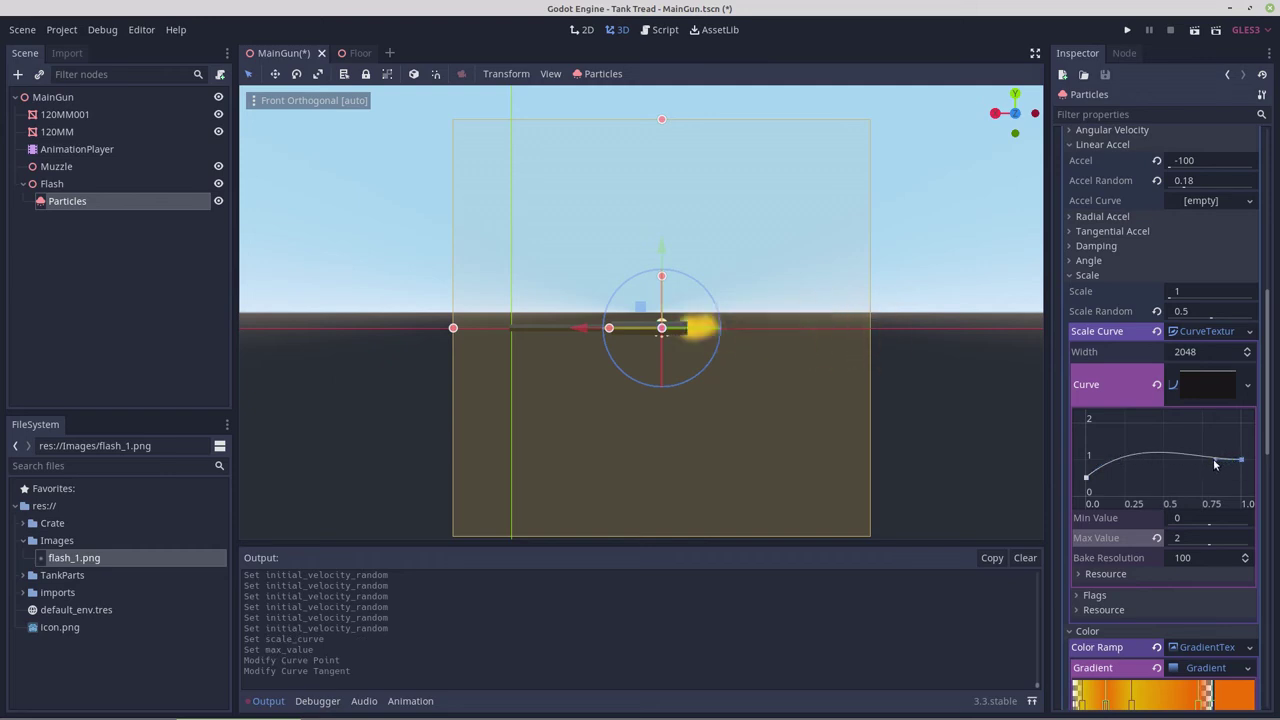
drag(1215, 461, 1174, 441)
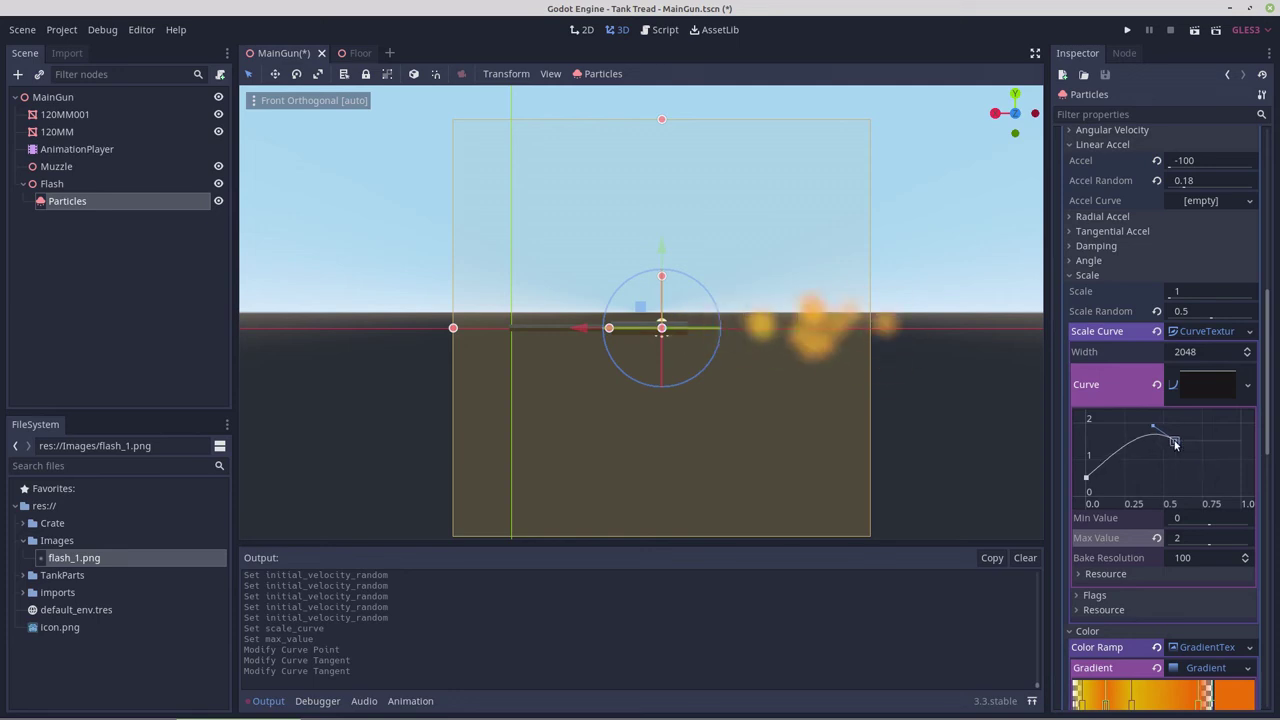
scroll(900, 381, up, 6)
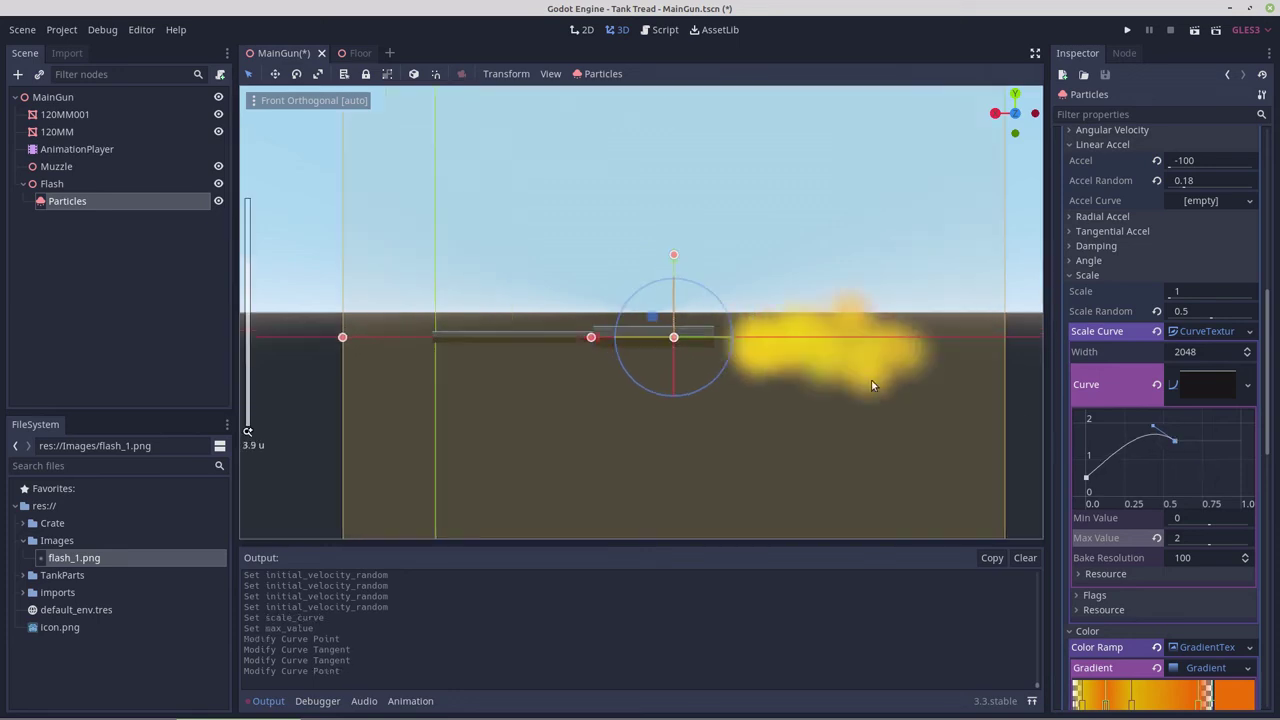
click(1086, 478)
drag(1088, 480, 1087, 498)
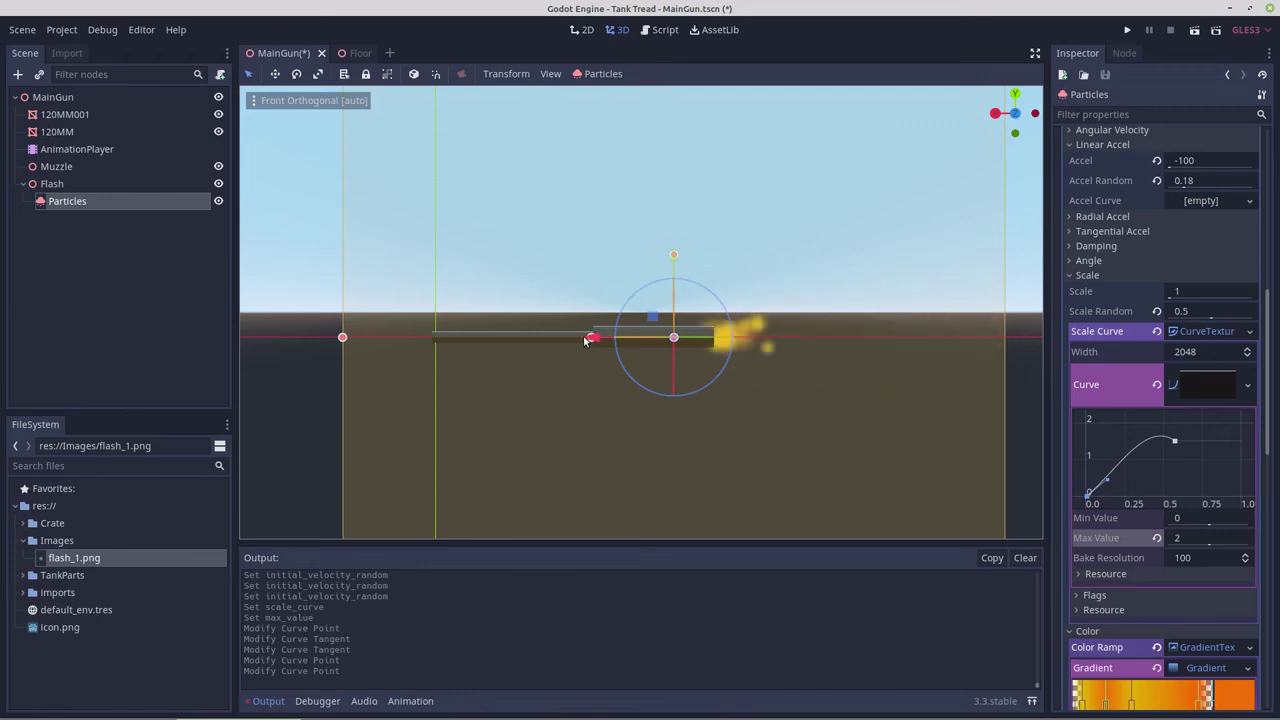
Undo the accidental change to the particles' bounds and move the Particles node slightly along the negative X axis
drag(584, 337, 601, 341)
key(ctrl+z)
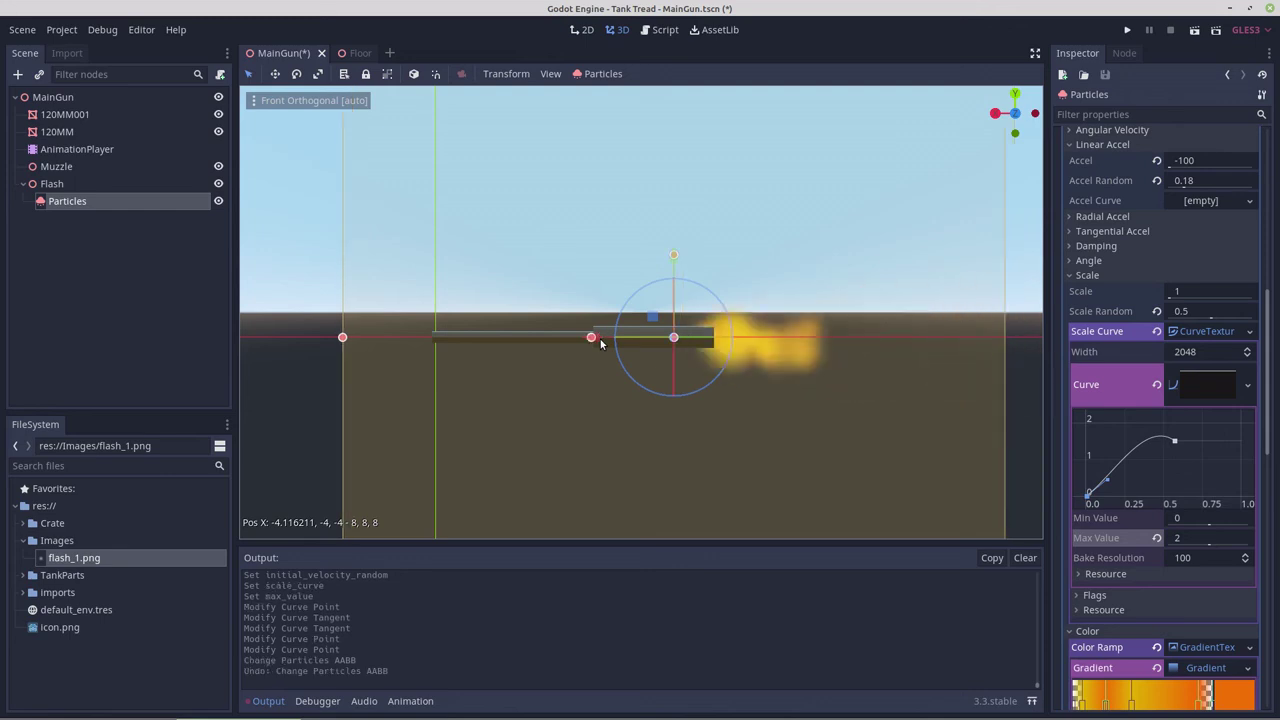
drag(601, 338, 620, 338)
scroll(707, 381, down, 2)
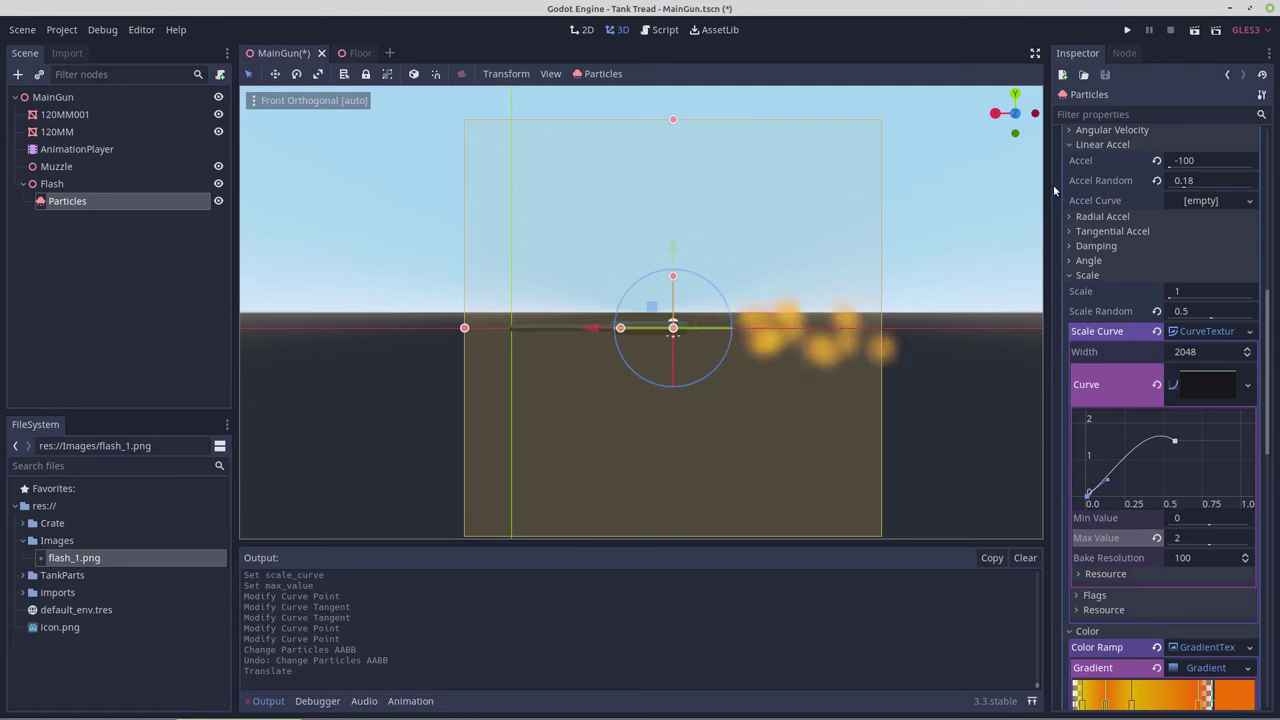
Turn off Emitting and enable One Shot for the particles
scroll(1093, 203, up, 10)
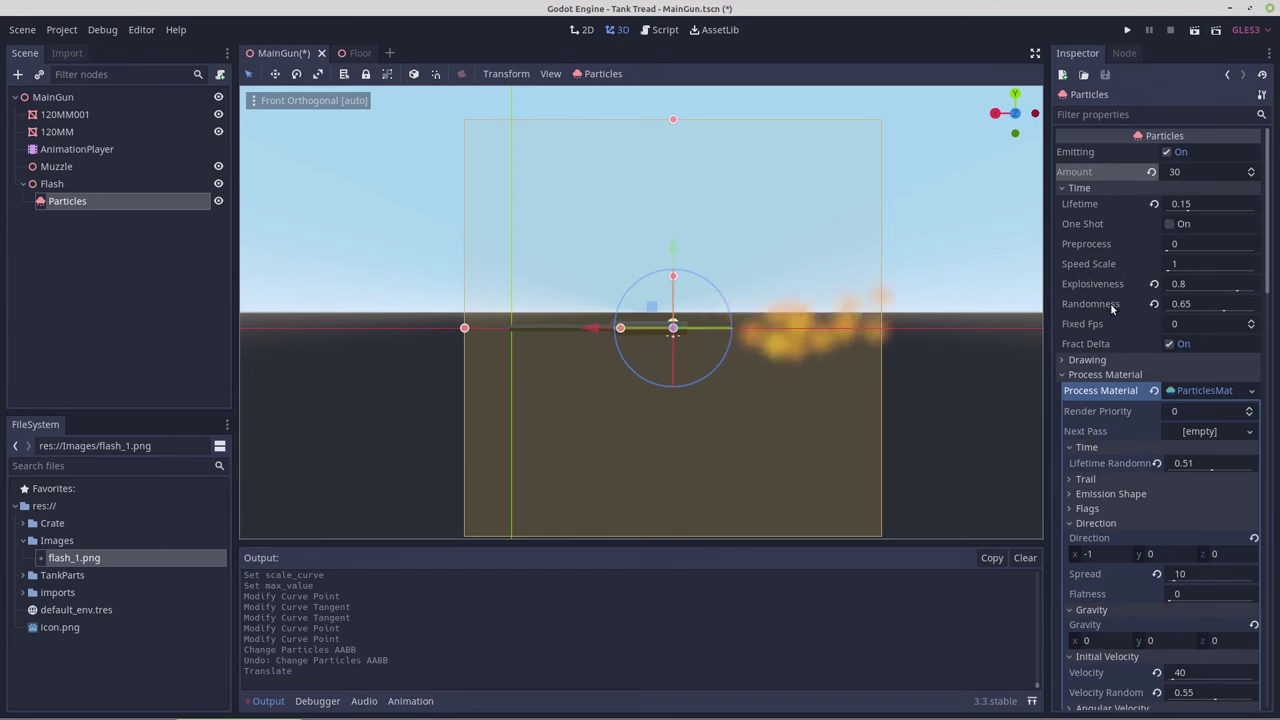
click(1168, 152)
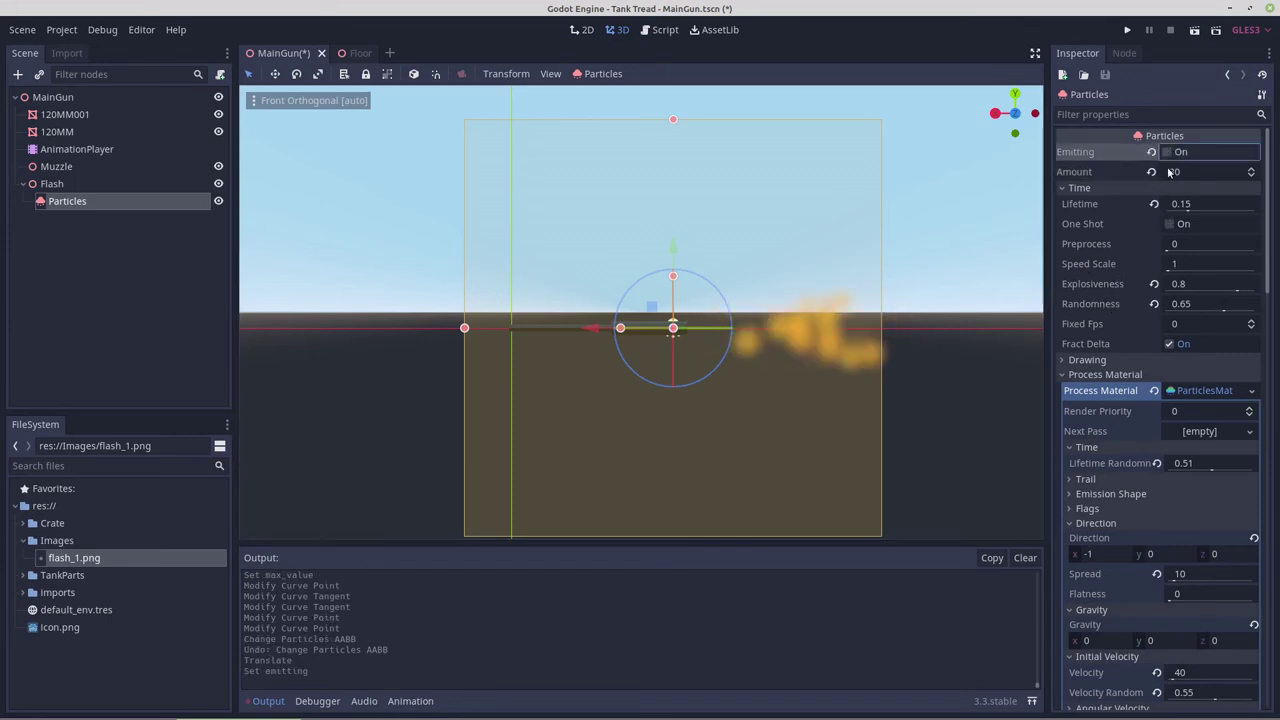
click(1168, 224)
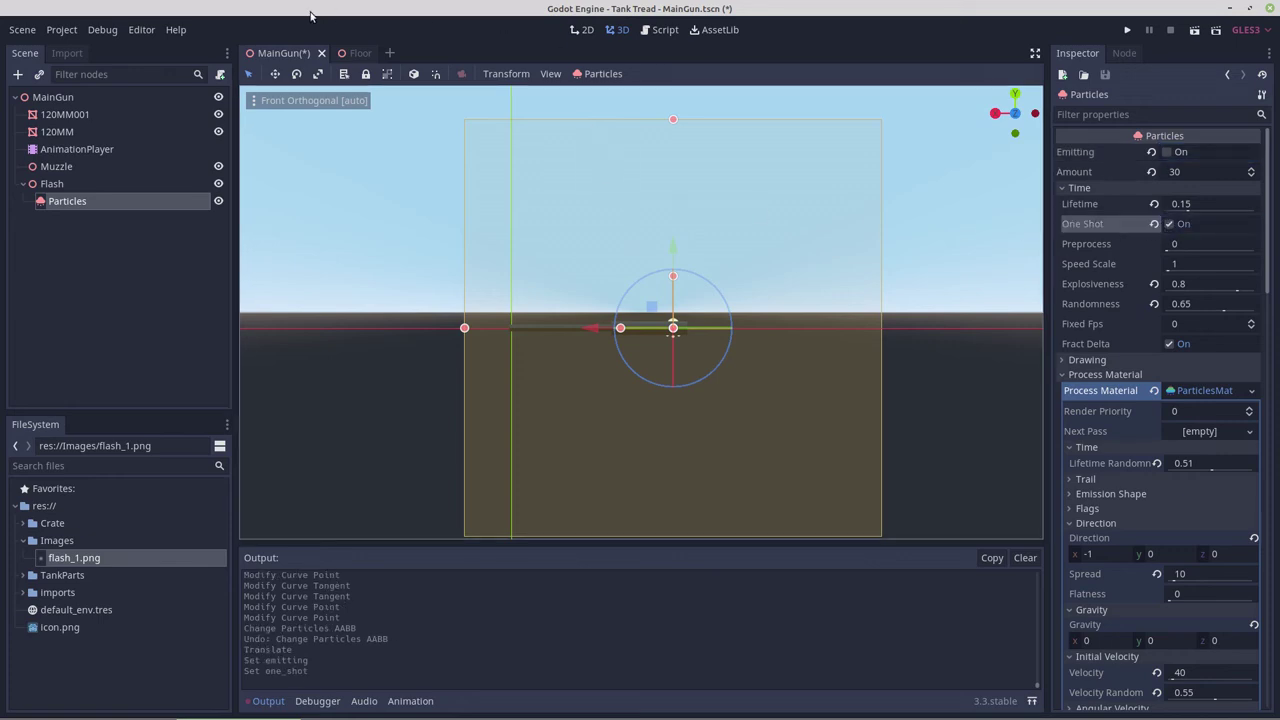
Open Tank.gd and start a new line beginning with $T below the recoil animation call in the turret_shoot block
click(661, 30)
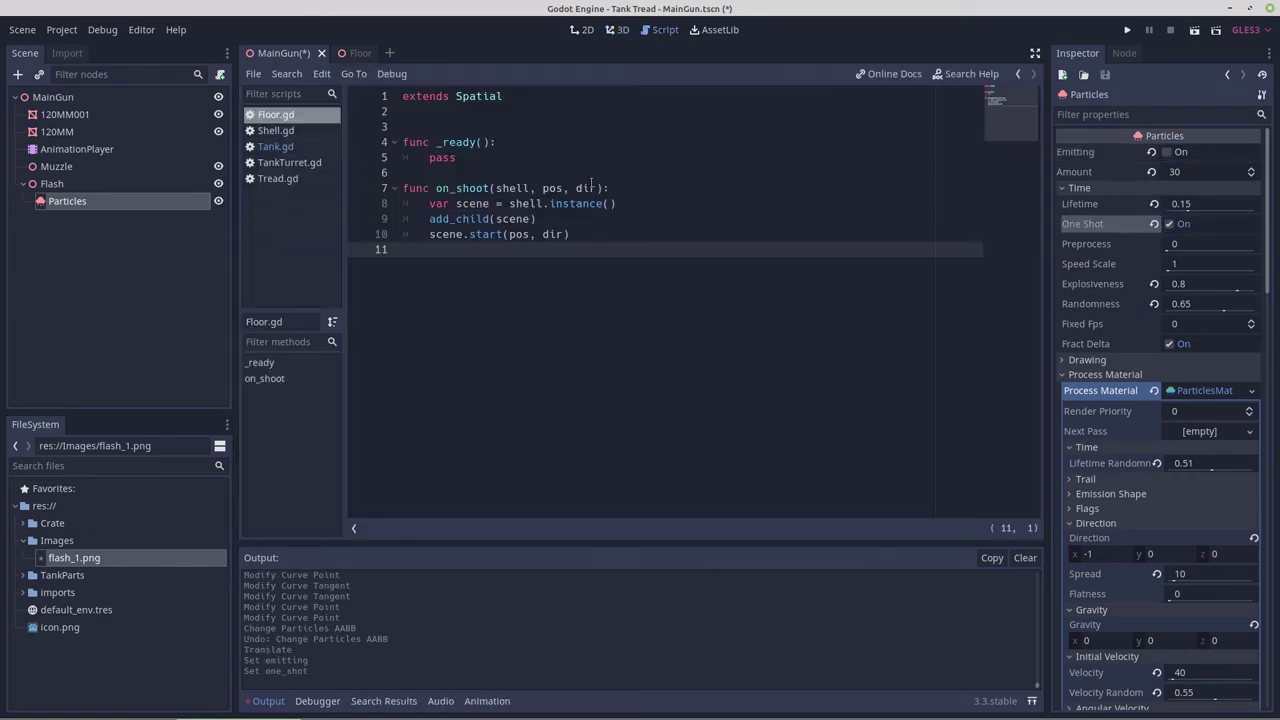
click(272, 147)
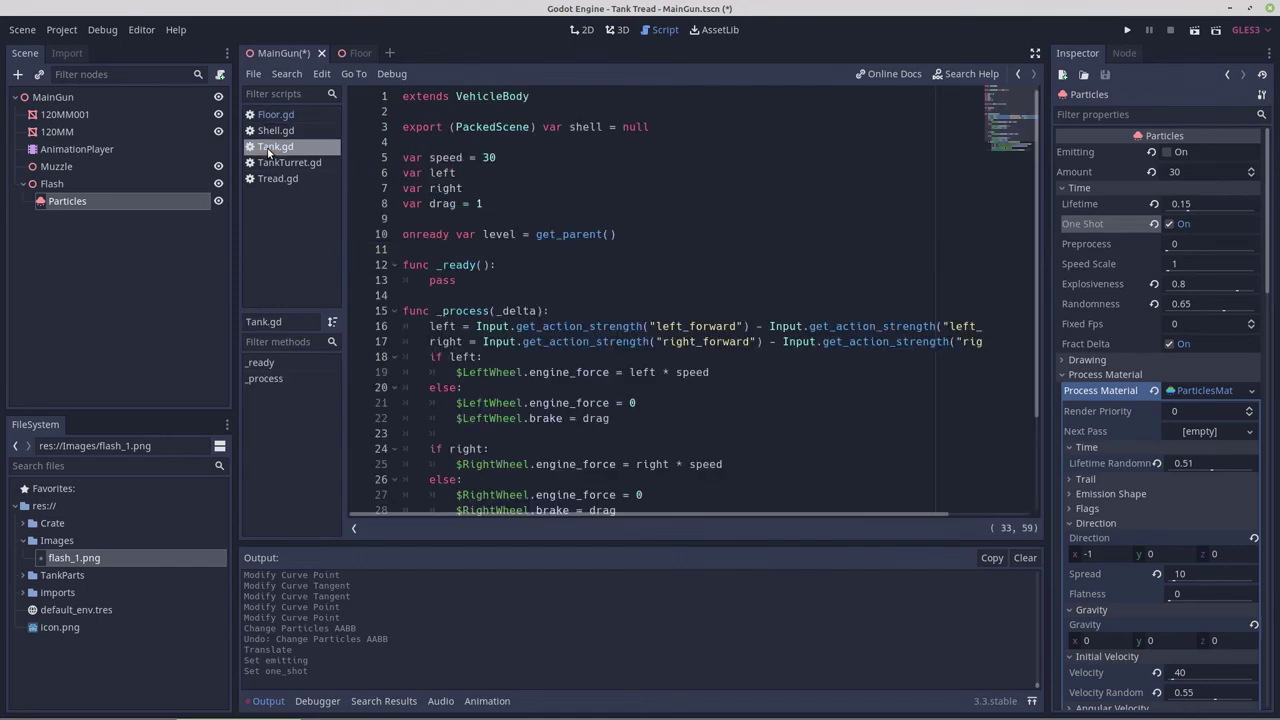
scroll(479, 403, down, 3)
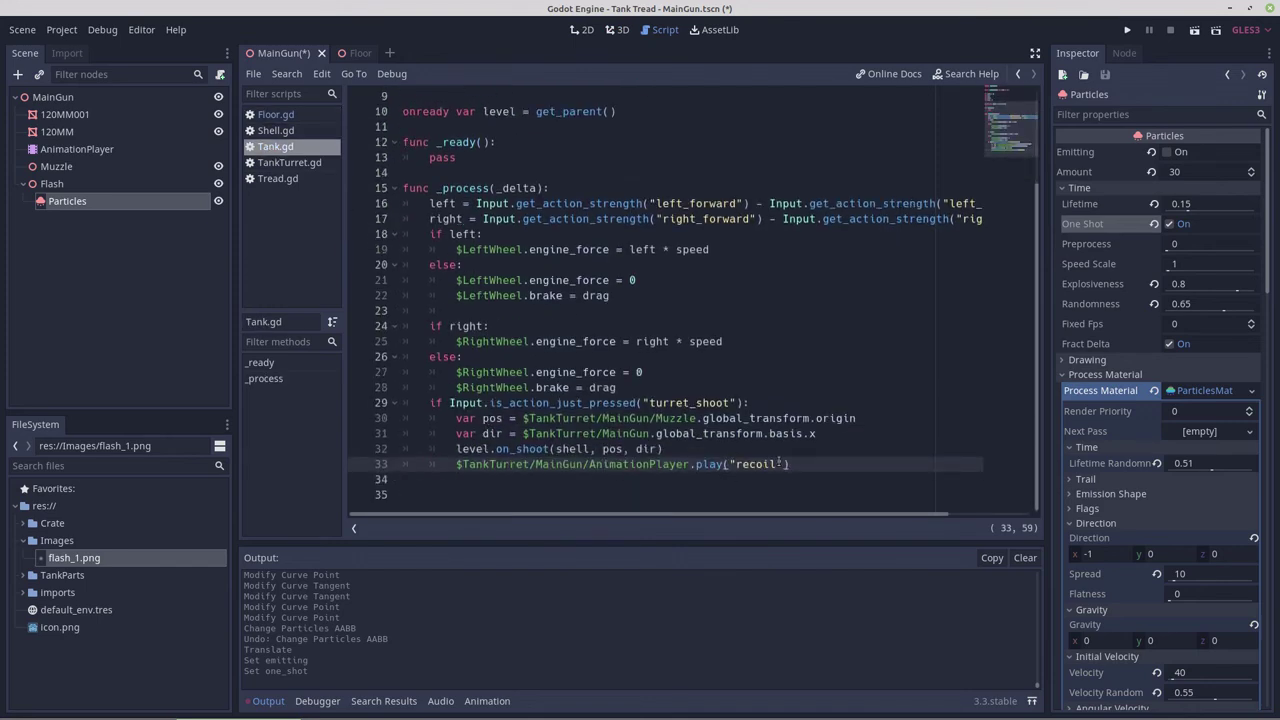
key(Return)
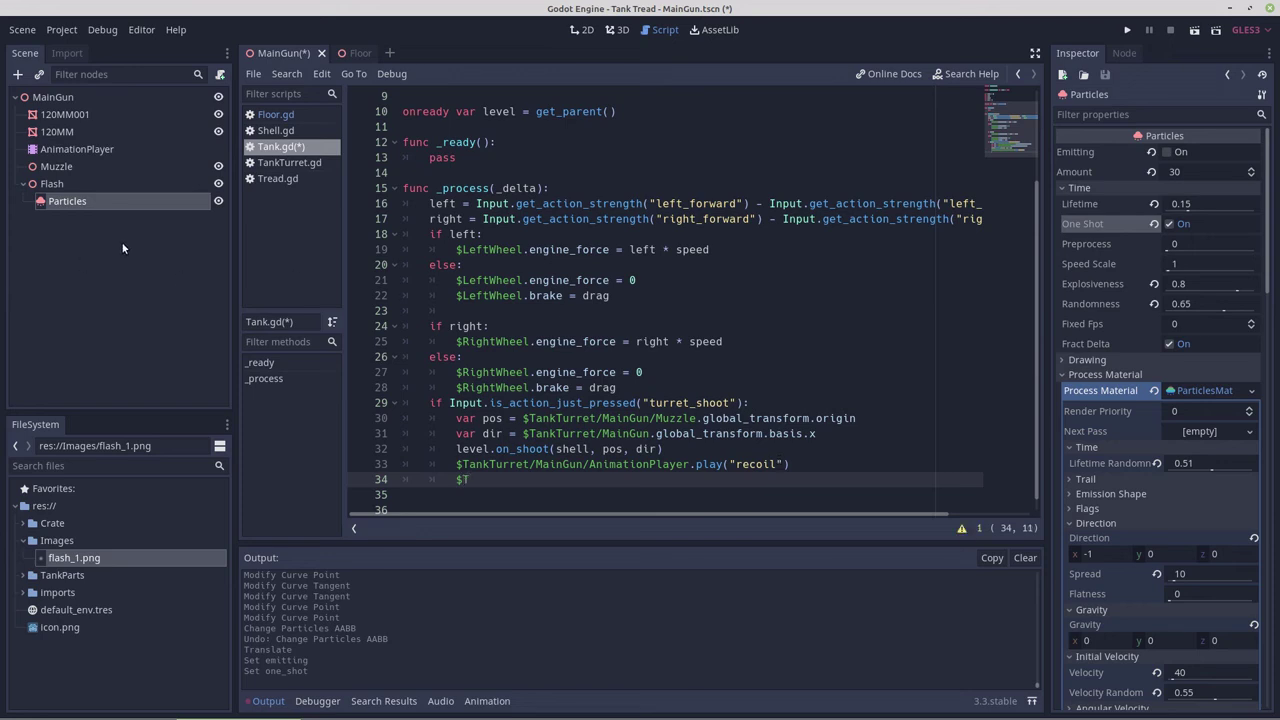
Save the scene and script, and open Tank.tscn from the TankParts folder
key(ctrl+s)
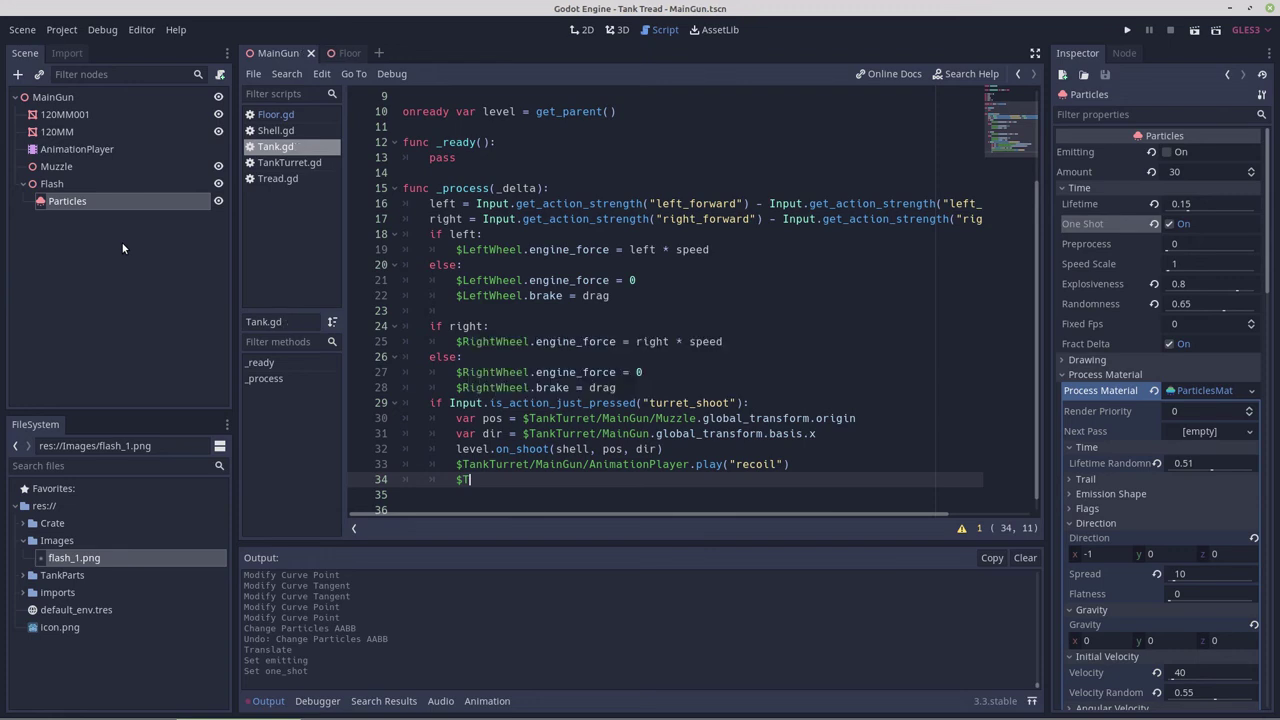
click(24, 576)
scroll(85, 592, down, 3)
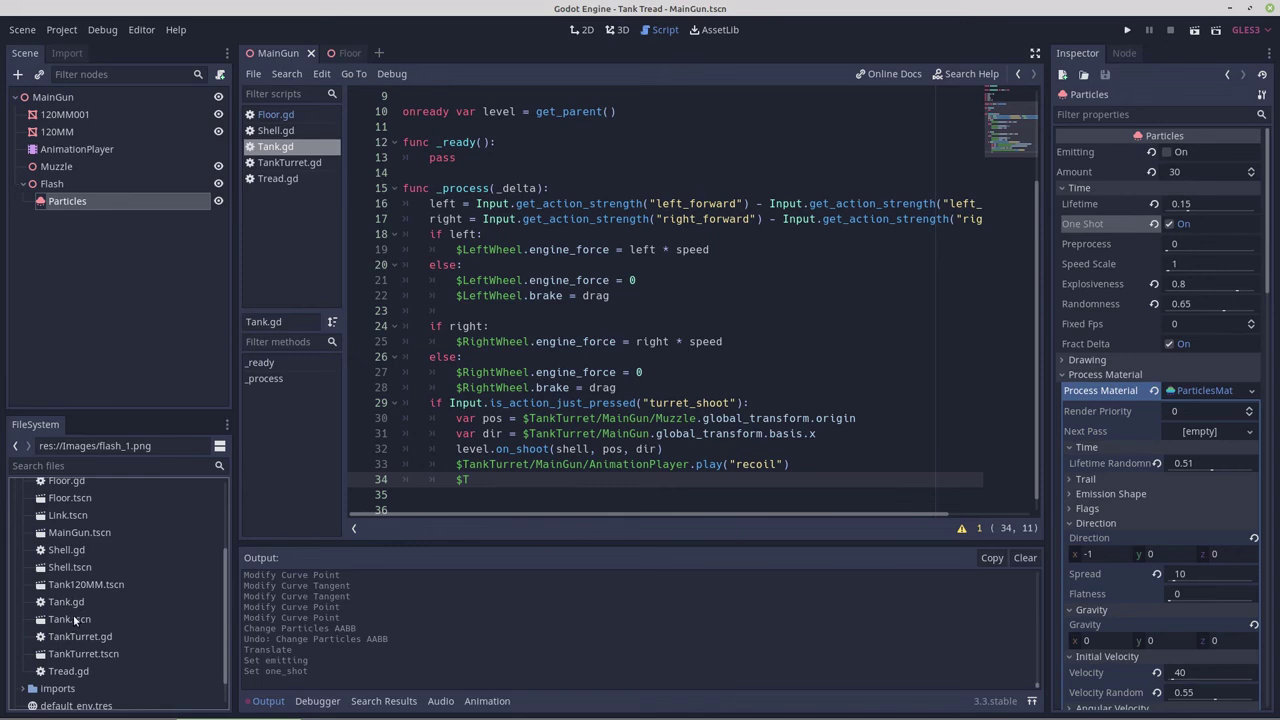
double_click(74, 621)
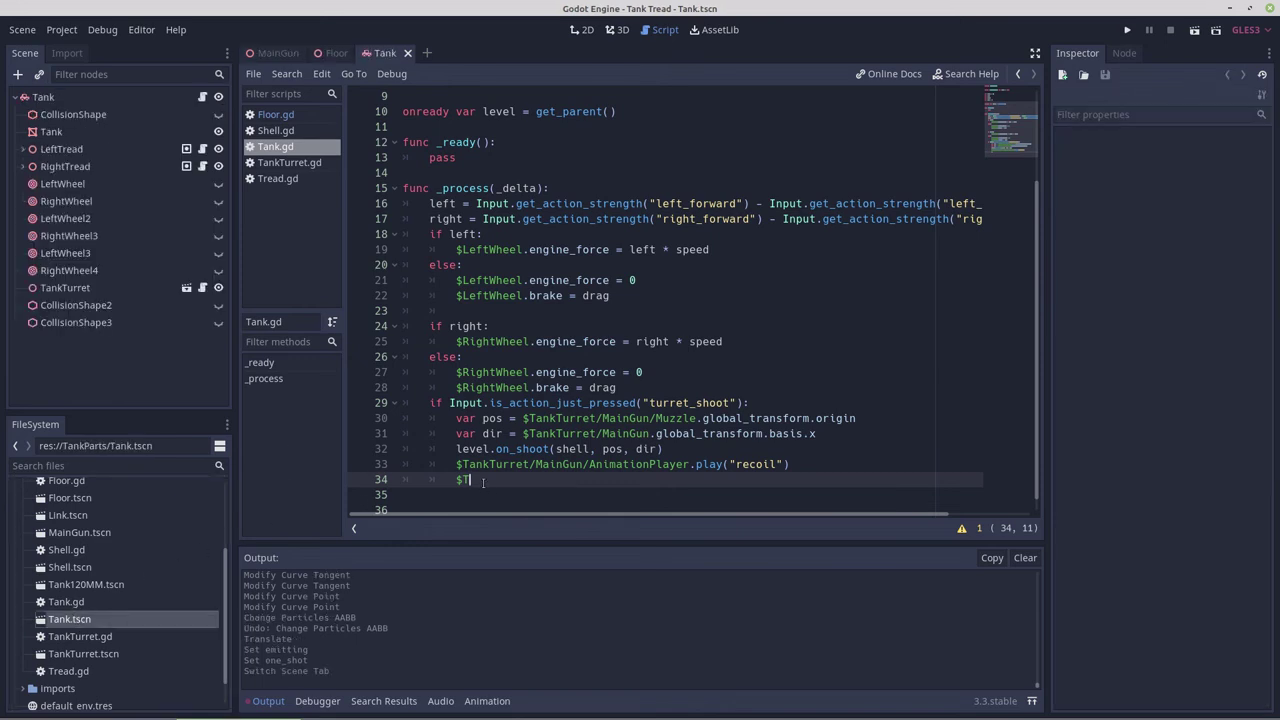
Complete the new line in Tank.gd as $TankTurret/MainGun/Flash/Particles.emitting = true
text(n)
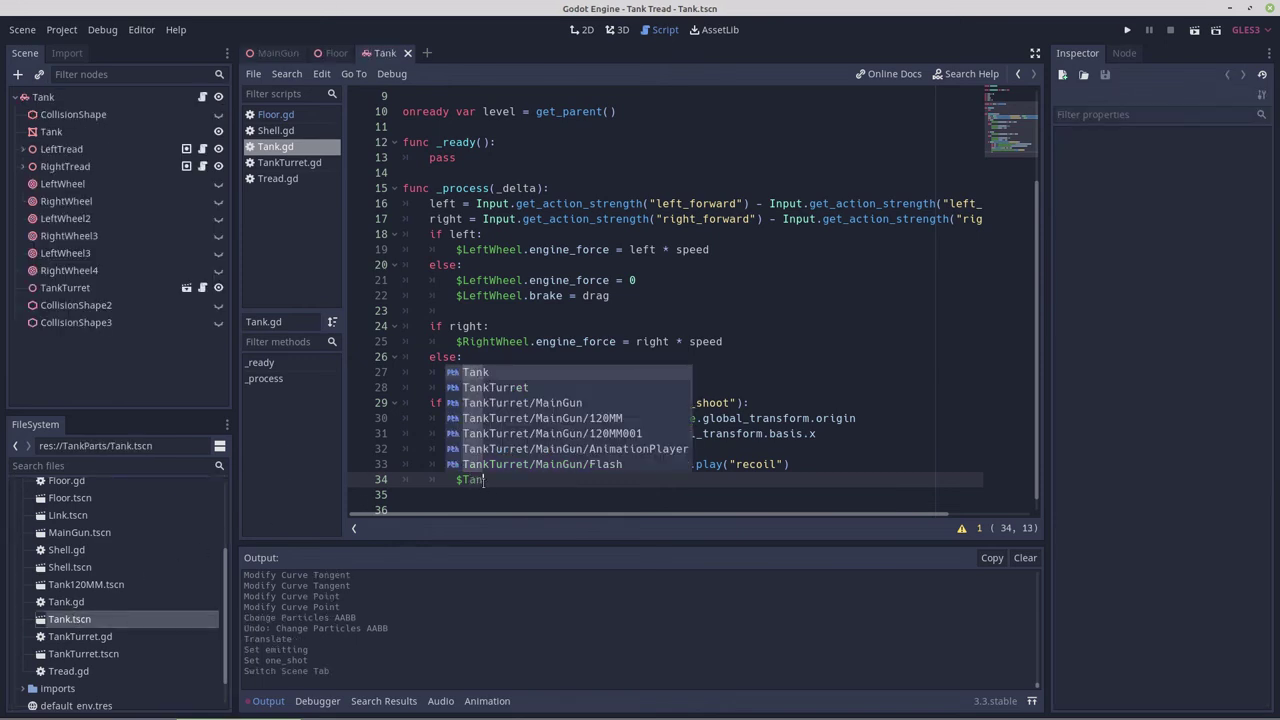
key(Down)
key(Down)
key(Down)
key(Down)
key(Down)
key(Down)
key(Down)
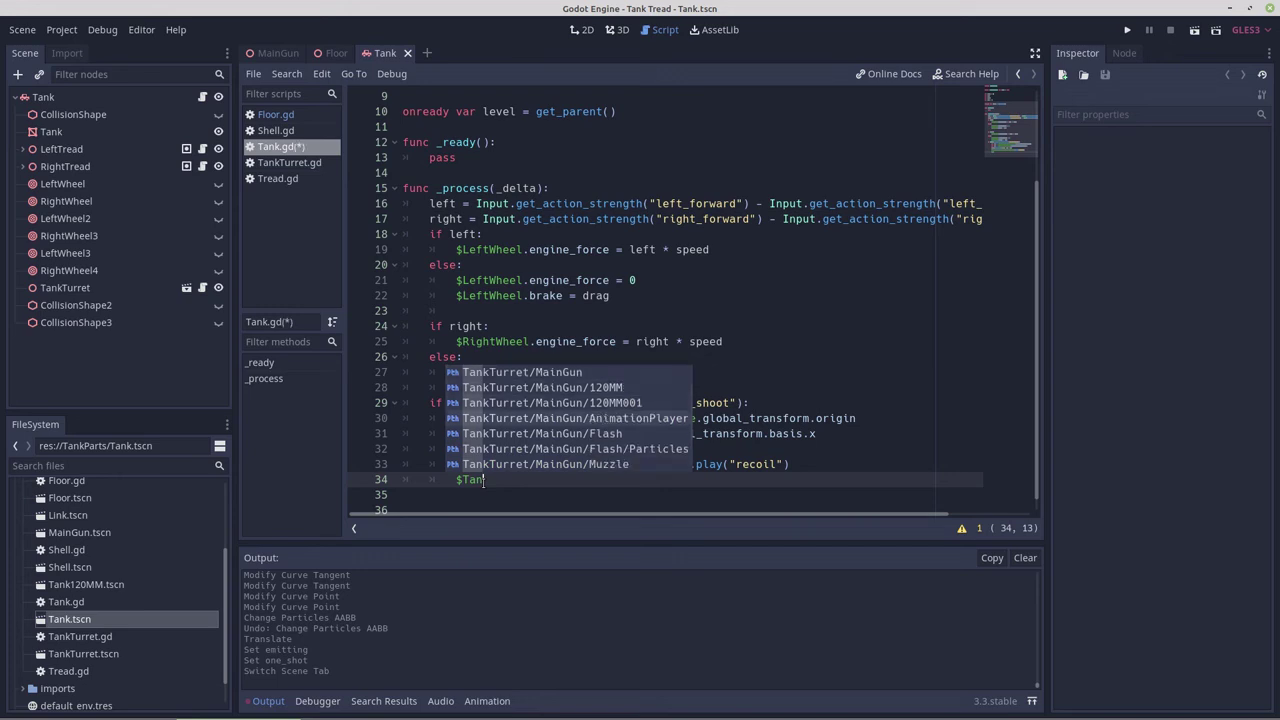
key(Return)
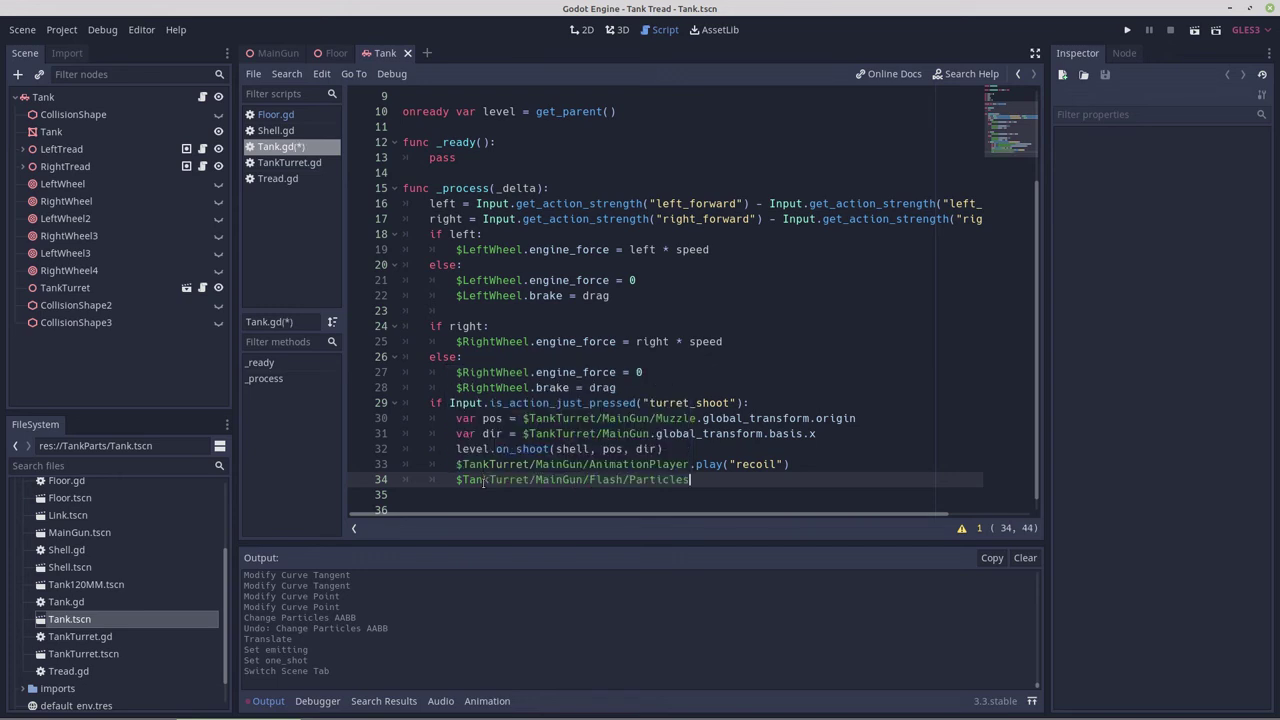
text(.)
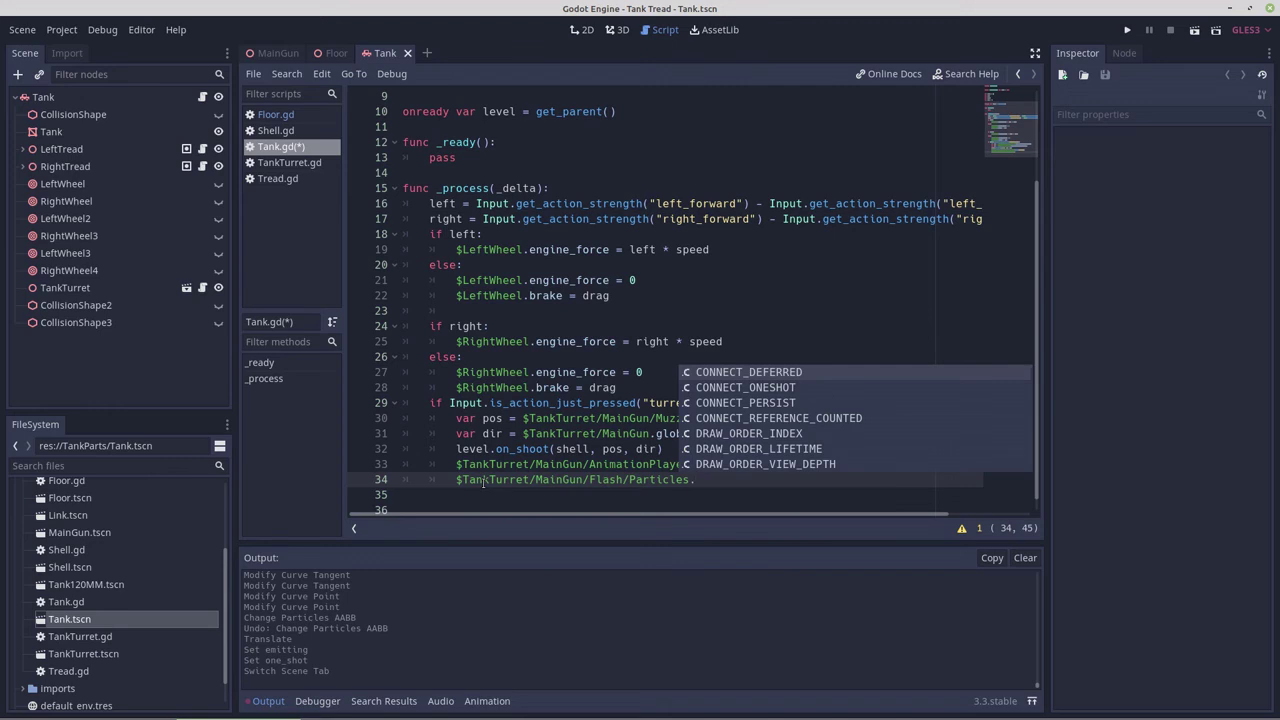
text(emi)
key(Down)
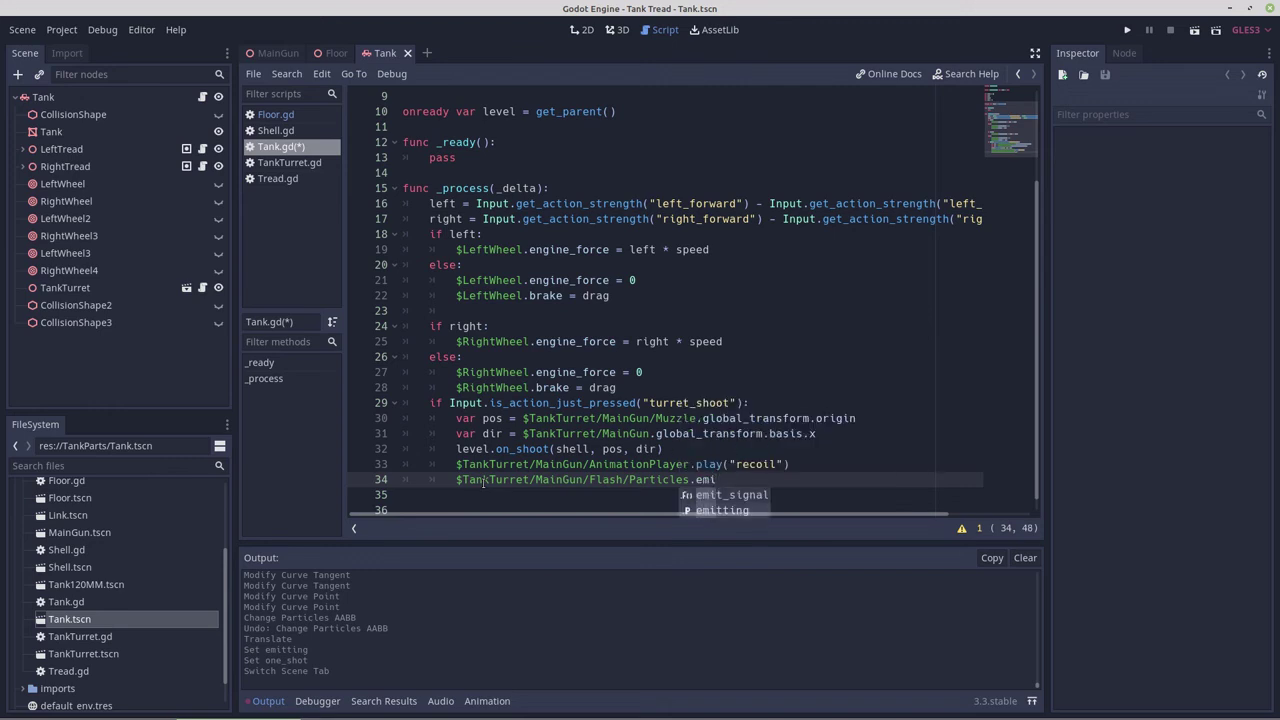
key(Return)
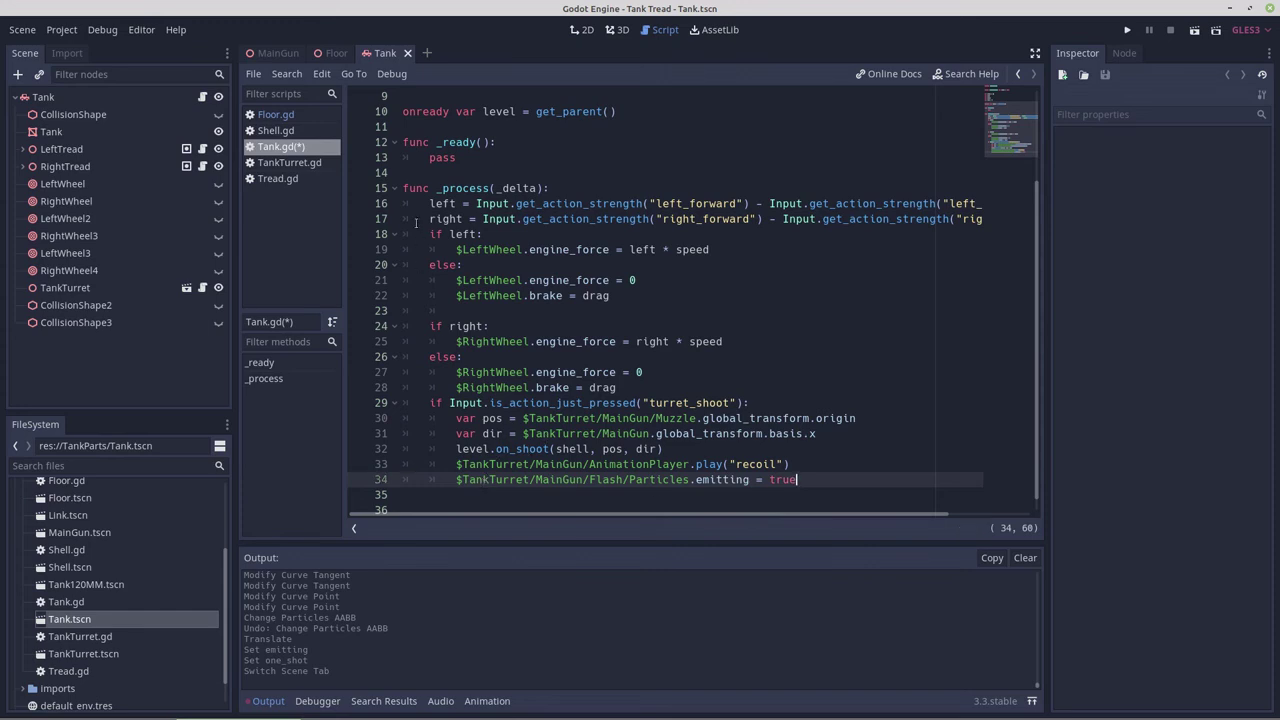
Run the Floor scene, drive the tank up near the crate and aim its main gun at the crate
click(338, 53)
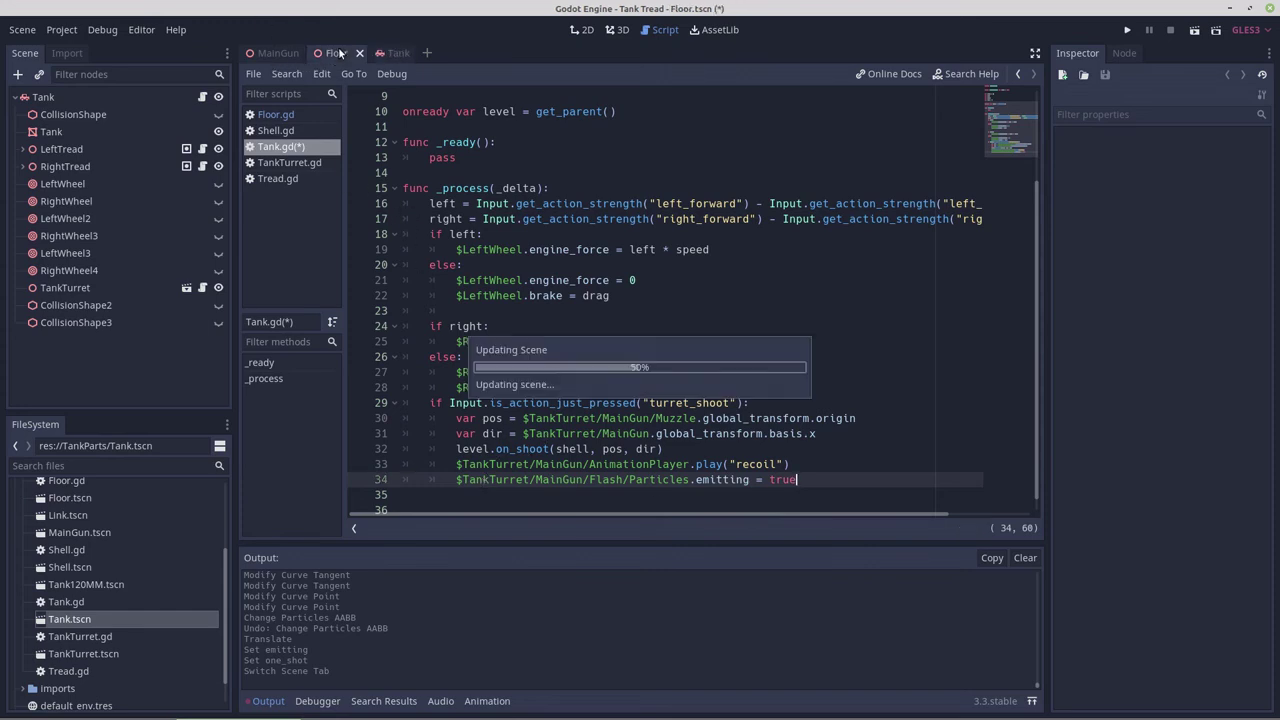
click(1194, 31)
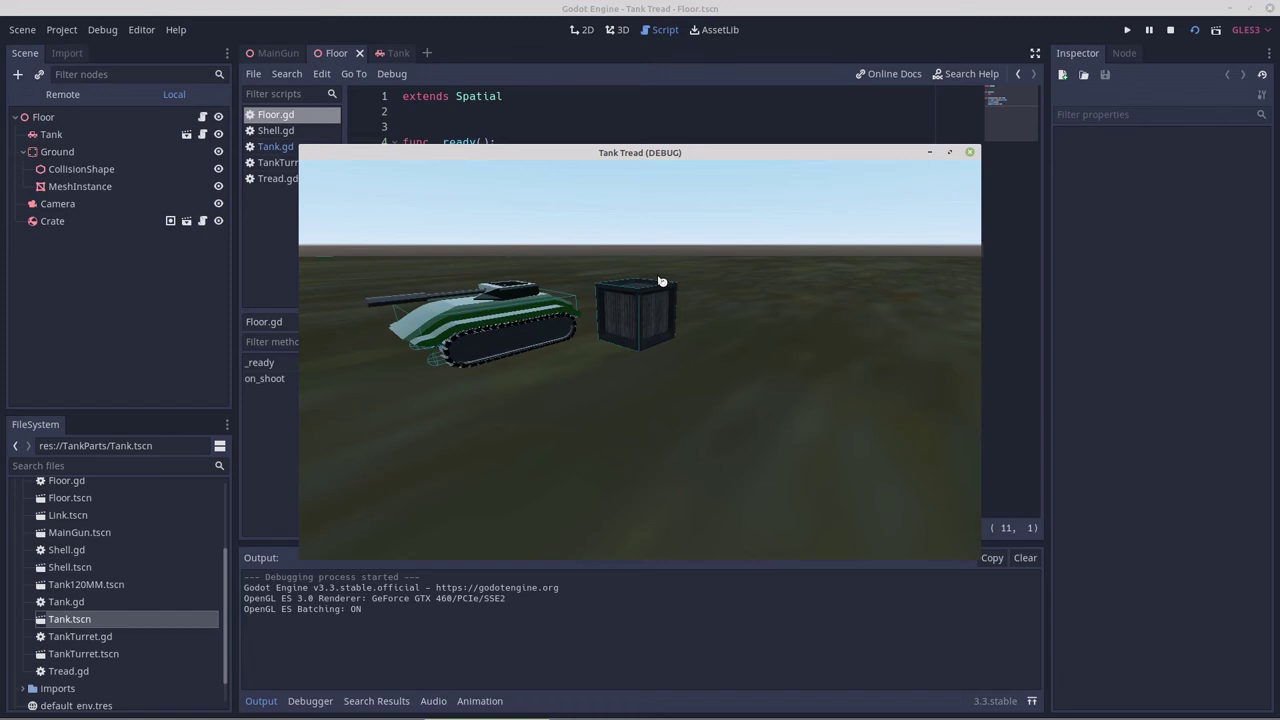
key(Left)
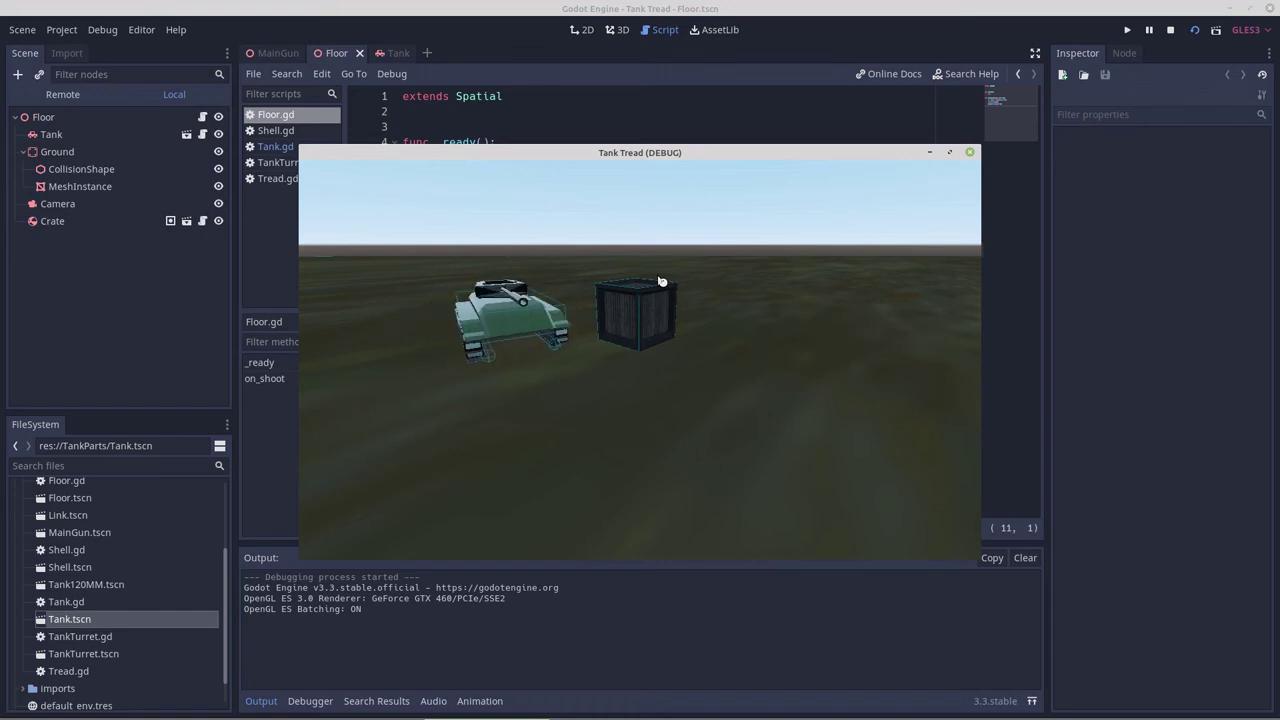
key(Left)
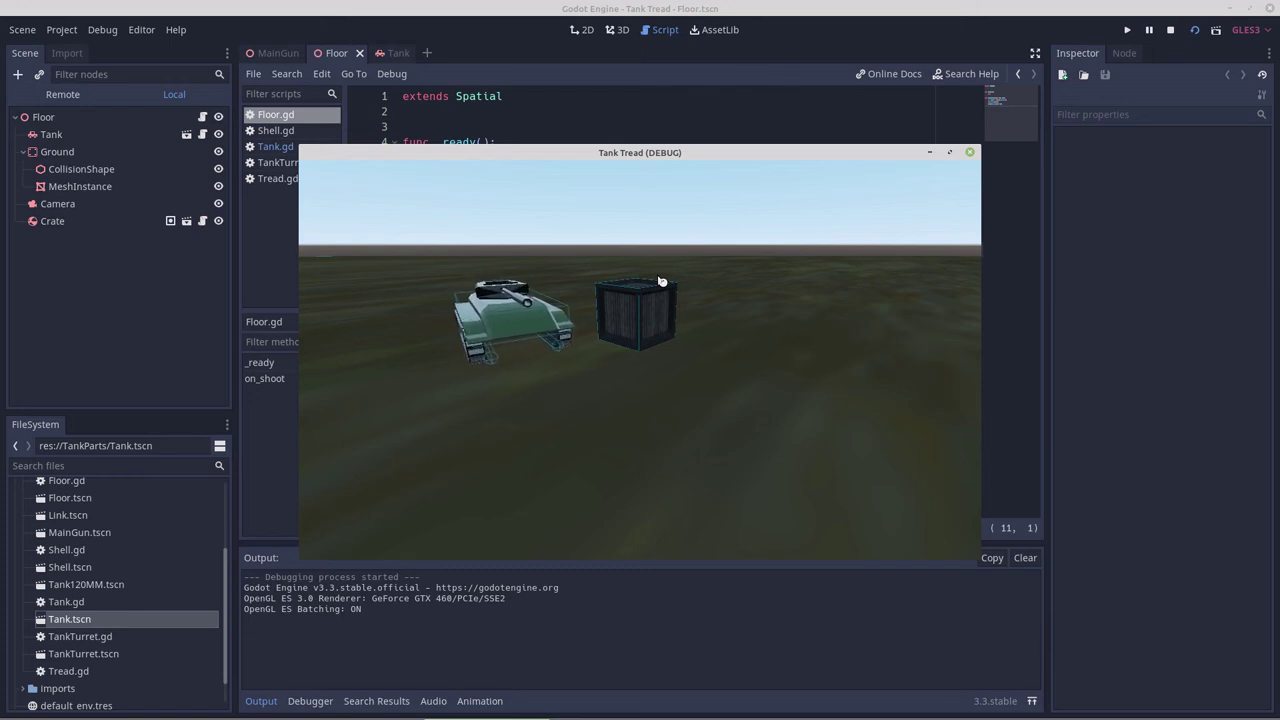
key(Up)
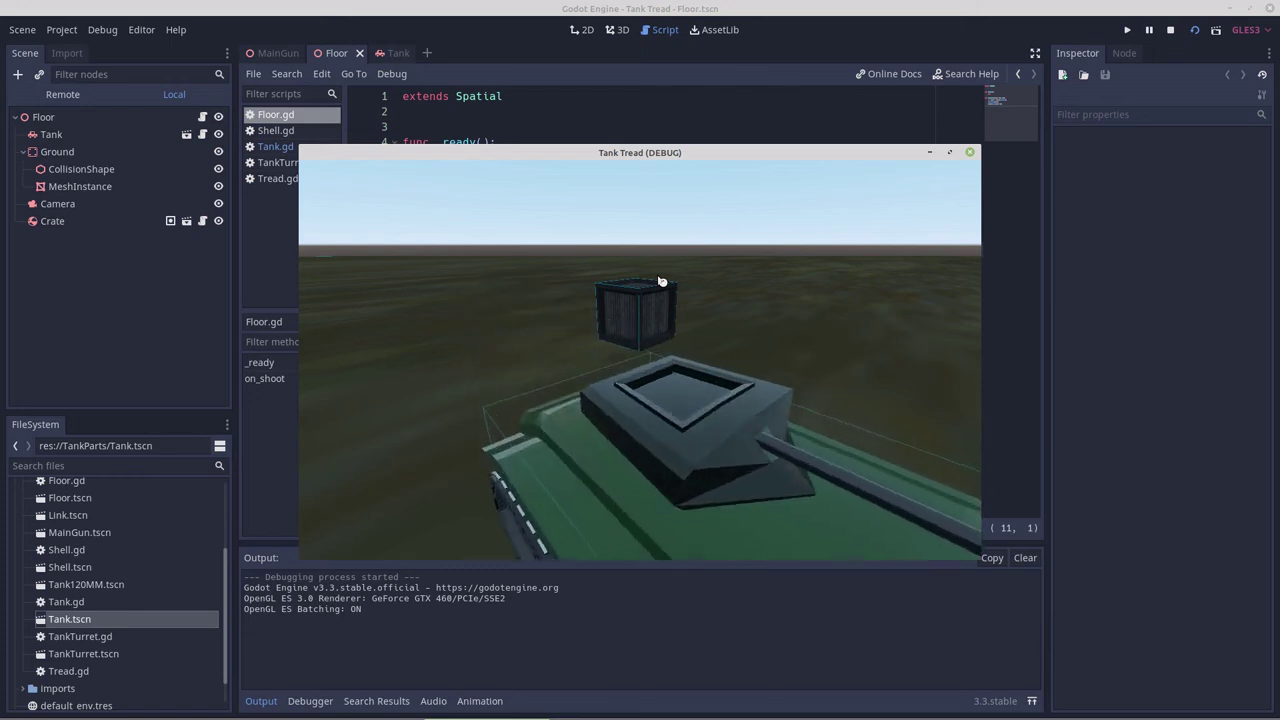
key(Up)
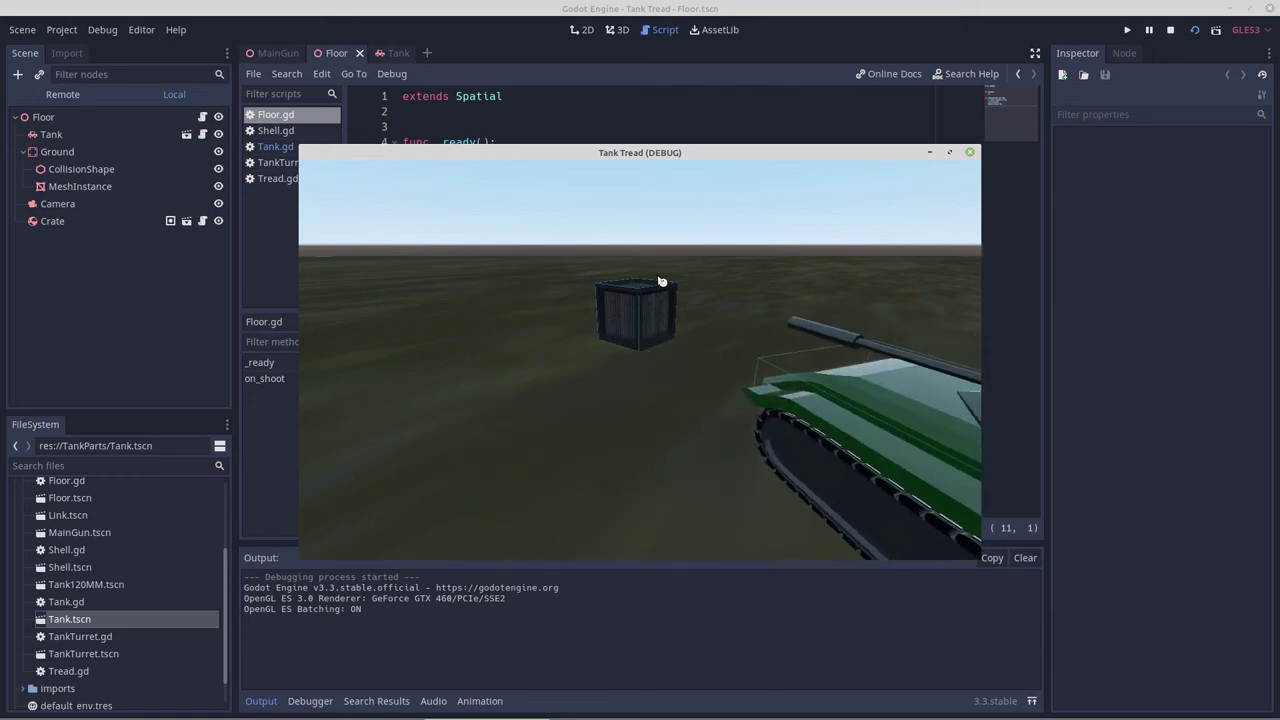
key(Left)
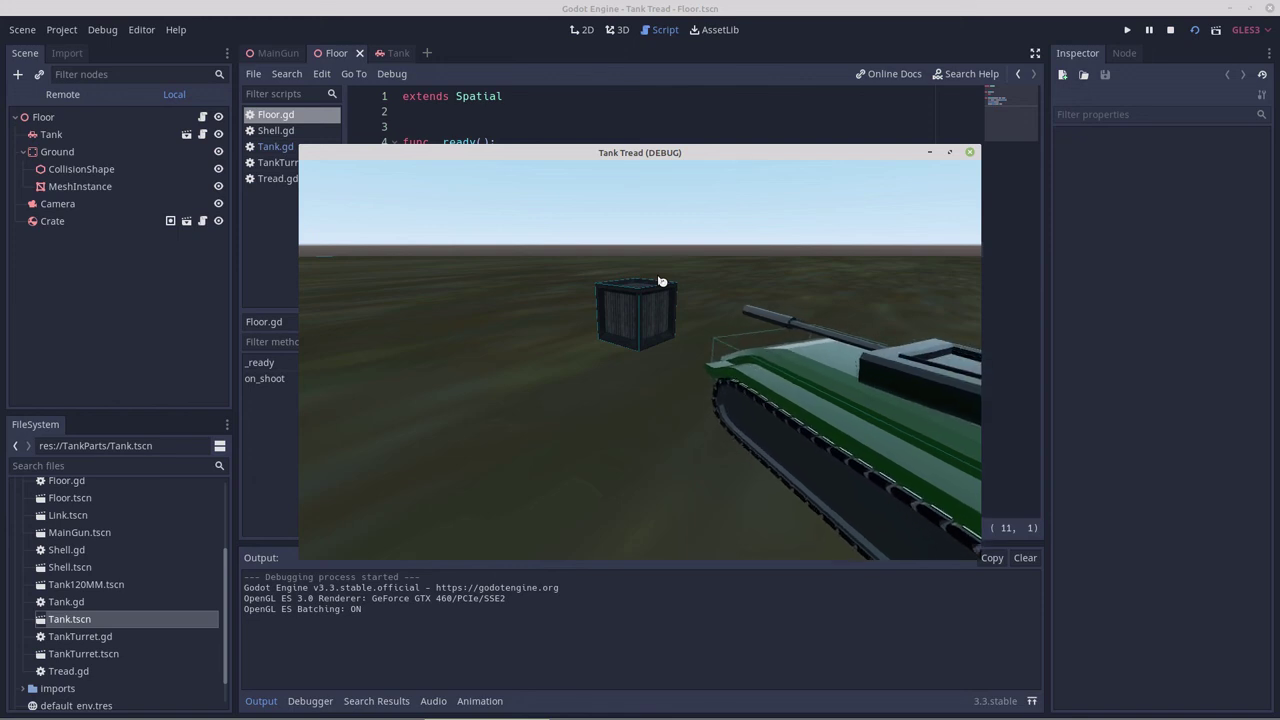
key(Left)
key(w)
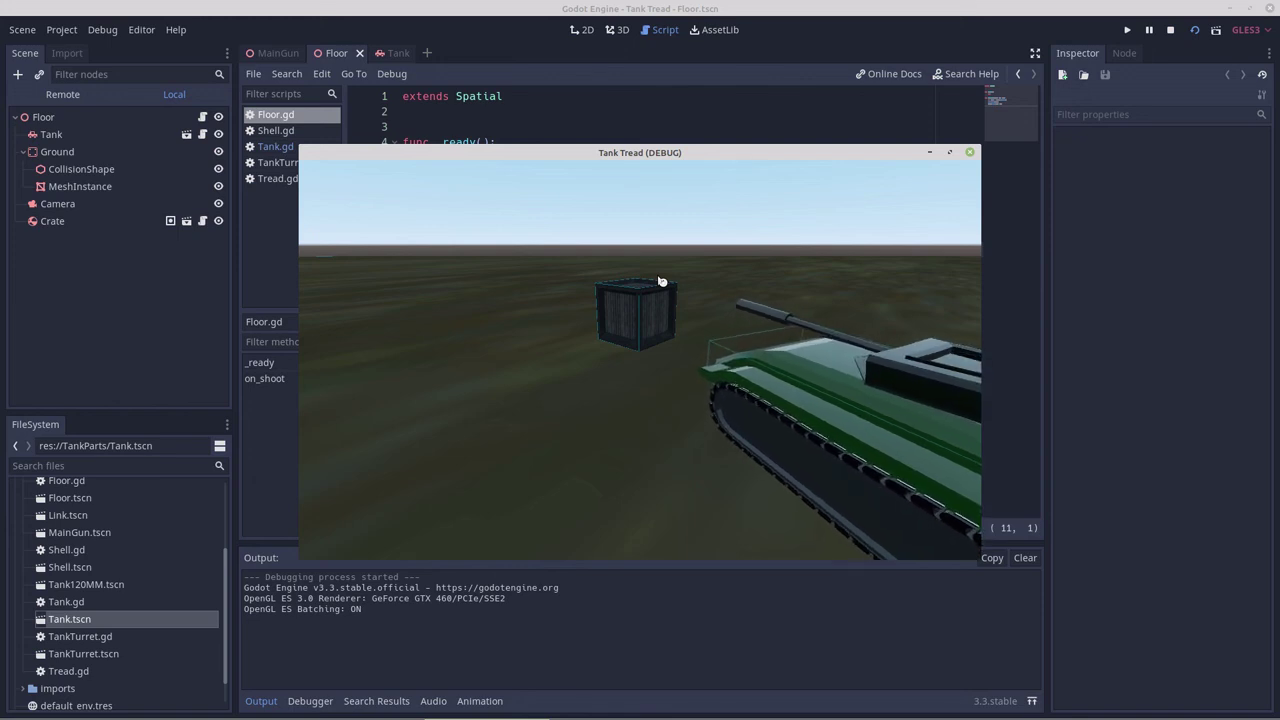
key(s)
Fire the main gun repeatedly to check the muzzle flash, then close the running game
key(space)
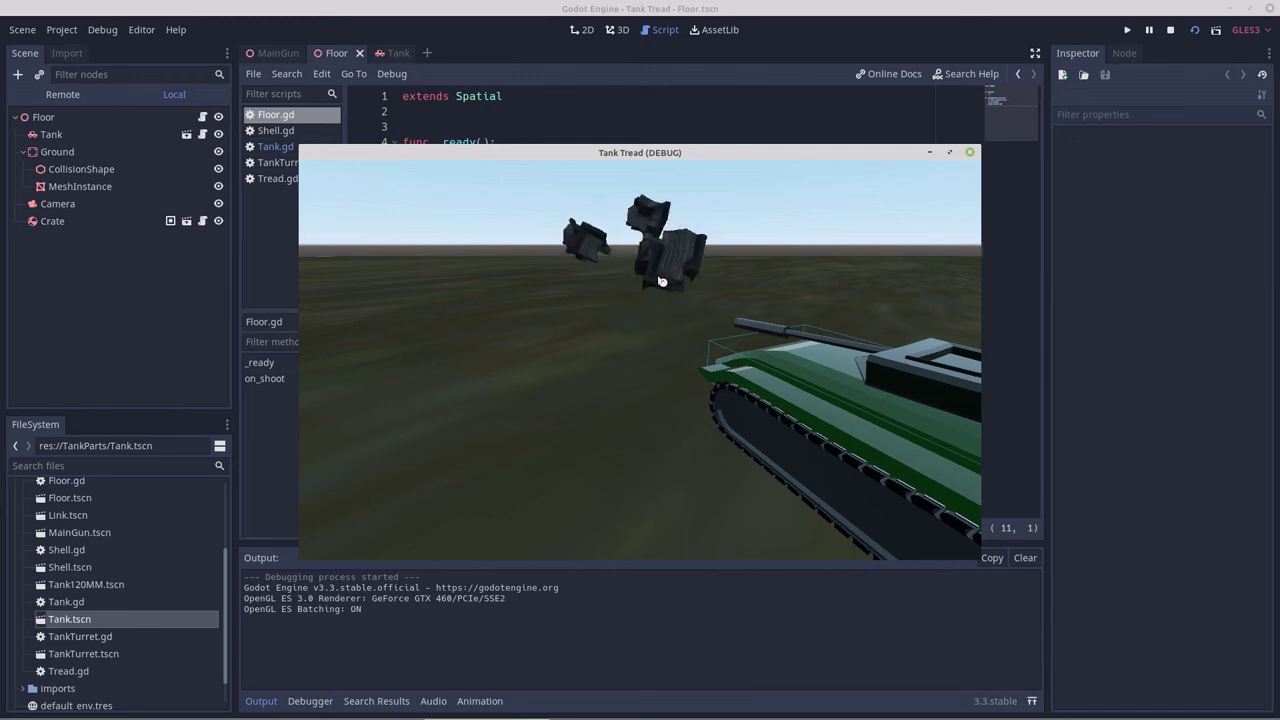
key(space)
key(space)
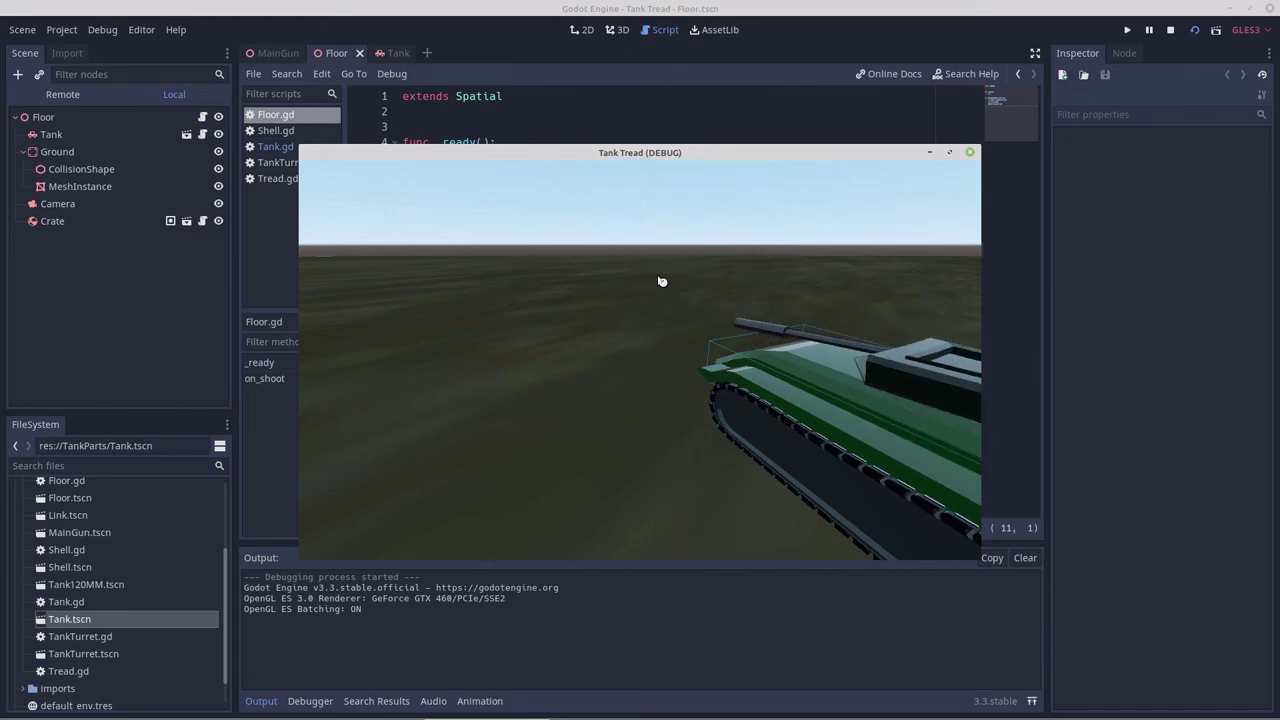
key(Left)
key(space)
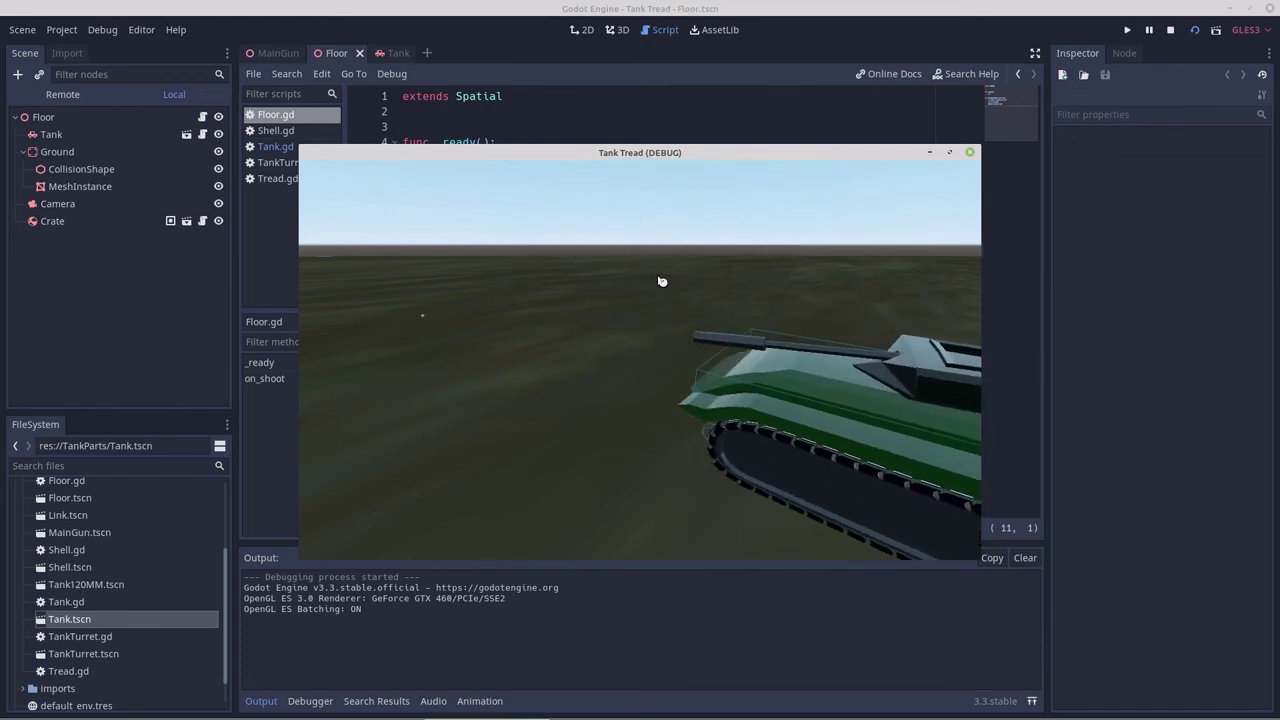
key(space)
key(space)
click(969, 154)
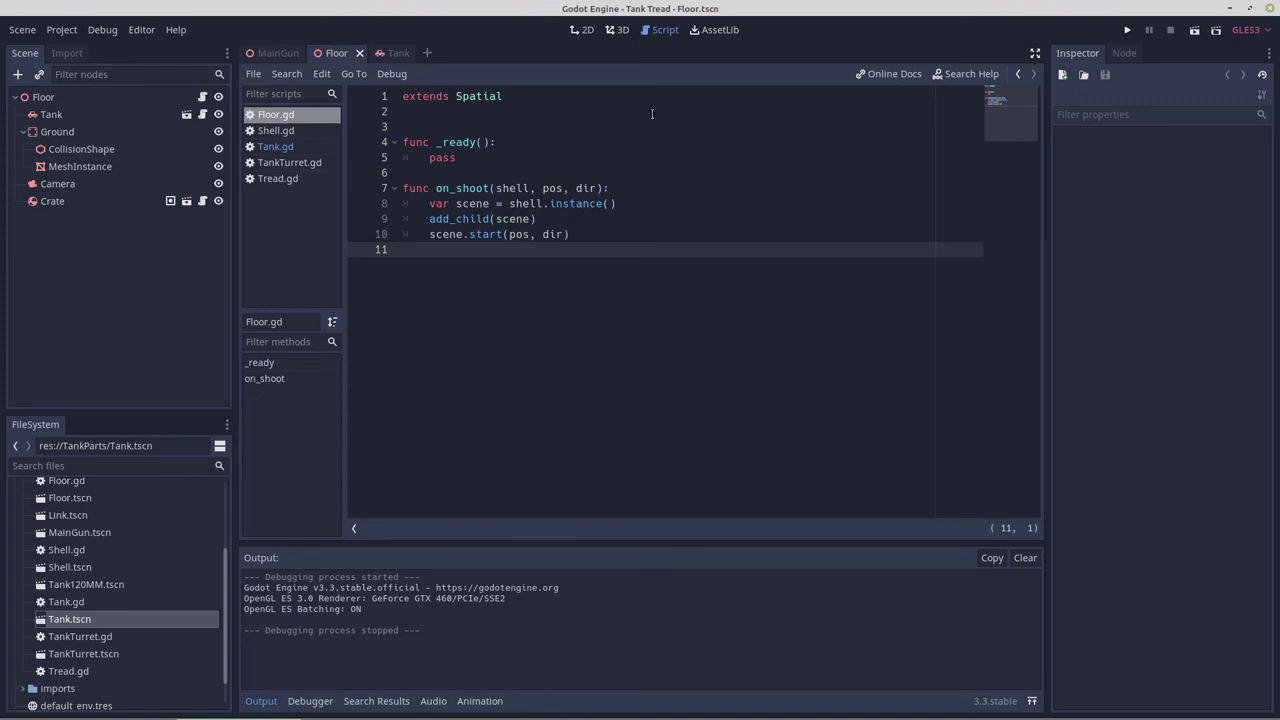
In the MainGun scene, set the flash particles' lifetime to 0.2 and amount to 50
click(272, 53)
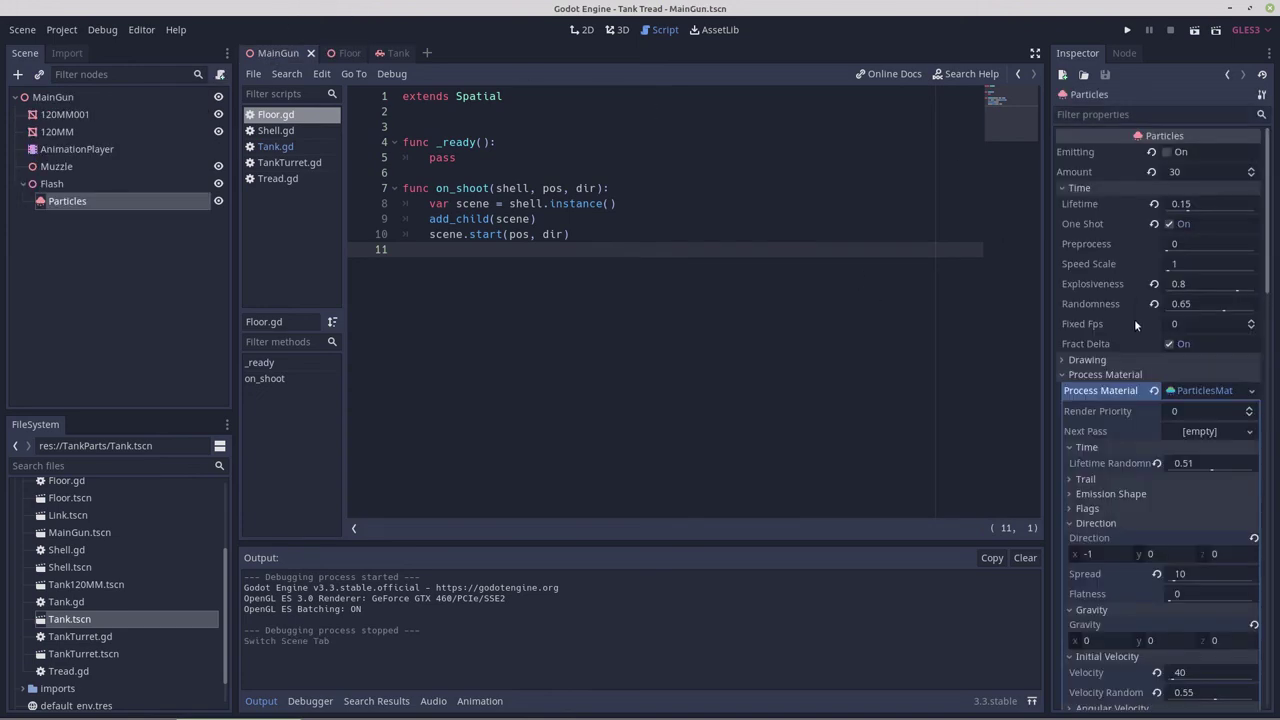
click(1188, 204)
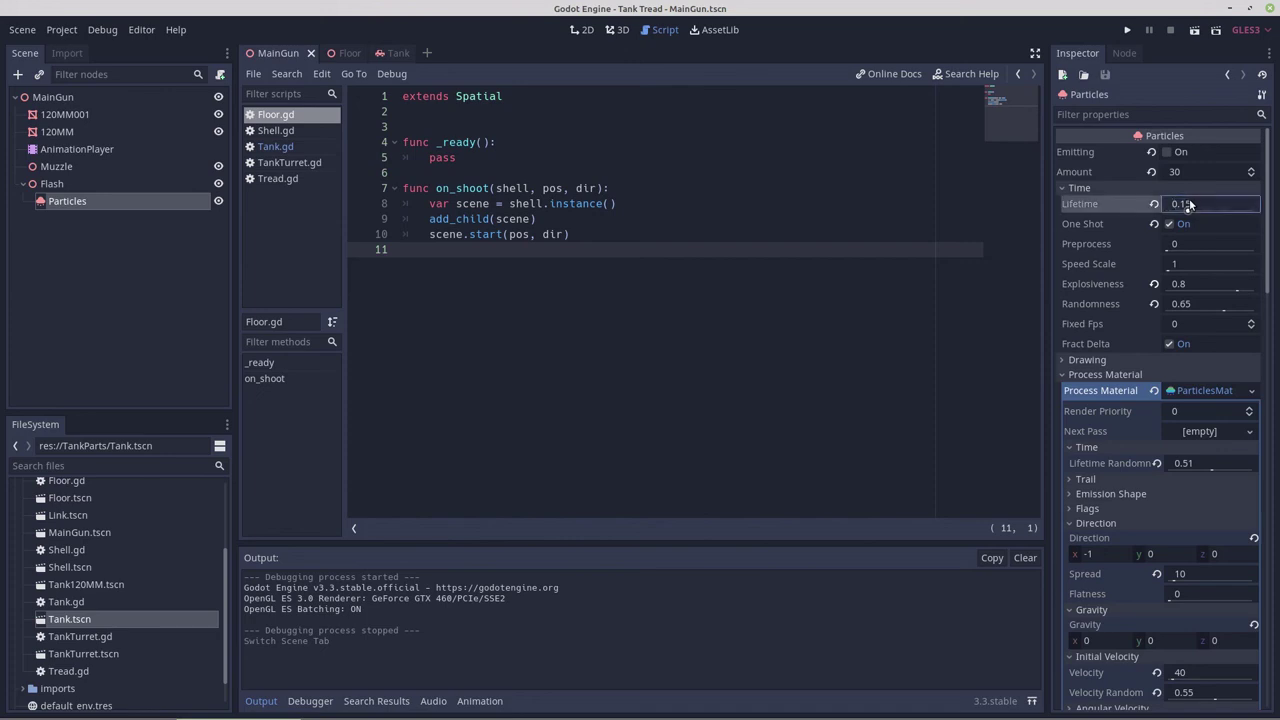
click(1184, 204)
key(BackSpace)
key(BackSpace)
text(2)
click(1180, 172)
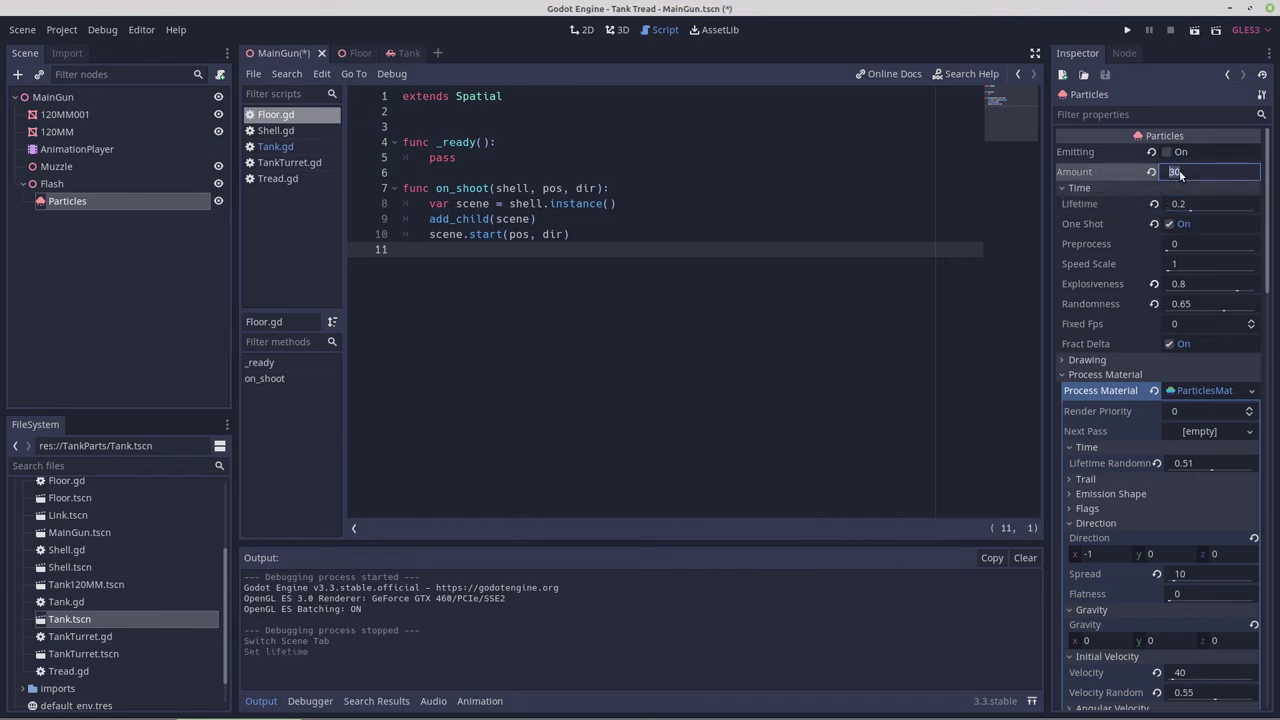
text(50)
click(1137, 477)
click(1069, 478)
Set the initial velocity in the particles' process material to 50
scroll(1135, 501, down, 5)
scroll(1135, 501, down, 2)
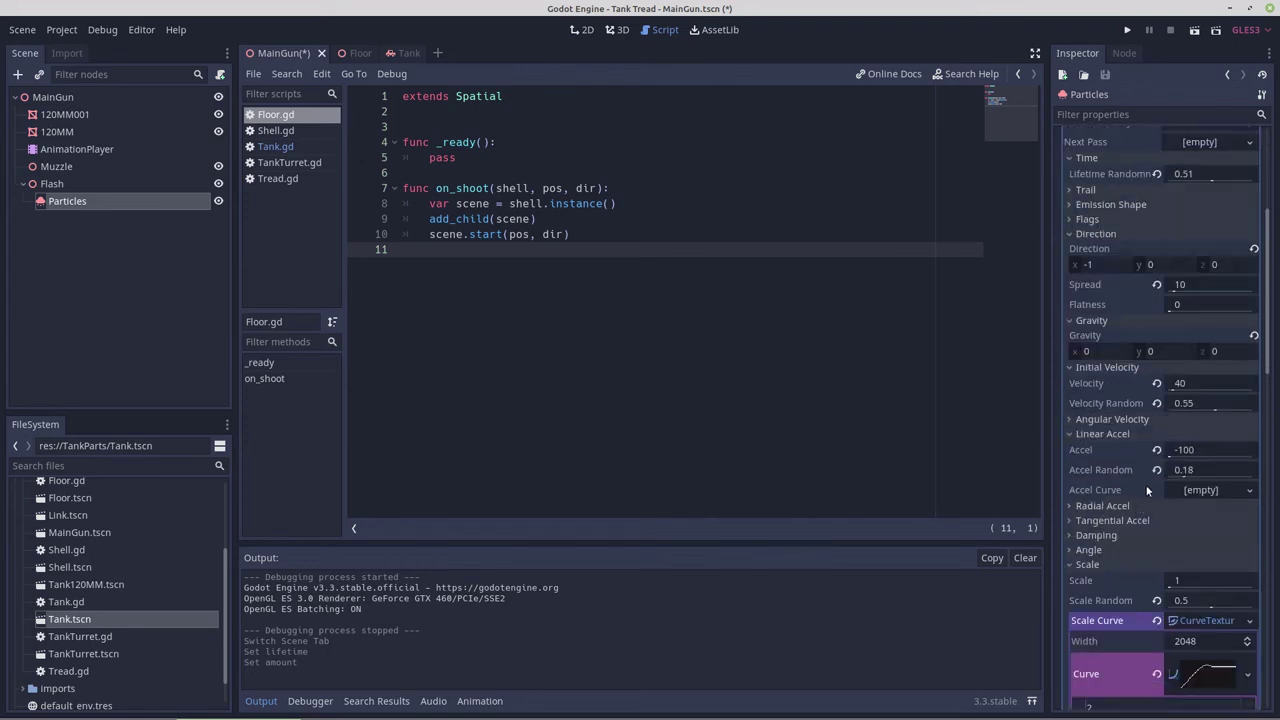
click(1185, 384)
text(50)
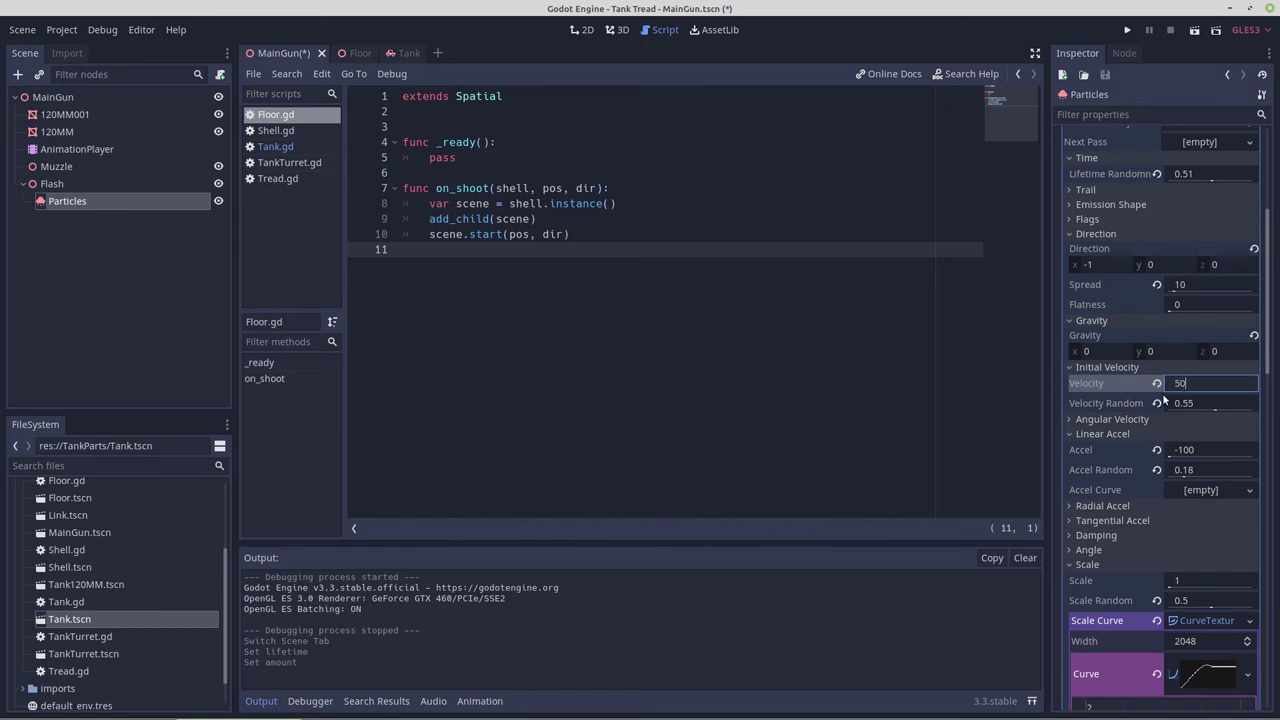
key(Return)
Steepen the tangents at the end and start points of the particles' scale curve so it arches higher in between
scroll(1138, 518, down, 7)
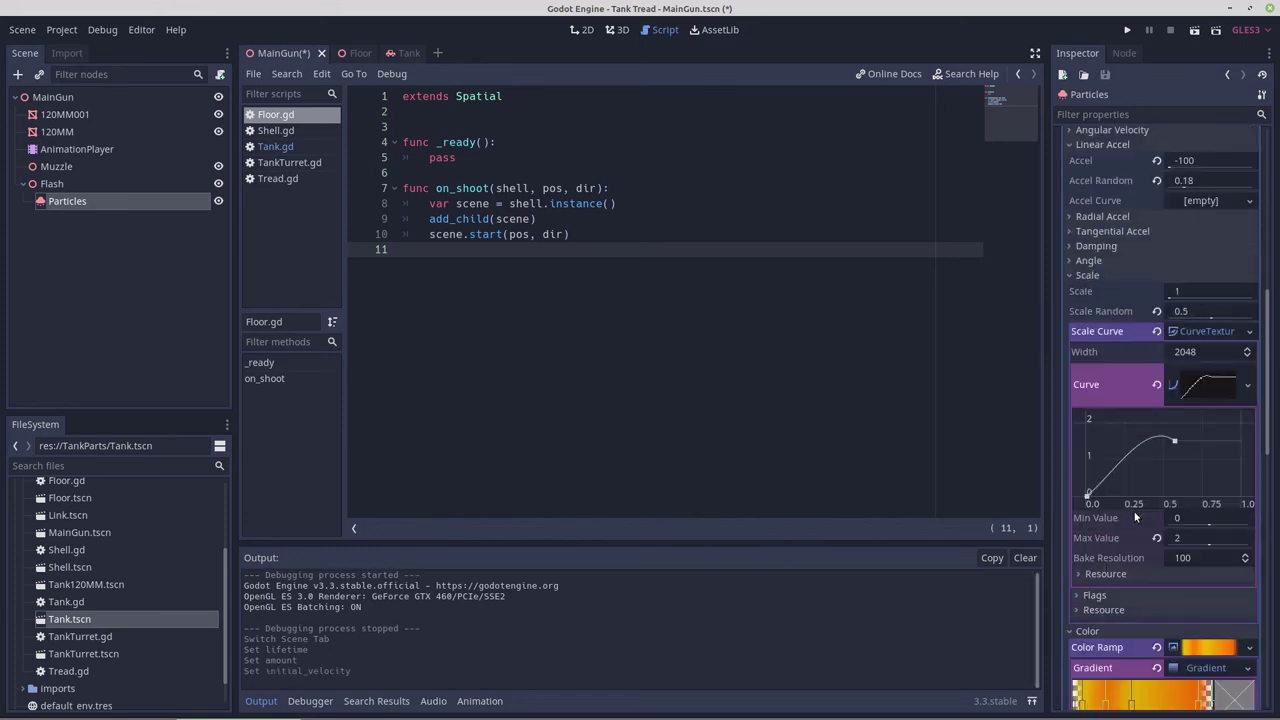
click(1173, 441)
drag(1155, 430, 1155, 389)
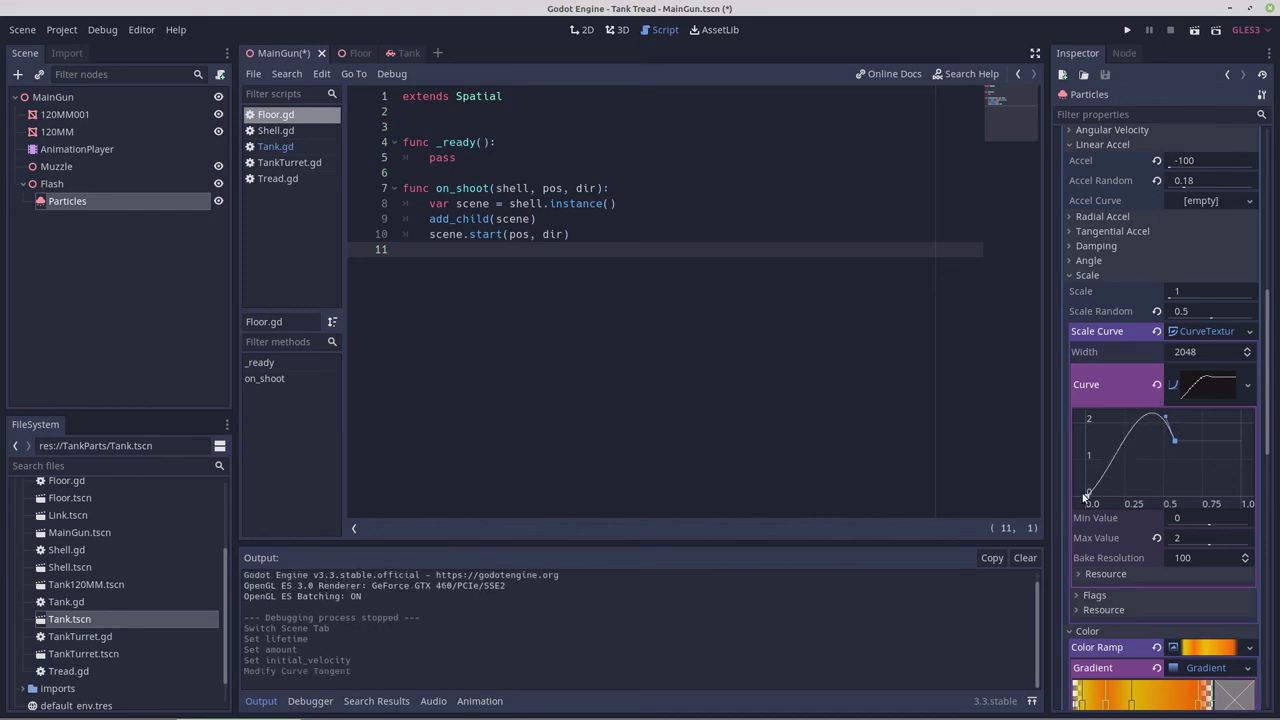
click(1087, 496)
drag(1106, 479, 1097, 451)
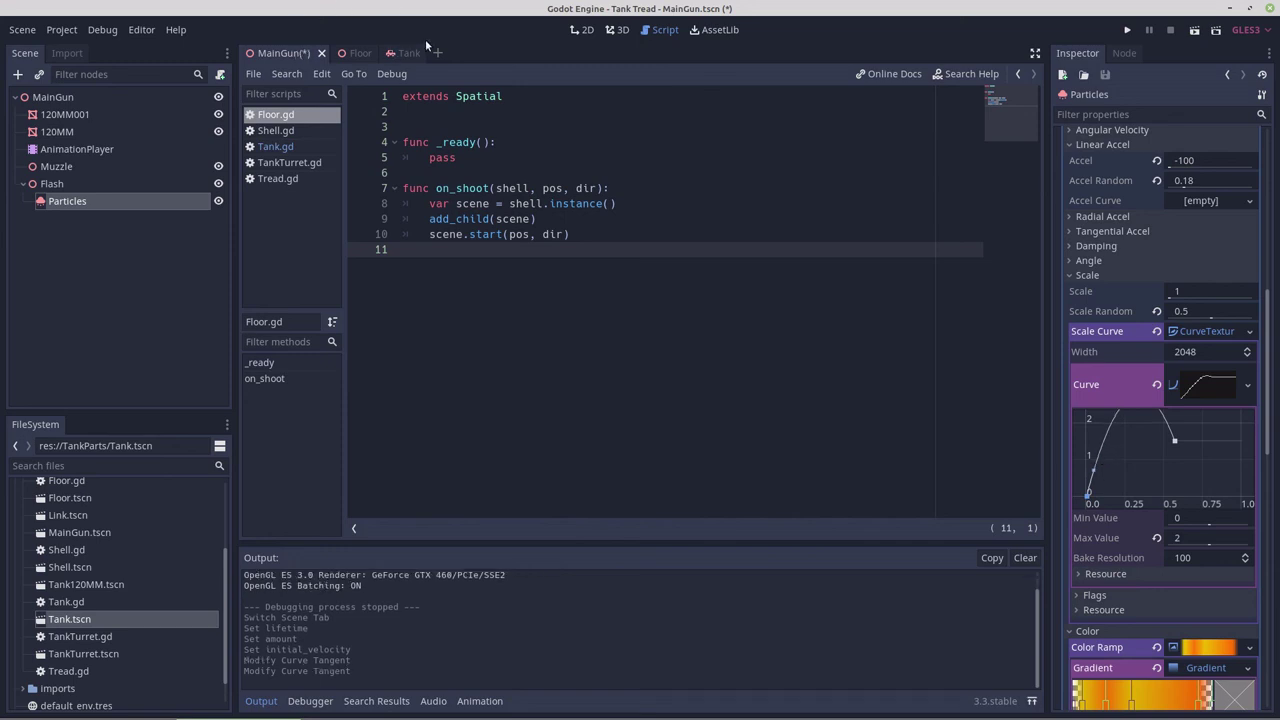
Run the Floor scene again, drive and aim the tank at the crate, and fire to check the adjusted flash
click(360, 53)
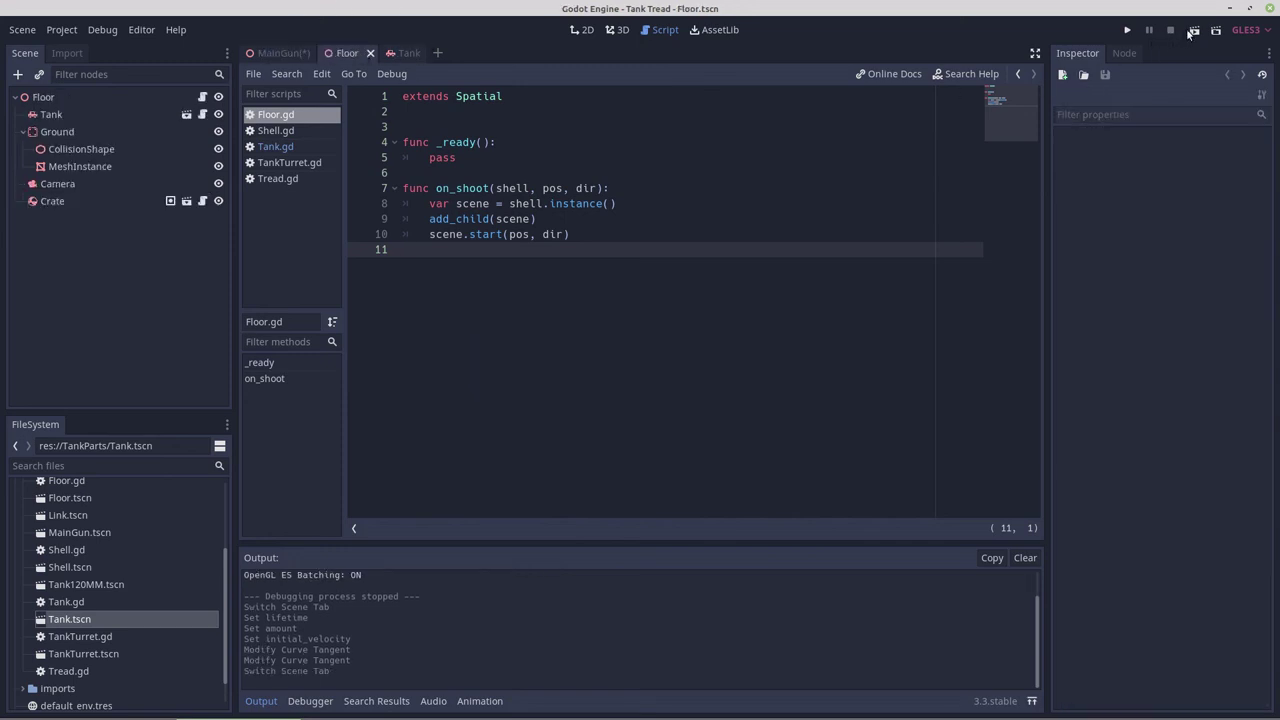
click(1192, 31)
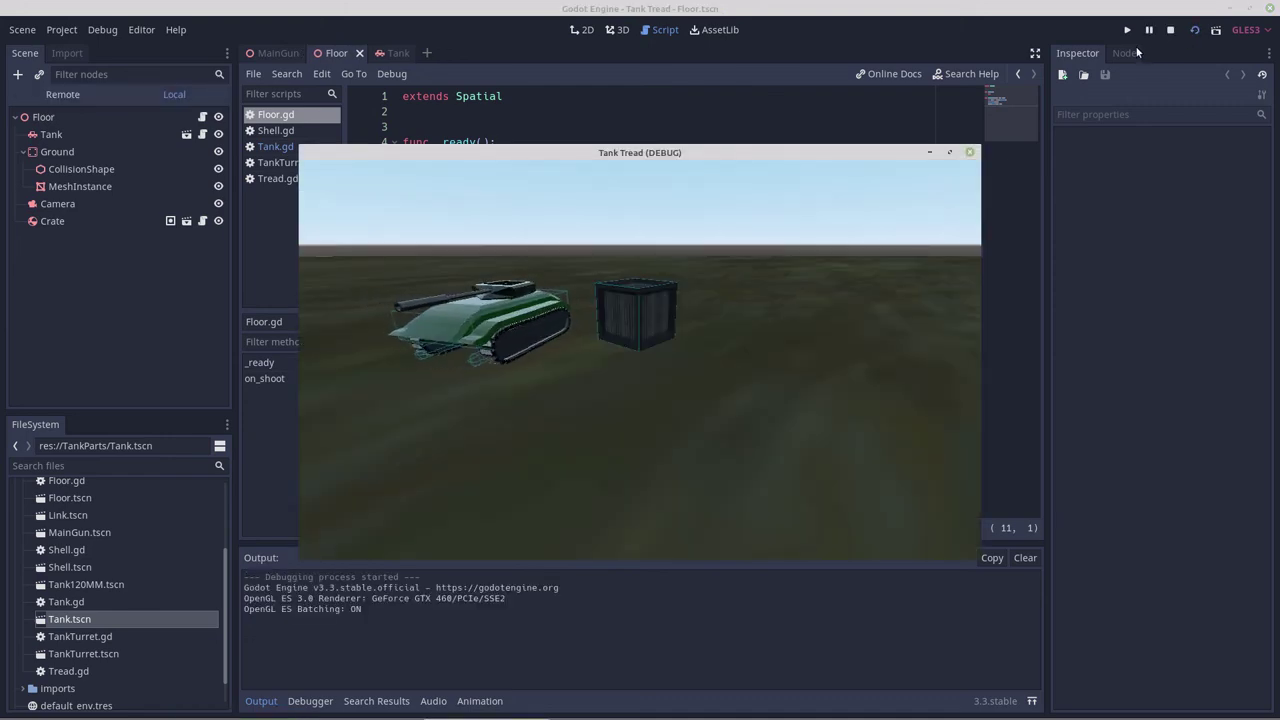
key(Left)
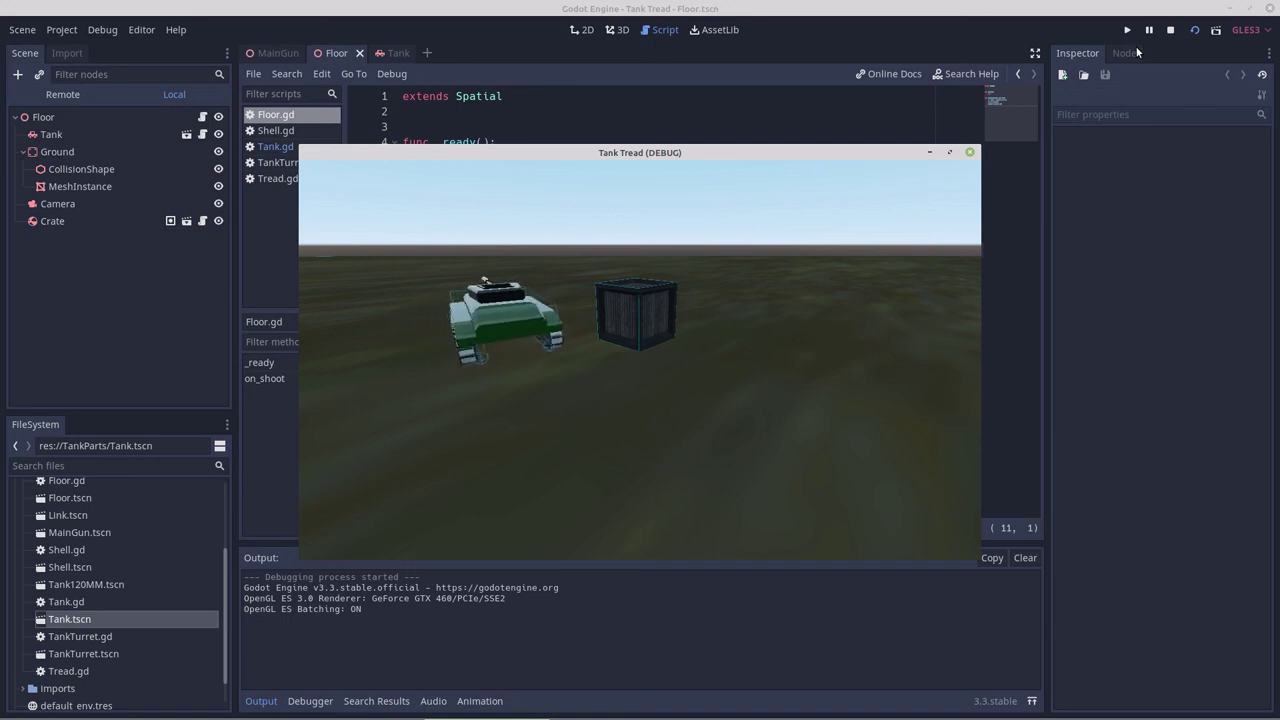
key(Down)
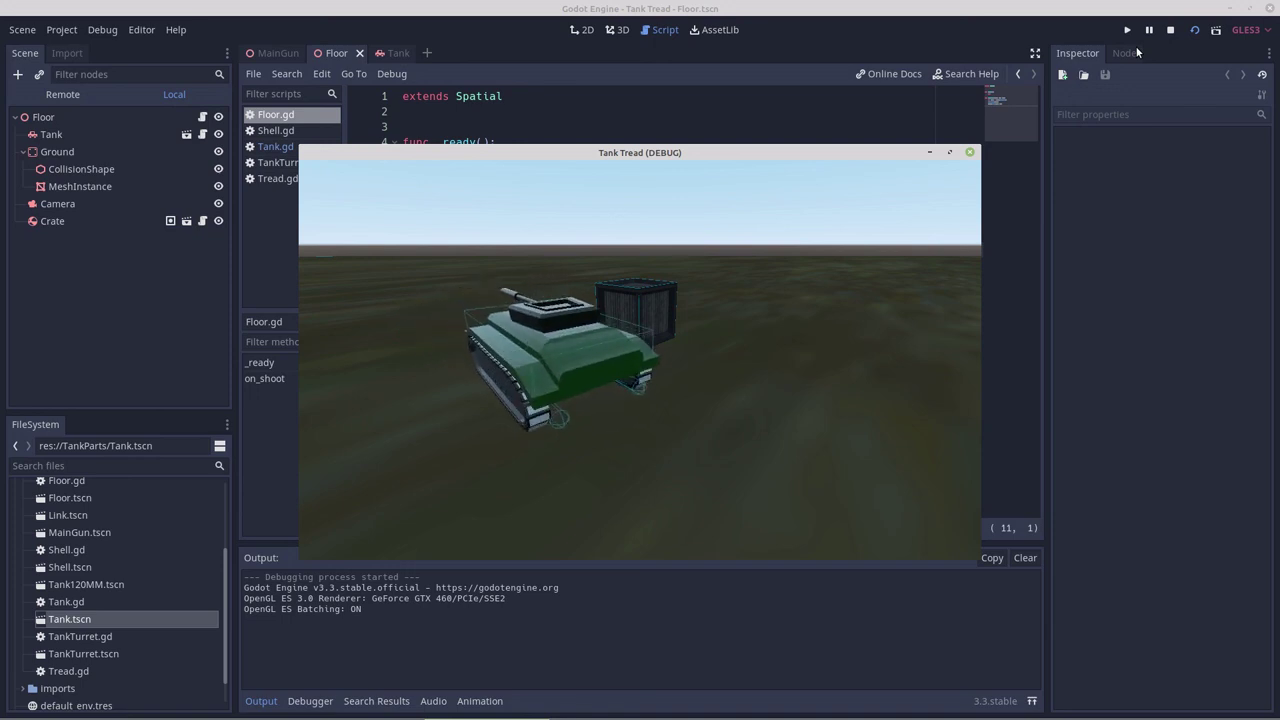
key(d)
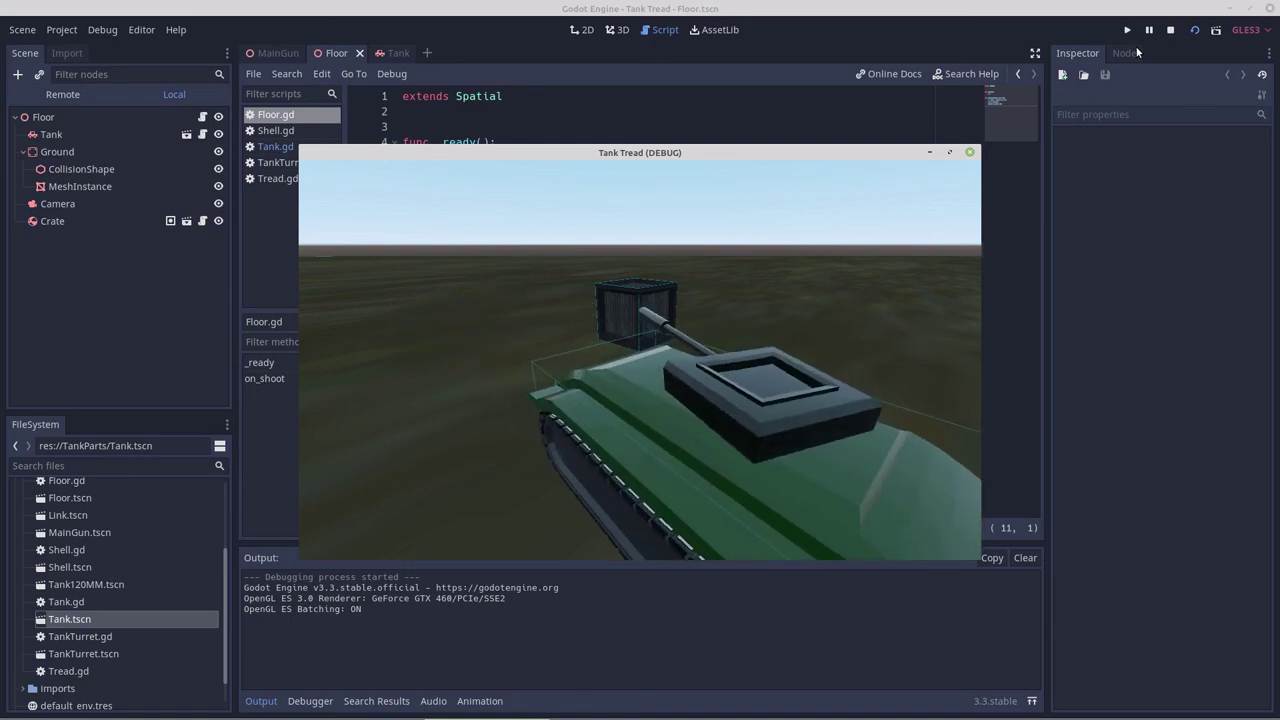
key(w)
key(s)
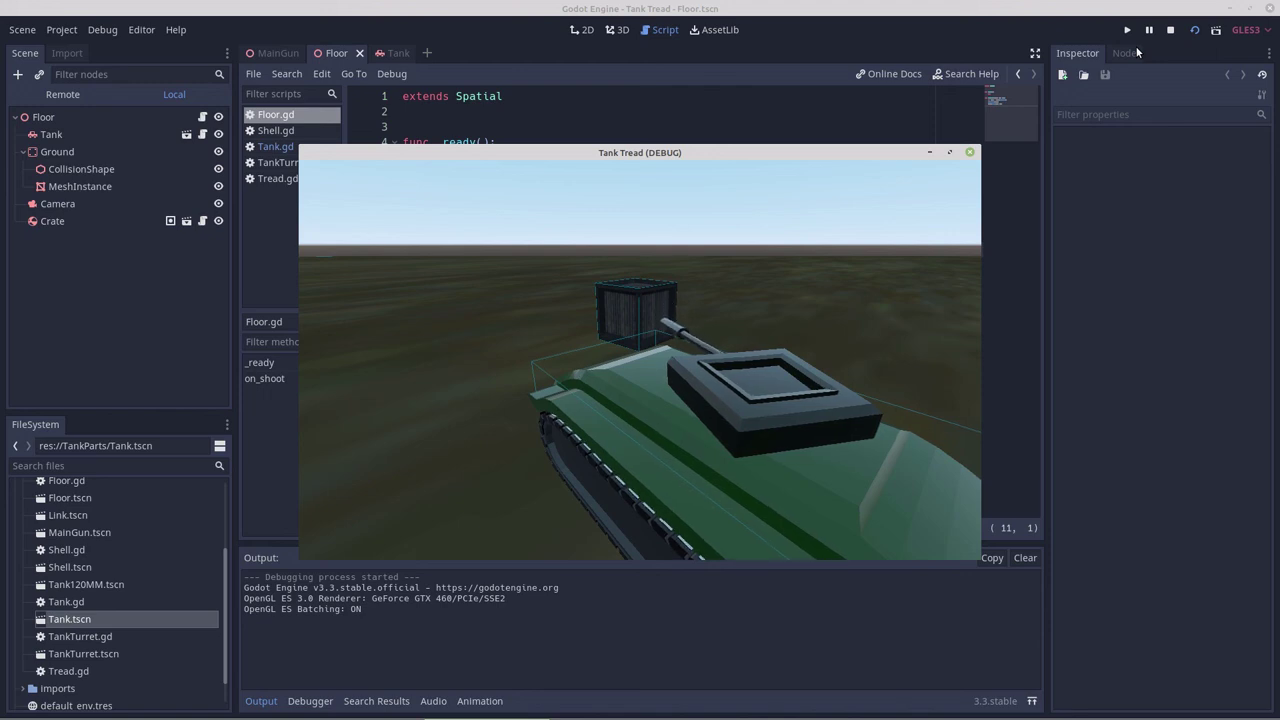
key(space)
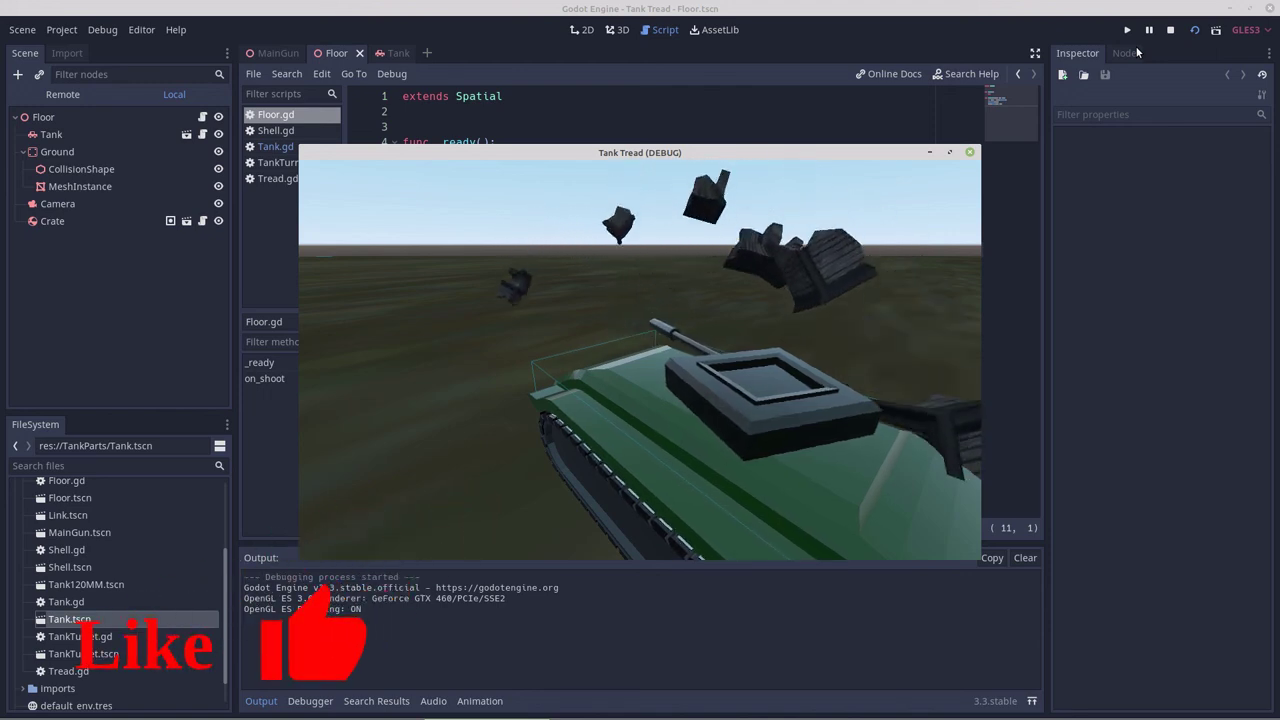
Rotate the turret to different angles and fire the main gun to view the muzzle flash from several directions
key(a)
key(space)
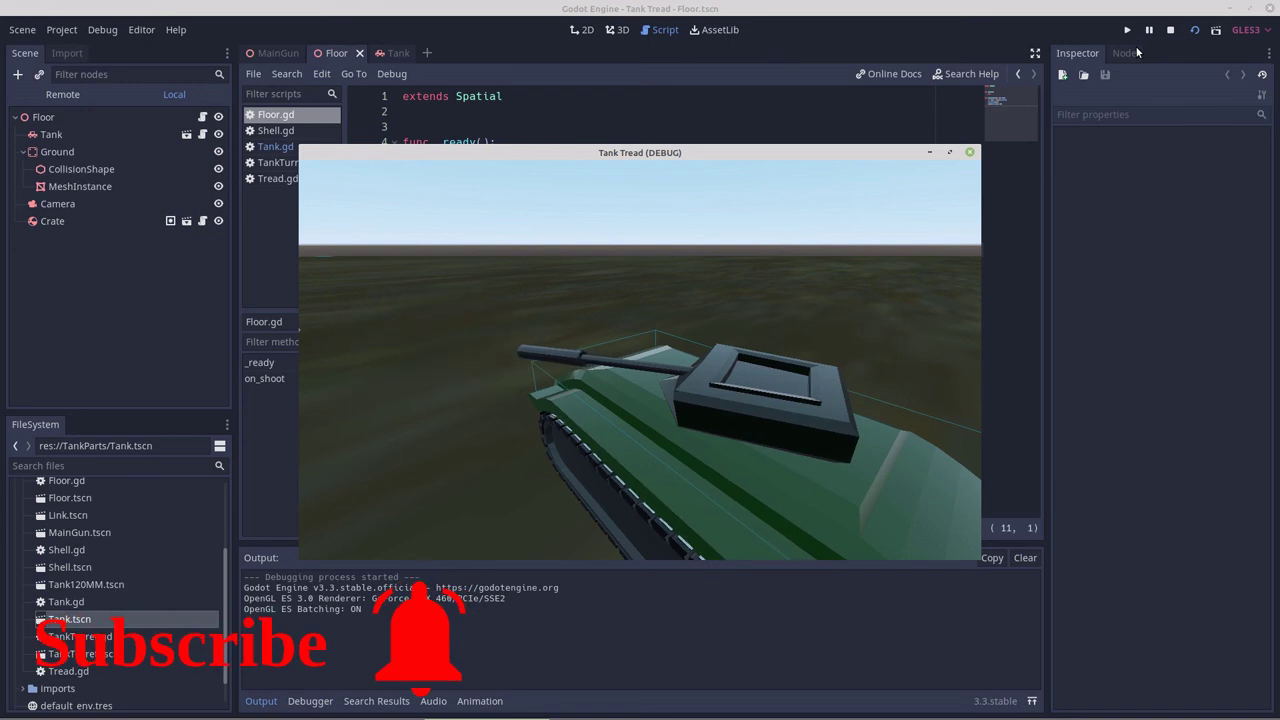
key(d)
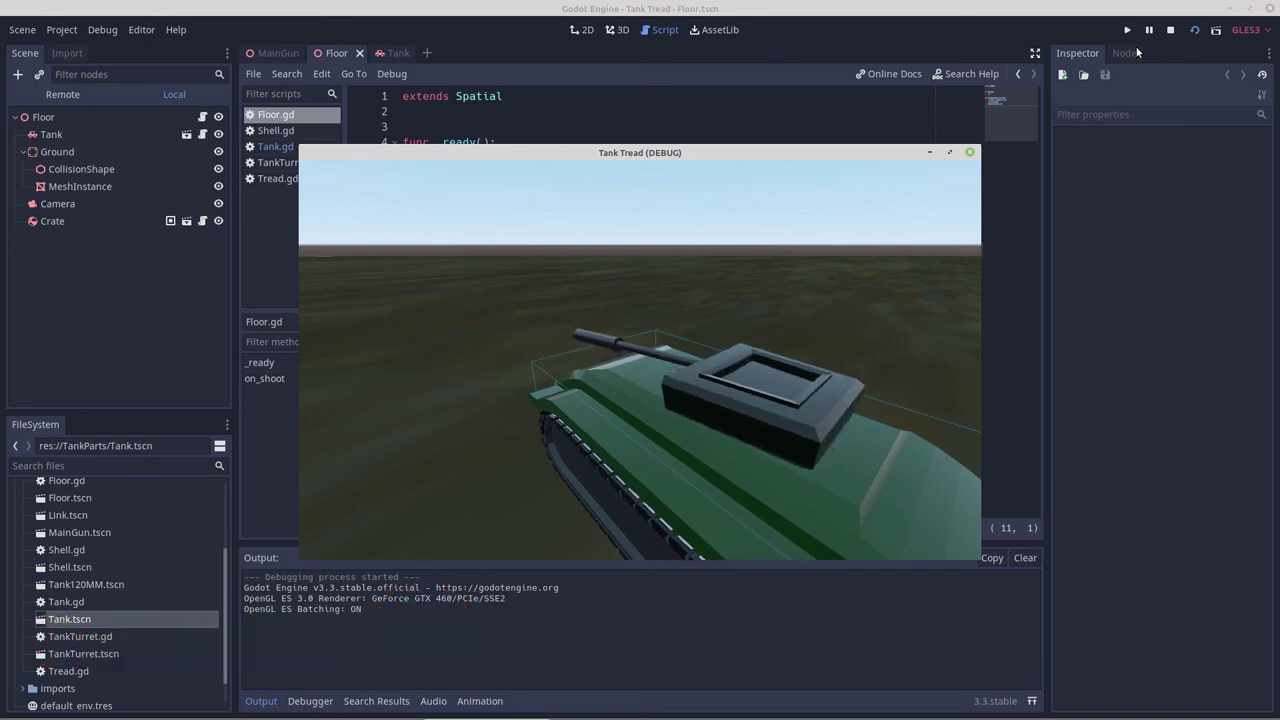
key(d)
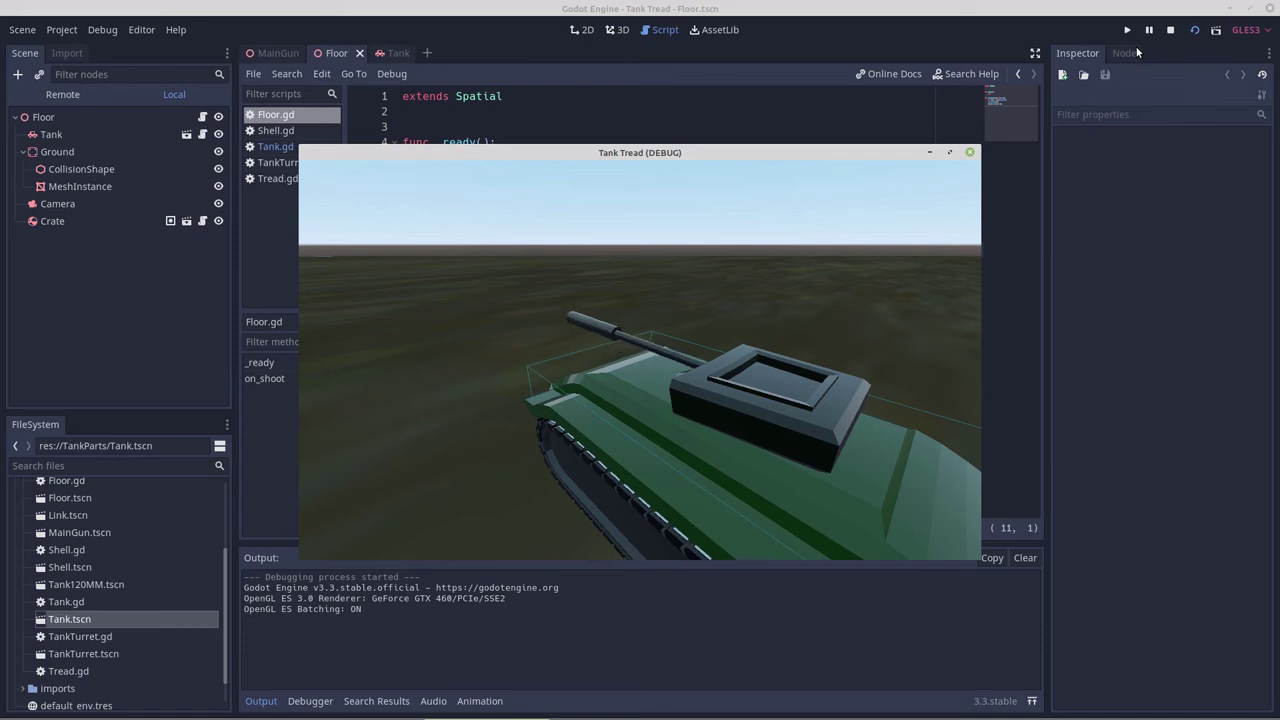
key(d)
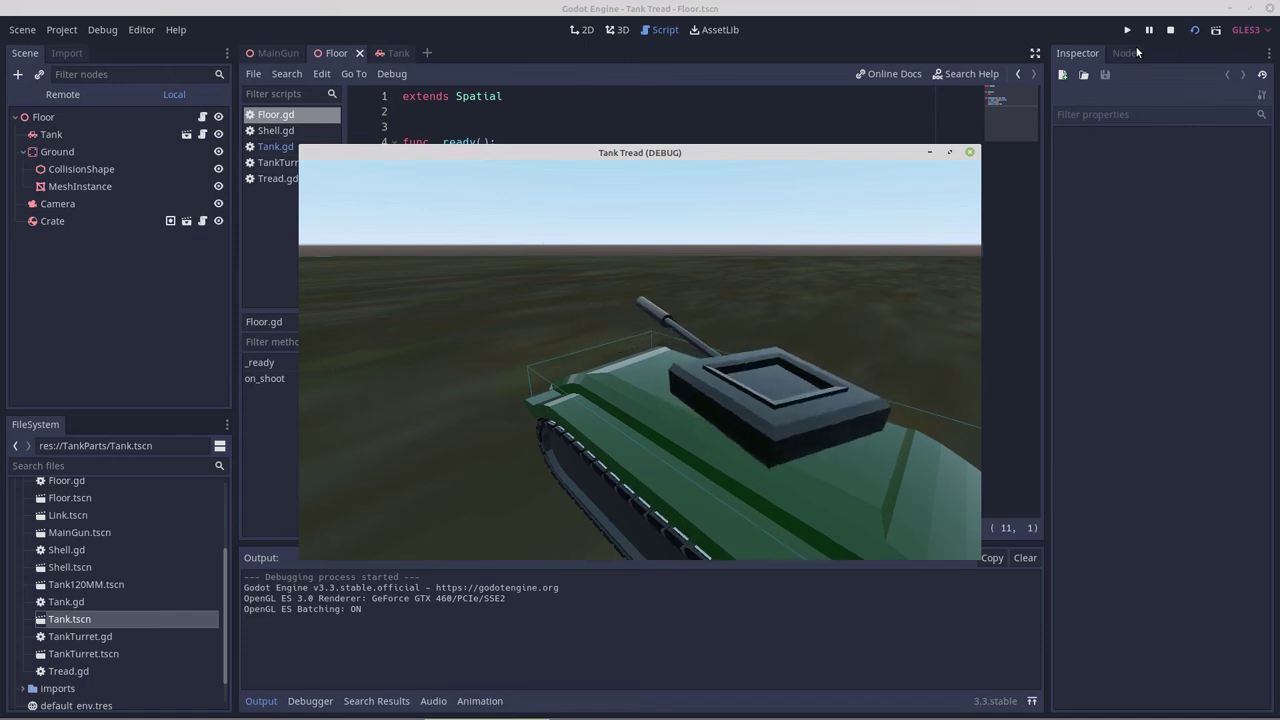
key(d)
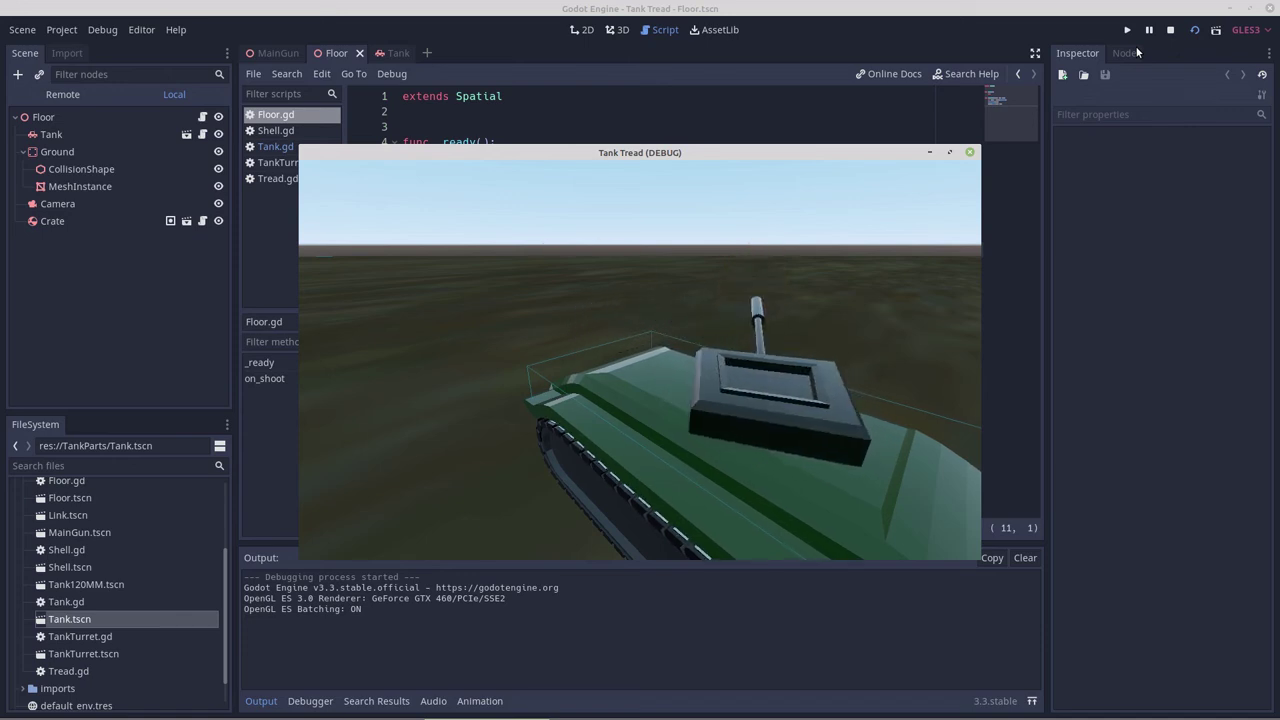
key(d)
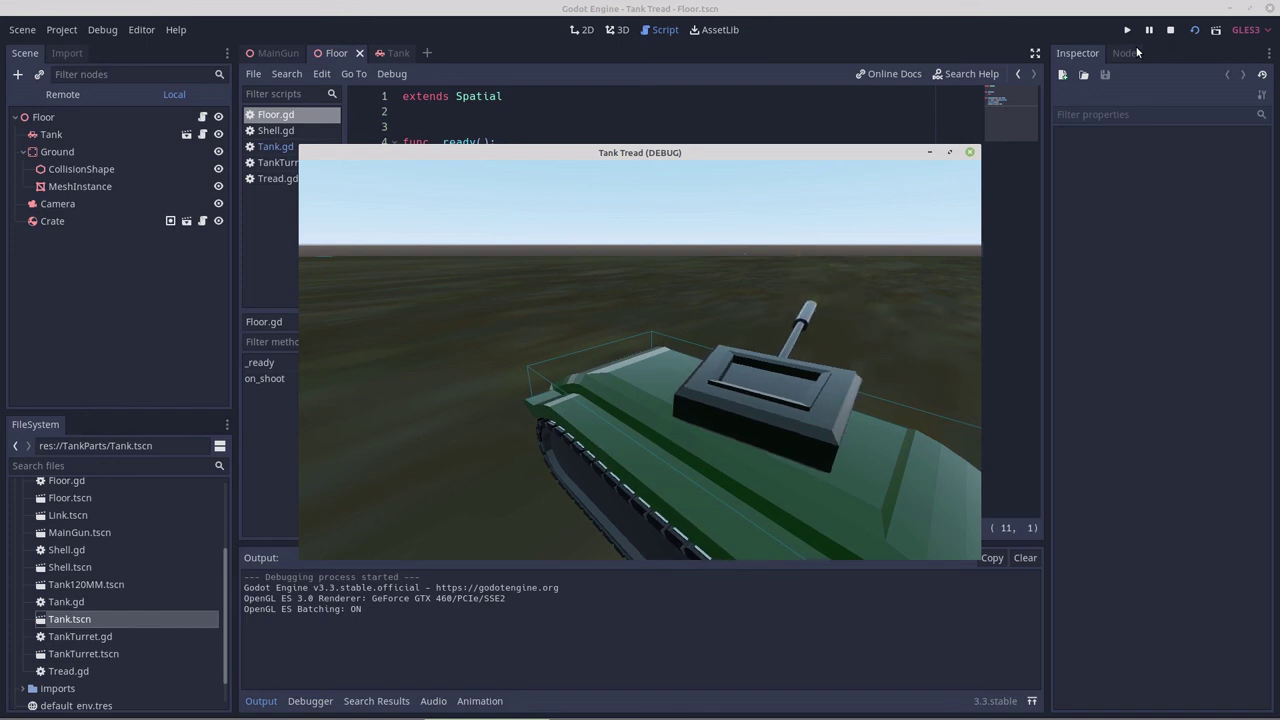
key(a)
key(space)
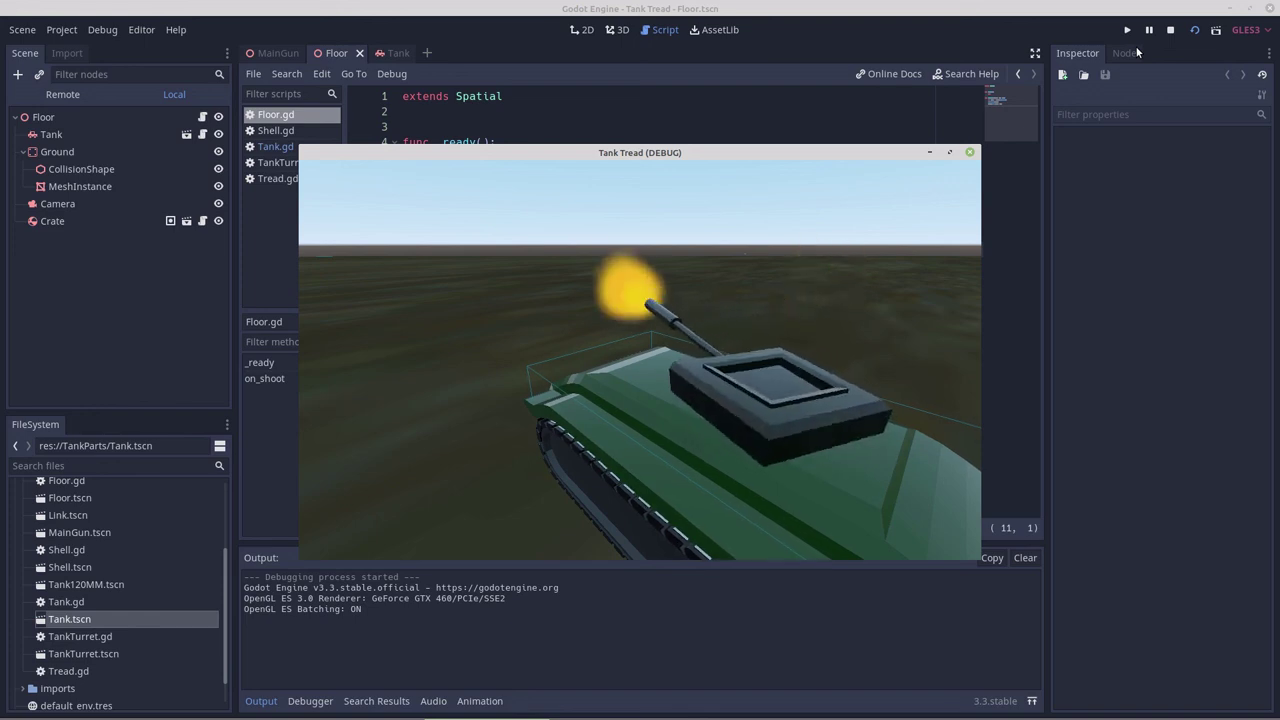